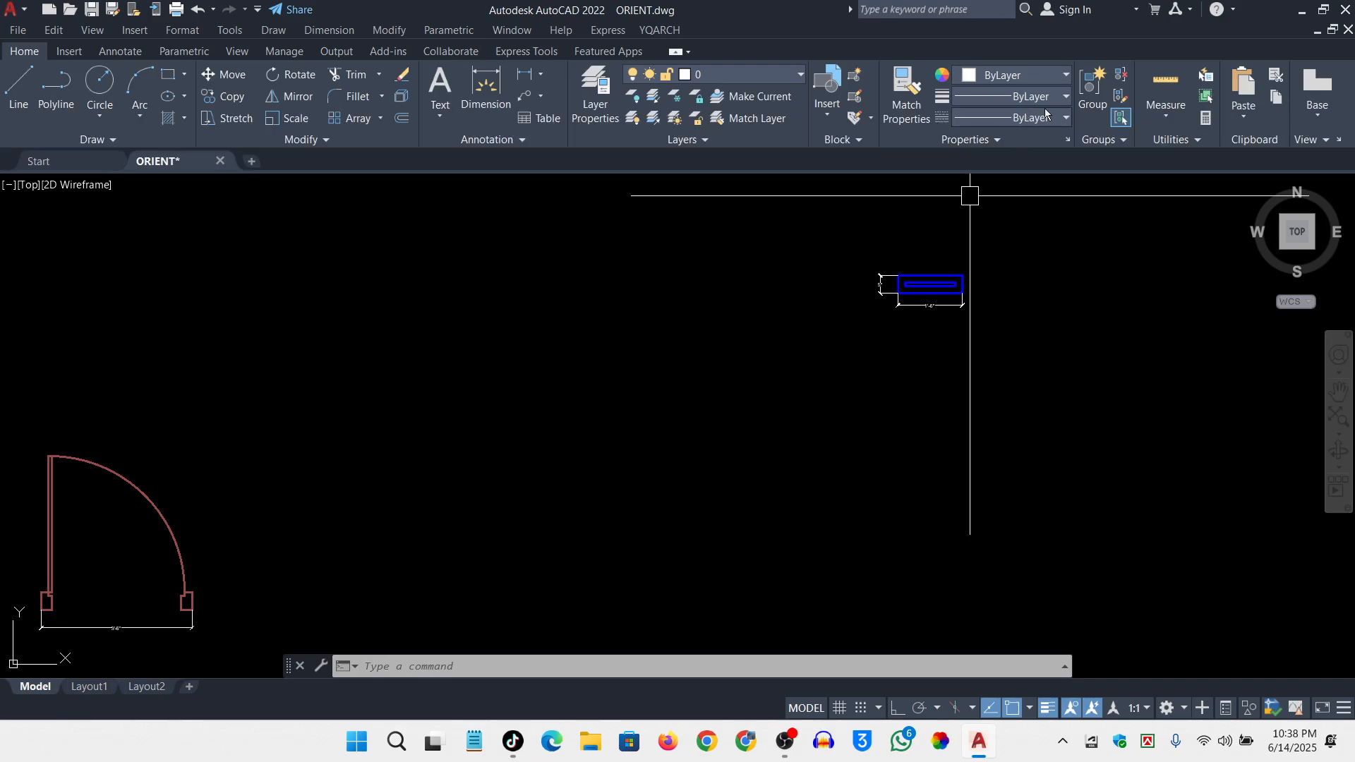
Look through the available lineweights and linetypes, including the list in the Linetype Manager
{"action": "left_click", "coordinate": [1045, 109]}
{"action": "left_click", "coordinate": [1049, 99]}
{"action": "left_click", "coordinate": [1048, 99]}
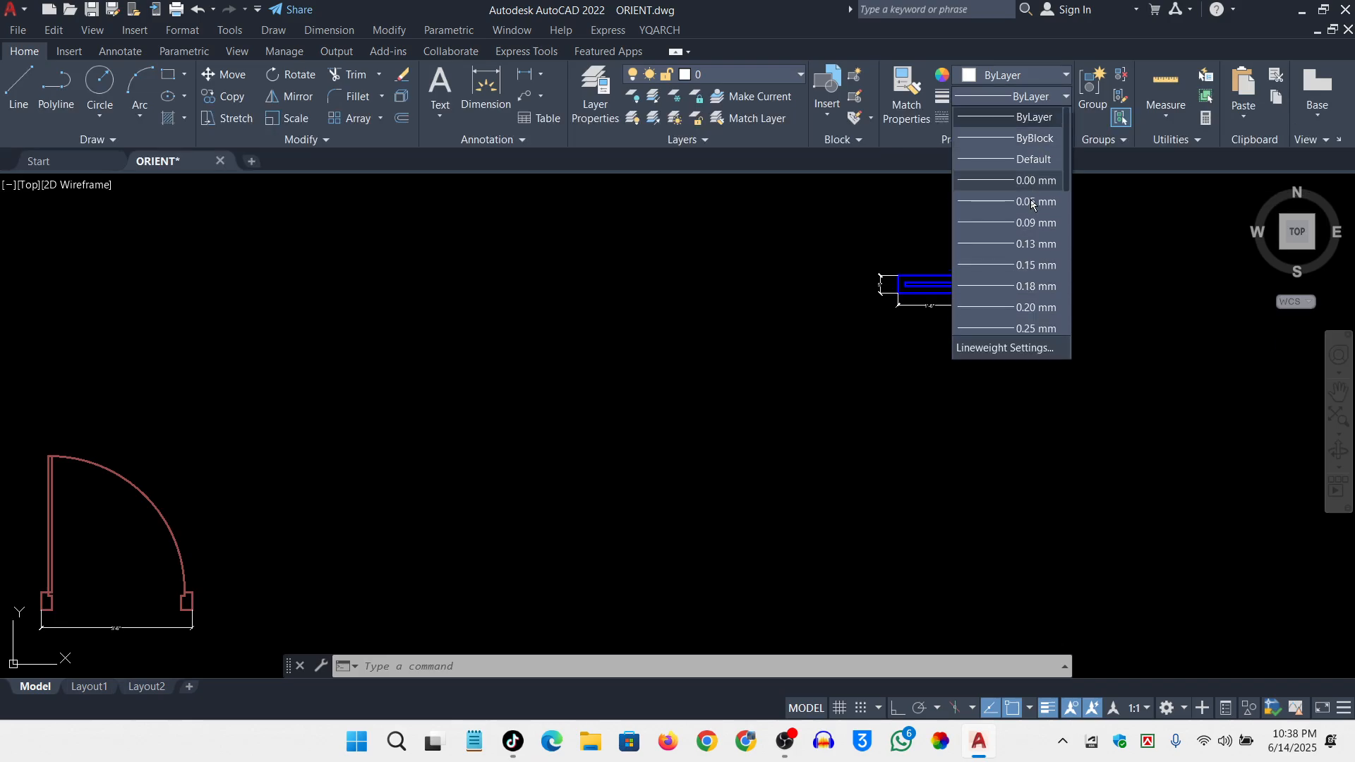
{"action": "scroll", "coordinate": [1031, 204], "scroll_direction": "down", "scroll_amount": 6}
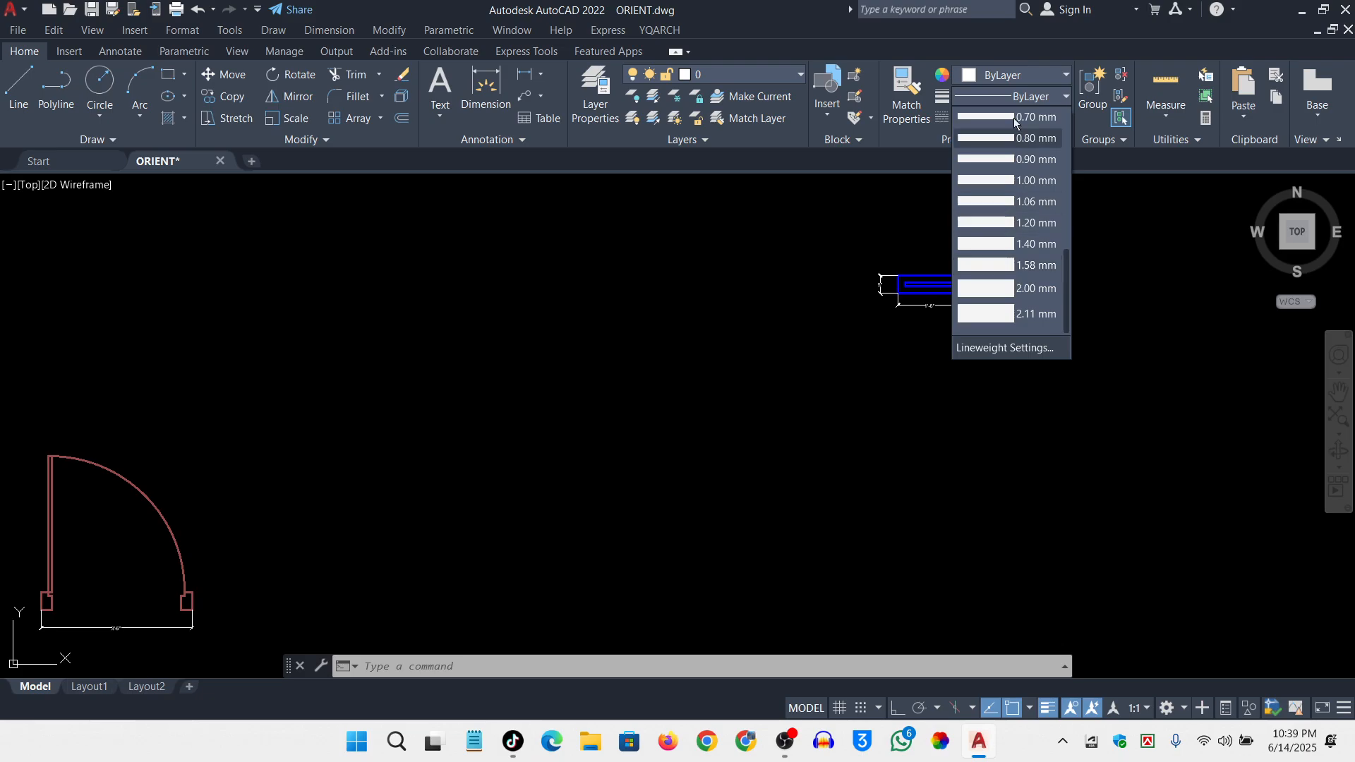
{"action": "scroll", "coordinate": [1019, 254], "scroll_direction": "up", "scroll_amount": 6}
{"action": "left_click", "coordinate": [1108, 274]}
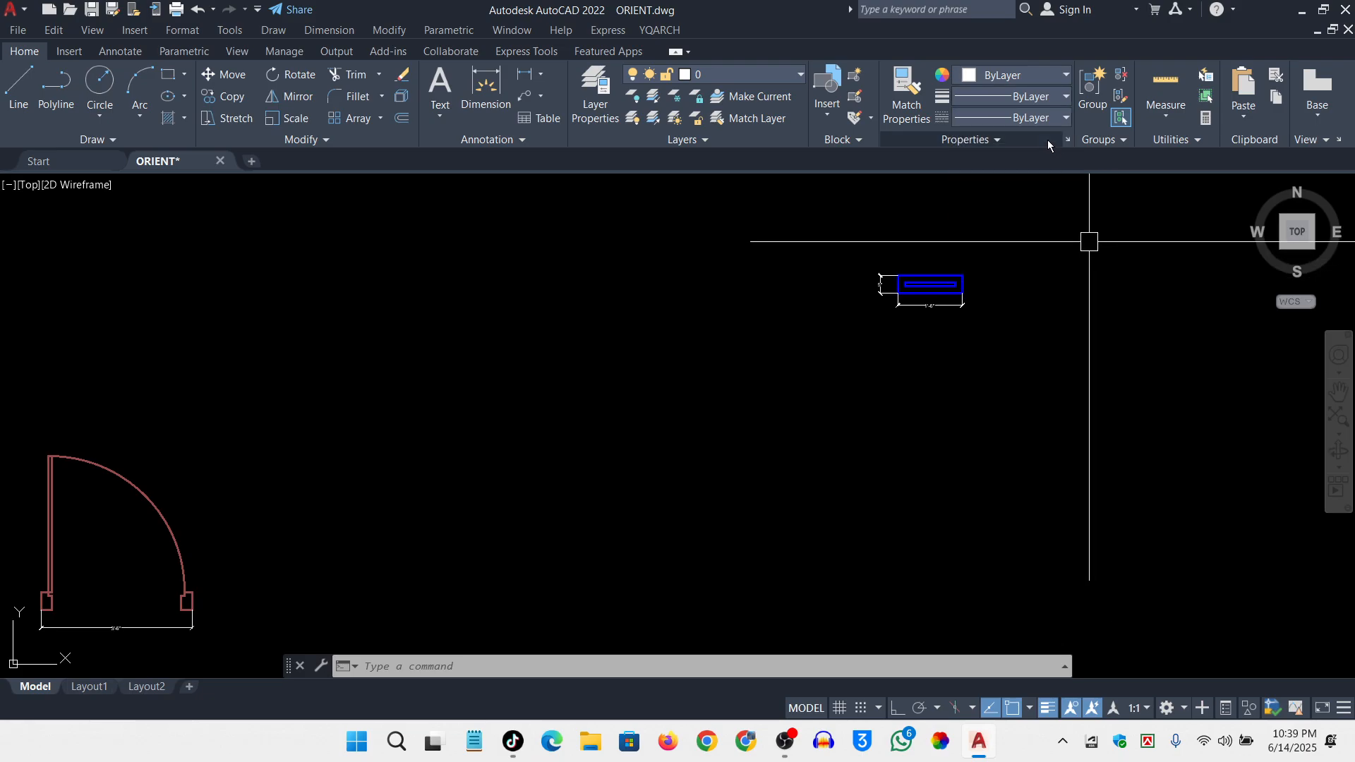
{"action": "left_click", "coordinate": [1032, 119]}
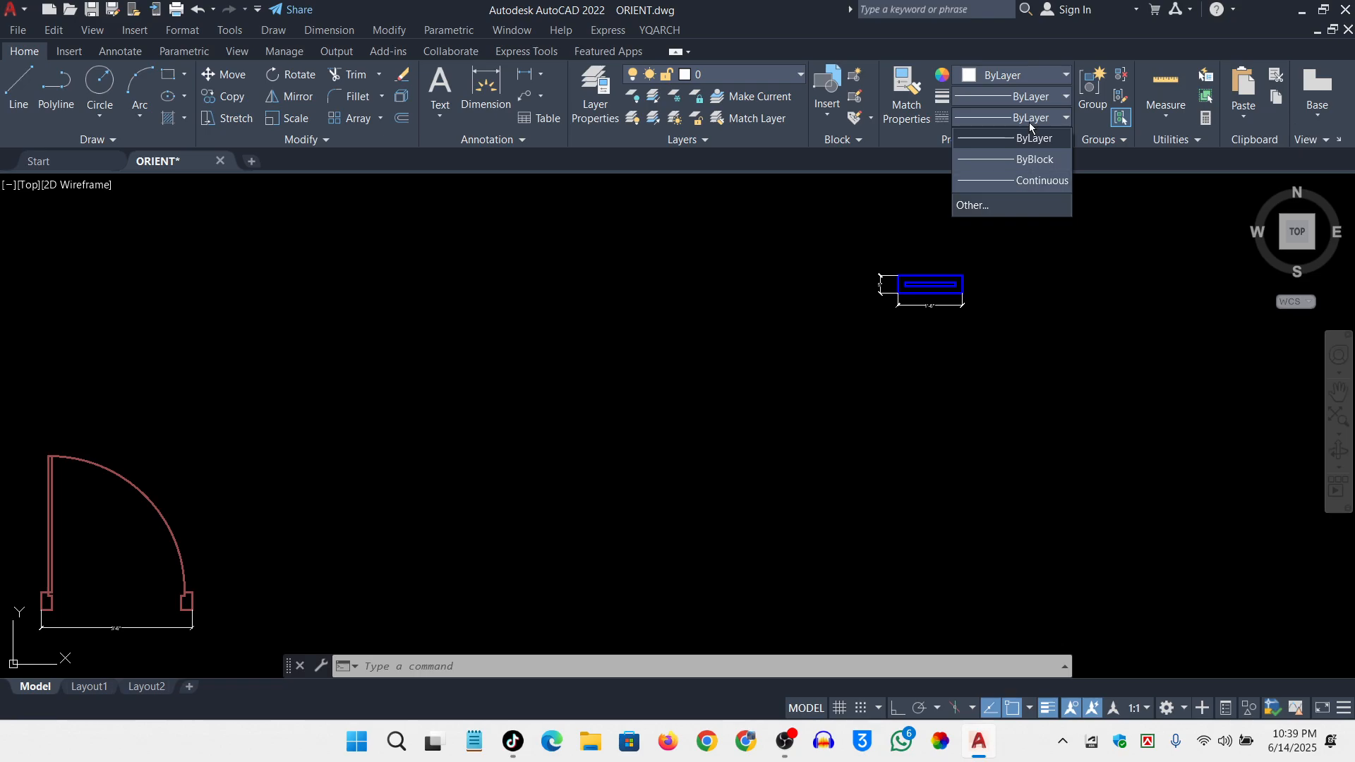
{"action": "left_click", "coordinate": [1014, 204]}
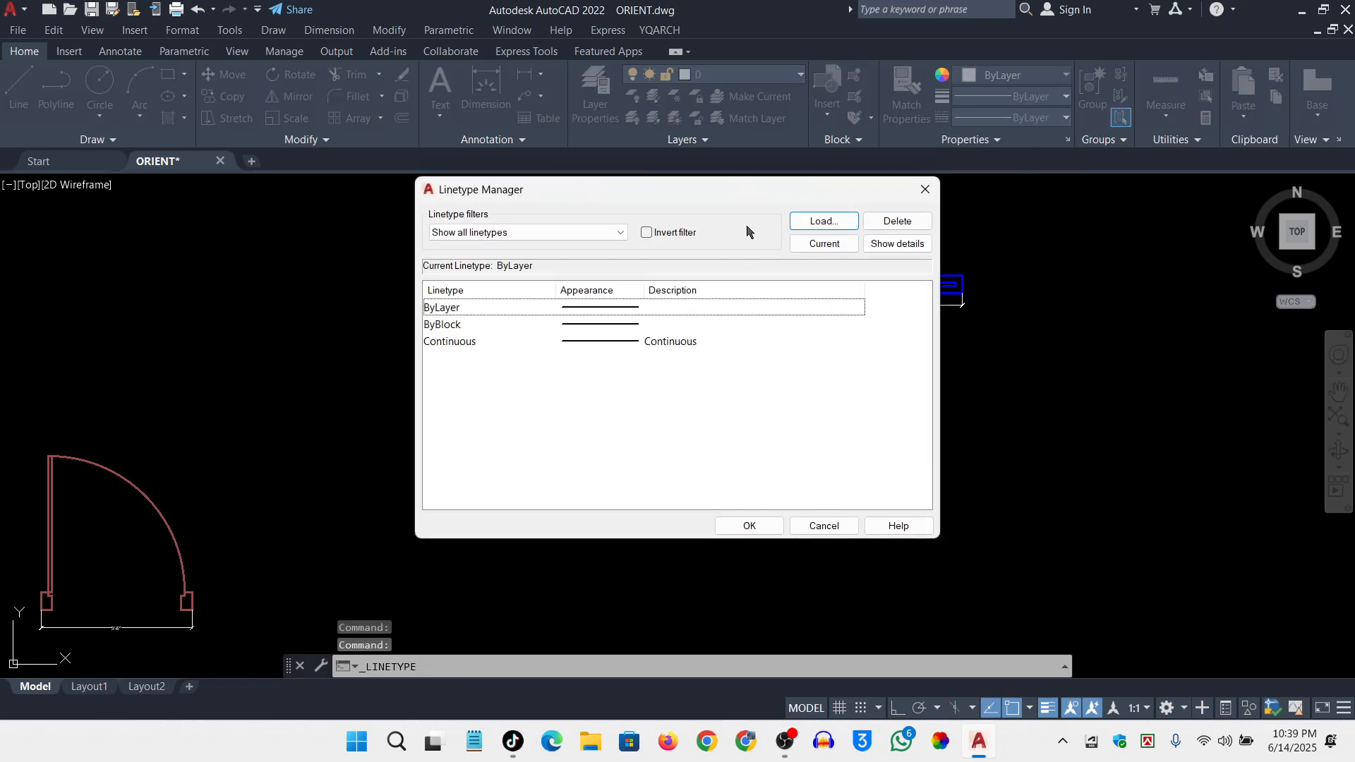
{"action": "left_click", "coordinate": [924, 190]}
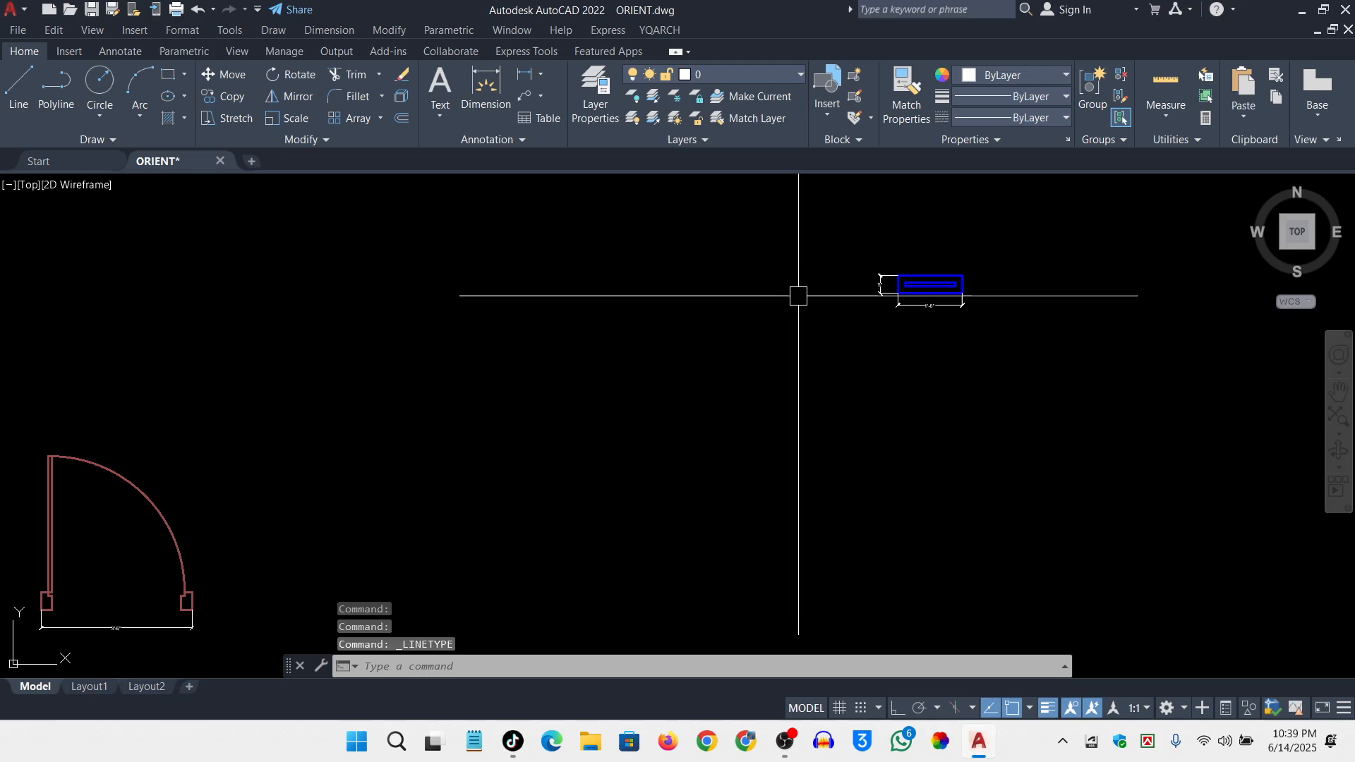
{"action": "left_click", "coordinate": [1044, 124]}
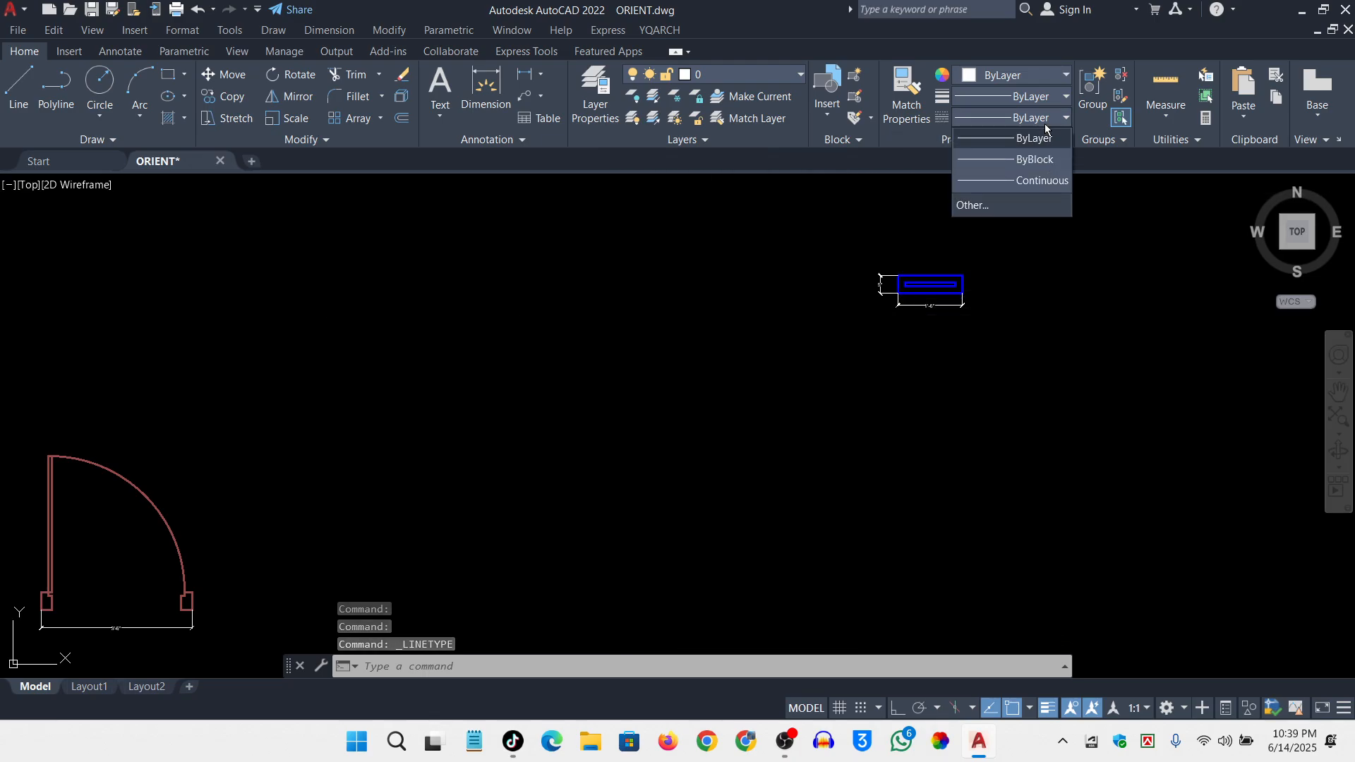
{"action": "left_click", "coordinate": [1007, 138]}
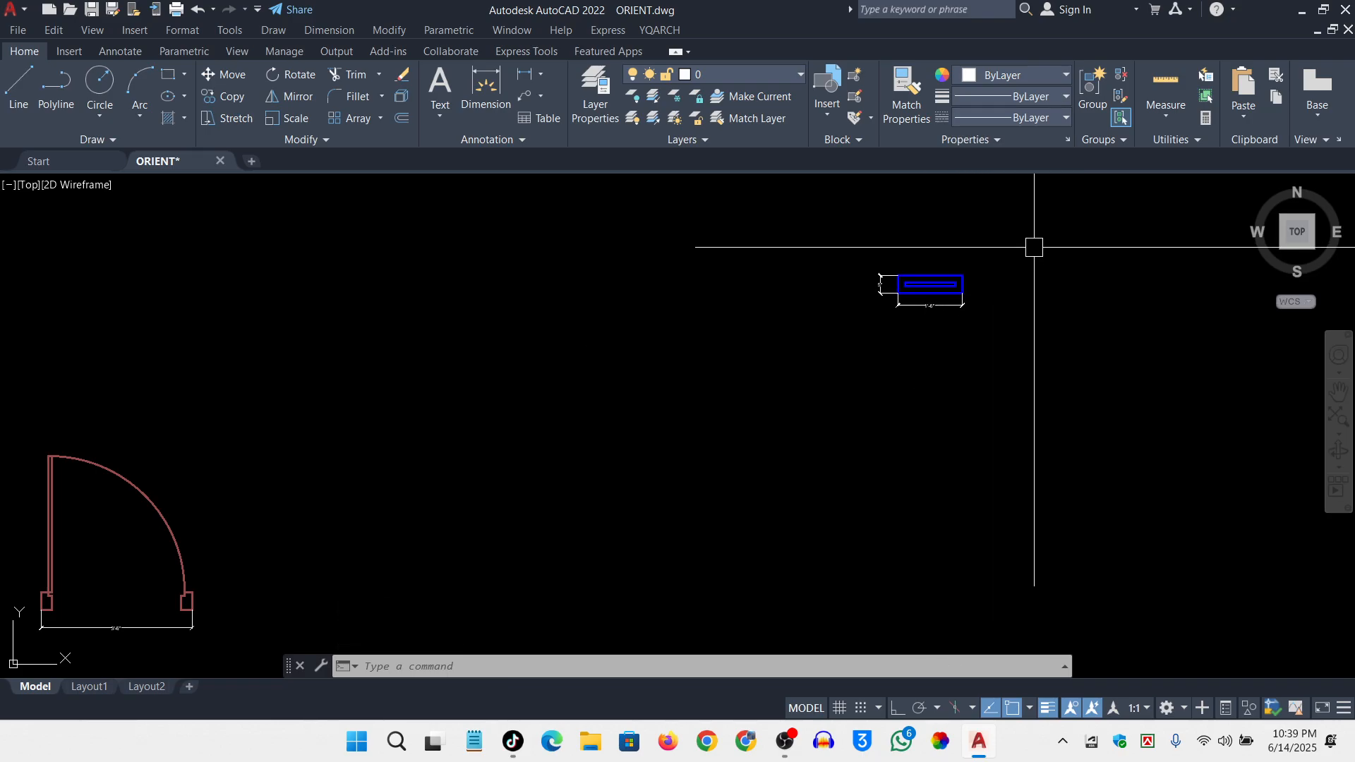
Turn on Ortho mode while starting a line beside the dimensioned blue rectangle, ending the command without a second point
{"action": "scroll", "coordinate": [1015, 257], "scroll_direction": "up", "scroll_amount": 4}
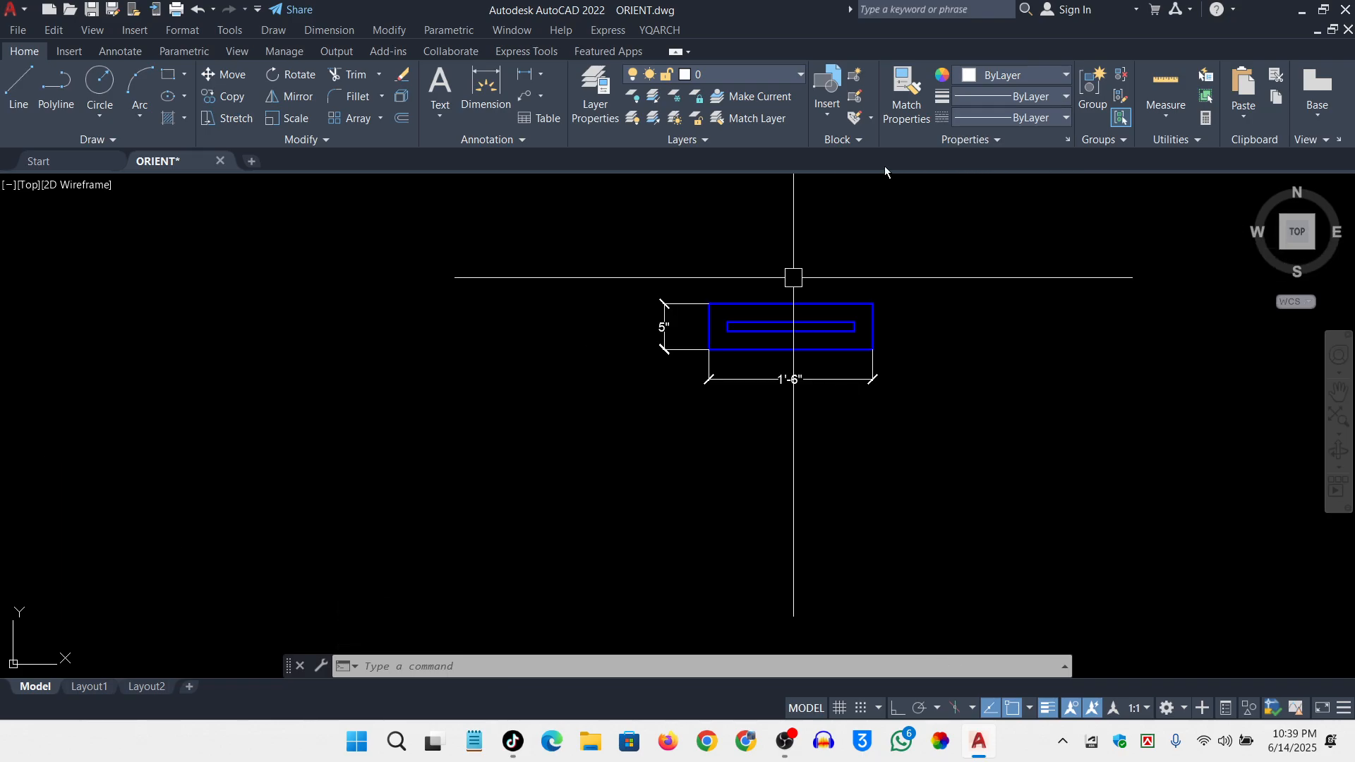
{"action": "left_click", "coordinate": [19, 98]}
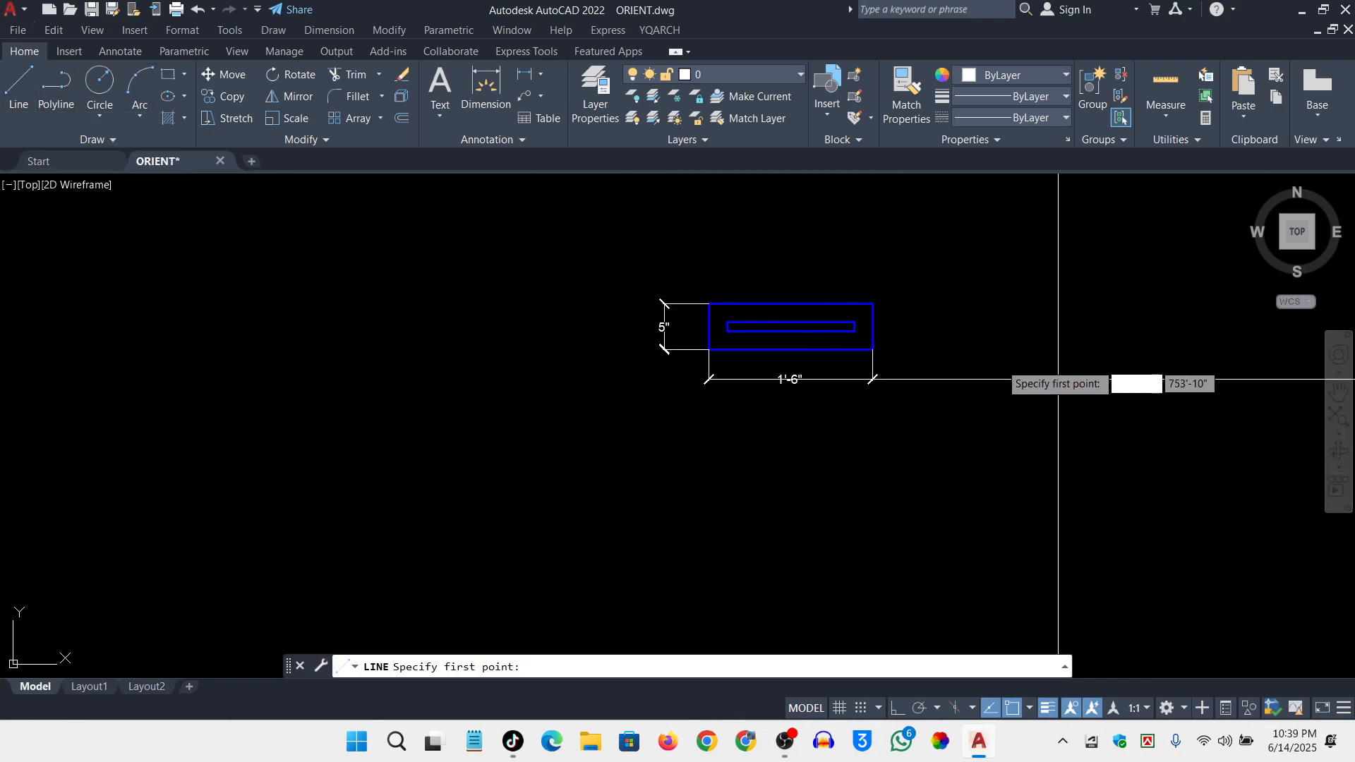
{"action": "middle_click_drag", "start_coordinate": [967, 336], "coordinate": [774, 331]}
{"action": "scroll", "coordinate": [900, 325], "scroll_direction": "up", "scroll_amount": 2}
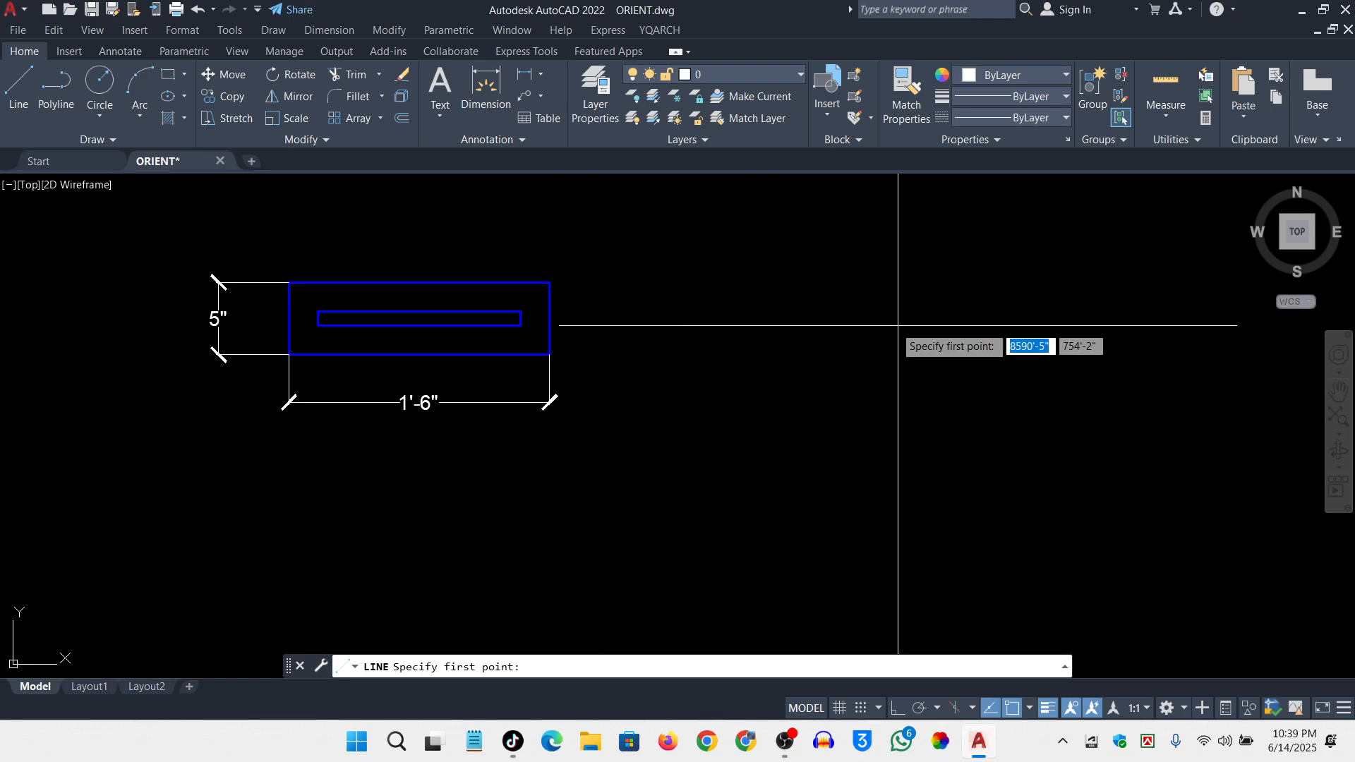
{"action": "left_click", "coordinate": [702, 319]}
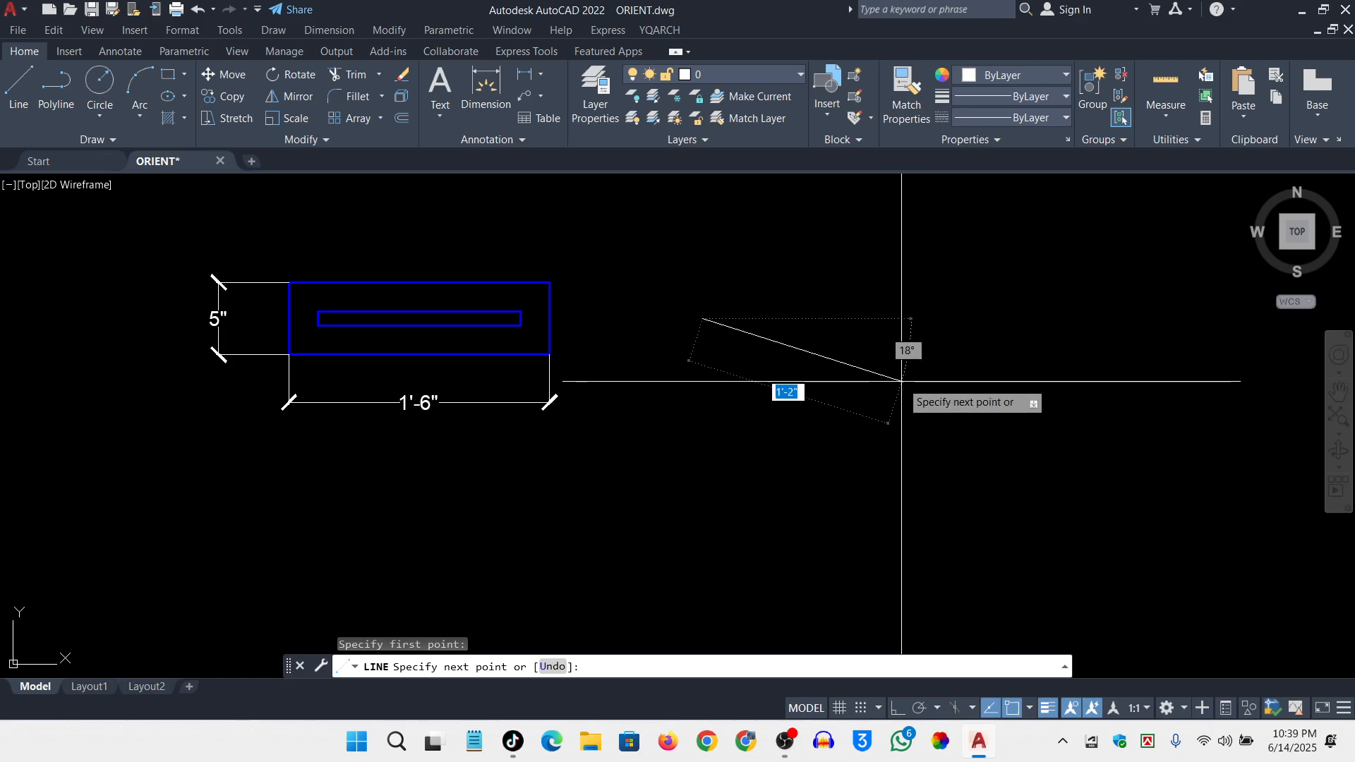
{"action": "key", "text": "F8"}
{"action": "key", "text": "Return"}
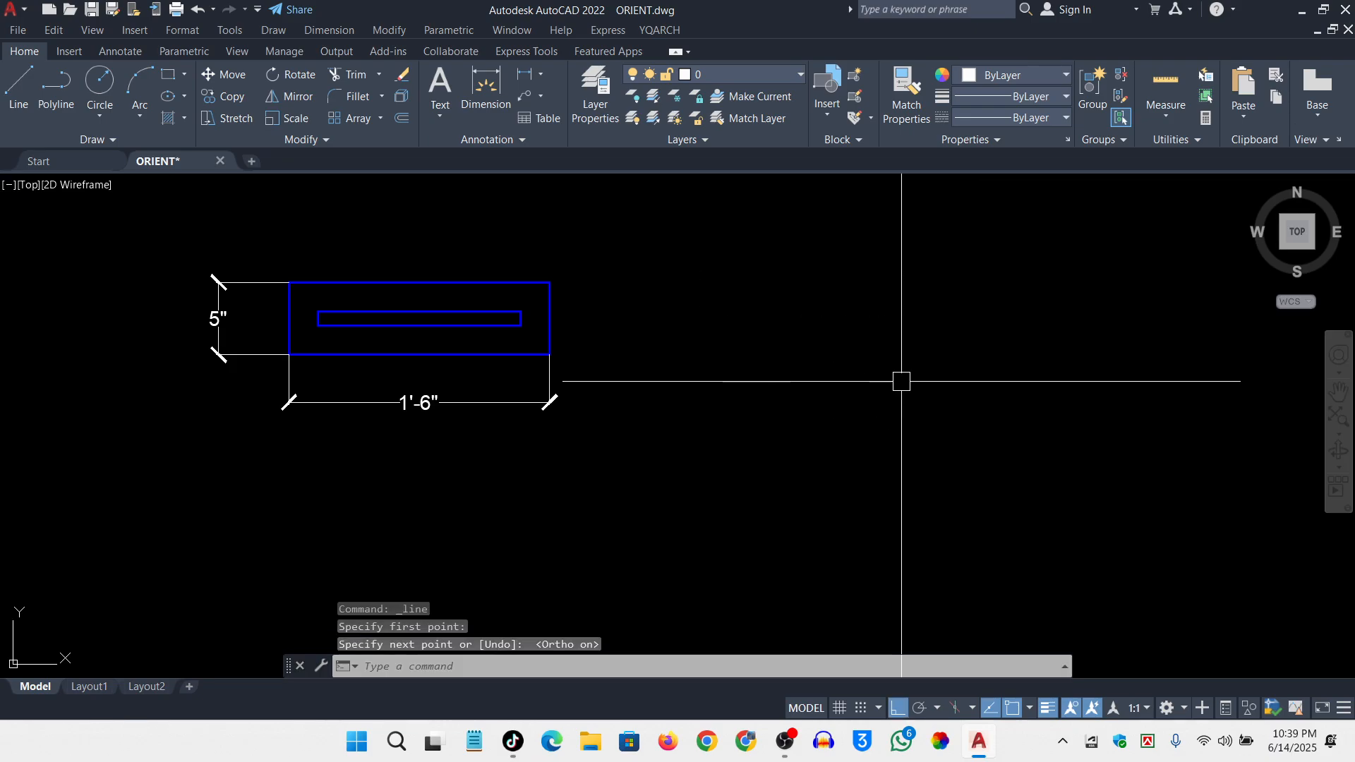
Draw a single horizontal line in the empty area beside the dimensioned blue rectangle
{"action": "key", "text": "Return"}
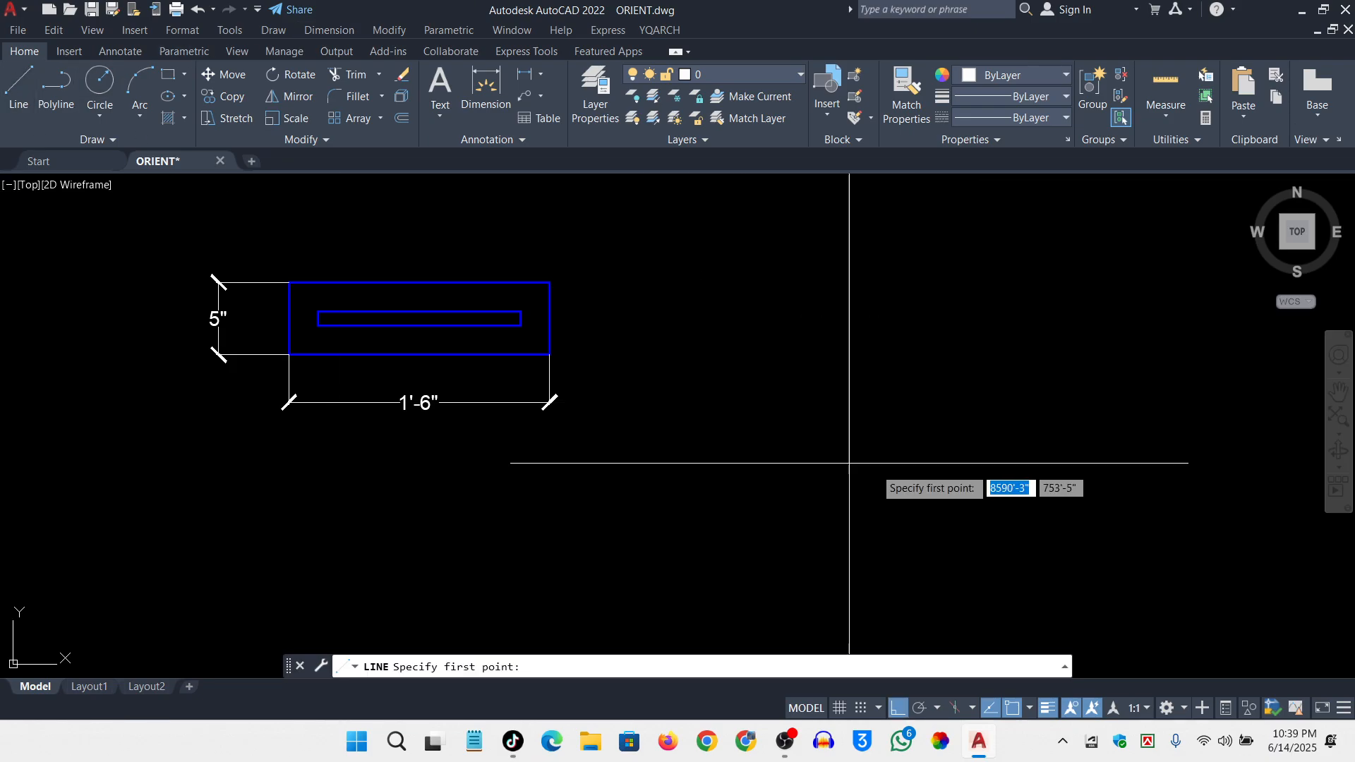
{"action": "left_click", "coordinate": [854, 302]}
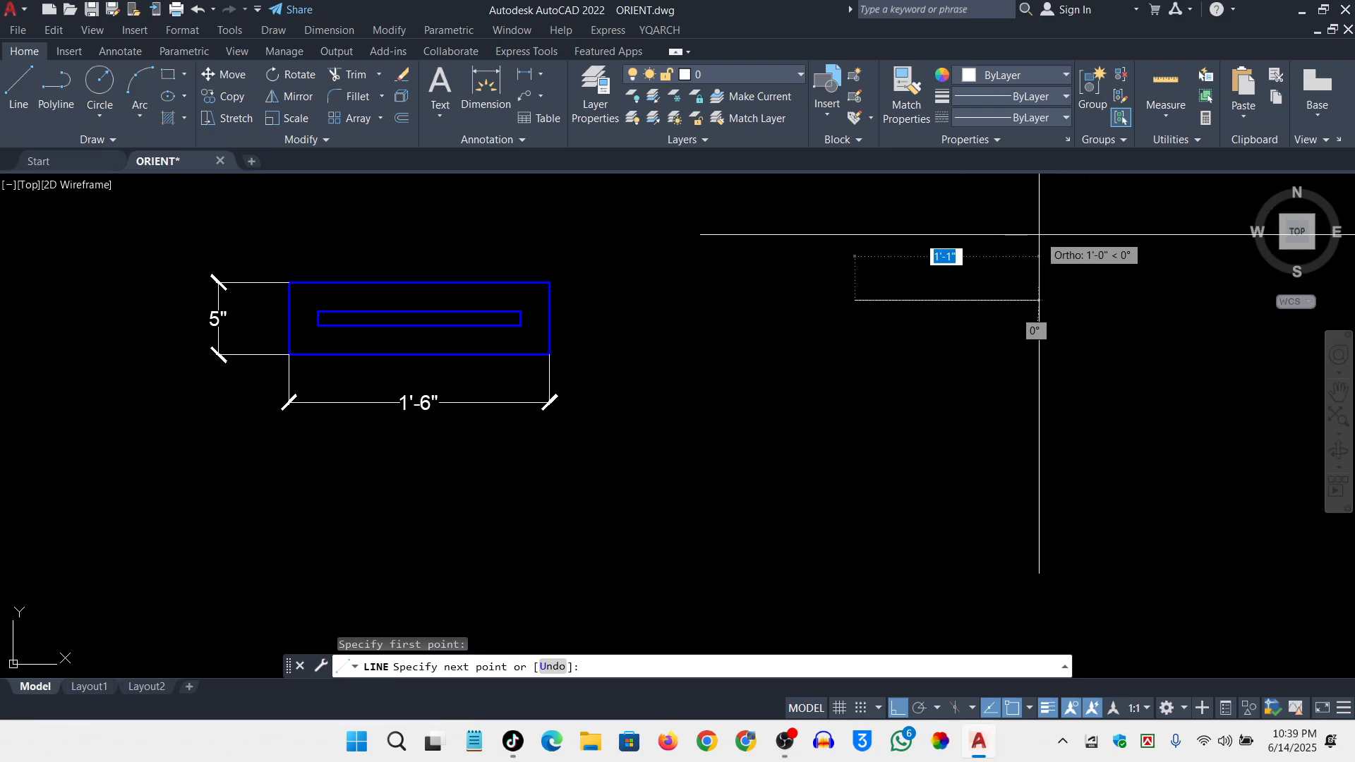
{"action": "scroll", "coordinate": [1020, 263], "scroll_direction": "up", "scroll_amount": 2}
{"action": "scroll", "coordinate": [798, 284], "scroll_direction": "down", "scroll_amount": 1}
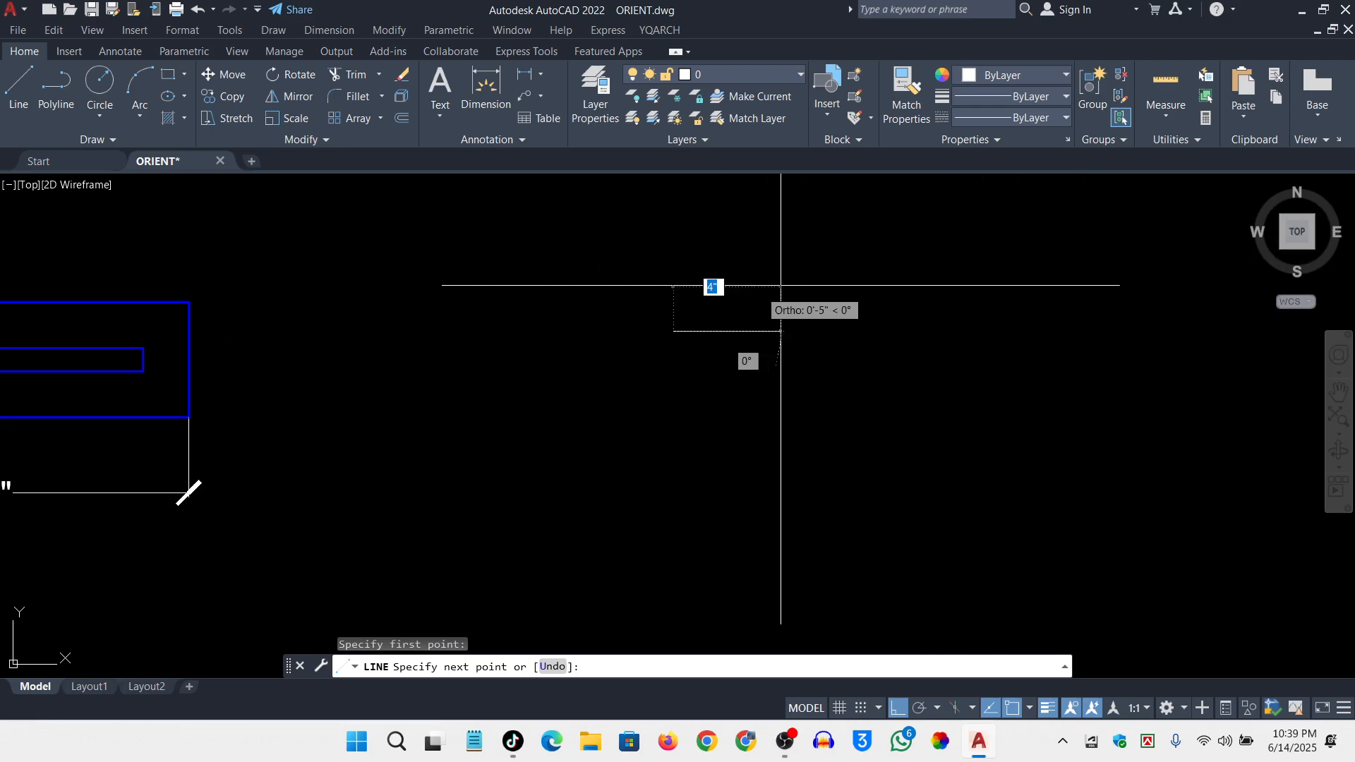
{"action": "scroll", "coordinate": [769, 297], "scroll_direction": "up", "scroll_amount": 1}
{"action": "scroll", "coordinate": [809, 368], "scroll_direction": "up", "scroll_amount": 2}
{"action": "left_click", "coordinate": [817, 332]}
{"action": "key", "text": "Escape"}
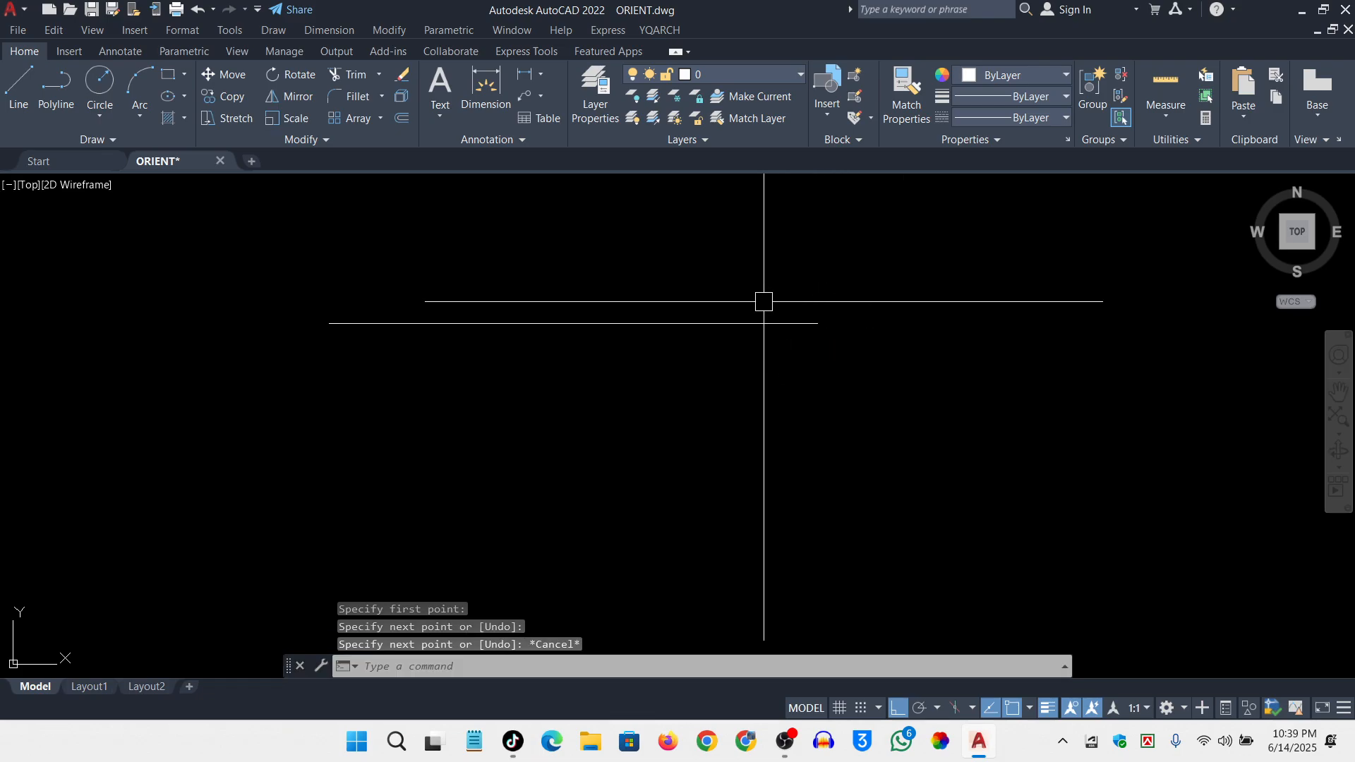
Set the lineweight of the new horizontal line to 0.25 mm and deselect it
{"action": "scroll", "coordinate": [607, 264], "scroll_direction": "up", "scroll_amount": 2}
{"action": "left_click", "coordinate": [905, 280]}
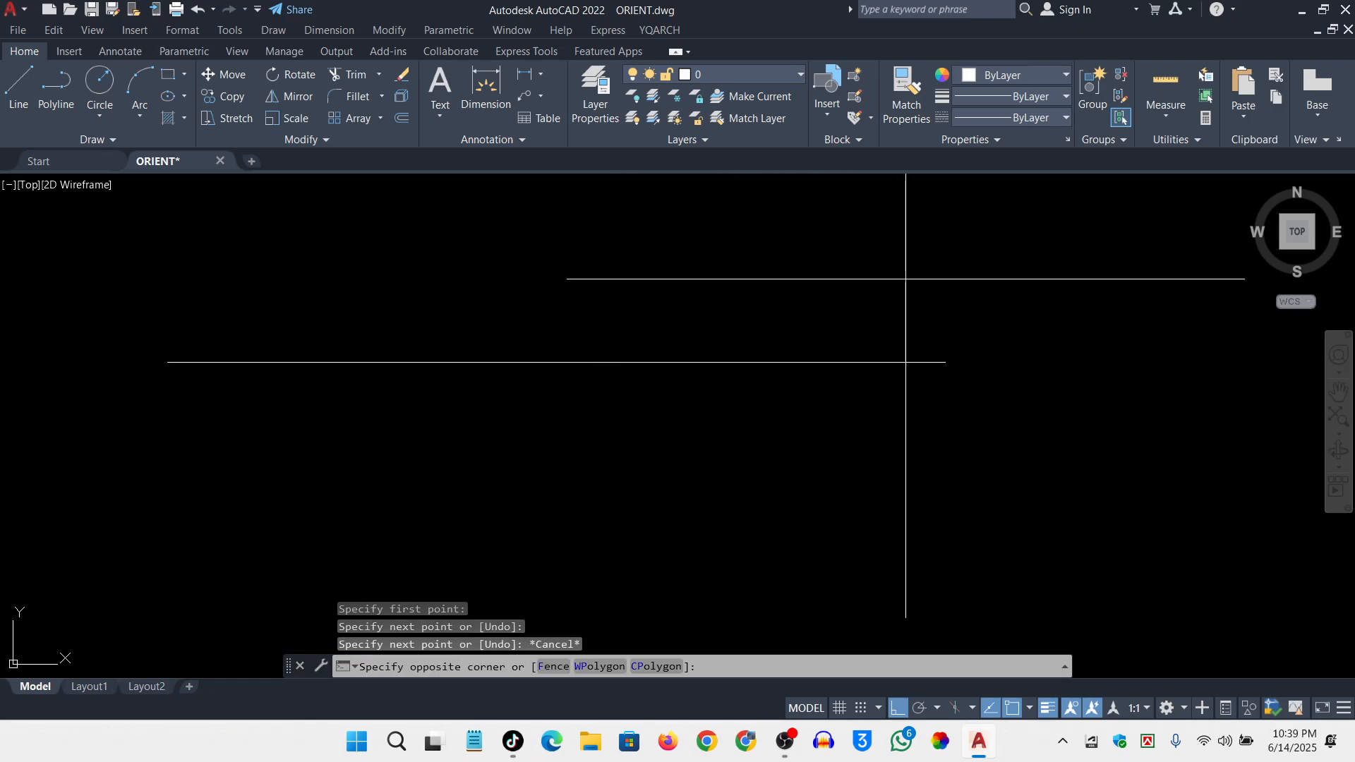
{"action": "left_click", "coordinate": [779, 444]}
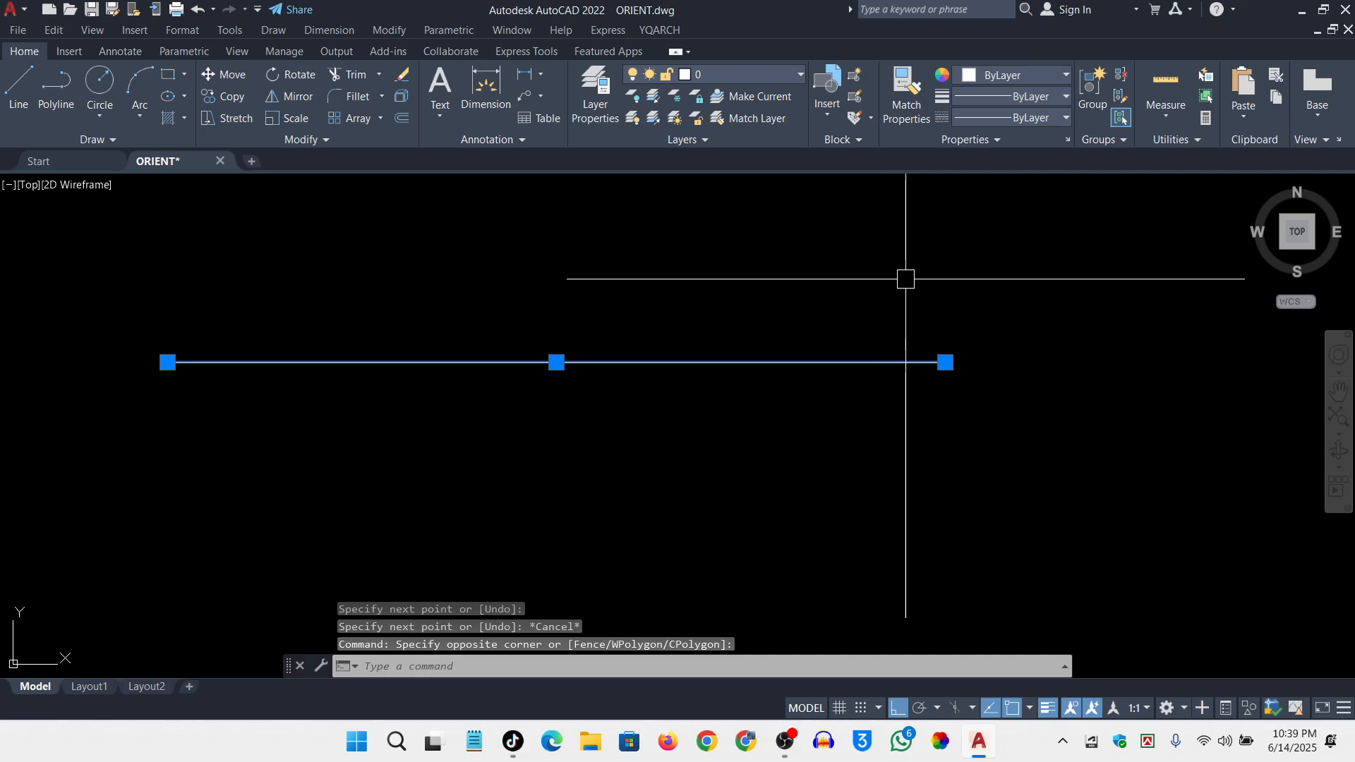
{"action": "left_click", "coordinate": [1056, 101]}
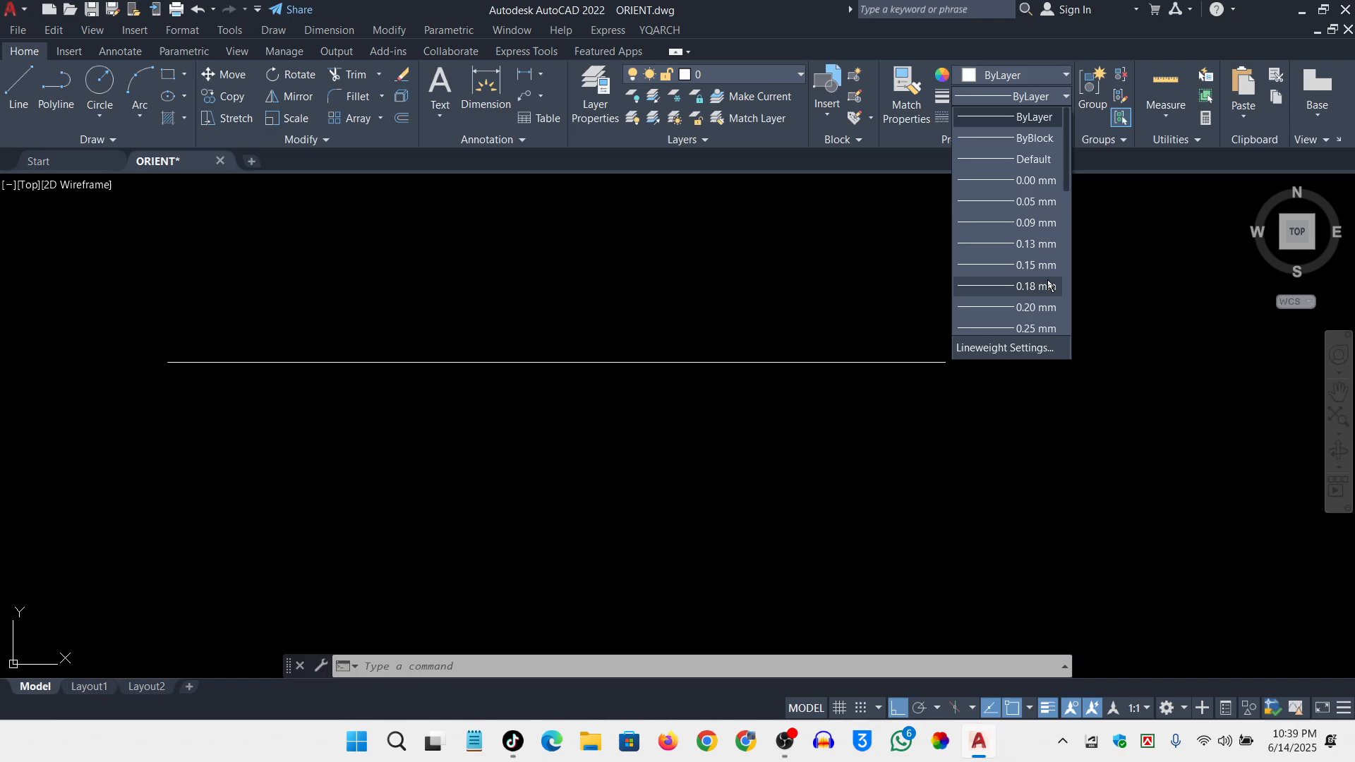
{"action": "scroll", "coordinate": [1048, 285], "scroll_direction": "down", "scroll_amount": 3}
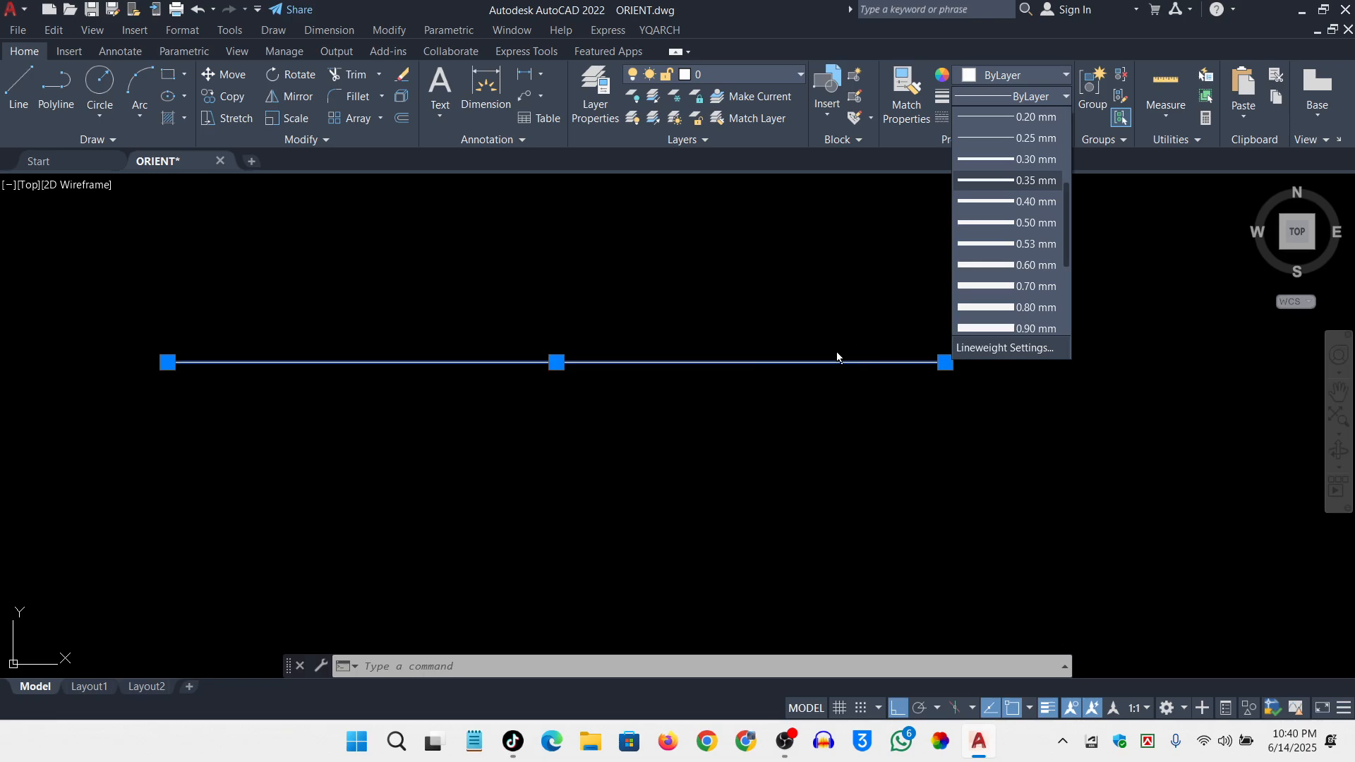
{"action": "scroll", "coordinate": [1000, 143], "scroll_direction": "up", "scroll_amount": 3}
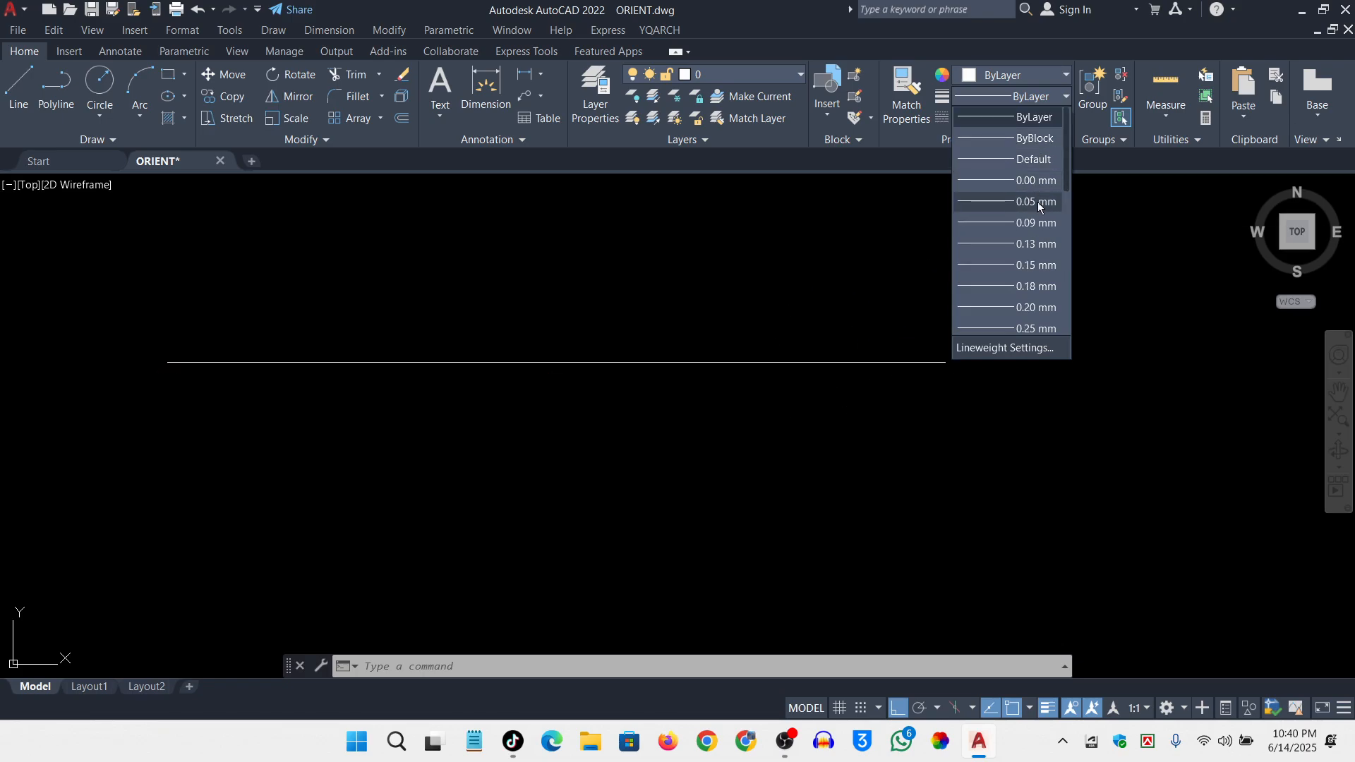
{"action": "scroll", "coordinate": [1033, 202], "scroll_direction": "down", "scroll_amount": 3}
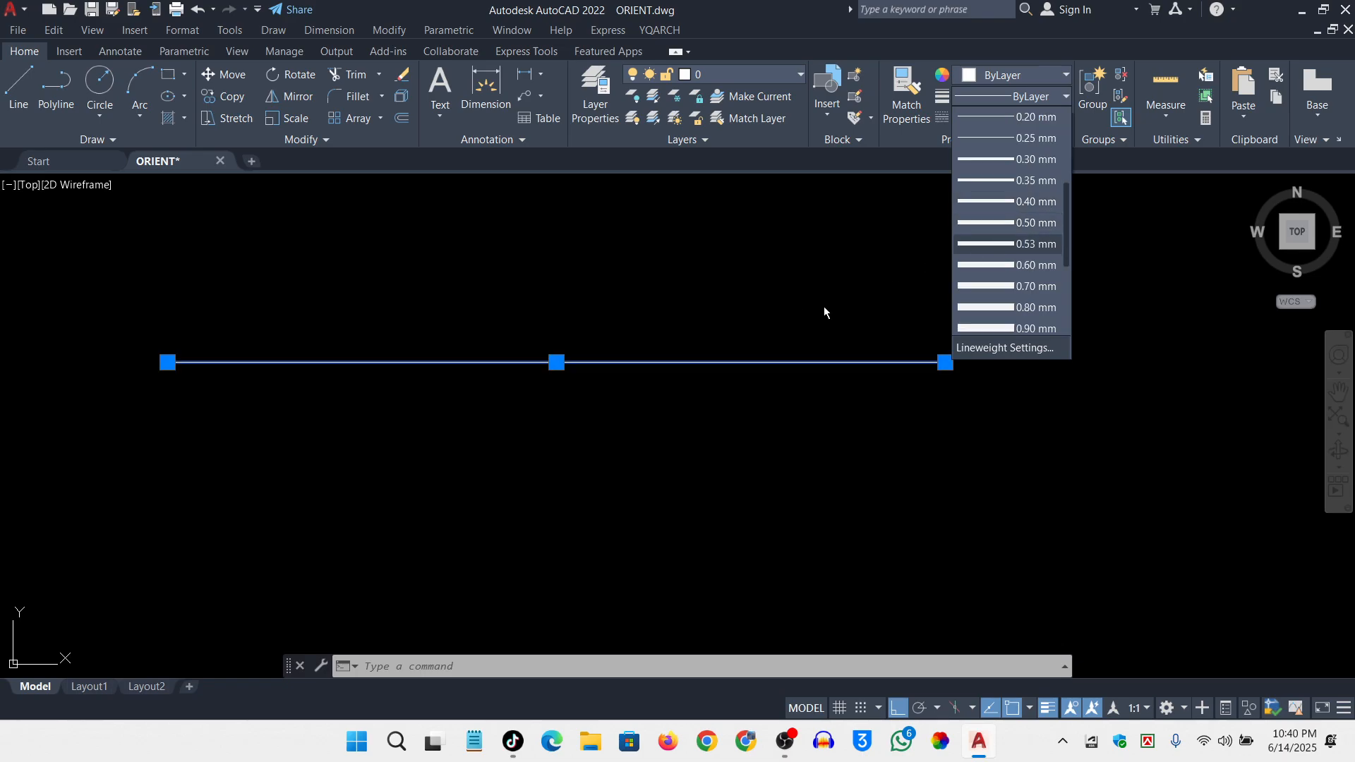
{"action": "left_click", "coordinate": [1046, 137]}
{"action": "key", "text": "Escape"}
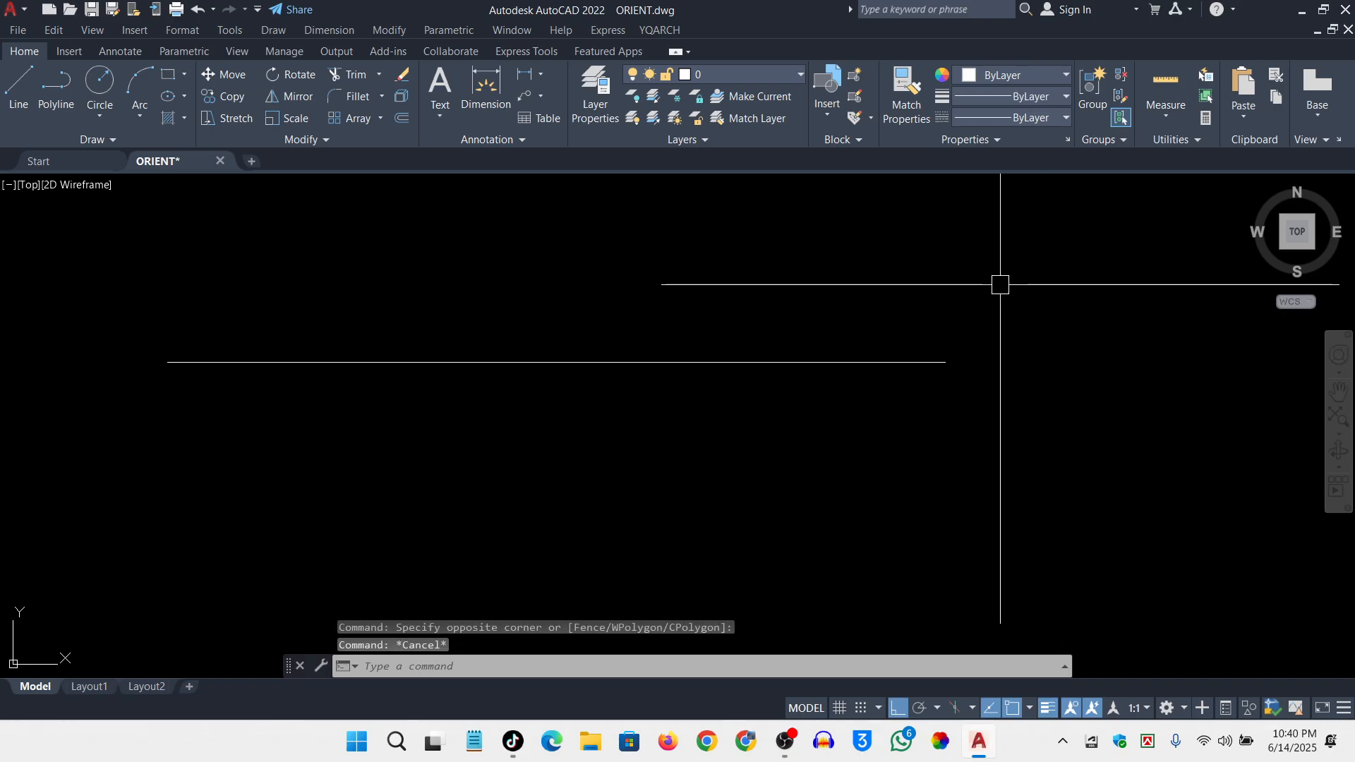
With nothing selected, set the current lineweight for new objects to 0.30 mm
{"action": "left_click", "coordinate": [965, 97]}
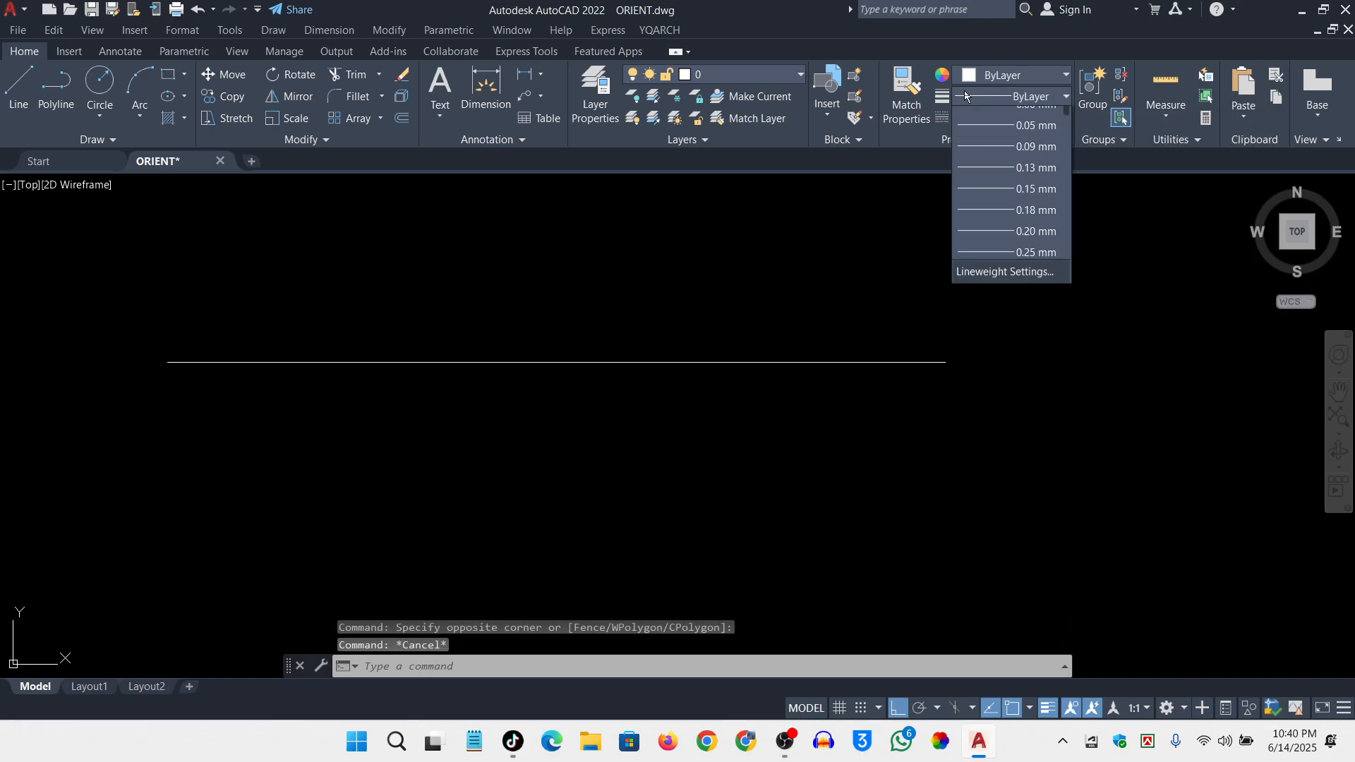
{"action": "scroll", "coordinate": [1033, 260], "scroll_direction": "down", "scroll_amount": 3}
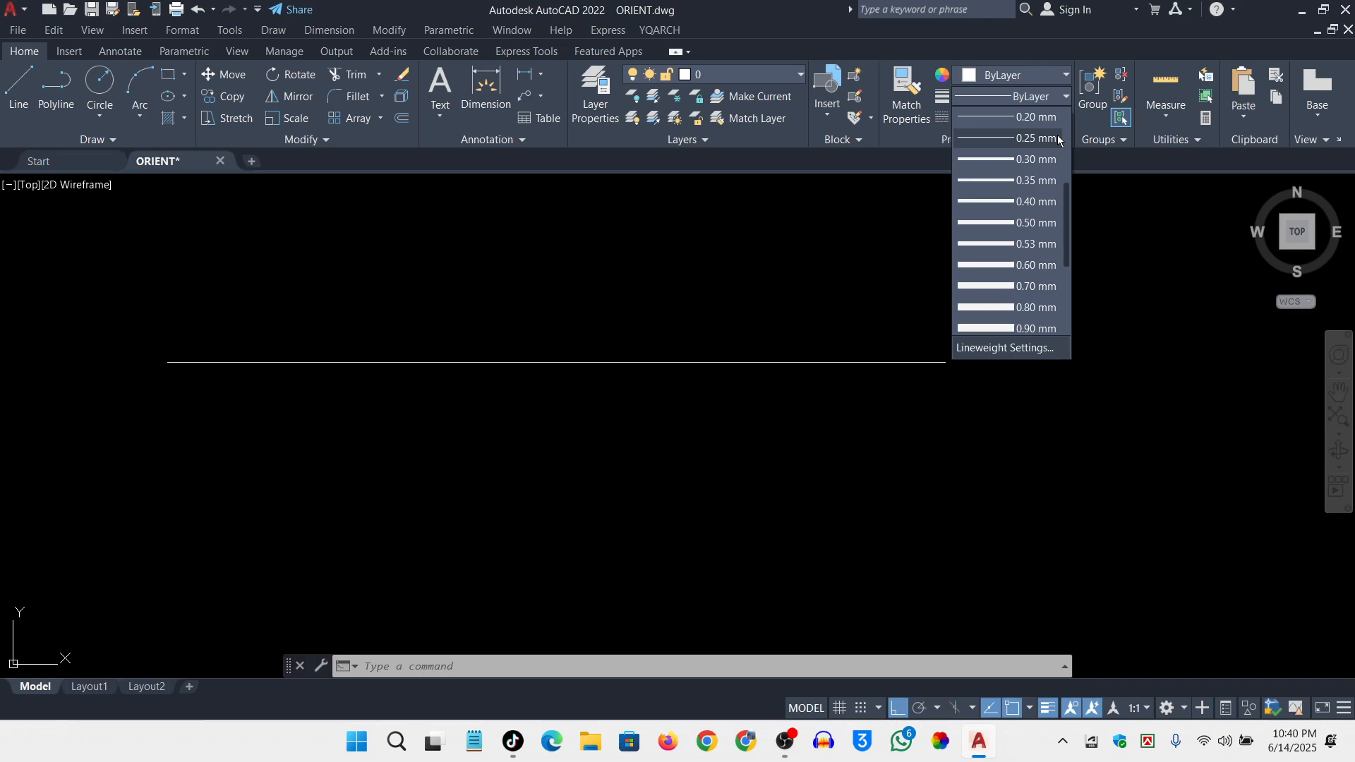
{"action": "left_click", "coordinate": [1056, 163]}
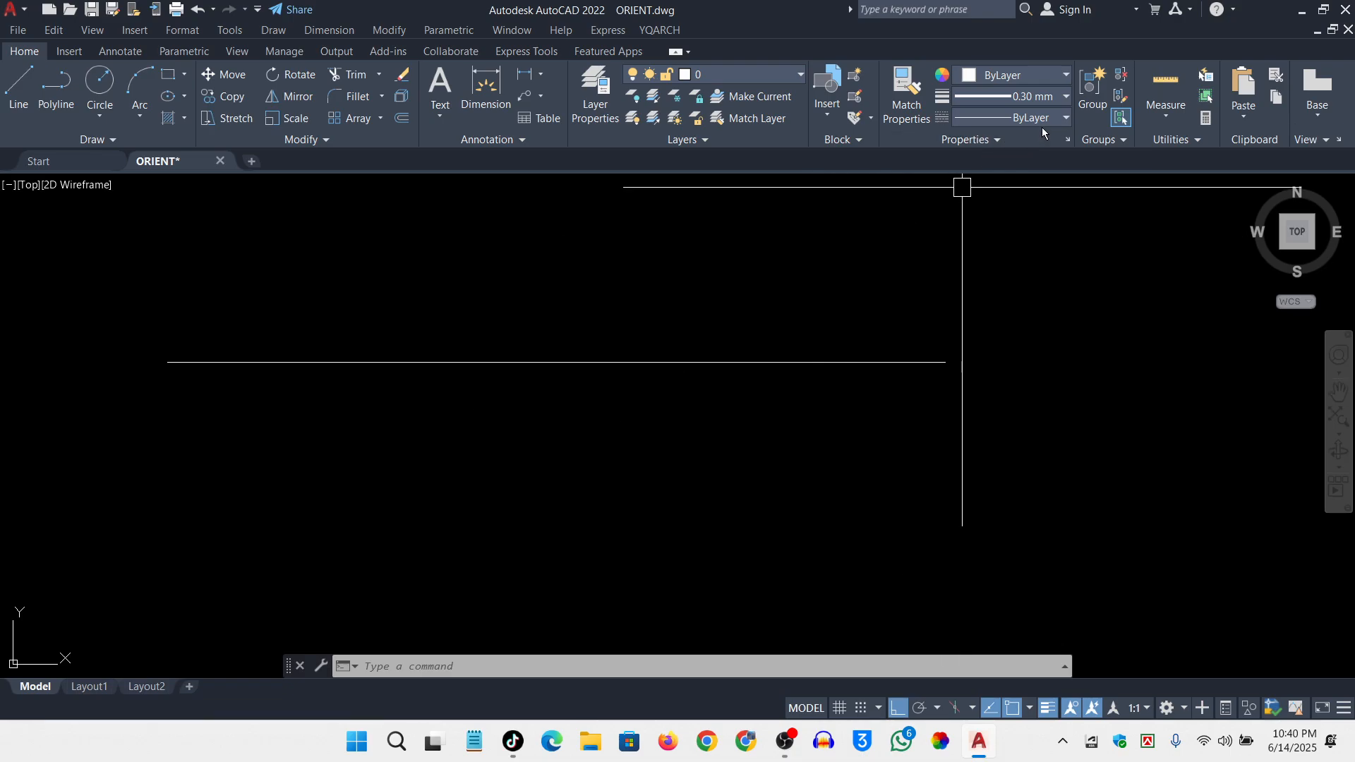
Change the horizontal line's own lineweight to 0.30 mm and clear the selection
{"action": "left_click", "coordinate": [974, 349]}
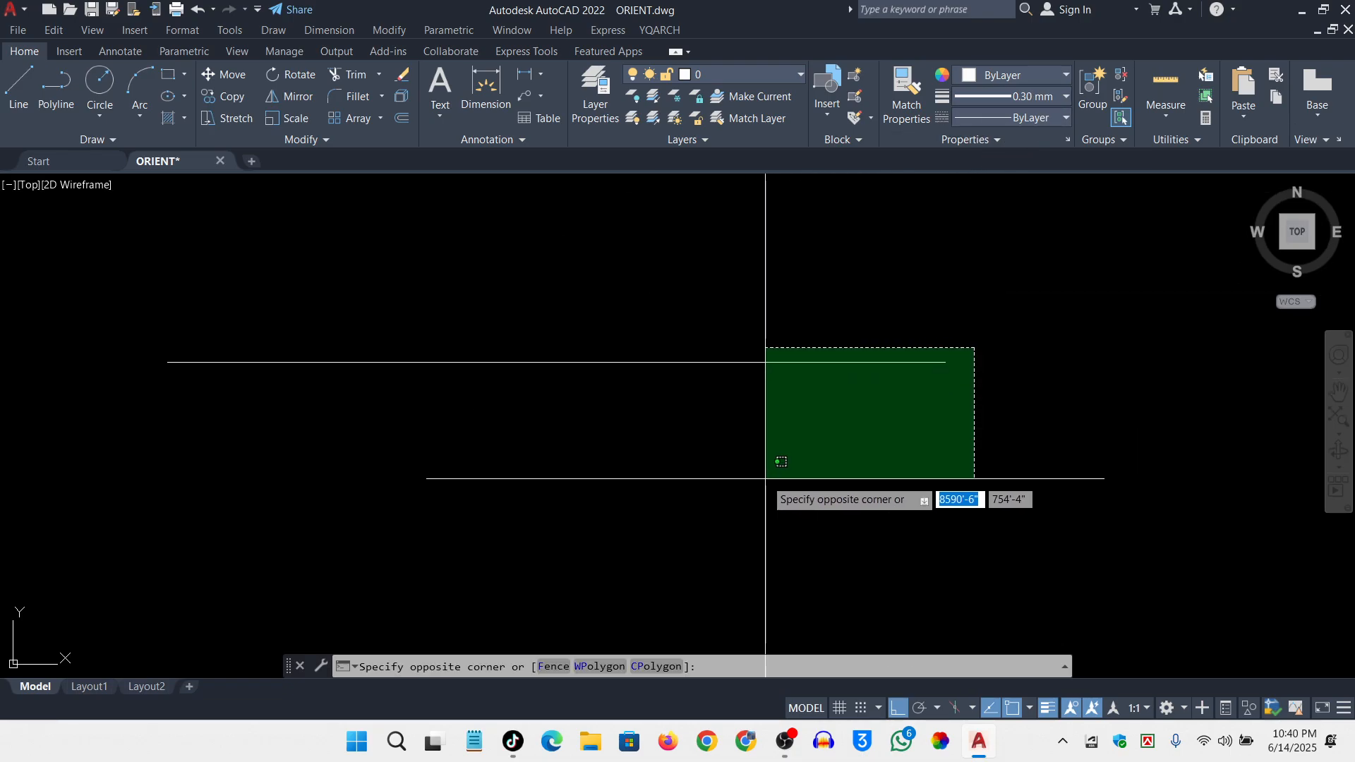
{"action": "left_click", "coordinate": [849, 371]}
{"action": "left_click", "coordinate": [1027, 97]}
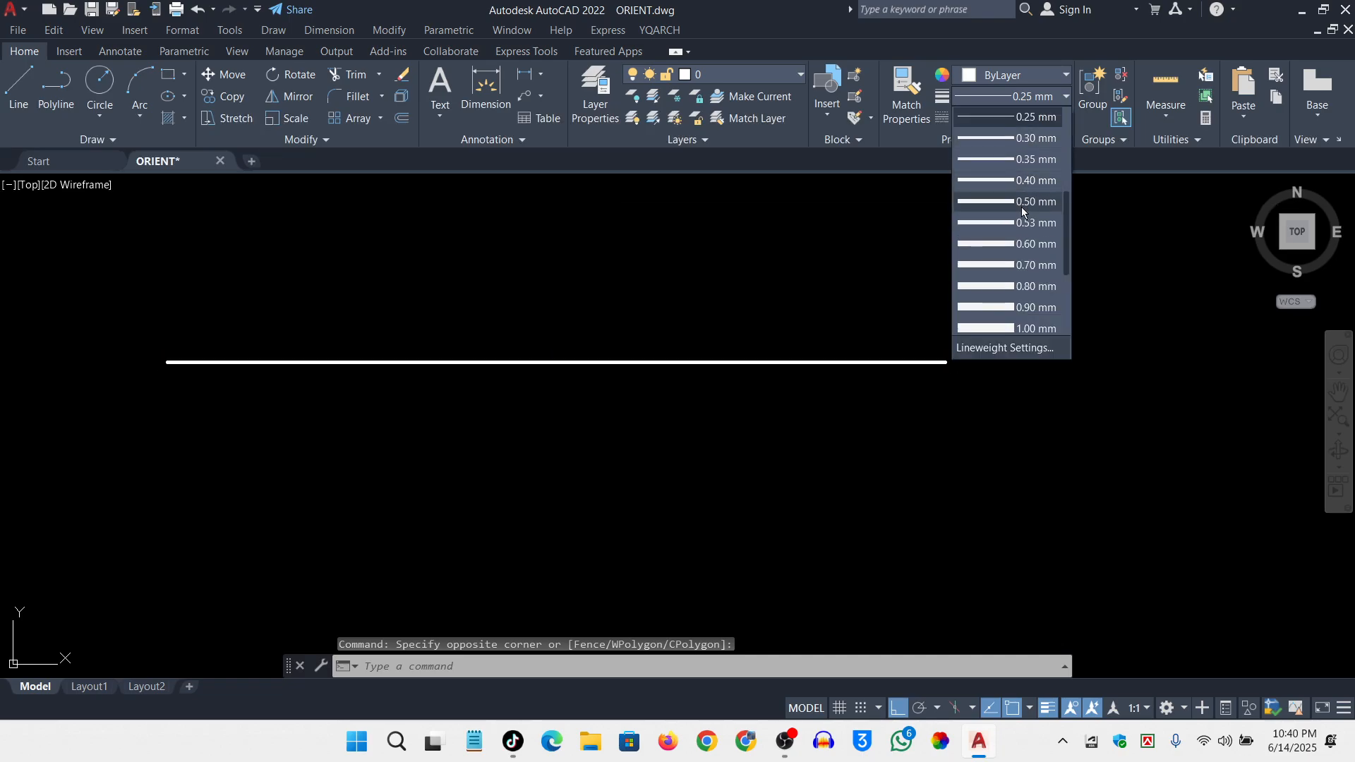
{"action": "left_click", "coordinate": [1036, 140]}
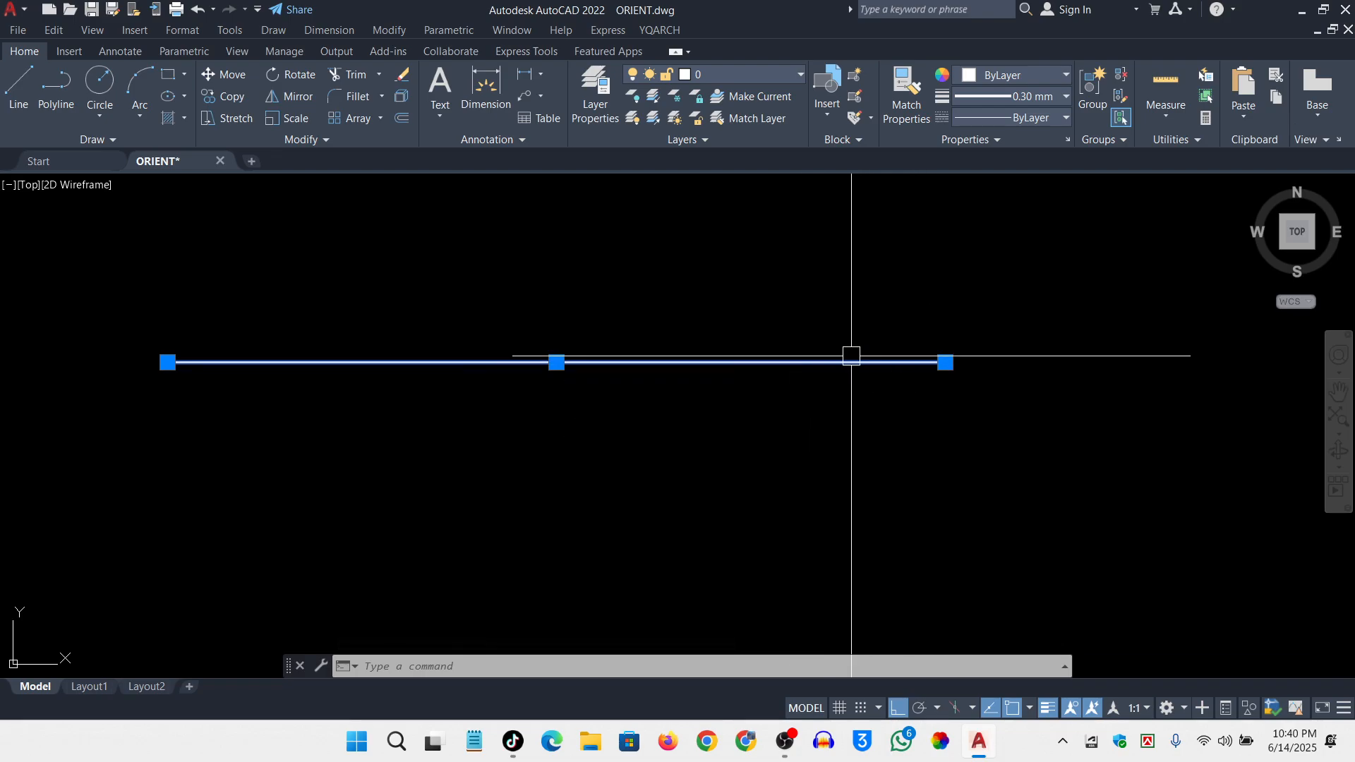
{"action": "left_click", "coordinate": [786, 381]}
{"action": "key", "text": "Escape"}
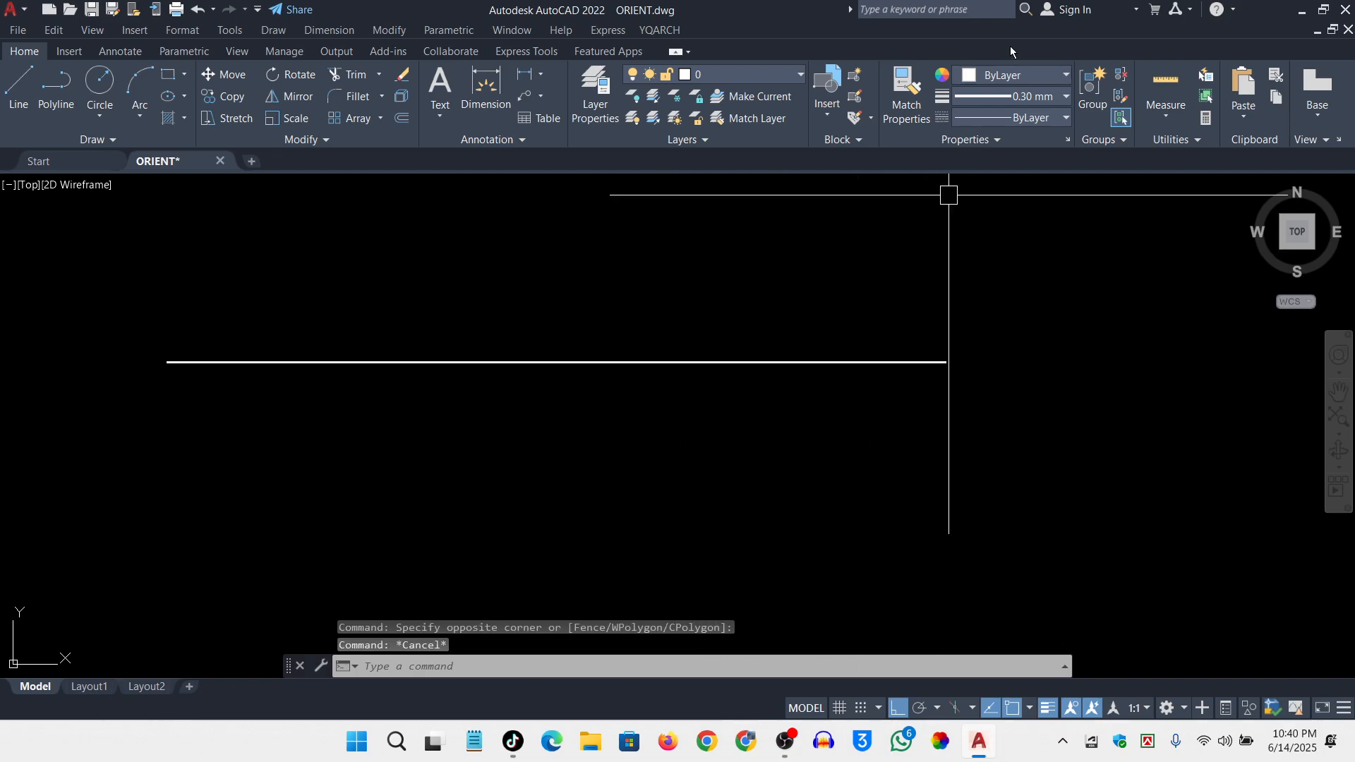
Change the horizontal line's lineweight to 2.11 mm and deselect it
{"action": "left_click", "coordinate": [1042, 101]}
{"action": "left_click", "coordinate": [900, 290]}
{"action": "left_click", "coordinate": [920, 267]}
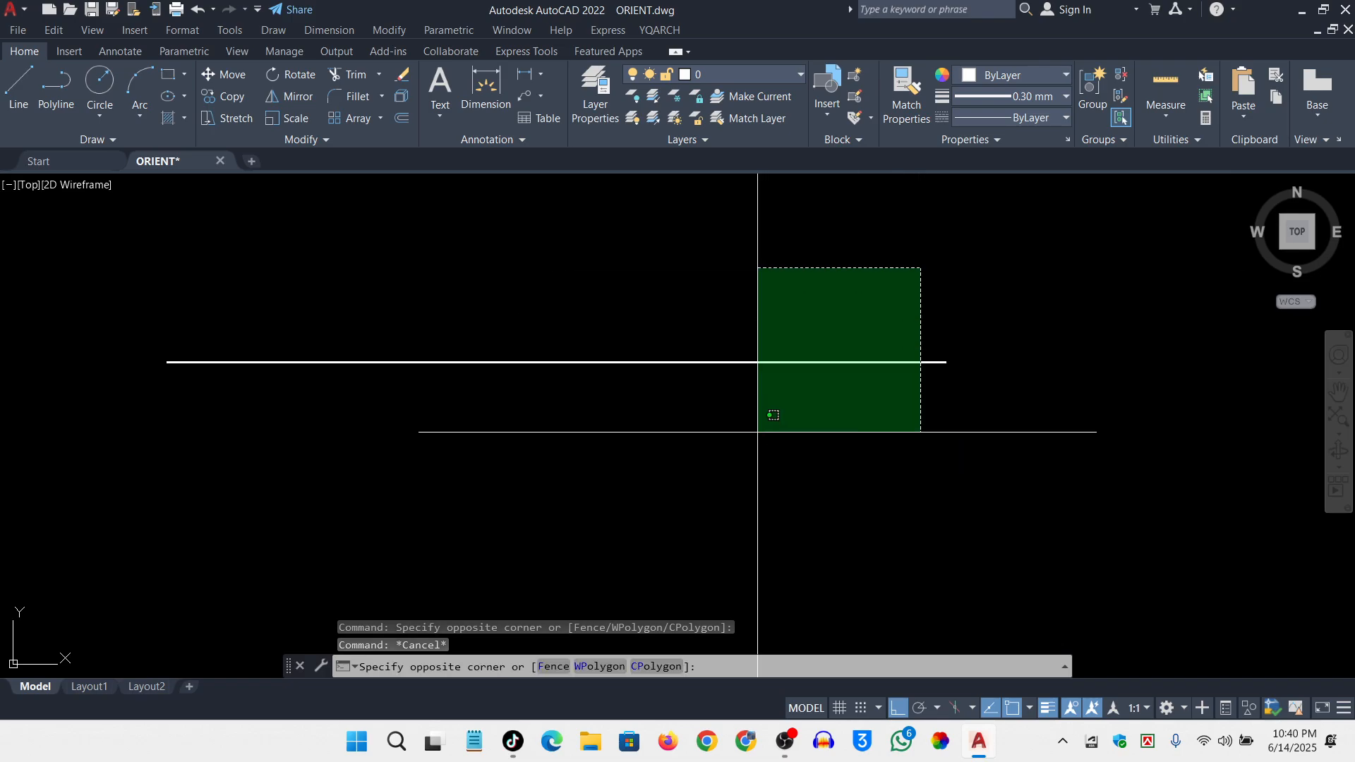
{"action": "left_click", "coordinate": [757, 431]}
{"action": "left_click", "coordinate": [1030, 99]}
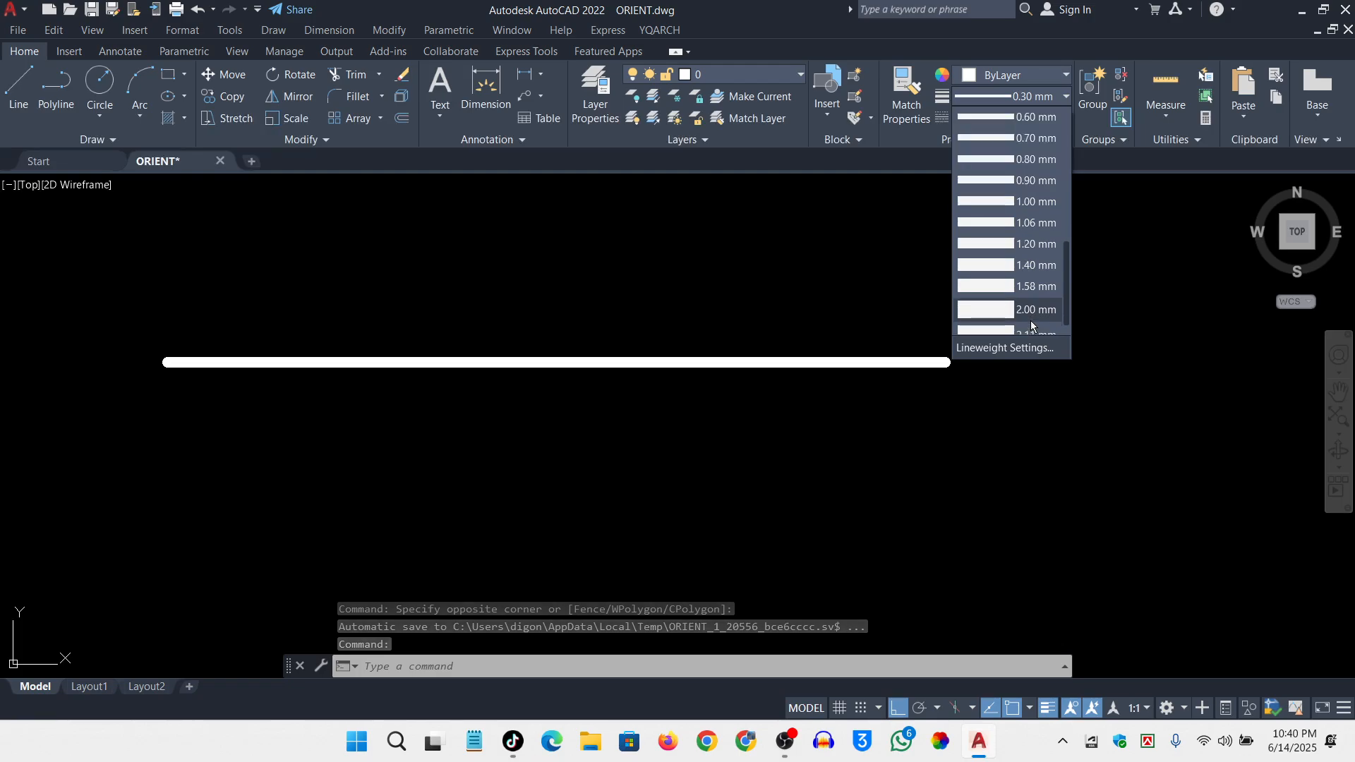
{"action": "left_click", "coordinate": [1030, 327]}
{"action": "key", "text": "Escape"}
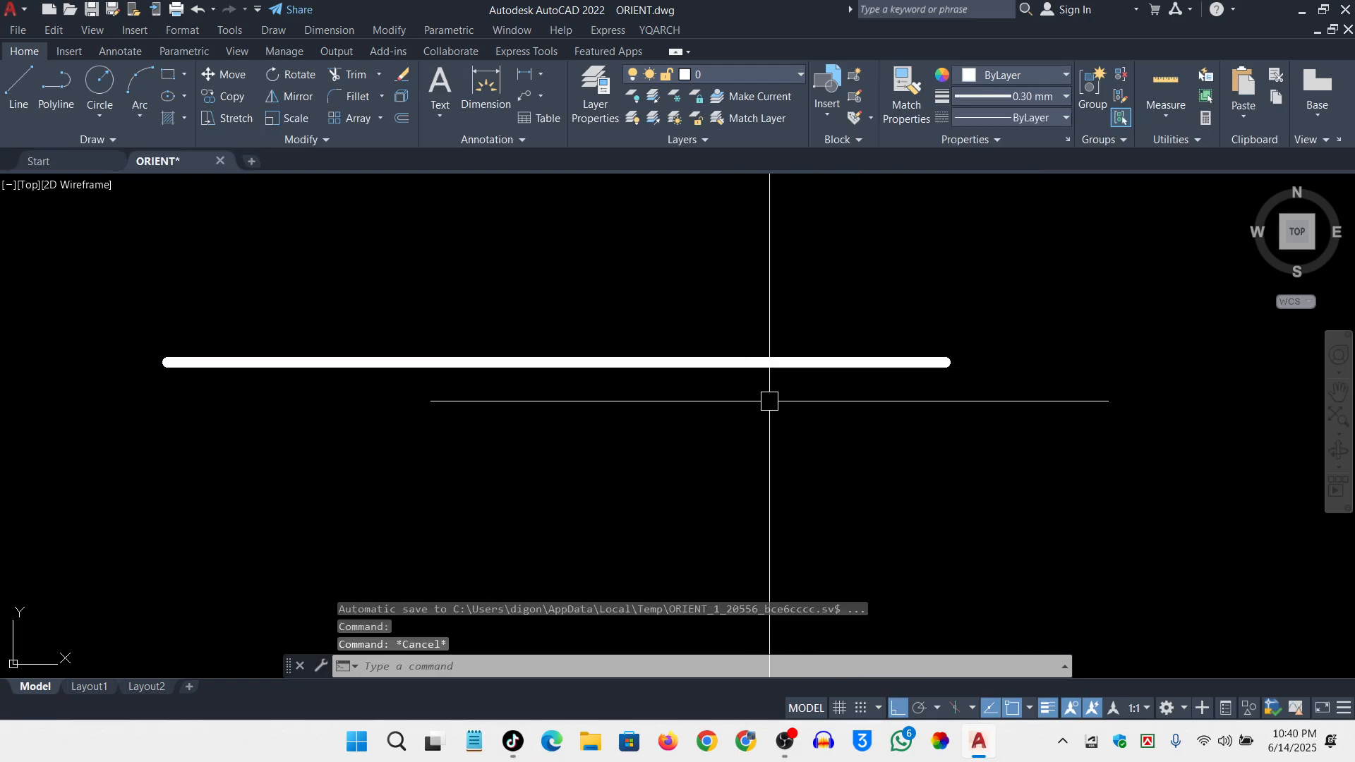
{"action": "scroll", "coordinate": [581, 381], "scroll_direction": "down", "scroll_amount": 2}
{"action": "scroll", "coordinate": [282, 367], "scroll_direction": "up", "scroll_amount": 4}
{"action": "scroll", "coordinate": [392, 404], "scroll_direction": "down", "scroll_amount": 2}
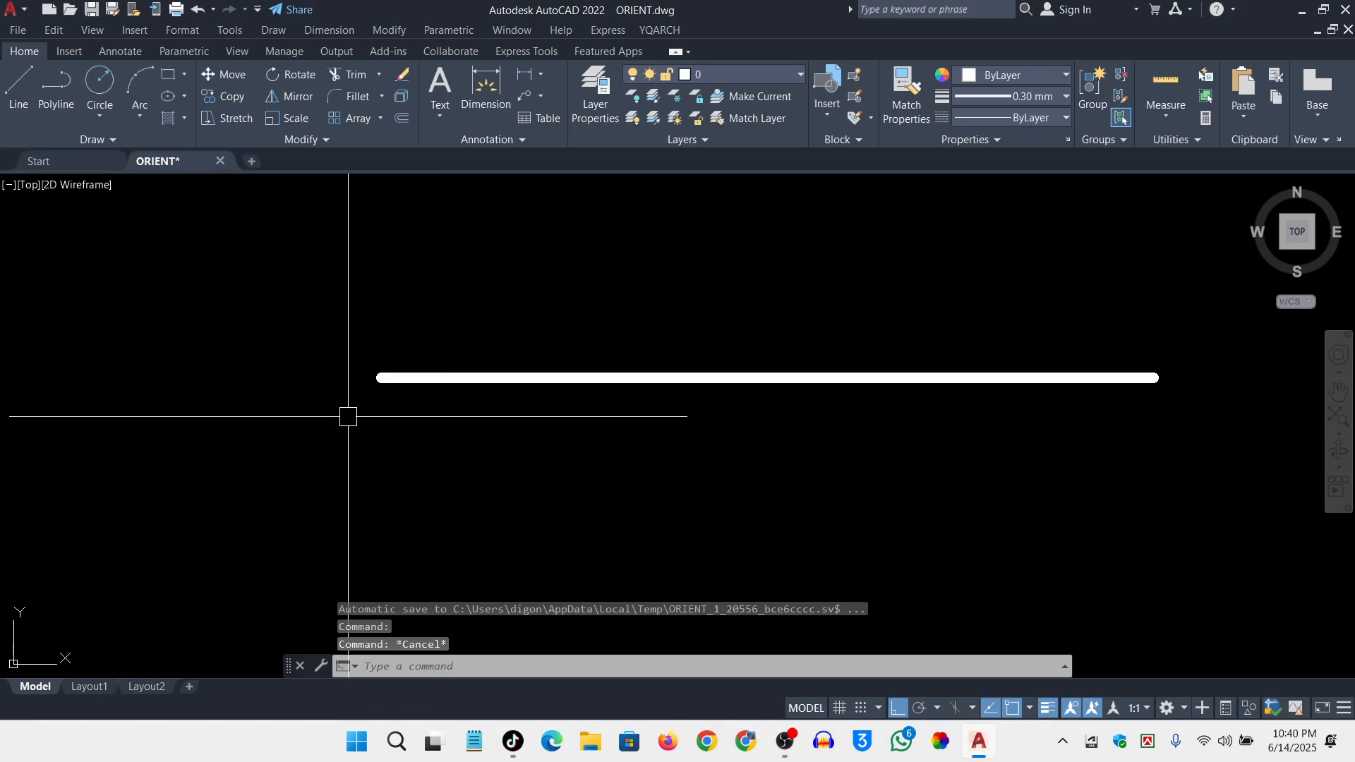
Select the horizontal line, set its lineweight to 2.11 mm and deselect it
{"action": "scroll", "coordinate": [717, 387], "scroll_direction": "up", "scroll_amount": 2}
{"action": "scroll", "coordinate": [499, 388], "scroll_direction": "down", "scroll_amount": 4}
{"action": "scroll", "coordinate": [854, 377], "scroll_direction": "up", "scroll_amount": 2}
{"action": "left_click", "coordinate": [992, 333]}
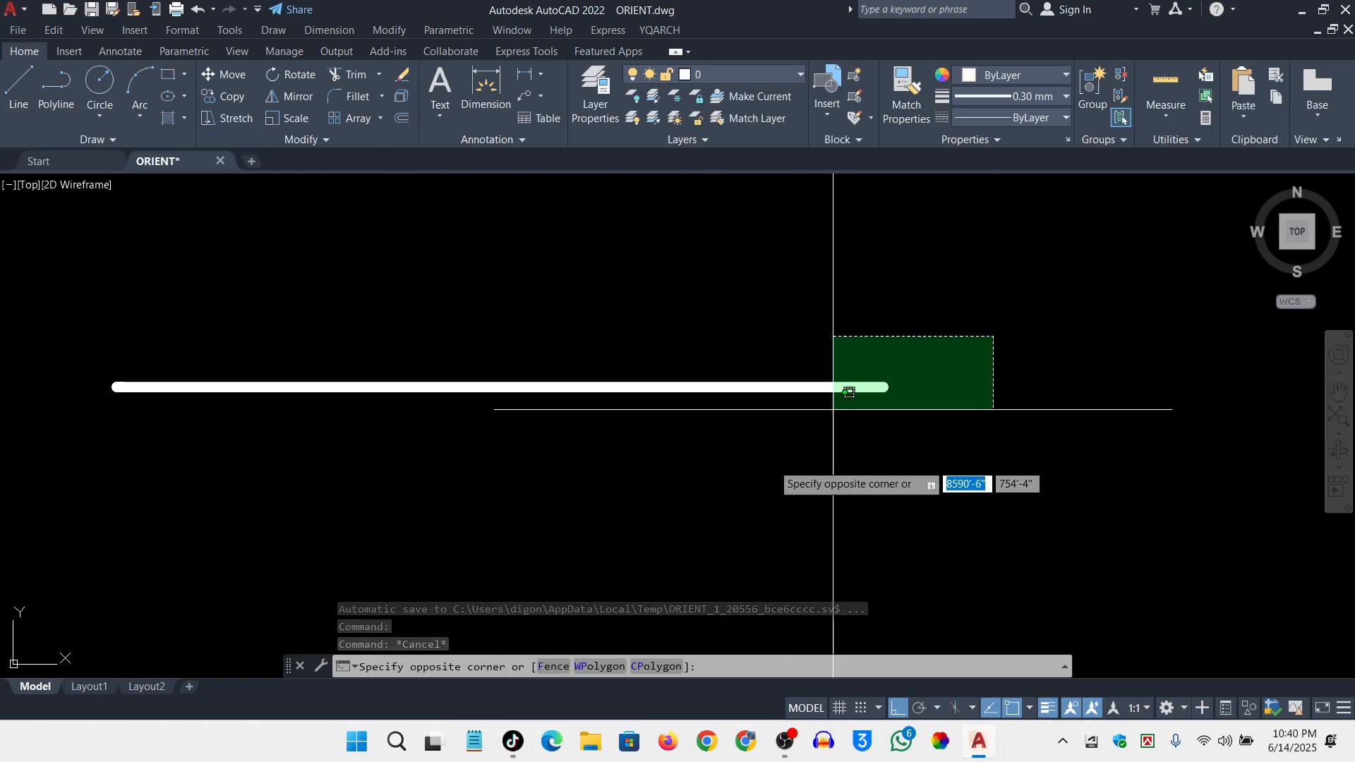
{"action": "left_click", "coordinate": [833, 405]}
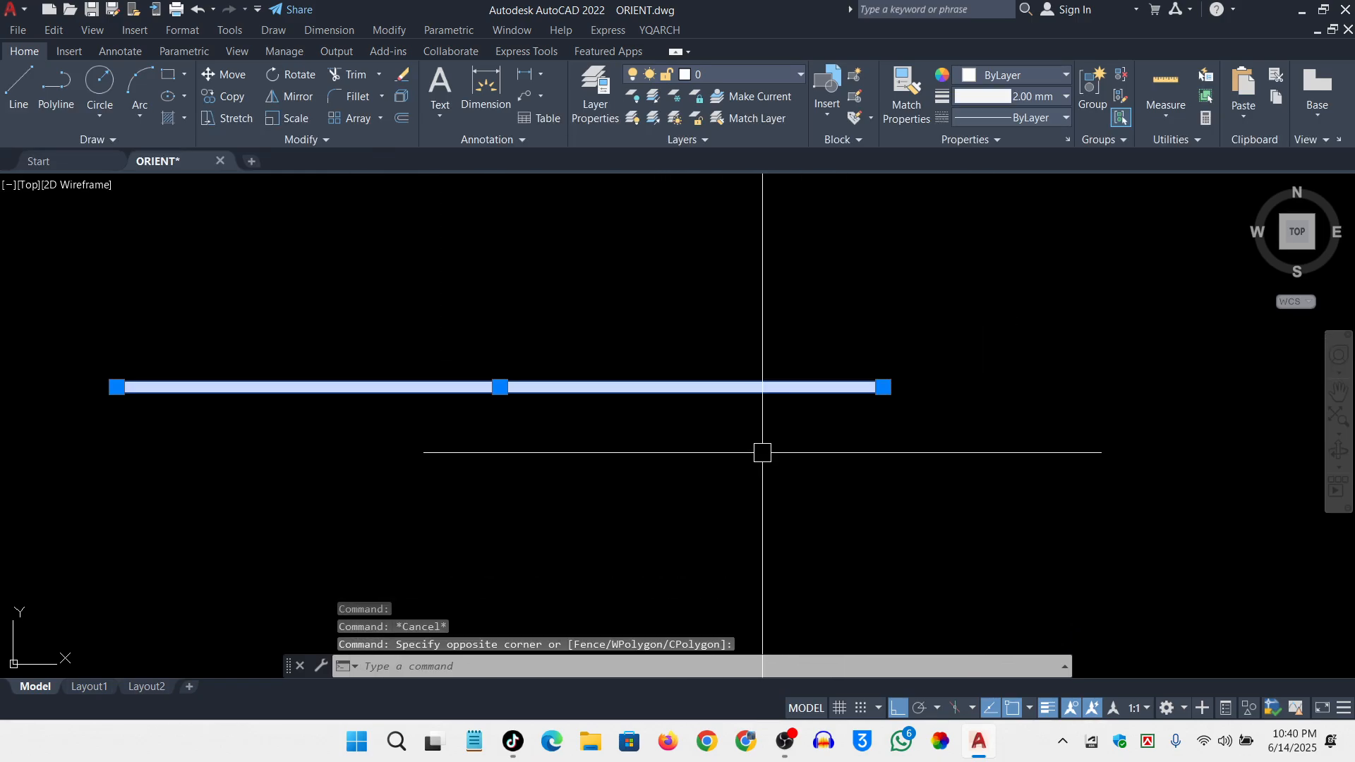
{"action": "left_click", "coordinate": [1031, 98]}
{"action": "left_click", "coordinate": [1031, 312]}
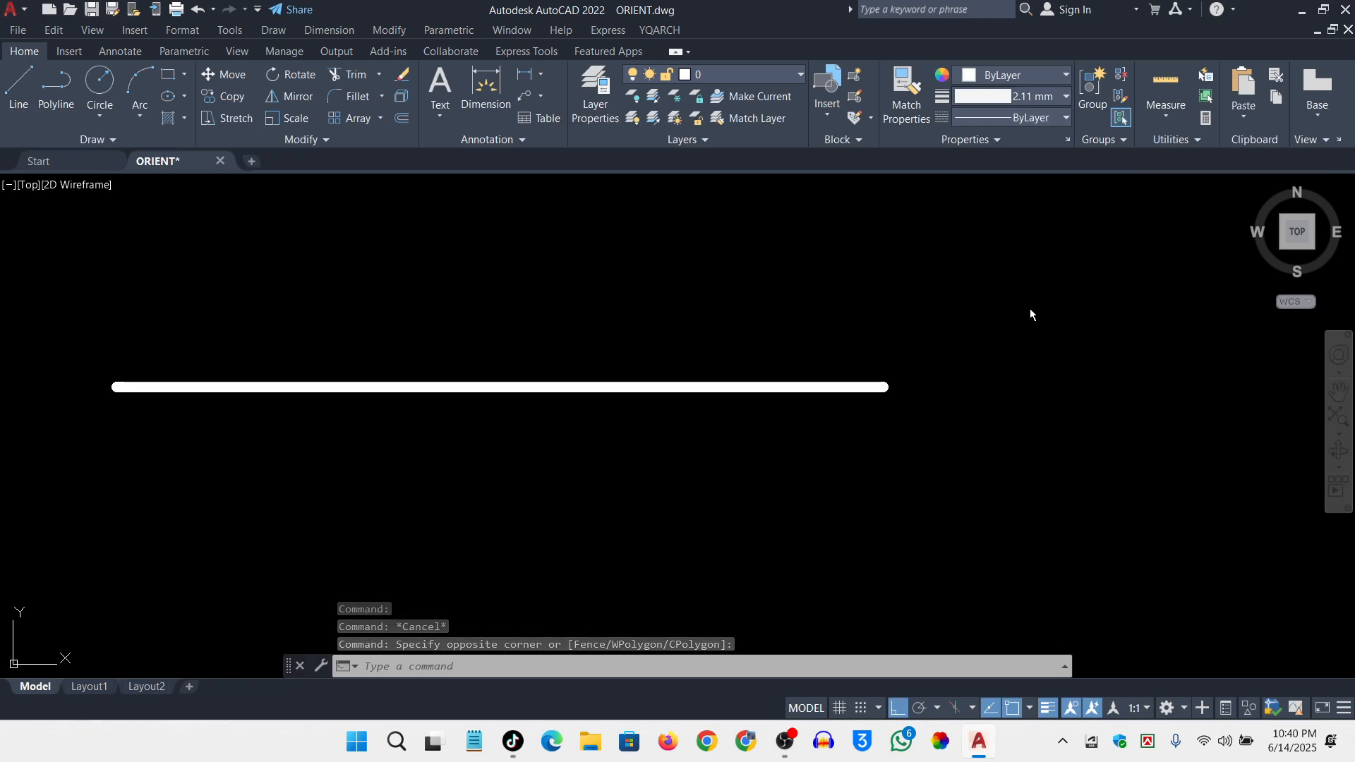
{"action": "key", "text": "Escape"}
Examine the lineweights offered for new objects and the color choices offered for the selected horizontal line
{"action": "left_click", "coordinate": [947, 324]}
{"action": "left_click", "coordinate": [847, 387]}
{"action": "key", "text": "Escape"}
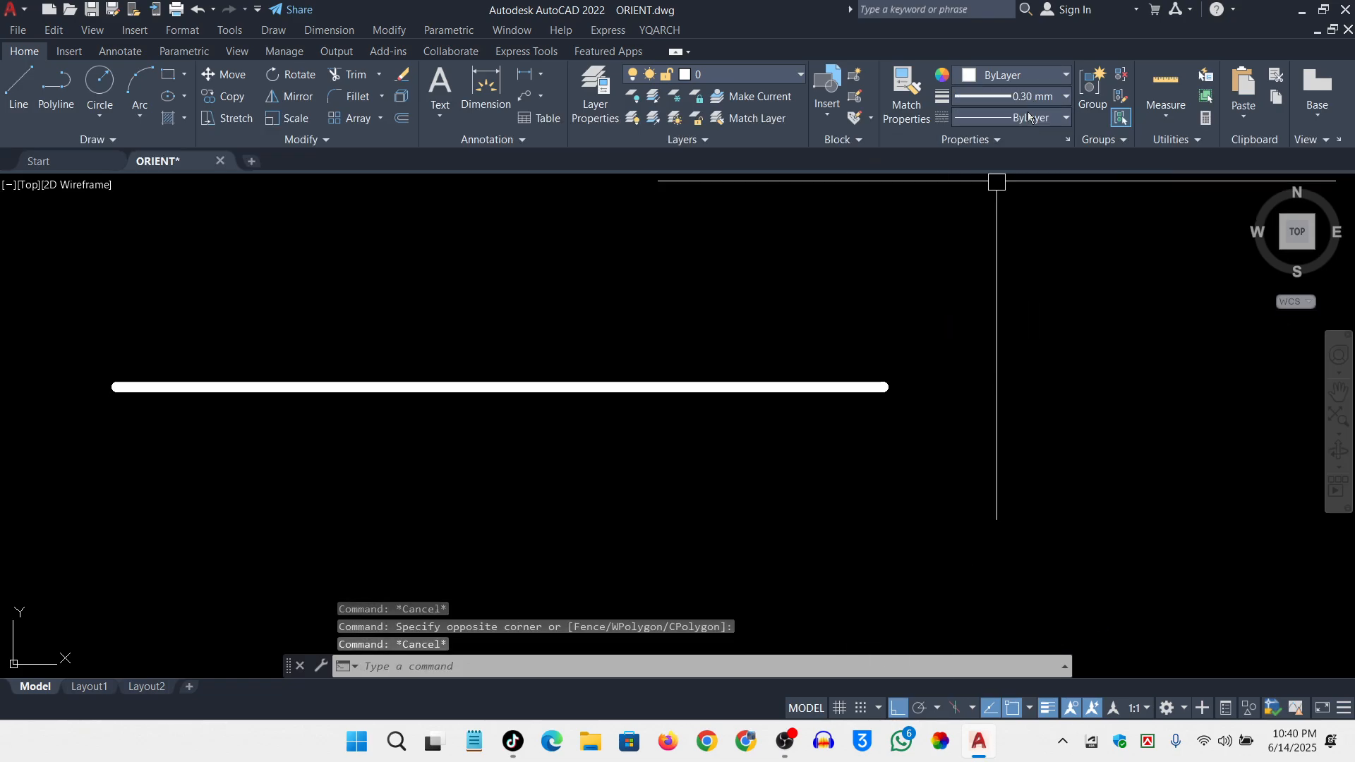
{"action": "left_click", "coordinate": [1031, 97]}
{"action": "scroll", "coordinate": [1031, 227], "scroll_direction": "up", "scroll_amount": 1}
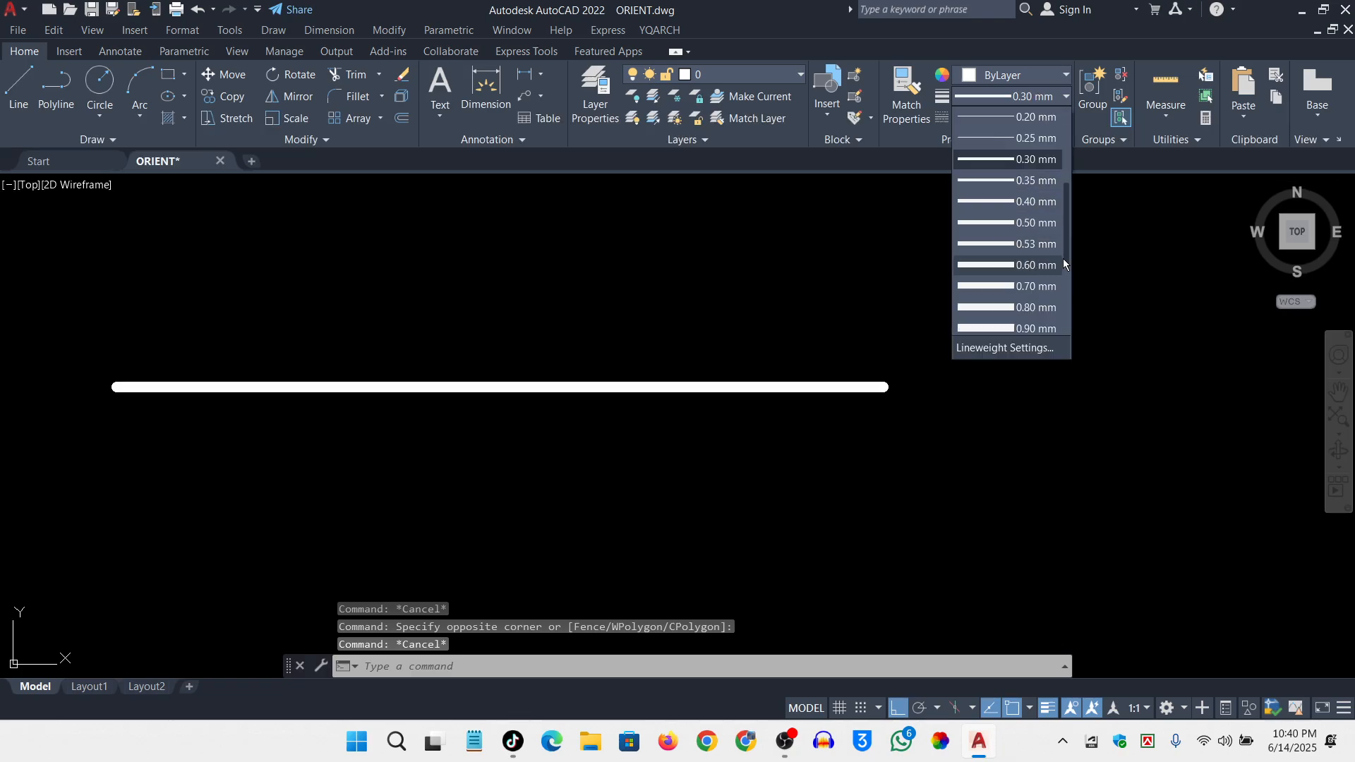
{"action": "key", "text": "Escape"}
{"action": "left_click", "coordinate": [929, 334]}
{"action": "left_click", "coordinate": [759, 486]}
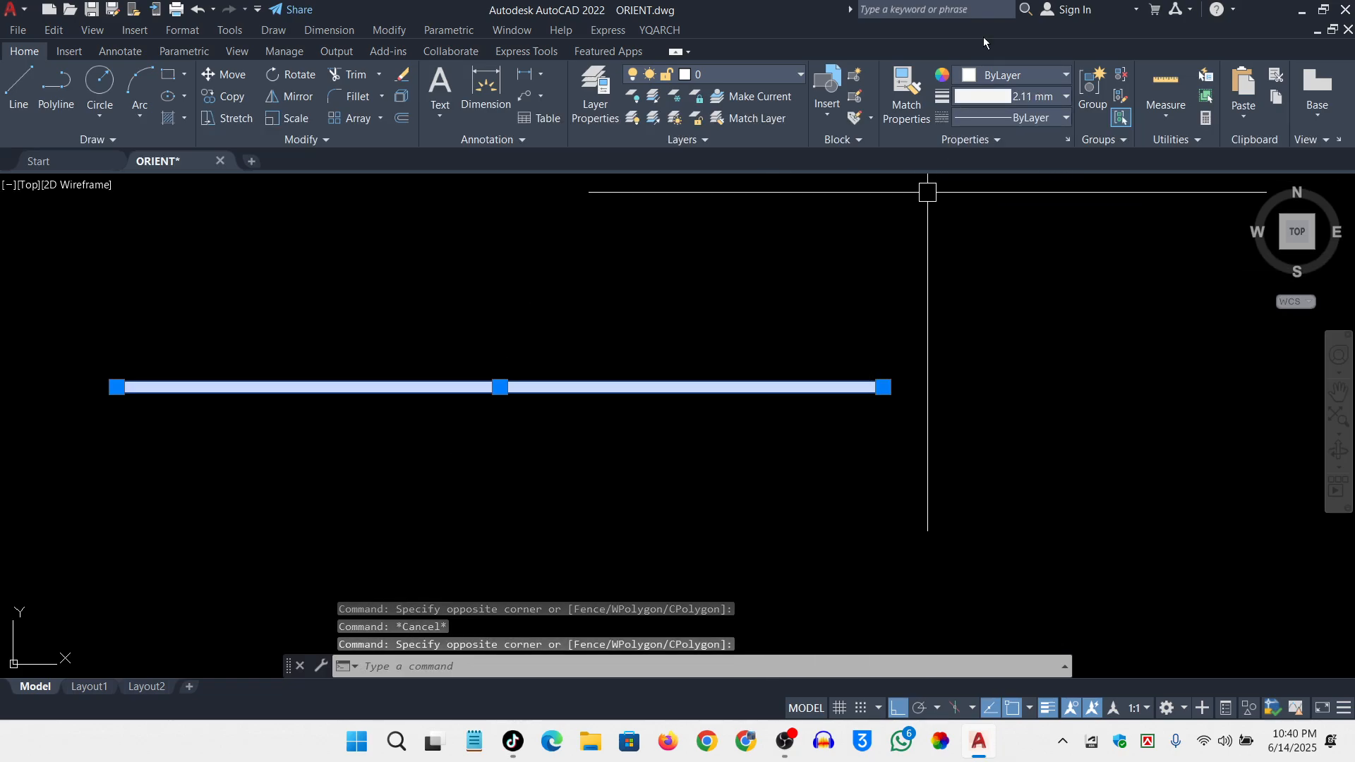
{"action": "left_click", "coordinate": [995, 79]}
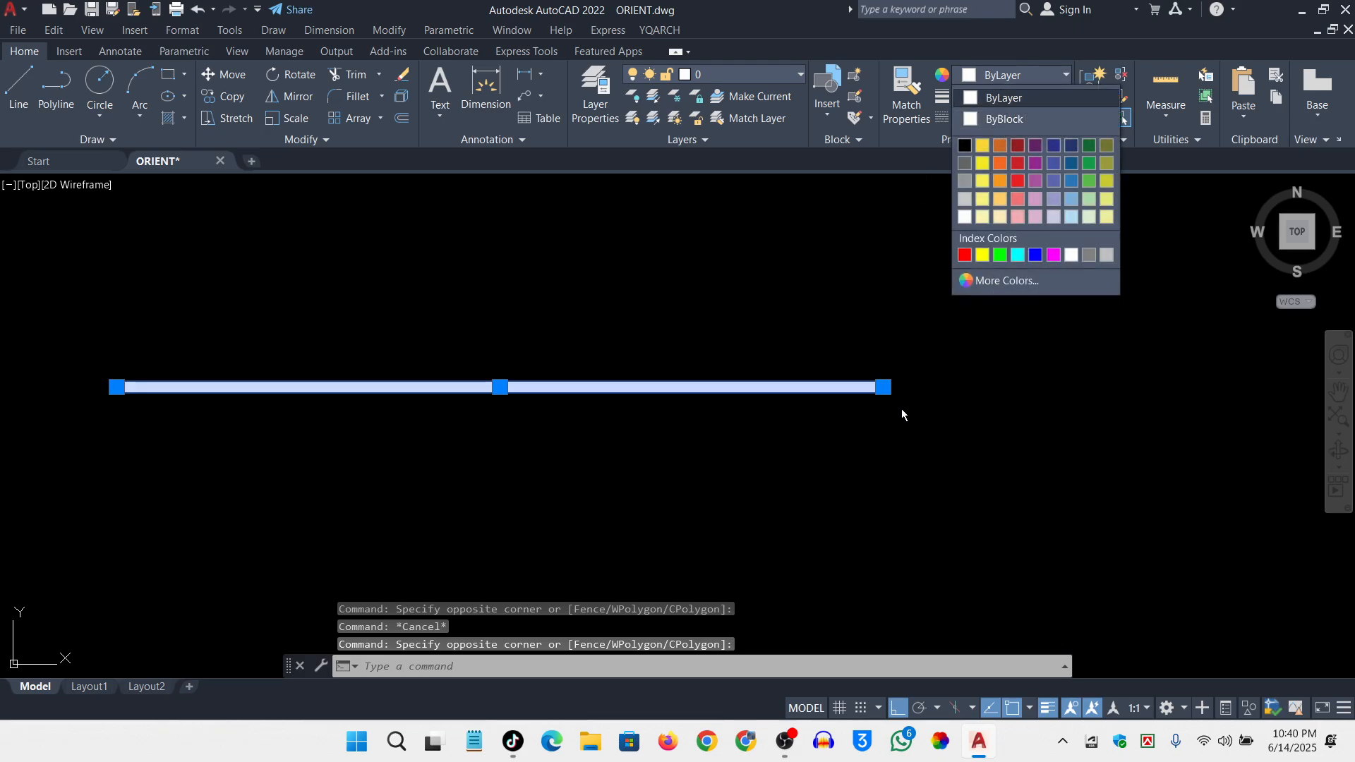
{"action": "left_click", "coordinate": [977, 359]}
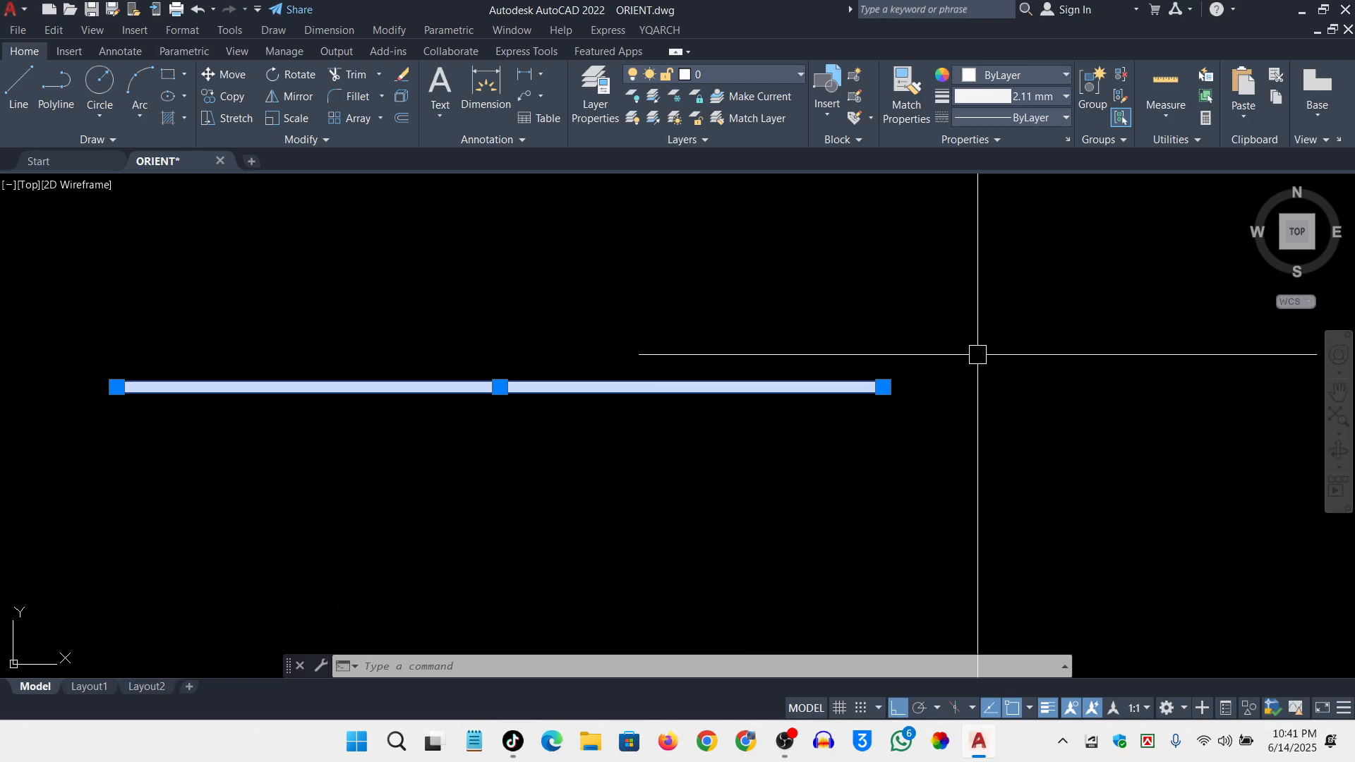
{"action": "key", "text": "Escape"}
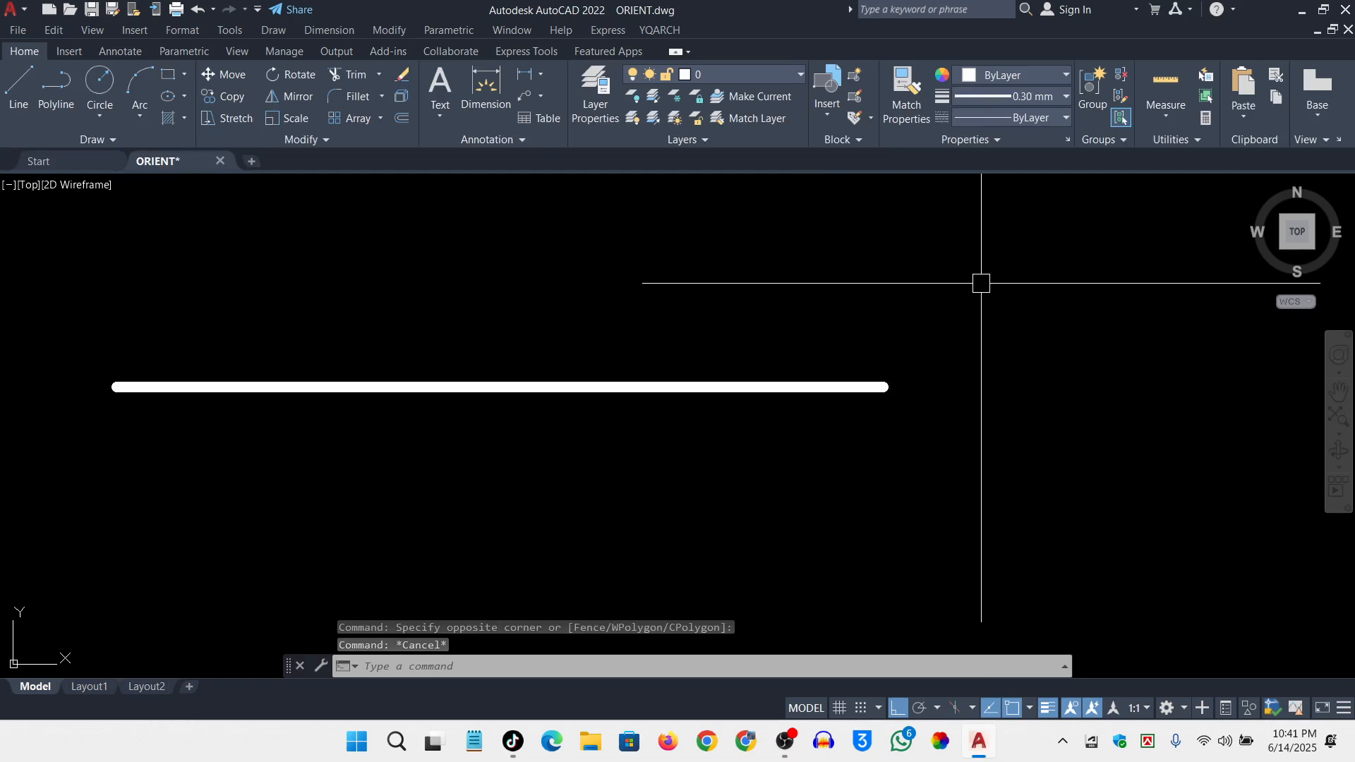
Open the Lineweight Settings with the LINEWEIGHT command and review the full list of available lineweights
{"action": "type", "text": "LIGh"}
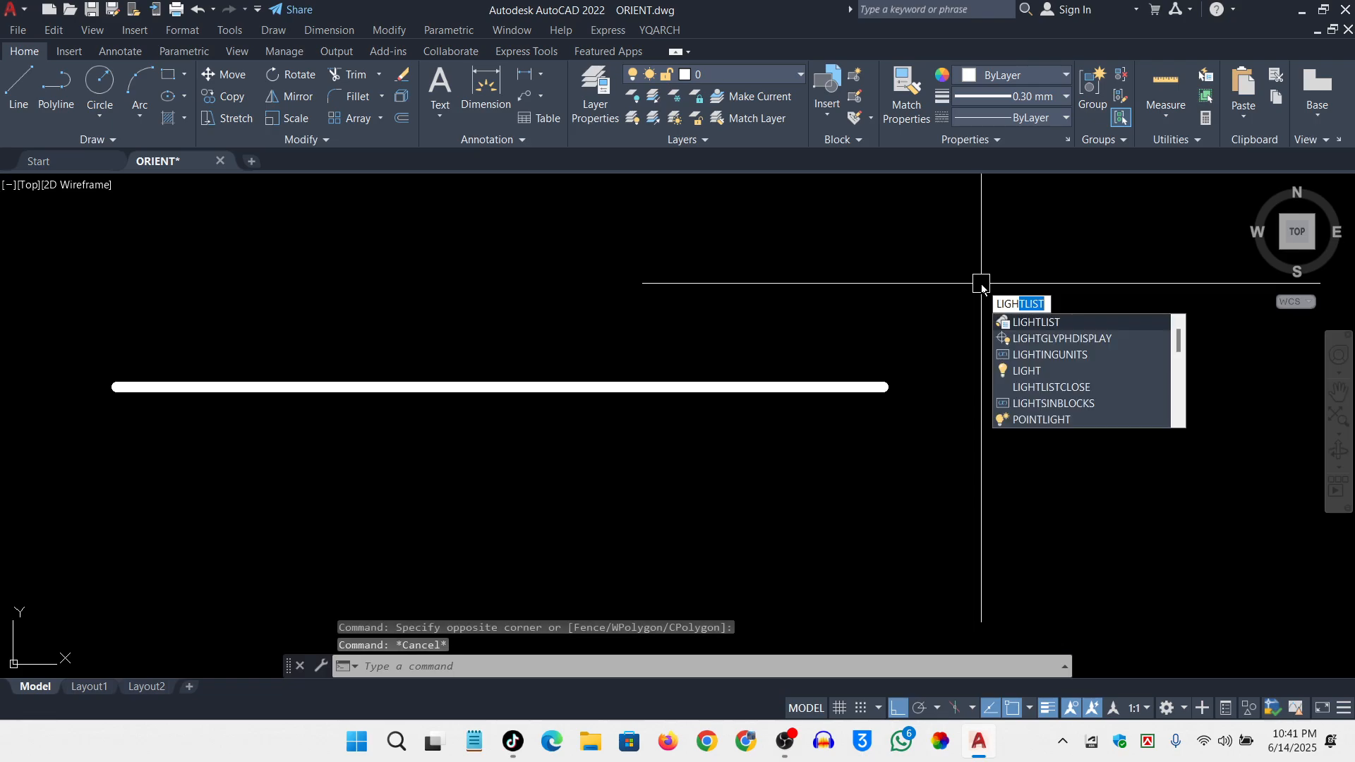
{"action": "type", "text": "T"}
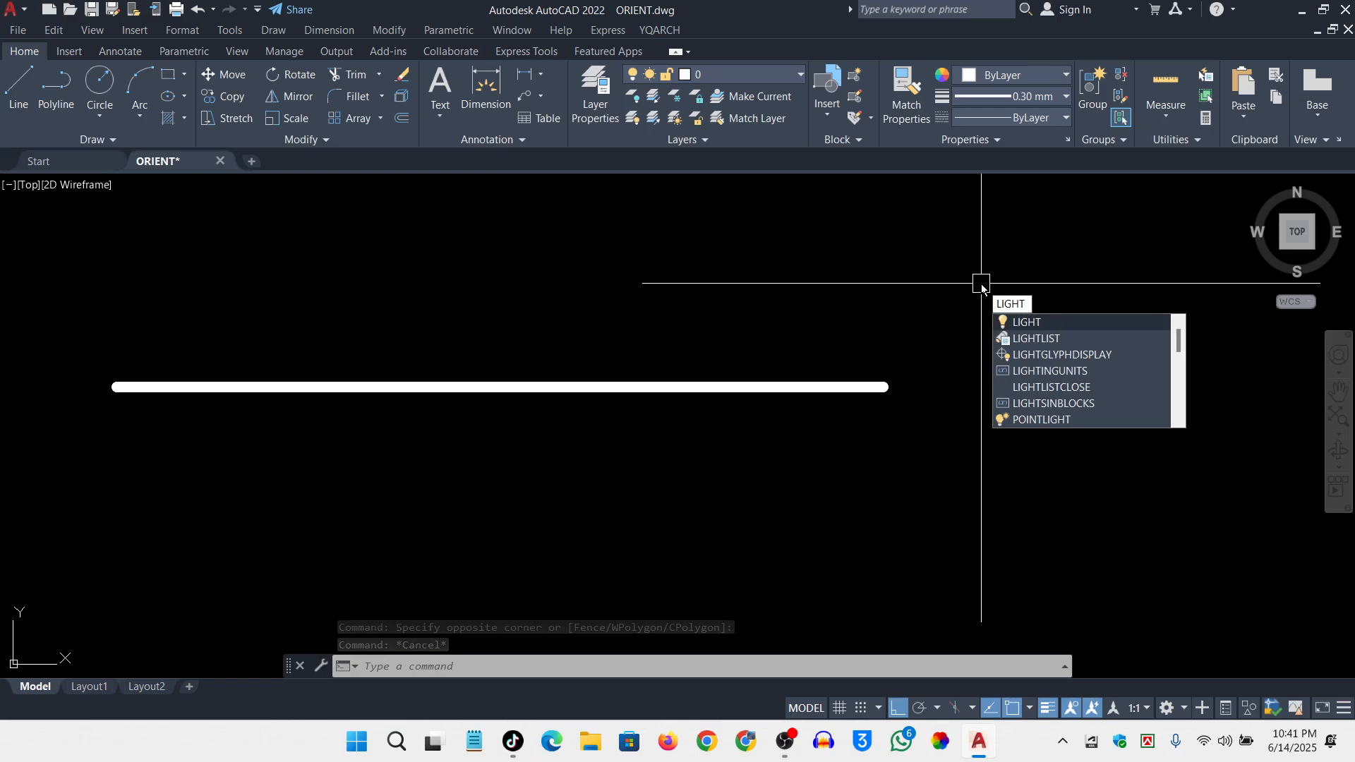
{"action": "key", "text": "BackSpace"}
{"action": "key", "text": "BackSpace"}
{"action": "key", "text": "BackSpace"}
{"action": "type", "text": "ne"}
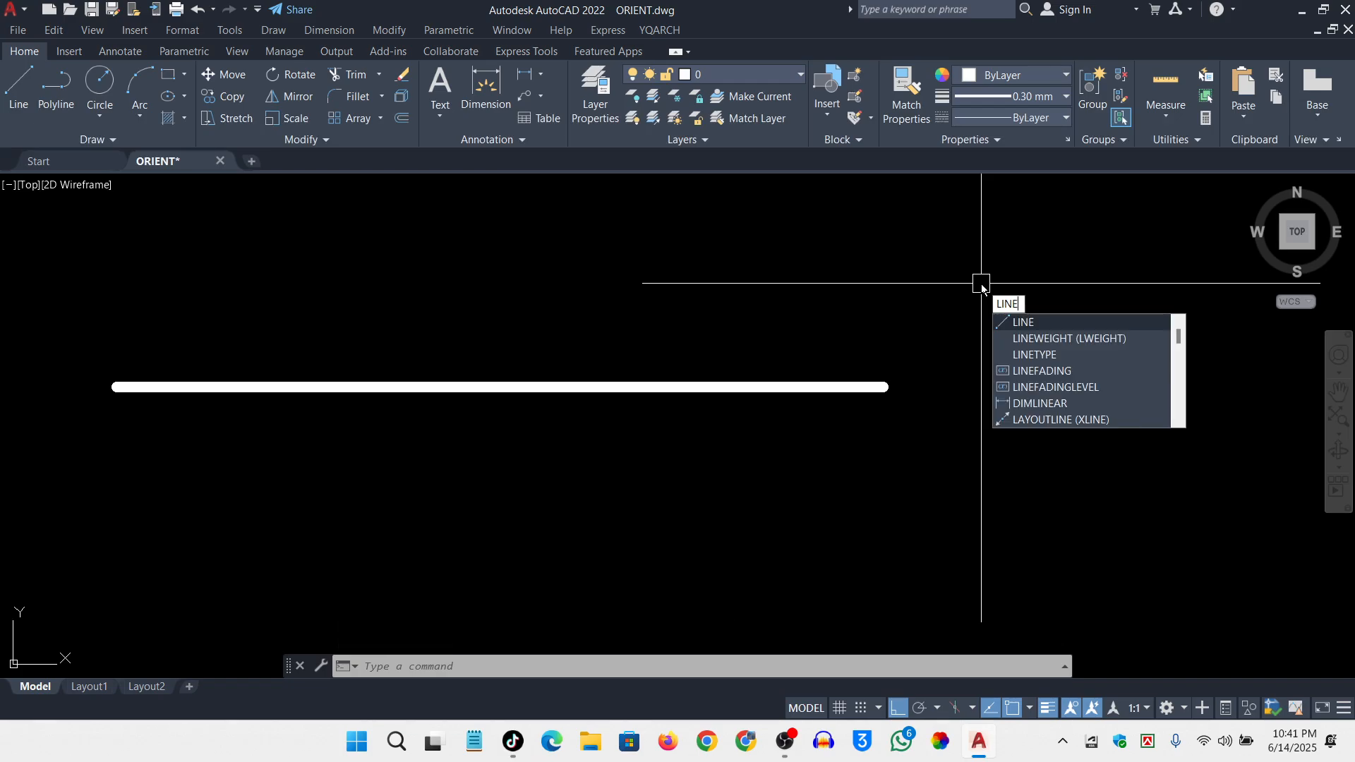
{"action": "type", "text": "e"}
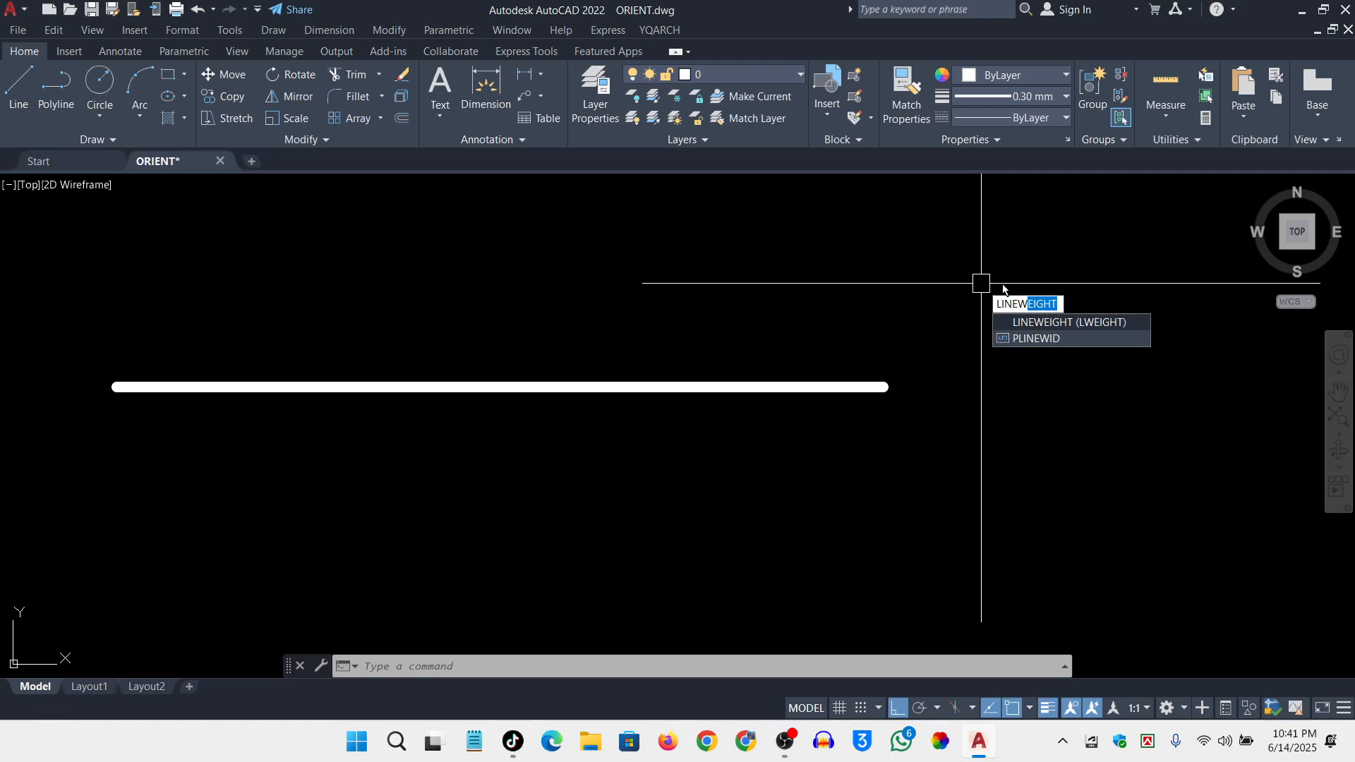
{"action": "key", "text": "Return"}
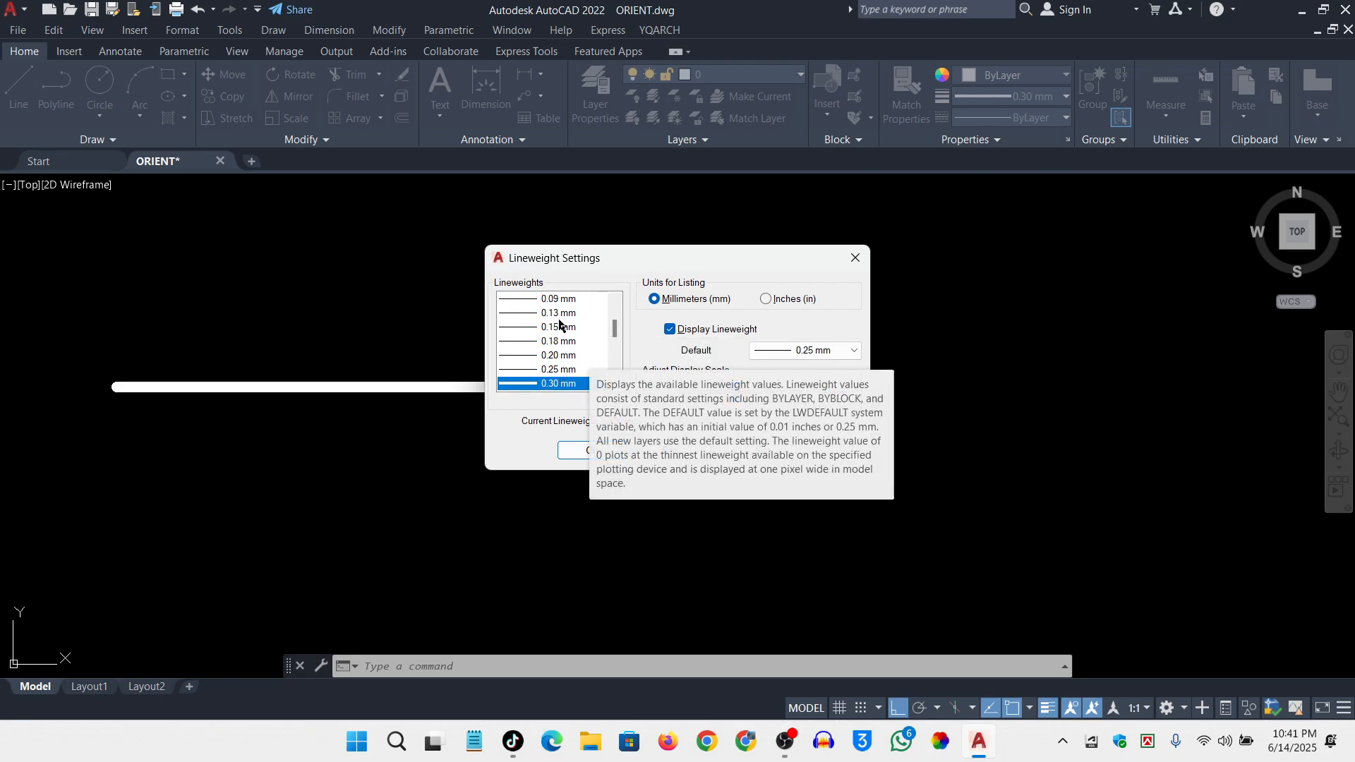
{"action": "scroll", "coordinate": [563, 305], "scroll_direction": "up", "scroll_amount": 2}
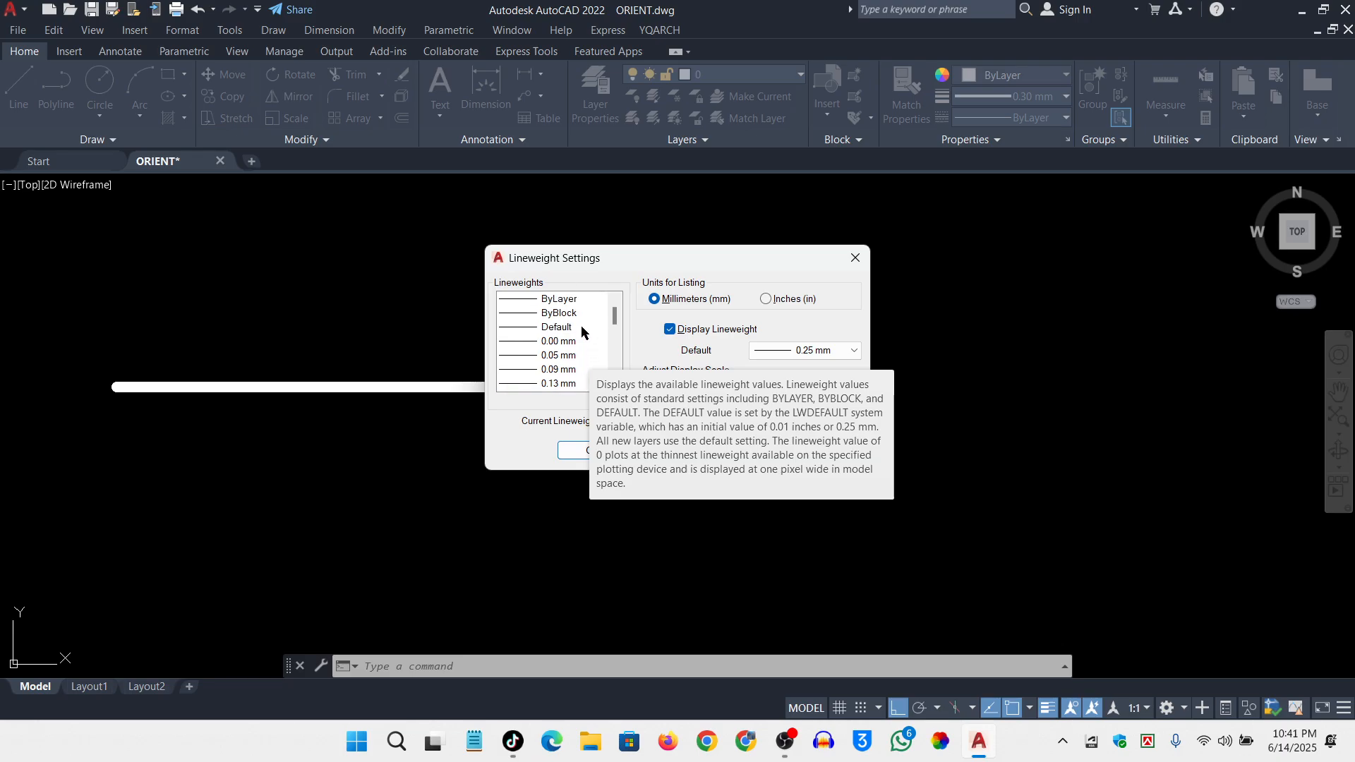
{"action": "scroll", "coordinate": [582, 325], "scroll_direction": "down", "scroll_amount": 2}
{"action": "scroll", "coordinate": [581, 382], "scroll_direction": "down", "scroll_amount": 5}
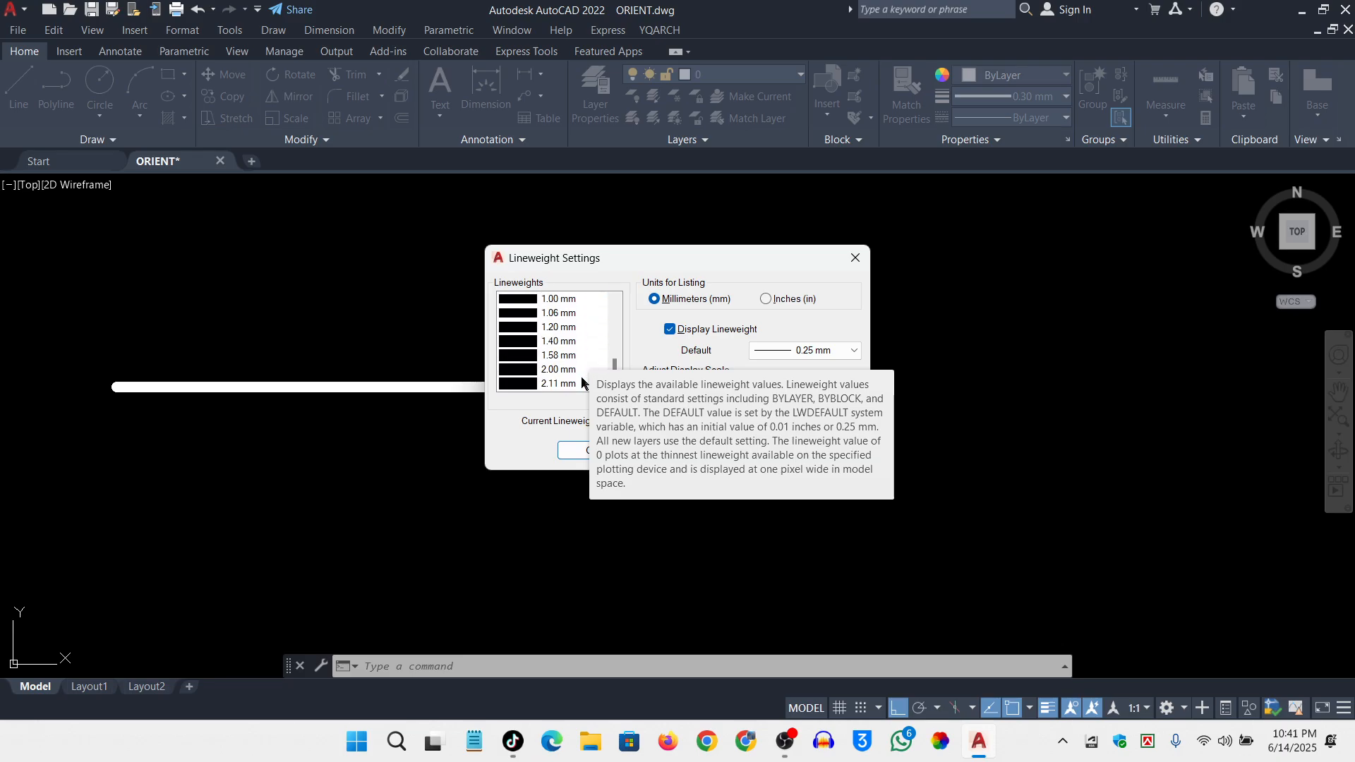
{"action": "scroll", "coordinate": [586, 377], "scroll_direction": "up", "scroll_amount": 7}
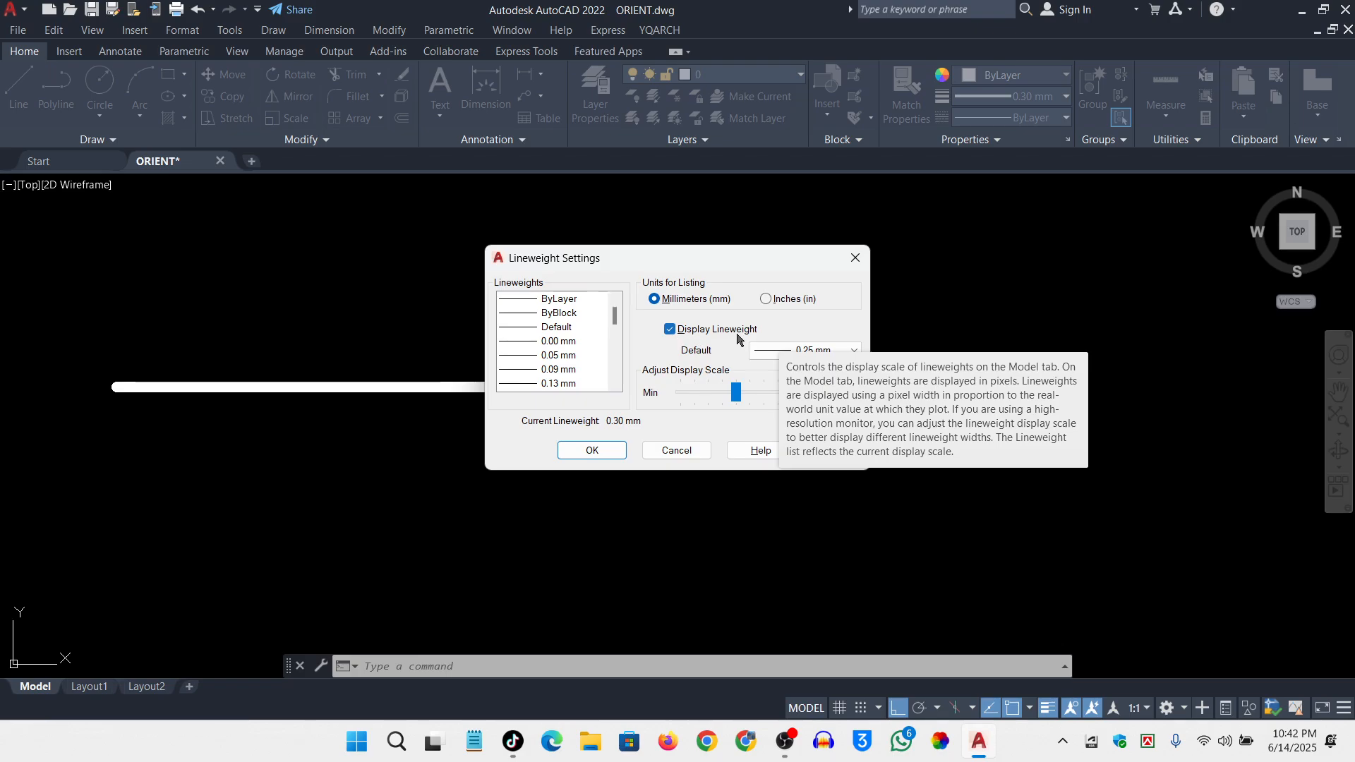
Accept the lineweight settings with Display Lineweight enabled and inspect the horizontal line's thickness in the drawing
{"action": "left_click", "coordinate": [688, 336]}
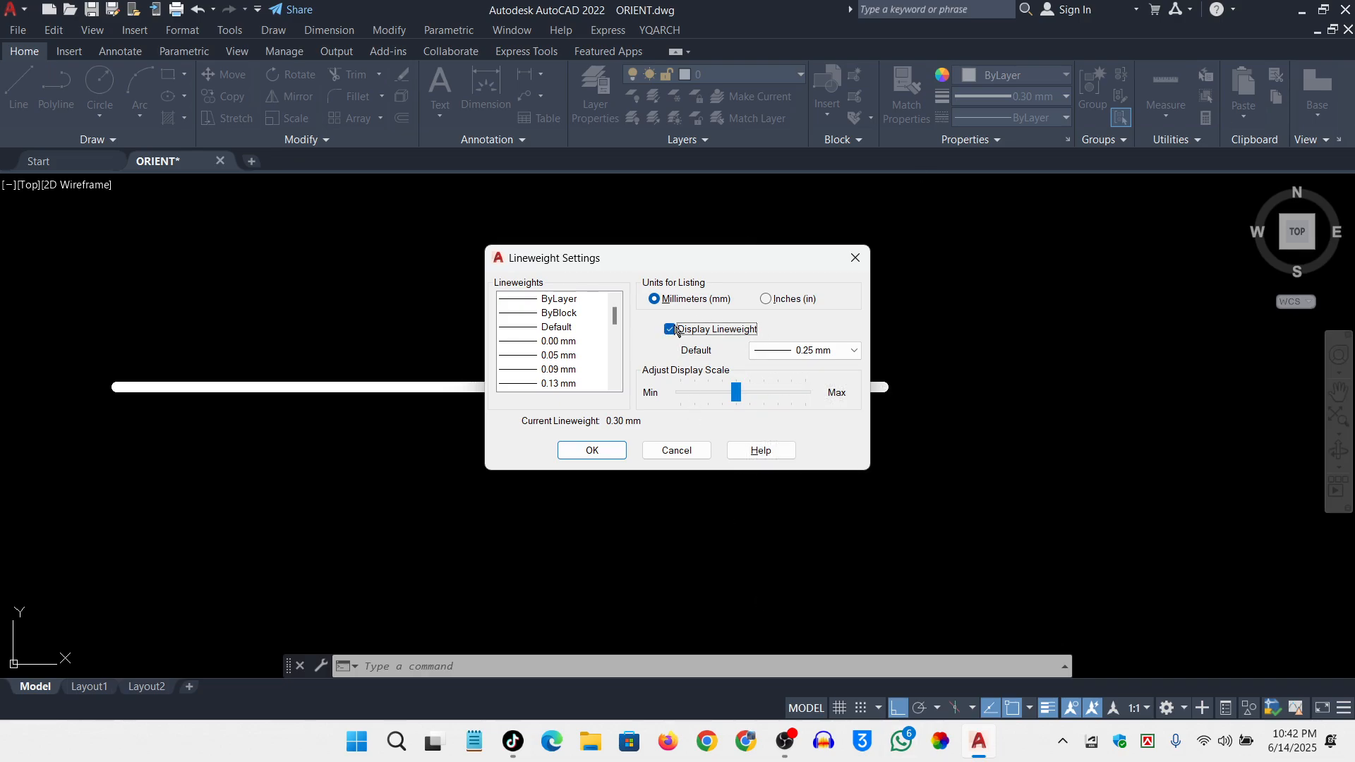
{"action": "left_click", "coordinate": [599, 450]}
{"action": "scroll", "coordinate": [685, 501], "scroll_direction": "down", "scroll_amount": 2}
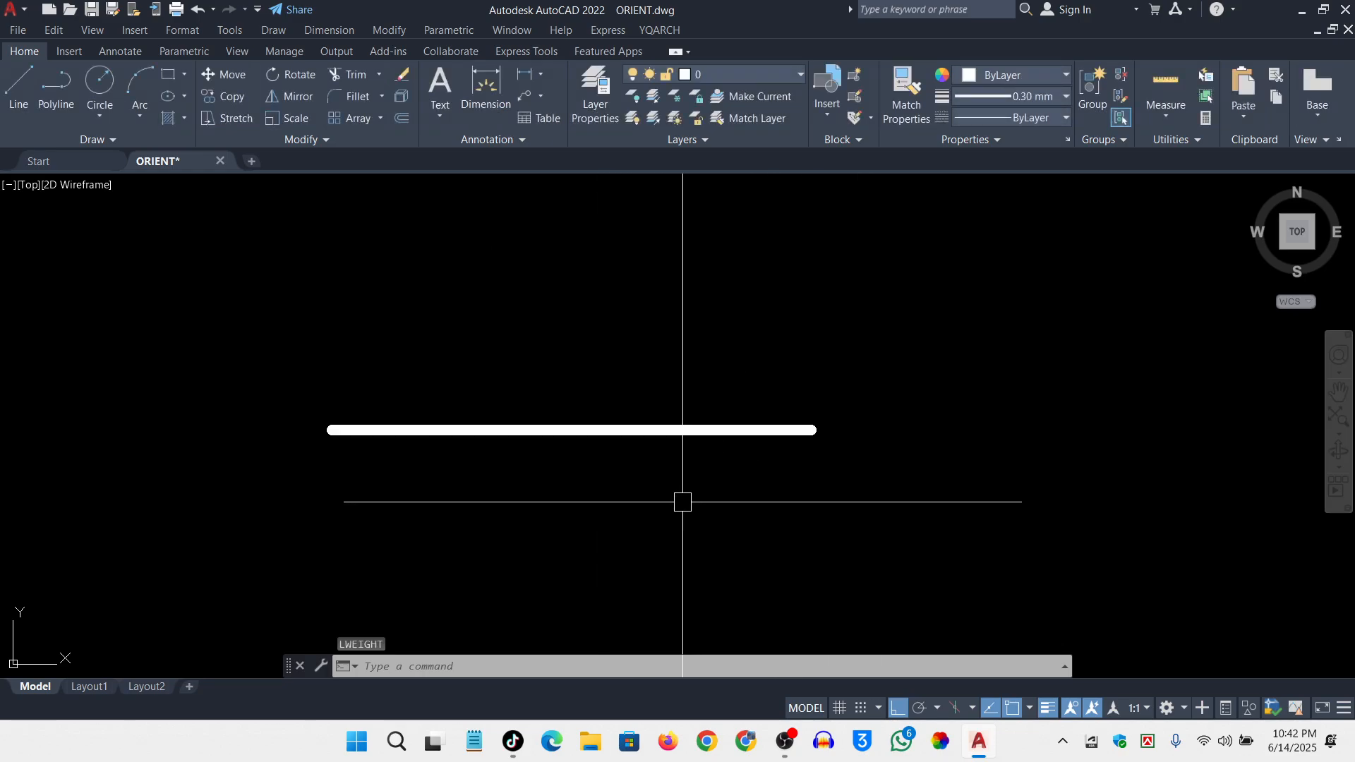
{"action": "scroll", "coordinate": [444, 518], "scroll_direction": "up", "scroll_amount": 2}
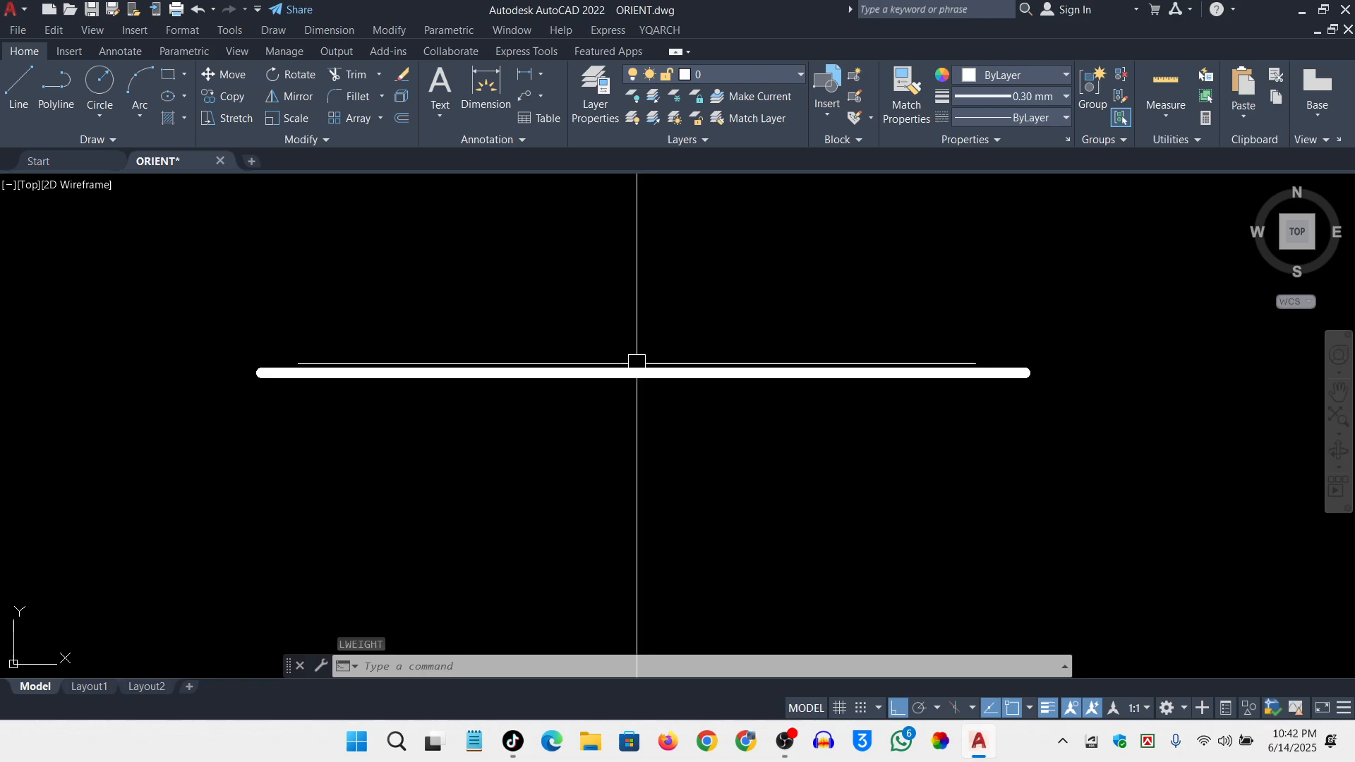
{"action": "scroll", "coordinate": [494, 339], "scroll_direction": "down", "scroll_amount": 2}
{"action": "key", "text": "Escape"}
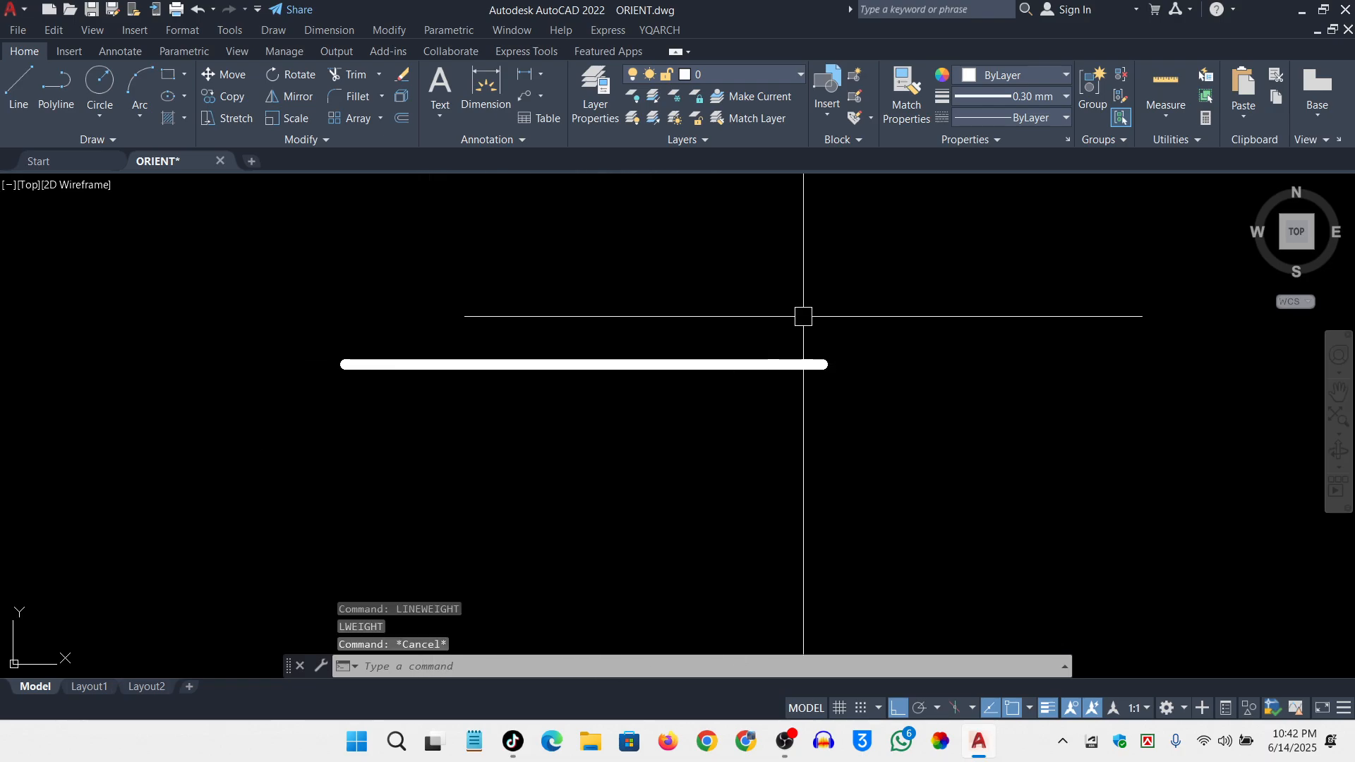
Reopen the Lineweight Settings, turn off Display Lineweight and accept the change
{"action": "type", "text": "INE"}
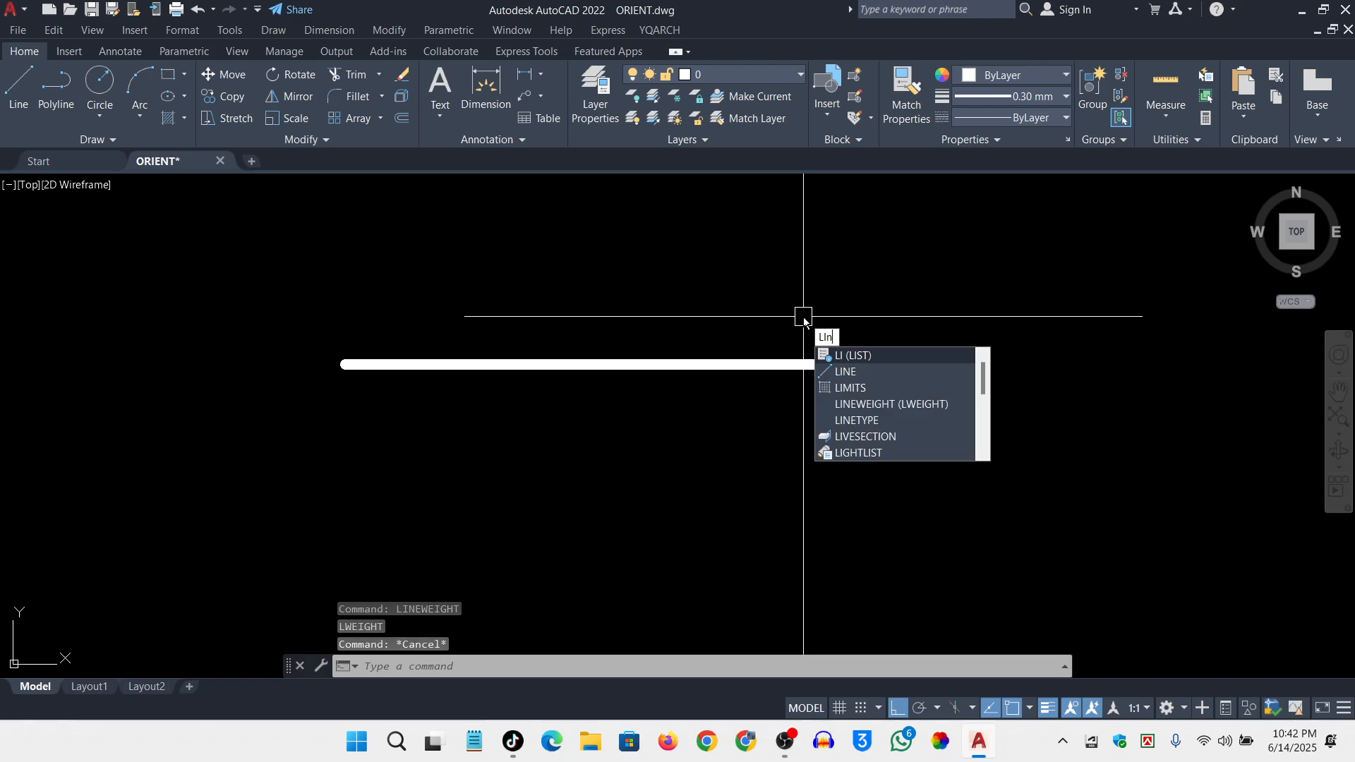
{"action": "type", "text": "WEIGHT"}
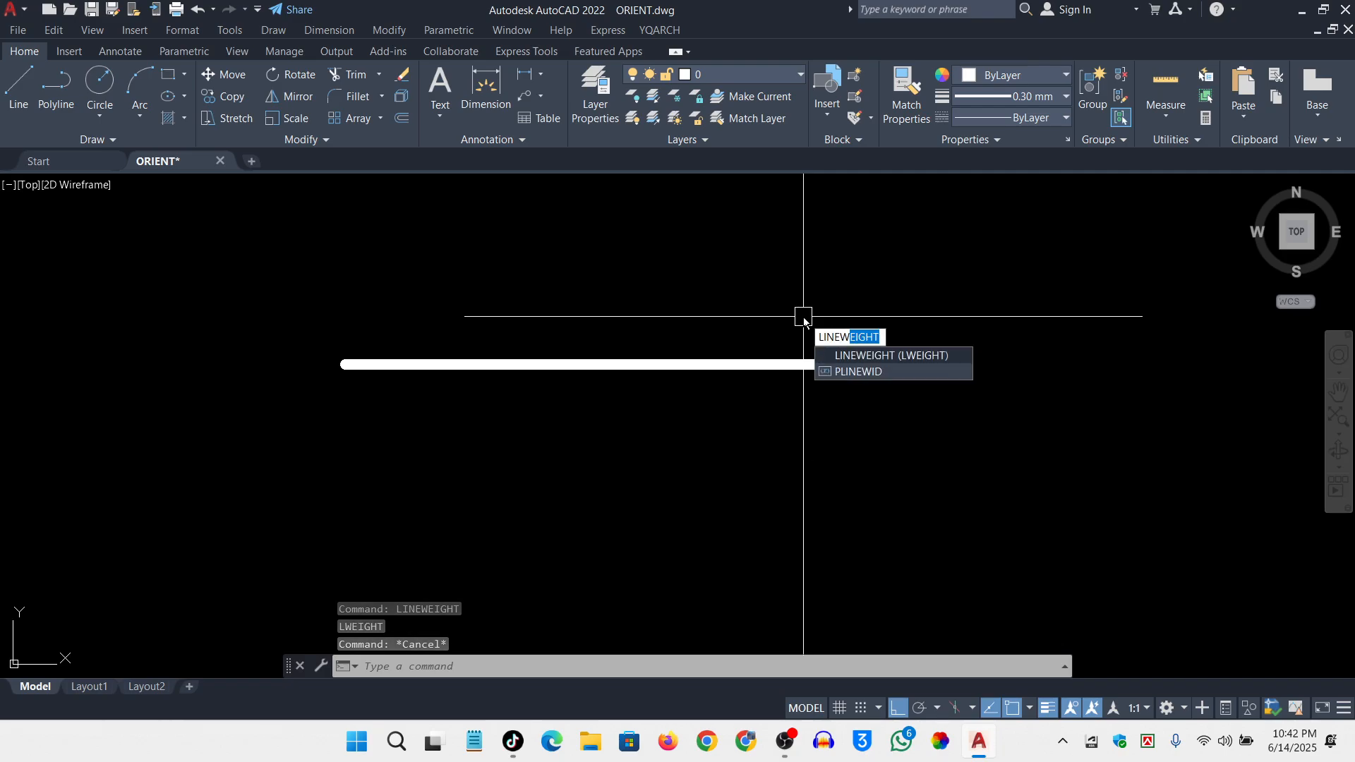
{"action": "key", "text": "Return"}
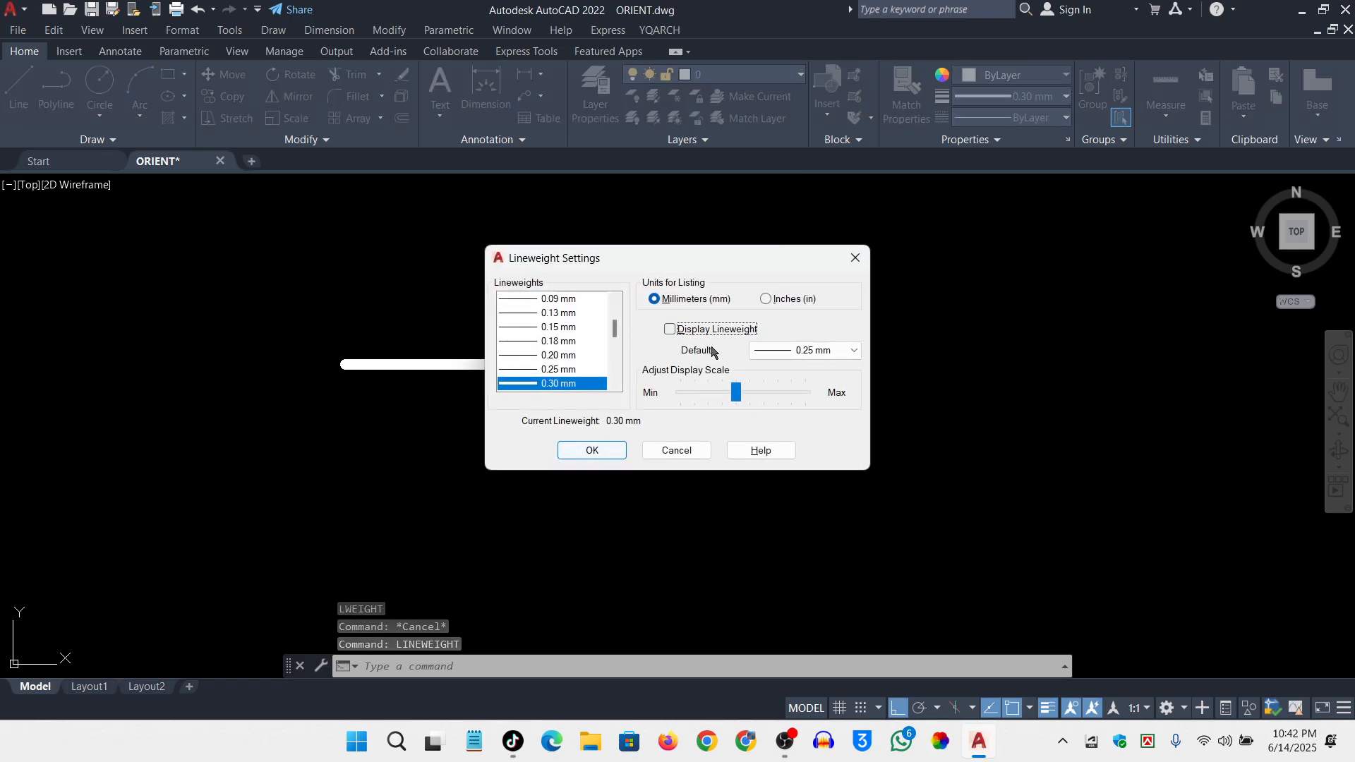
{"action": "left_click", "coordinate": [569, 447]}
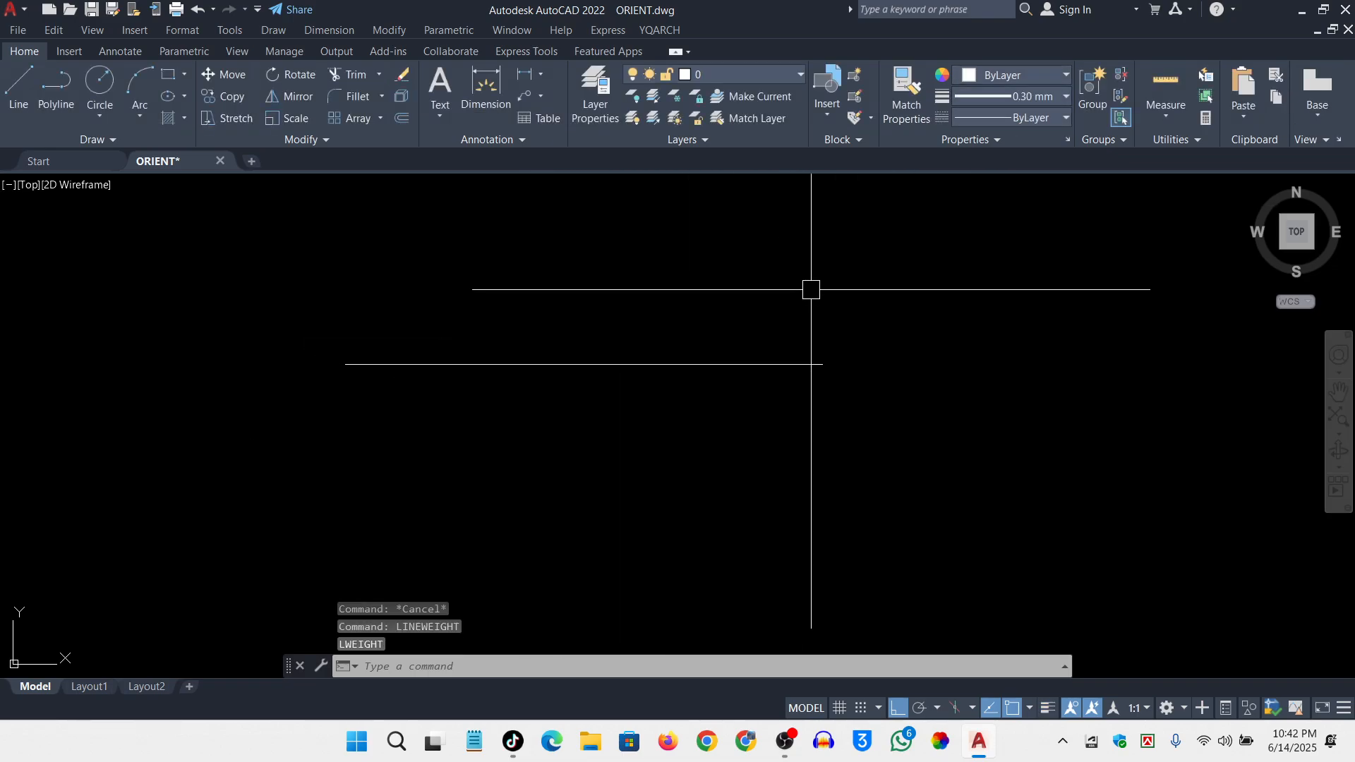
Reapply the 2.11 mm lineweight to the horizontal line while lineweight display is off, and deselect it
{"action": "left_click", "coordinate": [832, 278]}
{"action": "left_click", "coordinate": [652, 473]}
{"action": "key", "text": "Escape"}
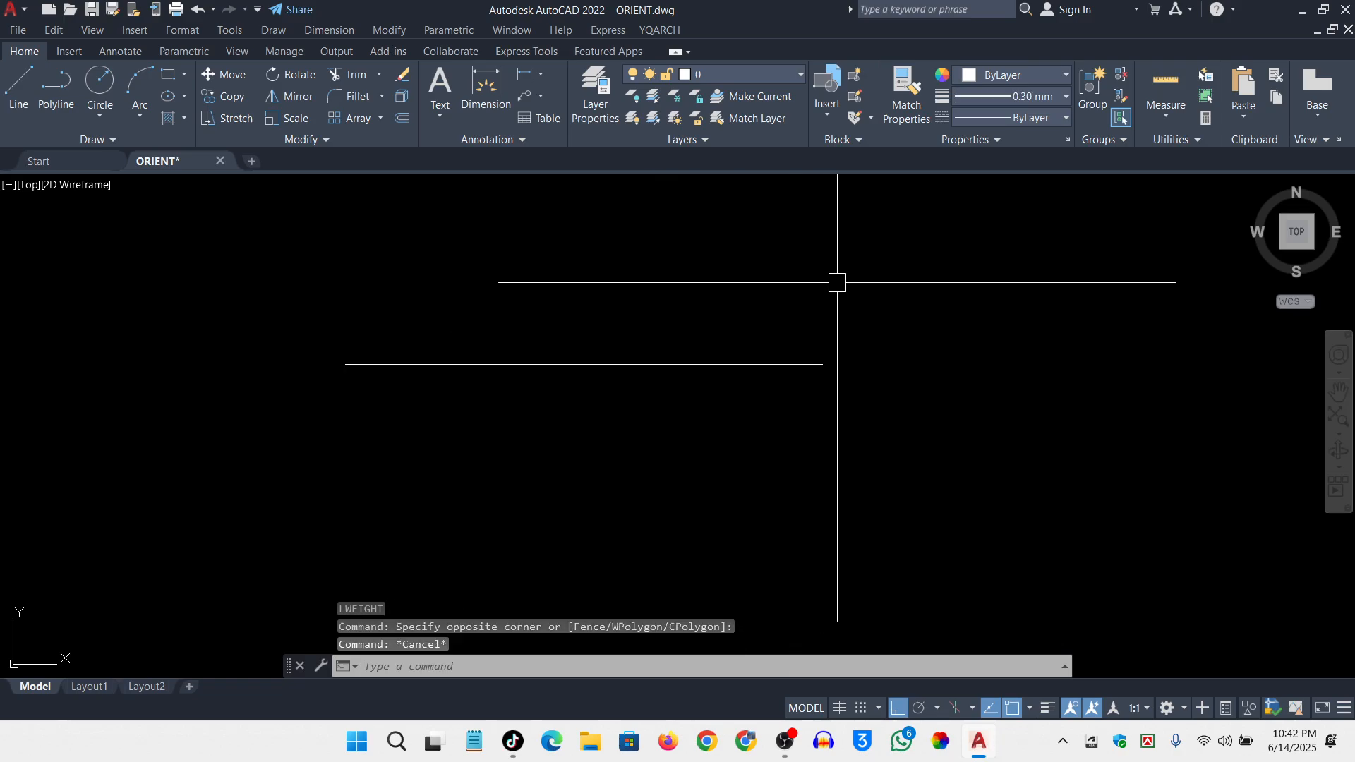
{"action": "left_click", "coordinate": [917, 178]}
{"action": "left_click", "coordinate": [571, 469]}
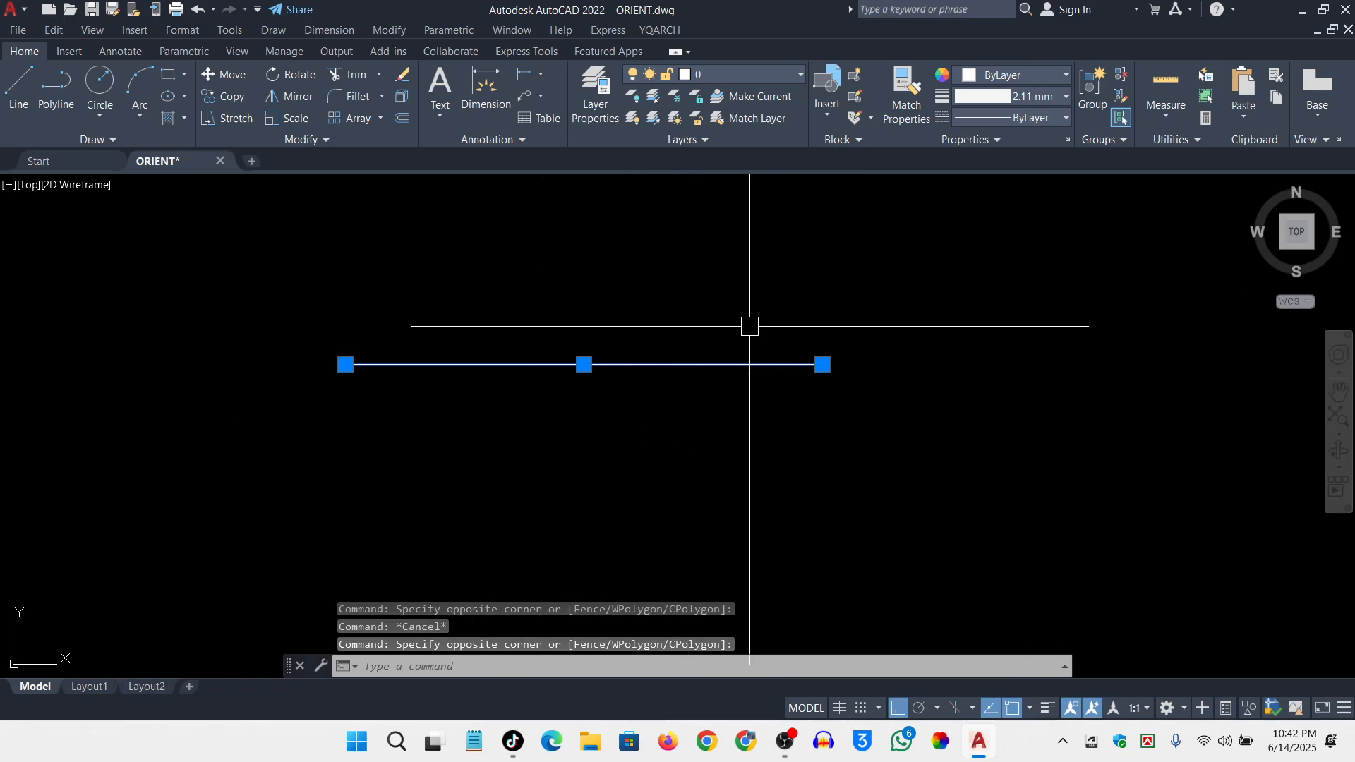
{"action": "left_click", "coordinate": [1016, 97]}
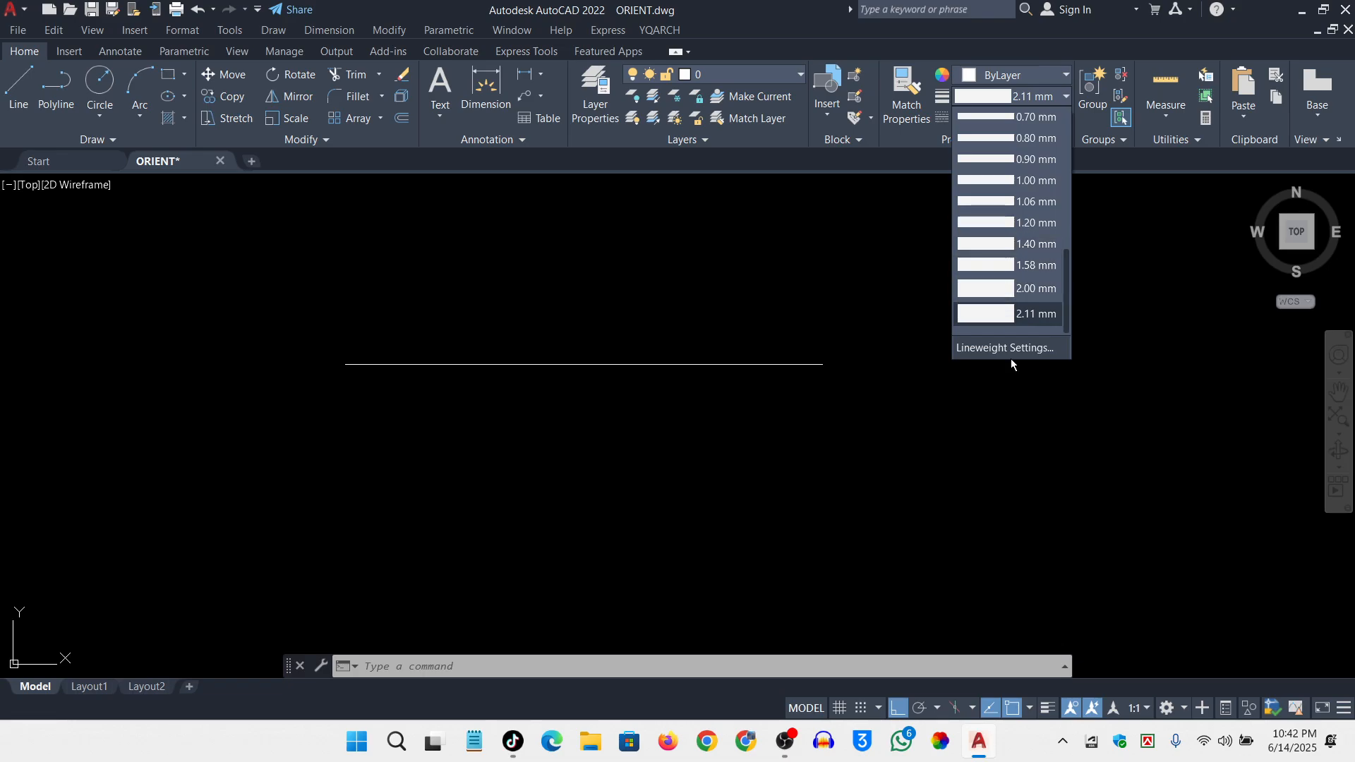
{"action": "left_click", "coordinate": [1020, 315]}
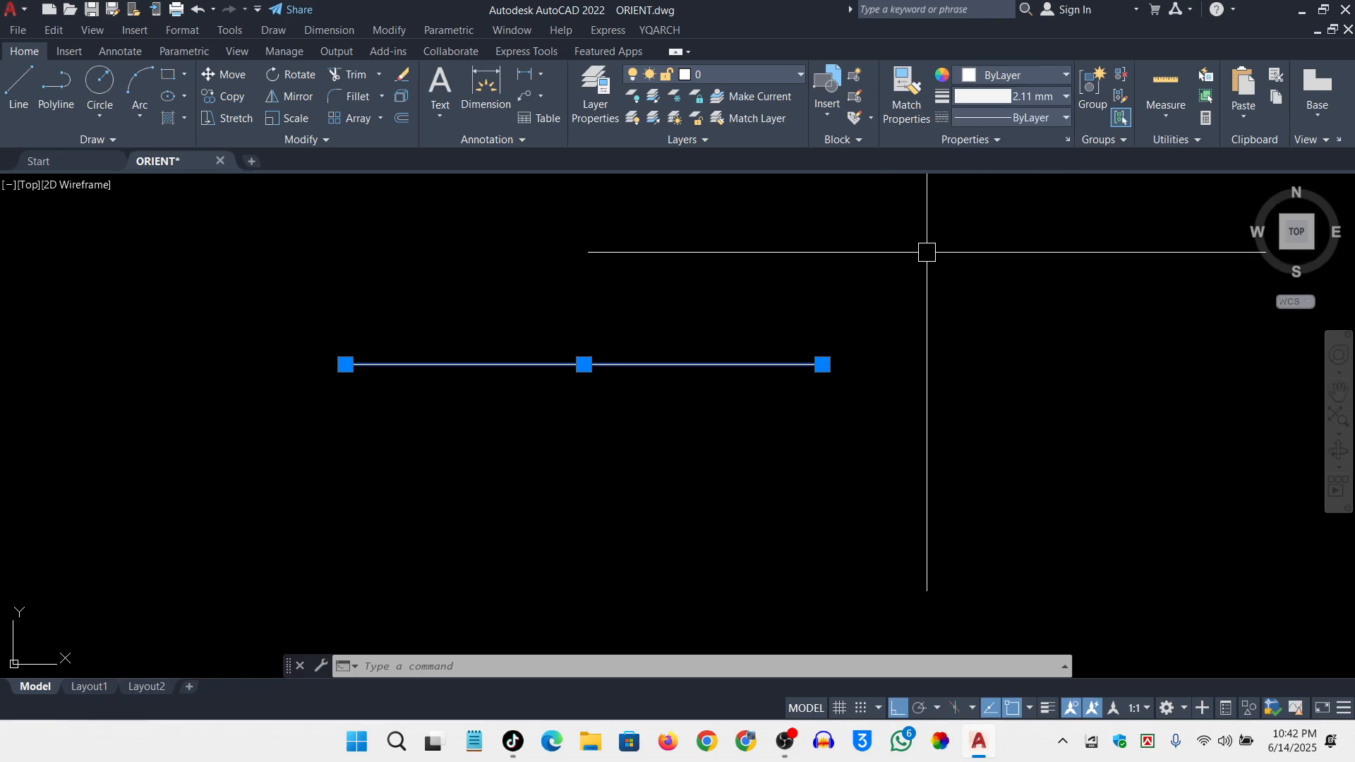
{"action": "left_click", "coordinate": [720, 444]}
{"action": "key", "text": "Escape"}
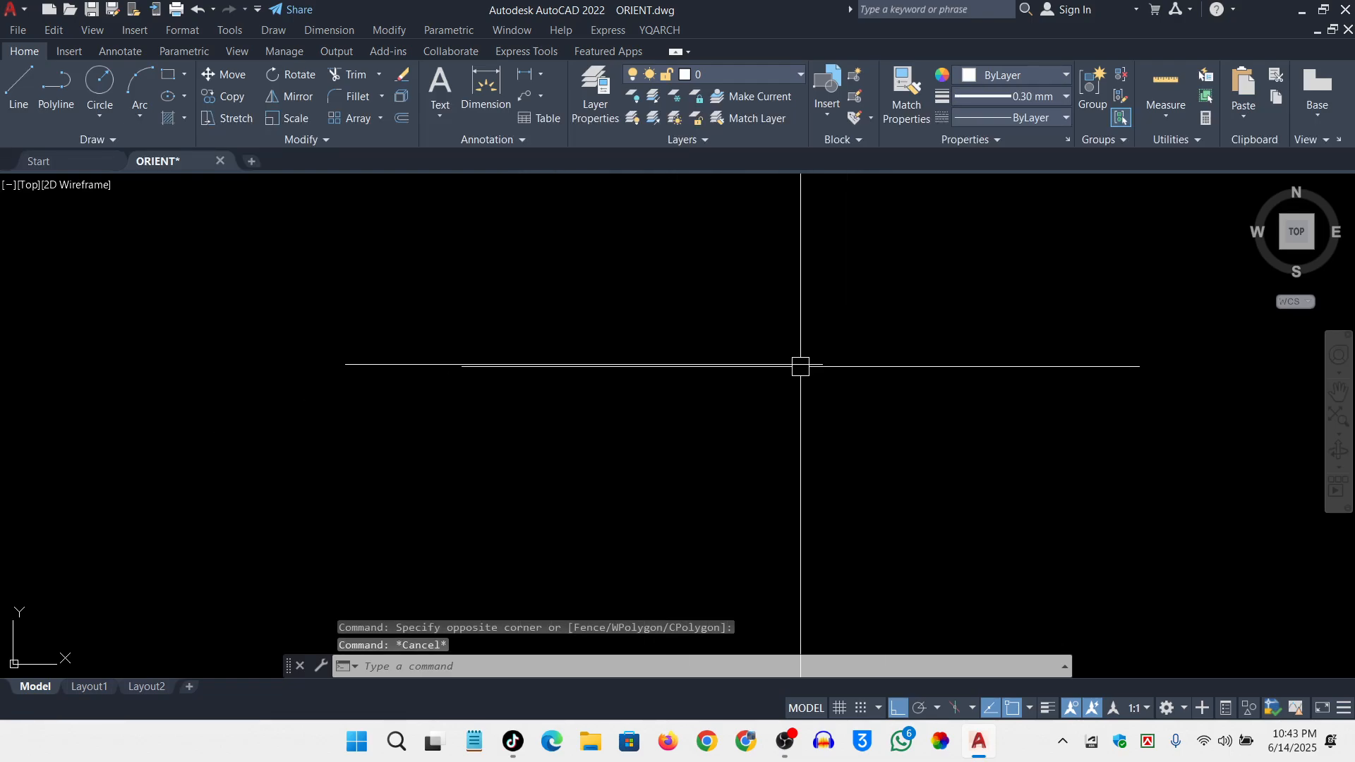
Select the horizontal line to check its assigned lineweight while lineweight display is off, and clear the selection
{"action": "scroll", "coordinate": [822, 371], "scroll_direction": "up", "scroll_amount": 2}
{"action": "left_click", "coordinate": [916, 298]}
{"action": "left_click", "coordinate": [536, 523]}
{"action": "key", "text": "Escape"}
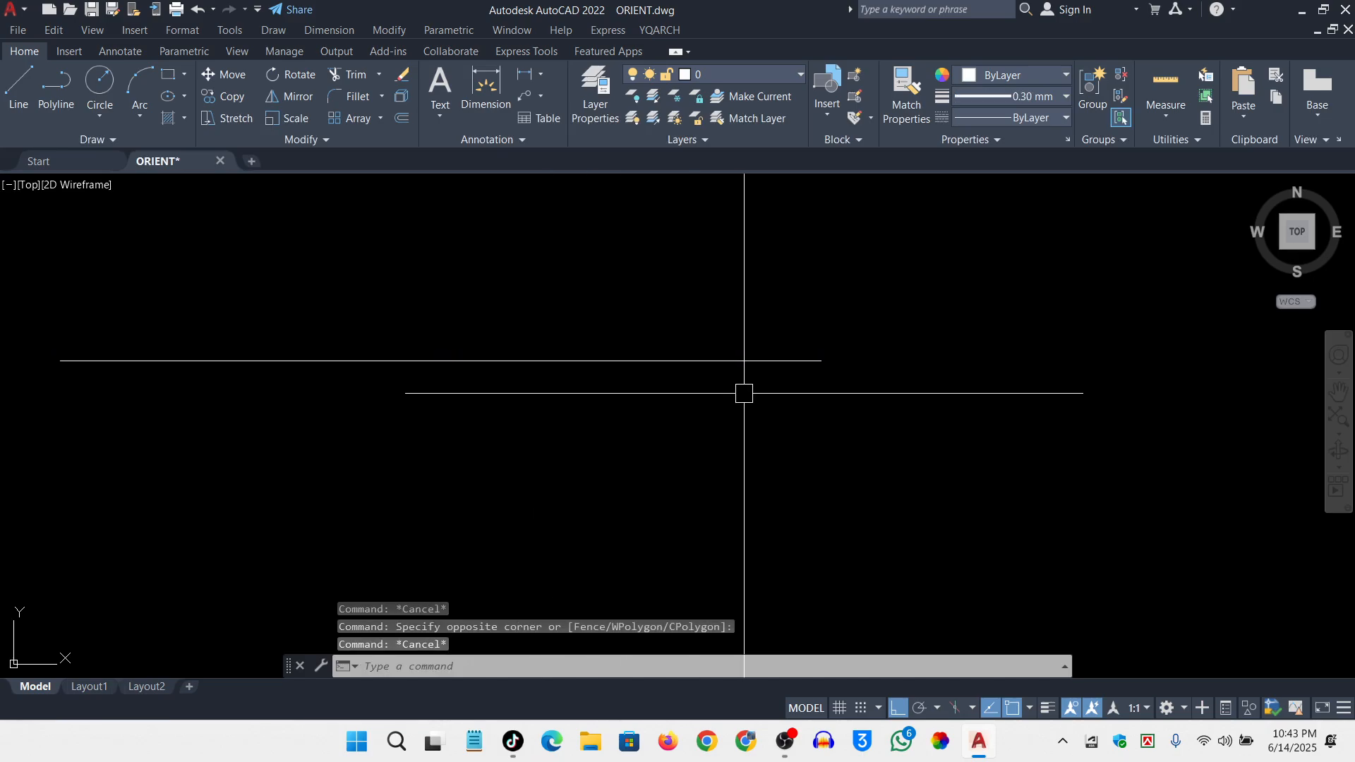
{"action": "left_click", "coordinate": [889, 290]}
{"action": "left_click", "coordinate": [803, 357]}
{"action": "left_click", "coordinate": [847, 309]}
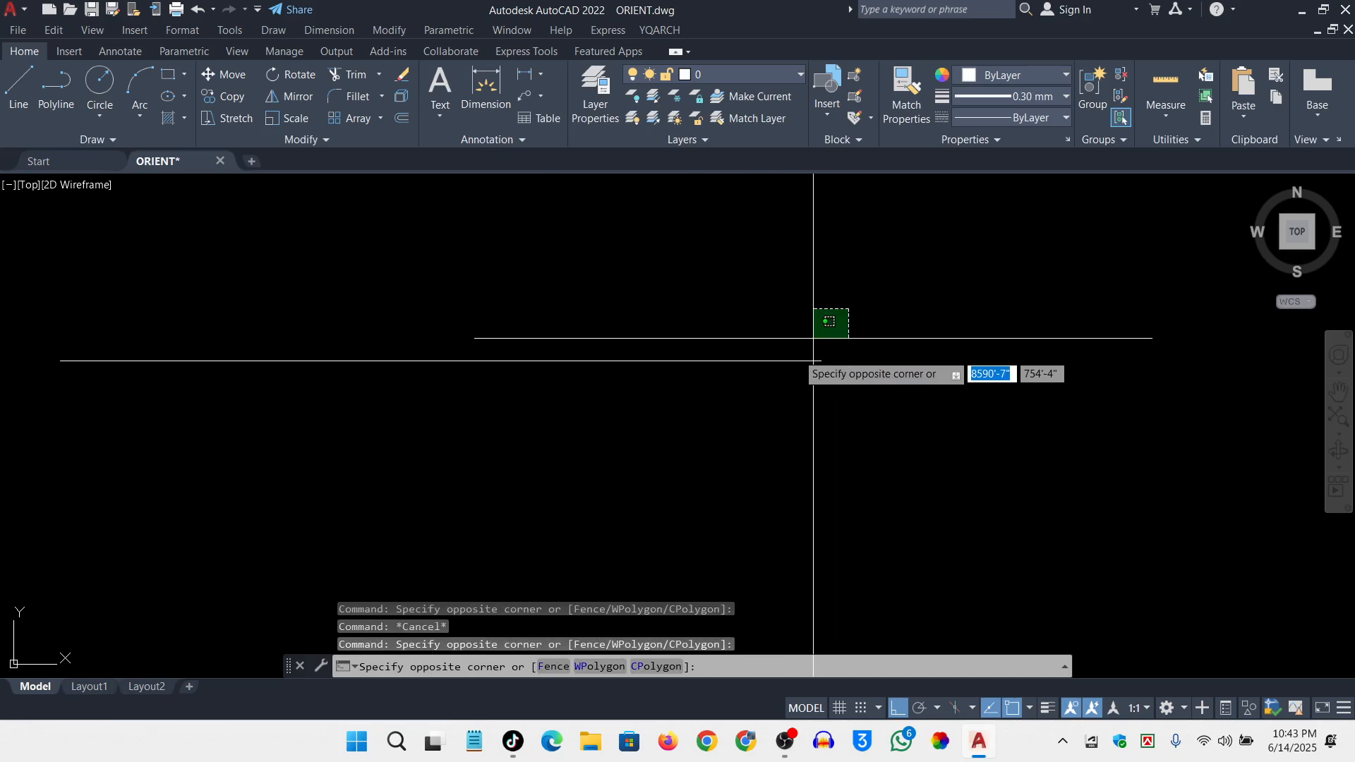
{"action": "left_click", "coordinate": [798, 346]}
{"action": "left_click", "coordinate": [934, 302]}
{"action": "left_click", "coordinate": [674, 452]}
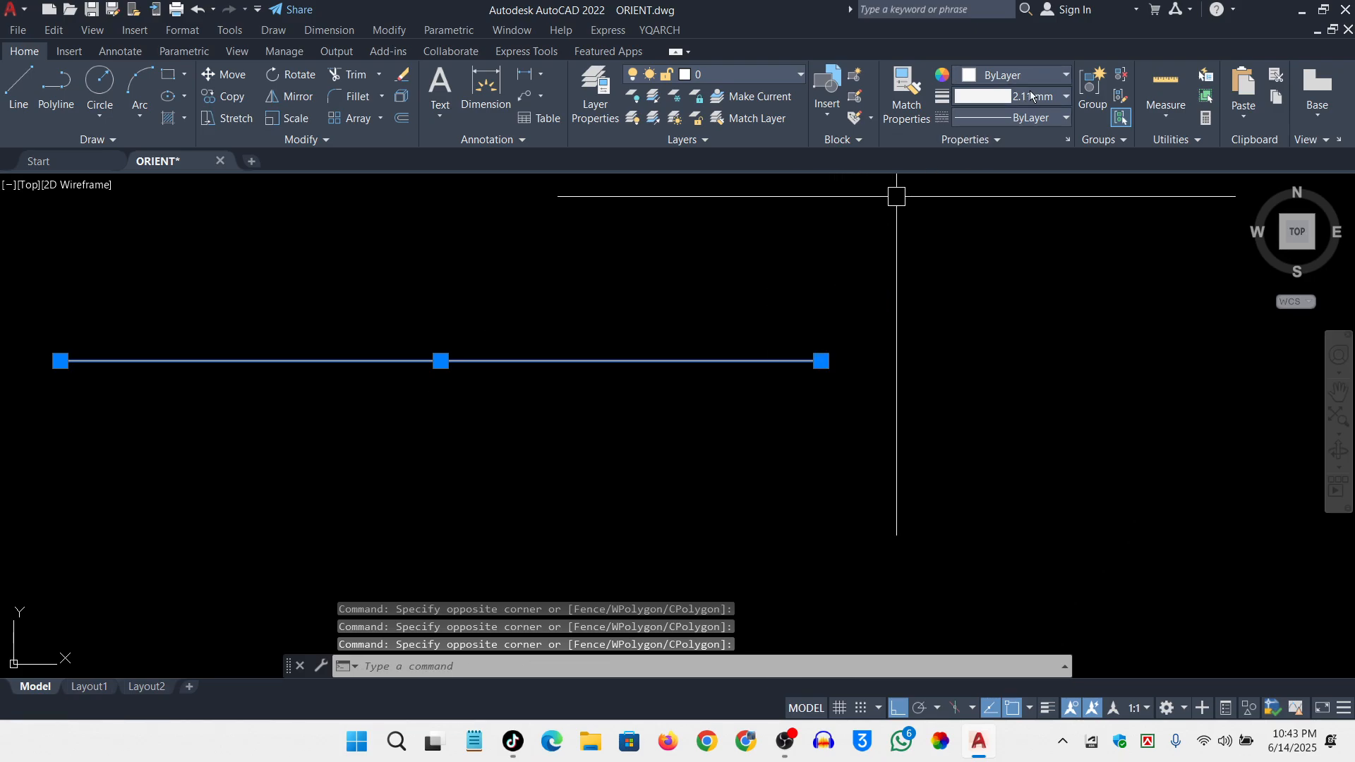
{"action": "key", "text": "Escape"}
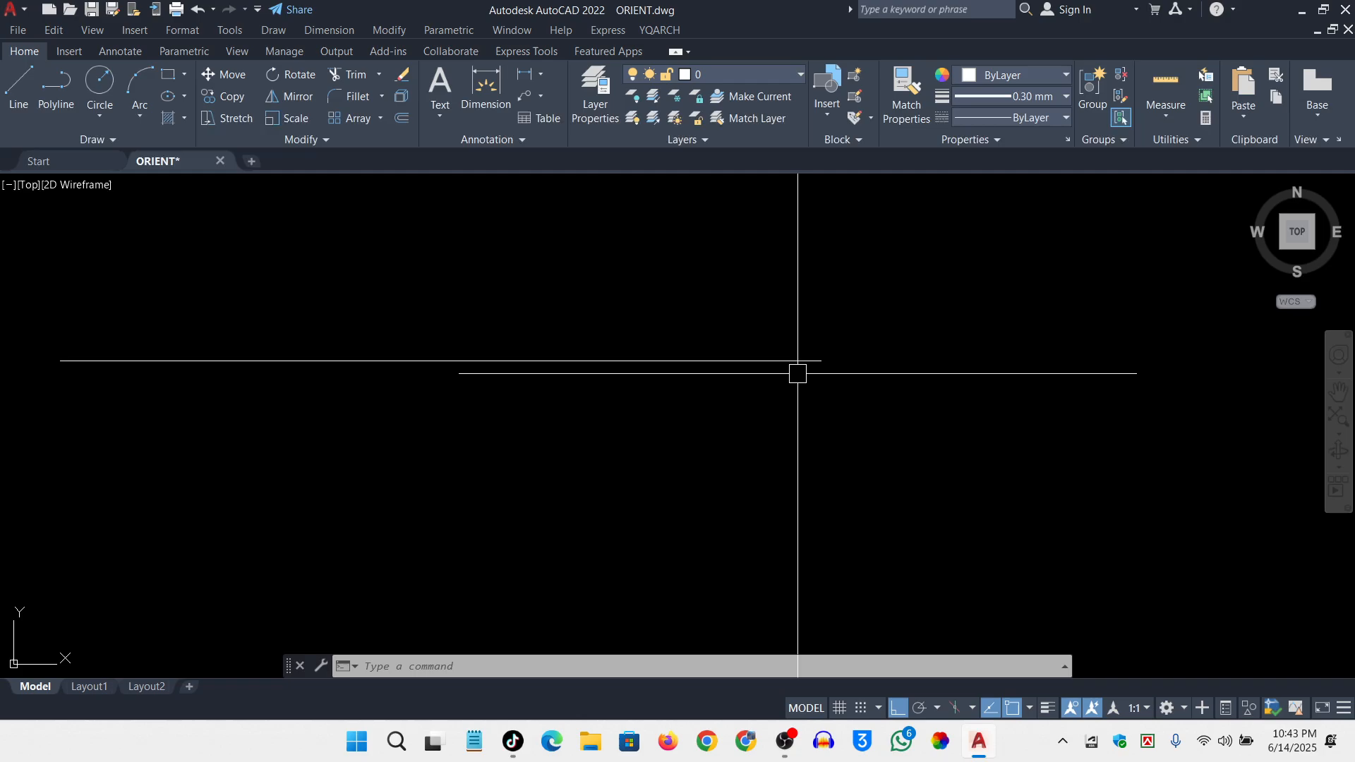
Reopen the Lineweight Settings with the LINEWEIGHT command, turn on Display Lineweight and accept the change
{"action": "key", "text": "BackSpace"}
{"action": "key", "text": "BackSpace"}
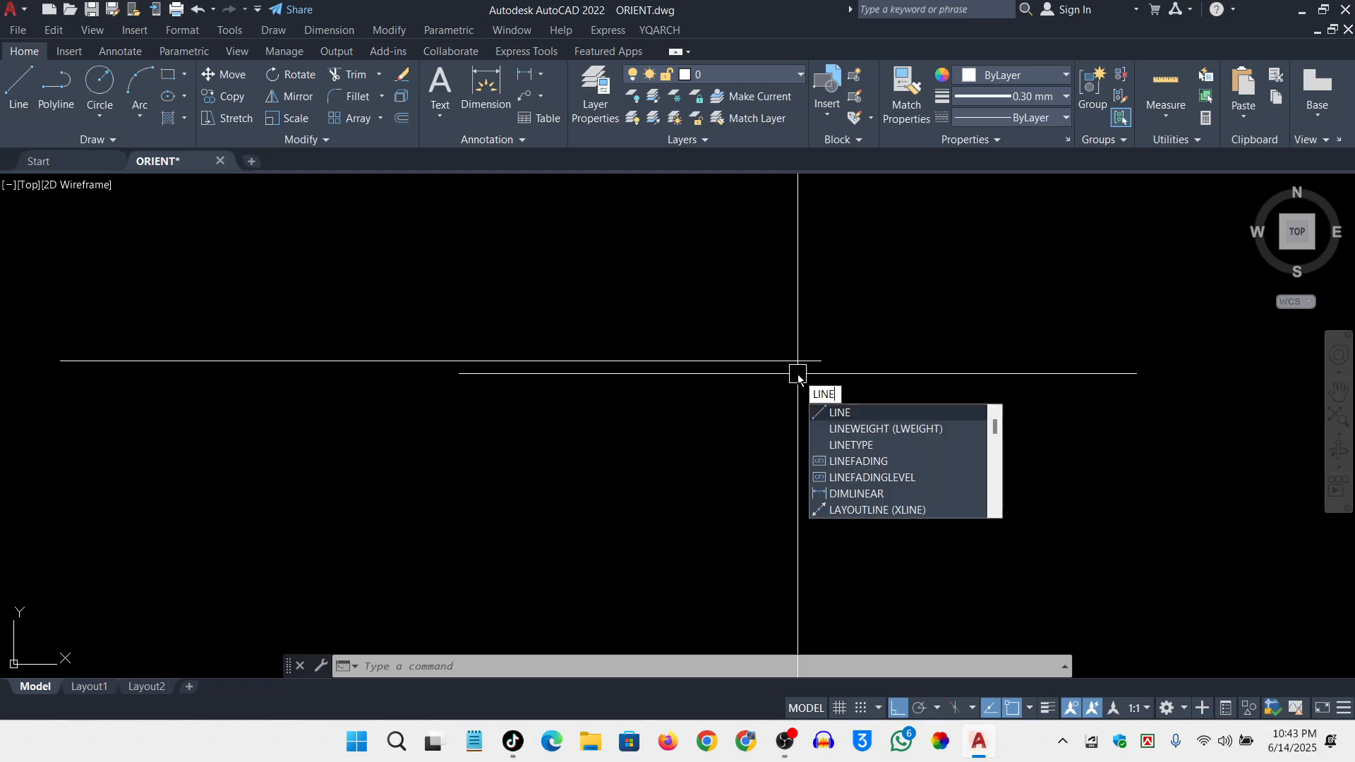
{"action": "type", "text": "LINEW"}
{"action": "key", "text": "Return"}
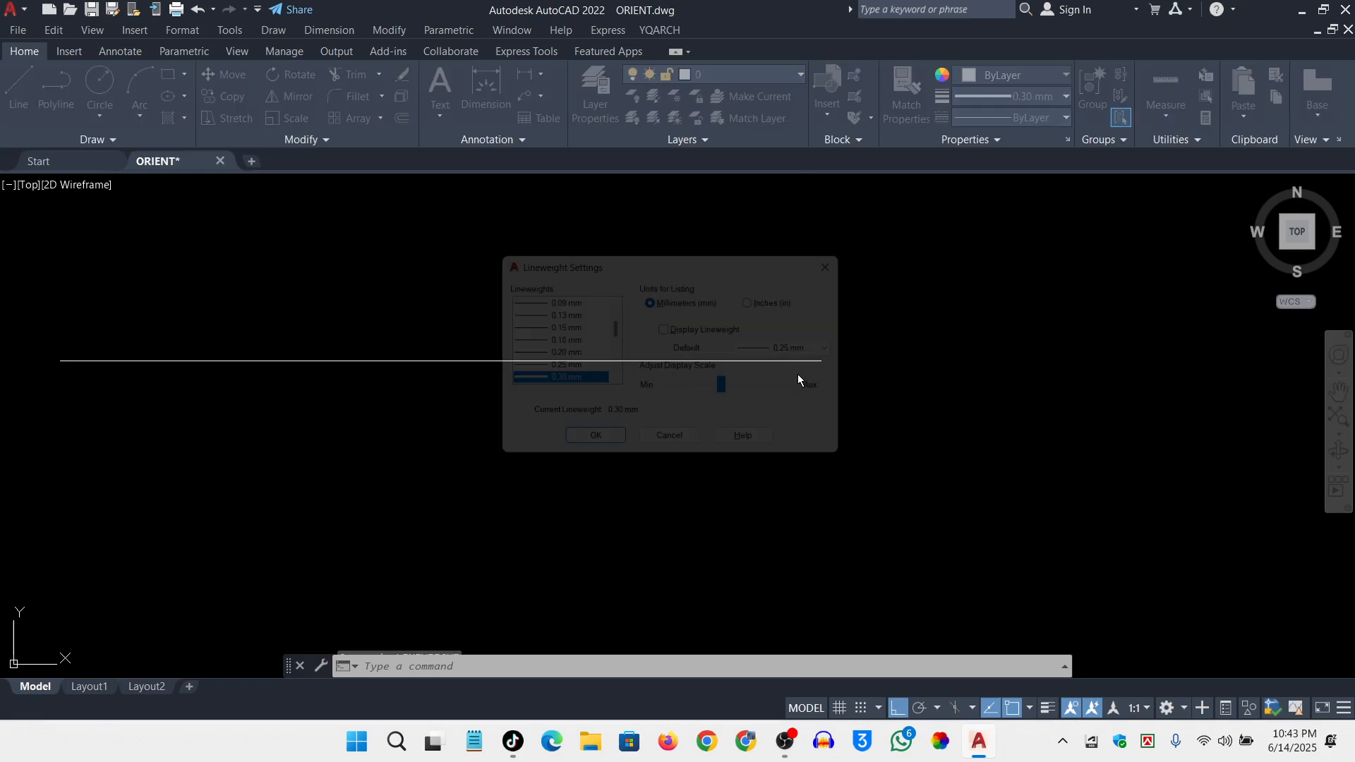
{"action": "left_click", "coordinate": [670, 330]}
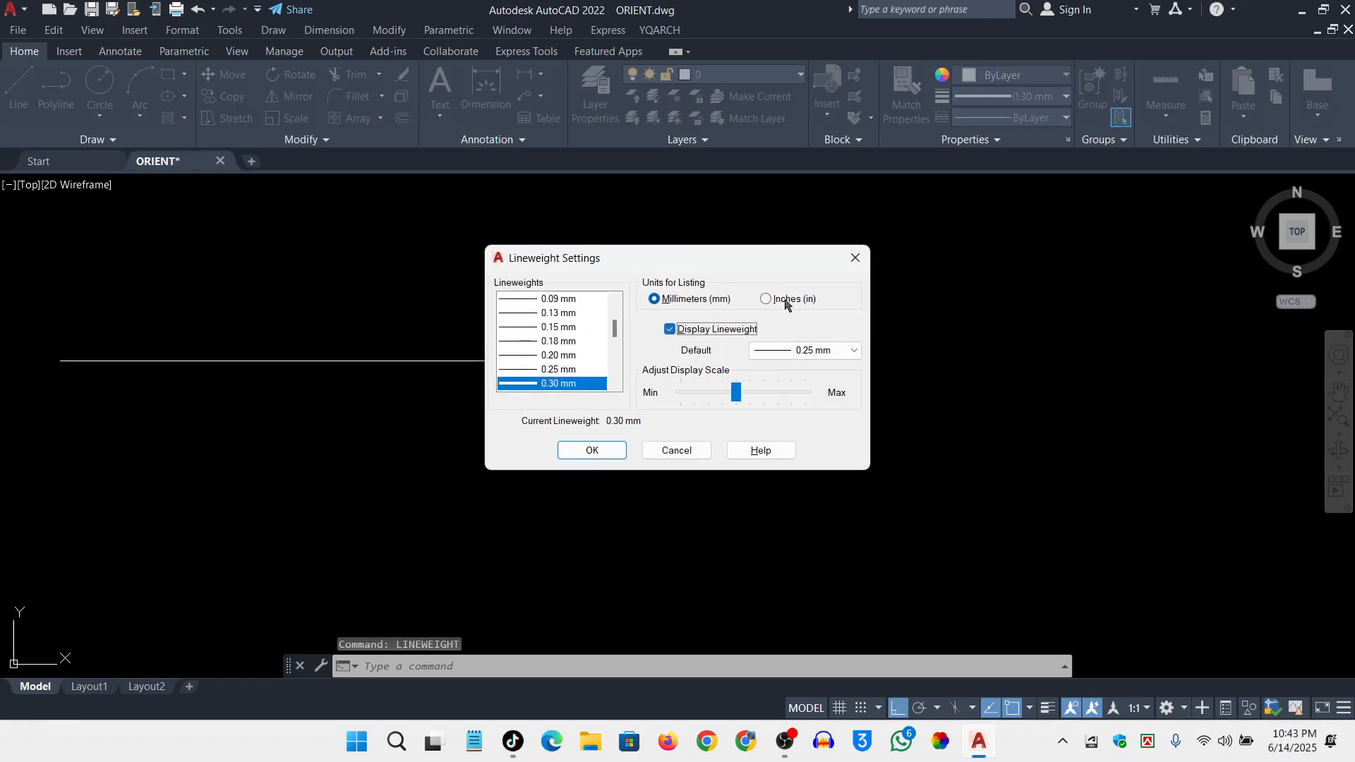
{"action": "left_click", "coordinate": [577, 455]}
{"action": "scroll", "coordinate": [800, 387], "scroll_direction": "down", "scroll_amount": 3}
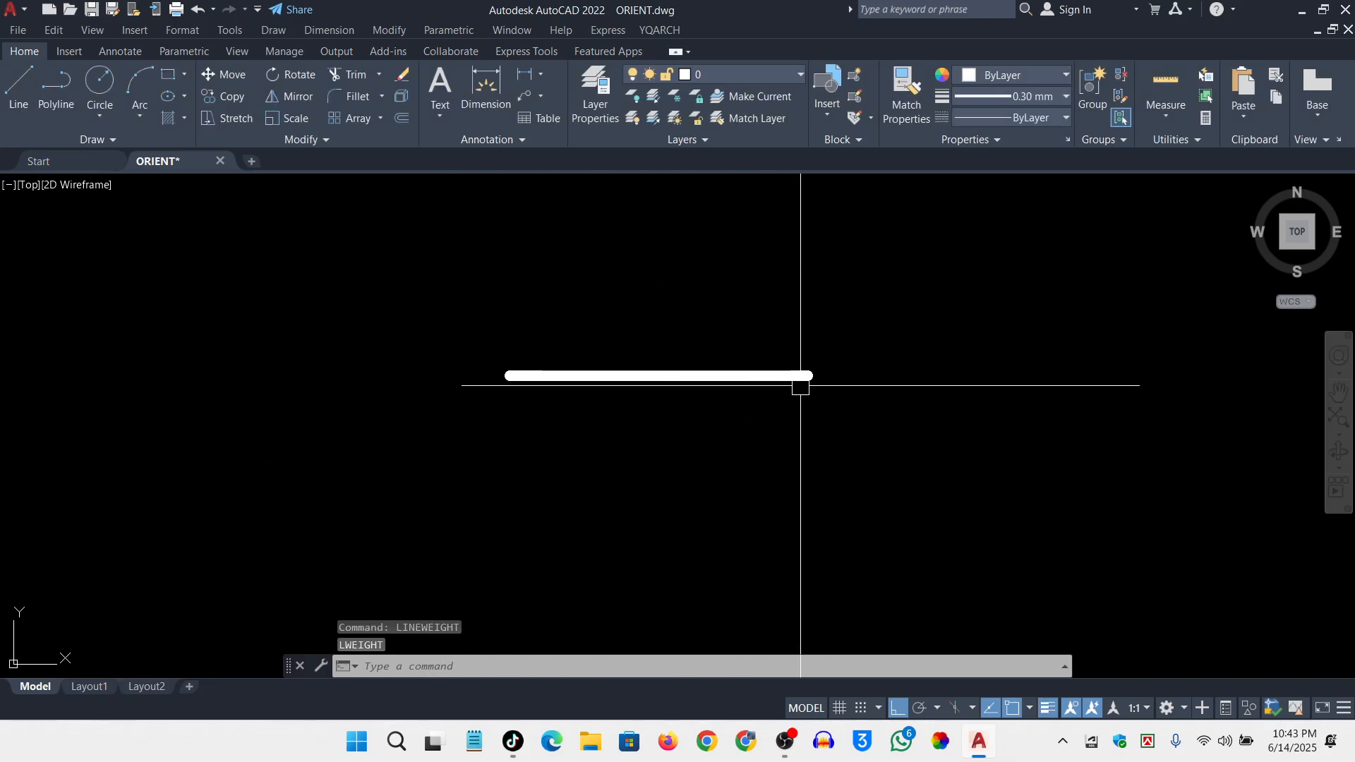
{"action": "scroll", "coordinate": [800, 387], "scroll_direction": "up", "scroll_amount": 4}
{"action": "left_click", "coordinate": [932, 260]}
{"action": "left_click", "coordinate": [718, 473]}
{"action": "key", "text": "Escape"}
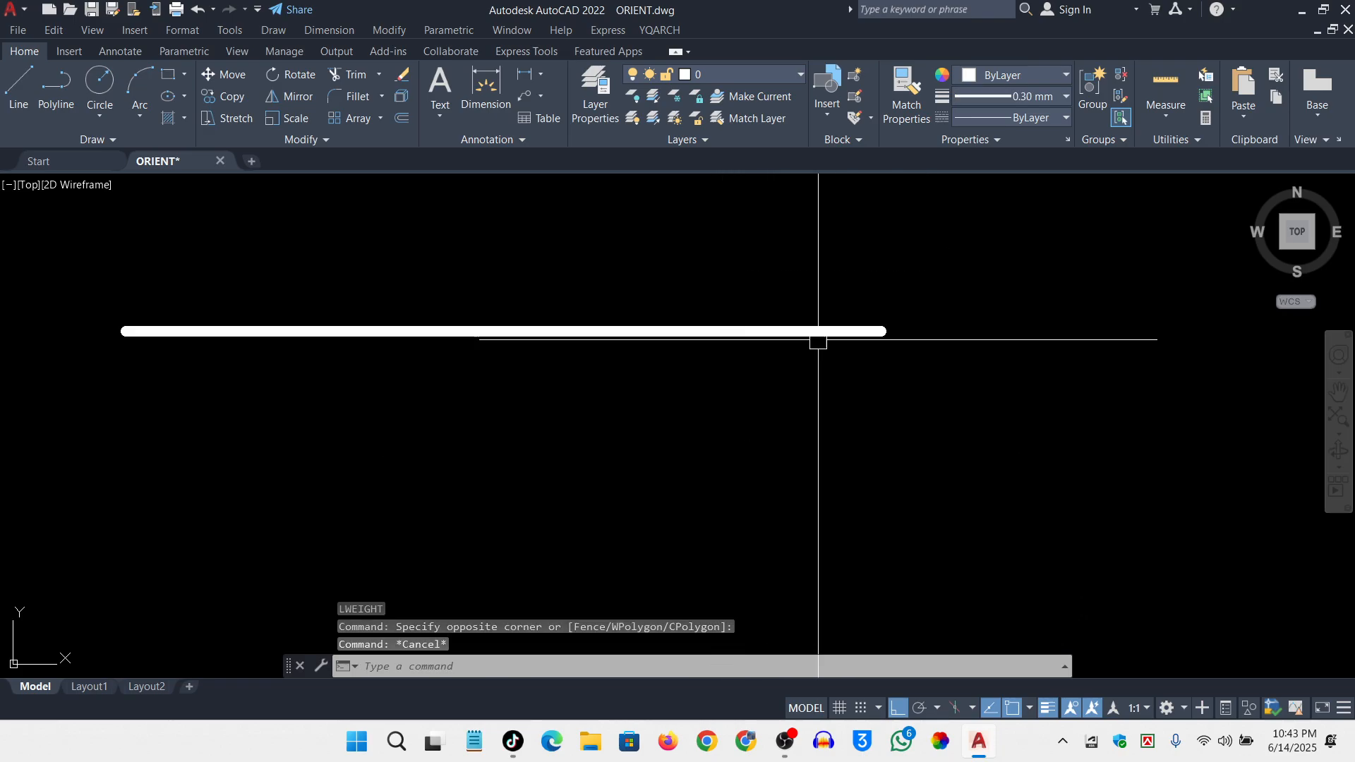
Set the horizontal line's lineweight to 0.30 mm and deselect it
{"action": "left_click", "coordinate": [939, 242]}
{"action": "left_click", "coordinate": [800, 391]}
{"action": "left_click", "coordinate": [1009, 96]}
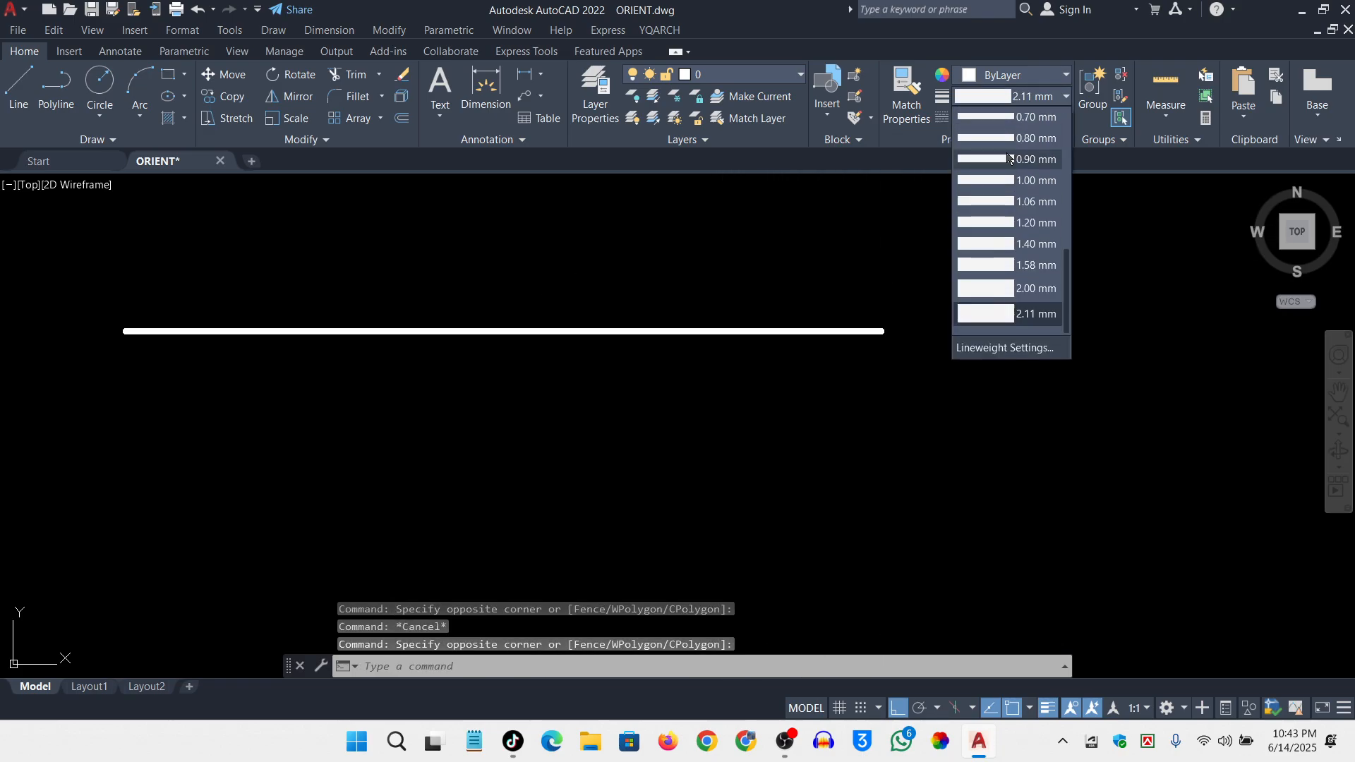
{"action": "scroll", "coordinate": [1011, 170], "scroll_direction": "up", "scroll_amount": 3}
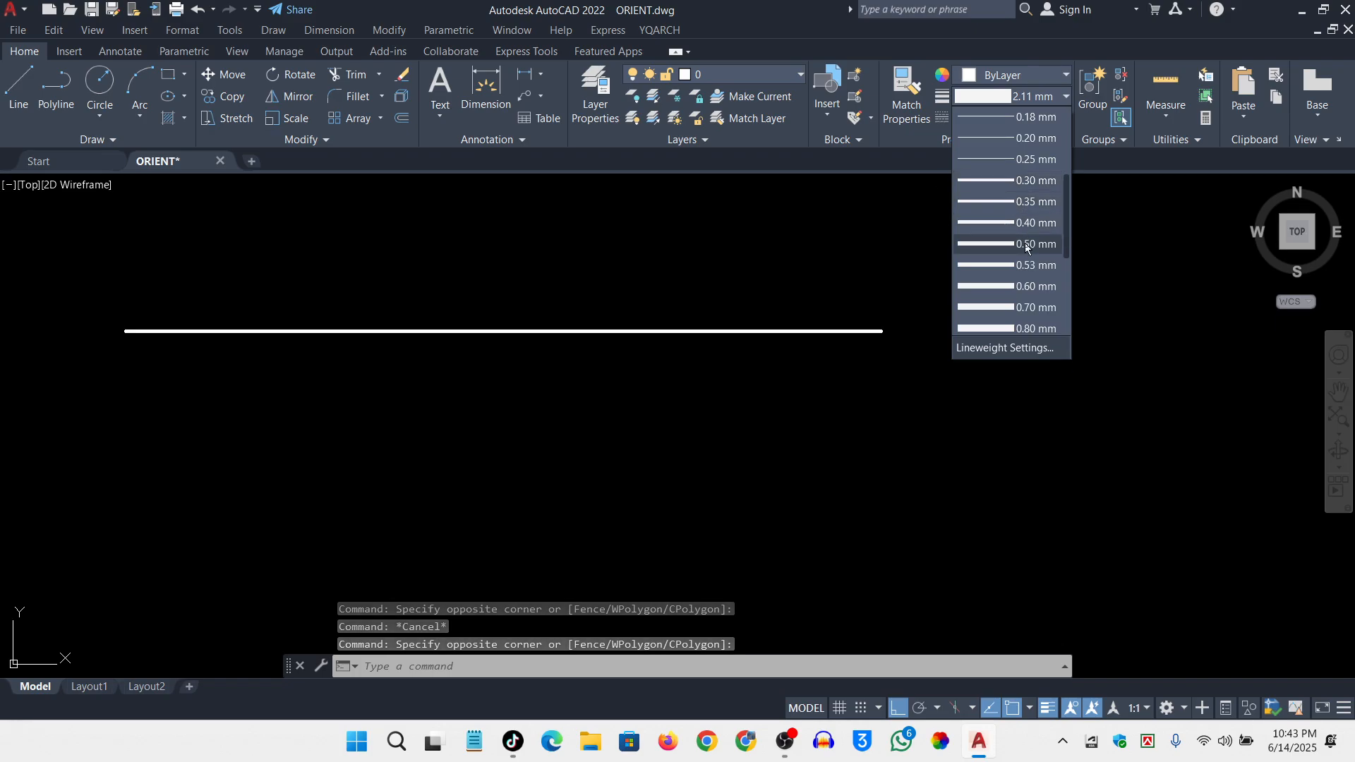
{"action": "left_click", "coordinate": [1030, 181]}
{"action": "key", "text": "Escape"}
{"action": "scroll", "coordinate": [479, 374], "scroll_direction": "down", "scroll_amount": 2}
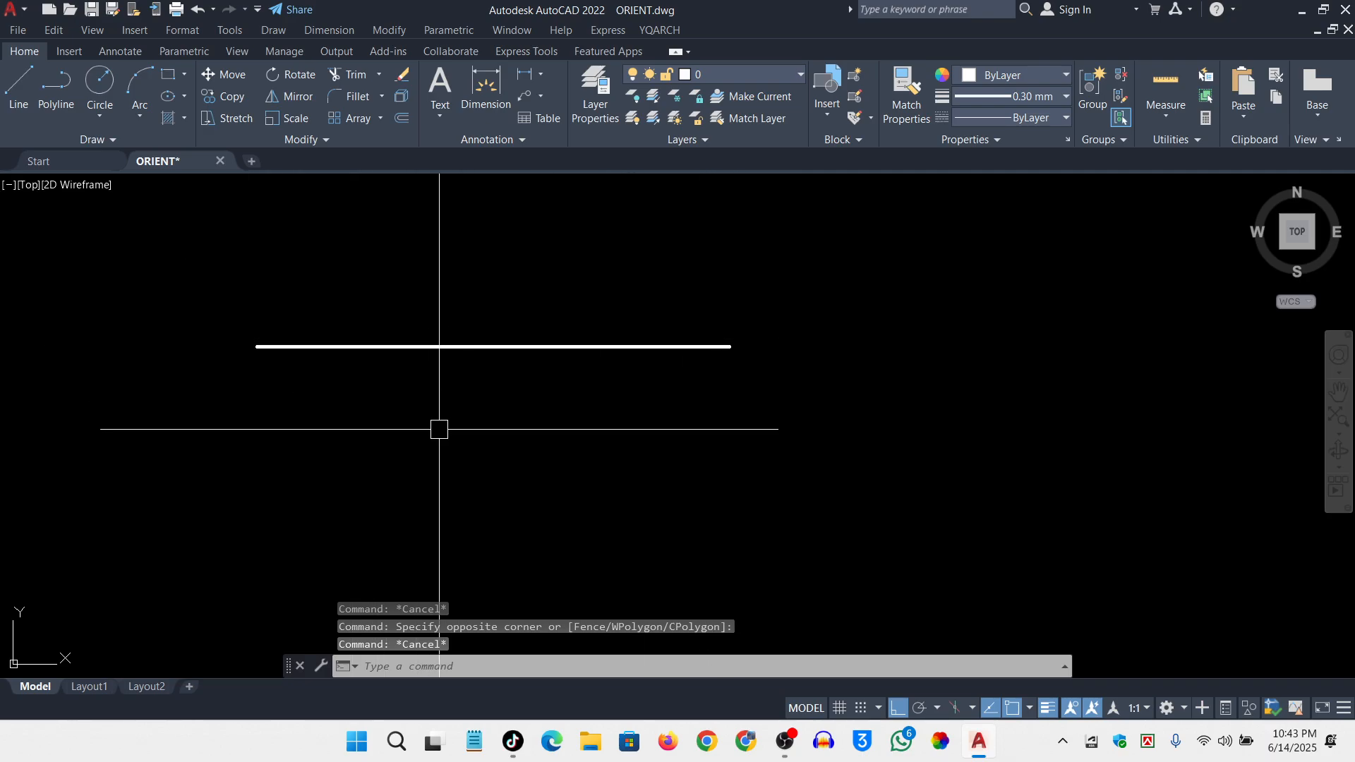
Choose ByLayer as the current linetype with nothing selected, and inspect the horizontal line
{"action": "left_click", "coordinate": [1040, 118]}
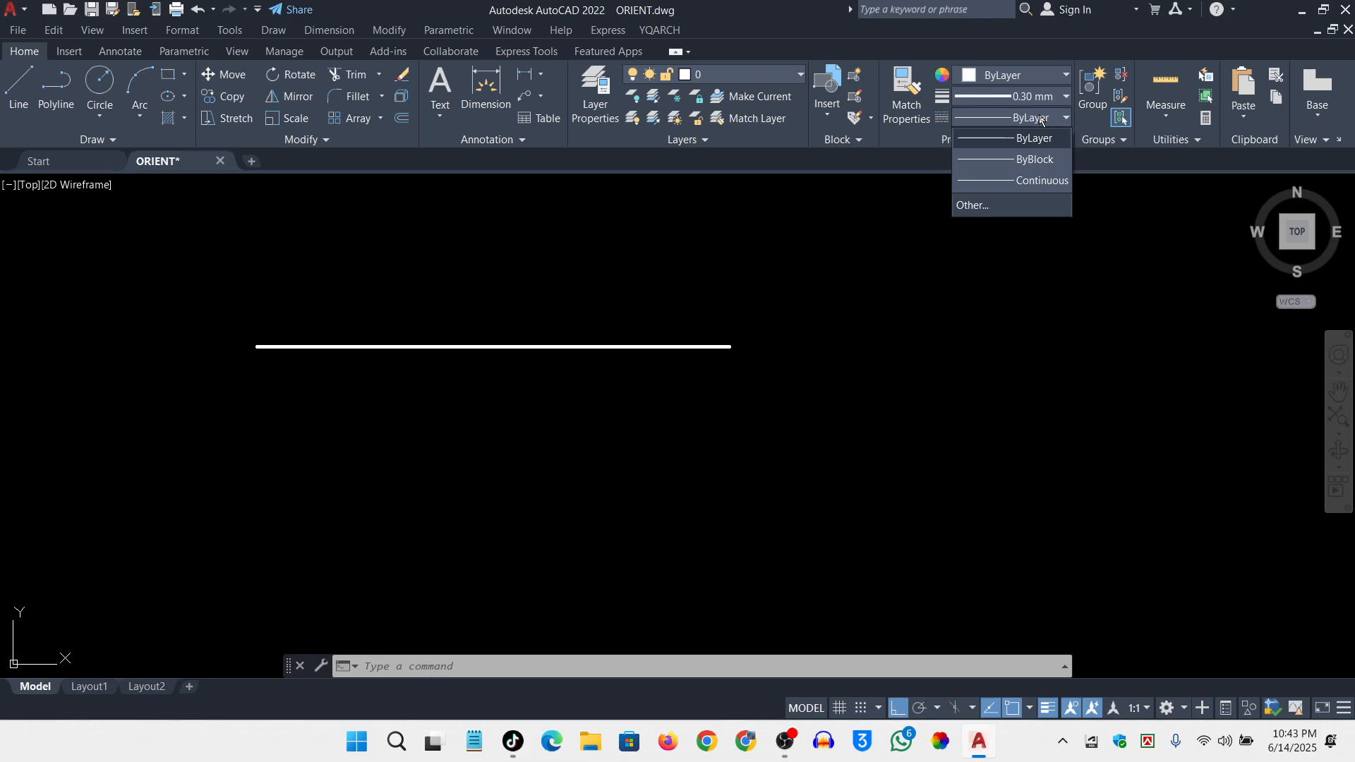
{"action": "left_click", "coordinate": [1034, 138]}
{"action": "scroll", "coordinate": [300, 365], "scroll_direction": "up", "scroll_amount": 6}
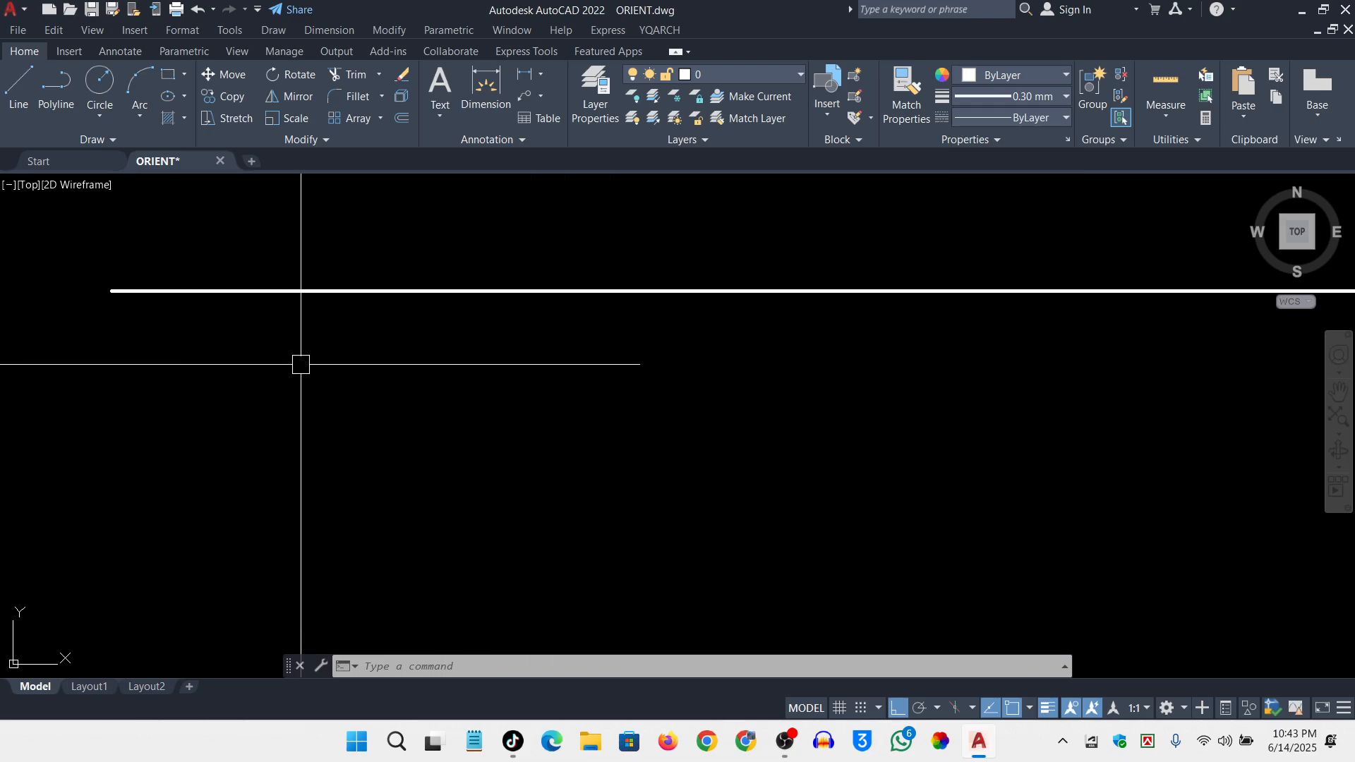
{"action": "scroll", "coordinate": [288, 348], "scroll_direction": "down", "scroll_amount": 4}
{"action": "scroll", "coordinate": [254, 333], "scroll_direction": "down", "scroll_amount": 4}
{"action": "scroll", "coordinate": [326, 349], "scroll_direction": "up", "scroll_amount": 2}
{"action": "key", "text": "Escape"}
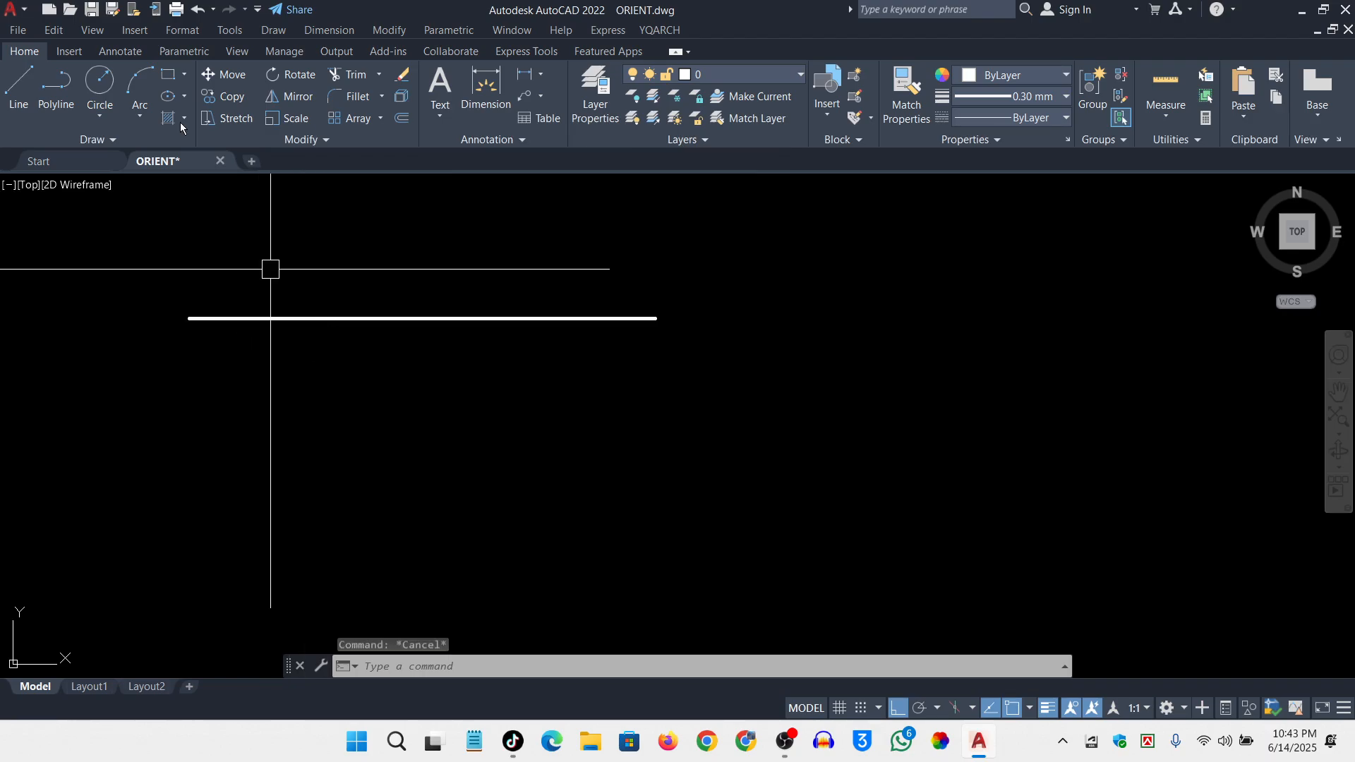
{"action": "key", "text": "Escape"}
{"action": "left_click", "coordinate": [18, 87]}
{"action": "left_click", "coordinate": [320, 424]}
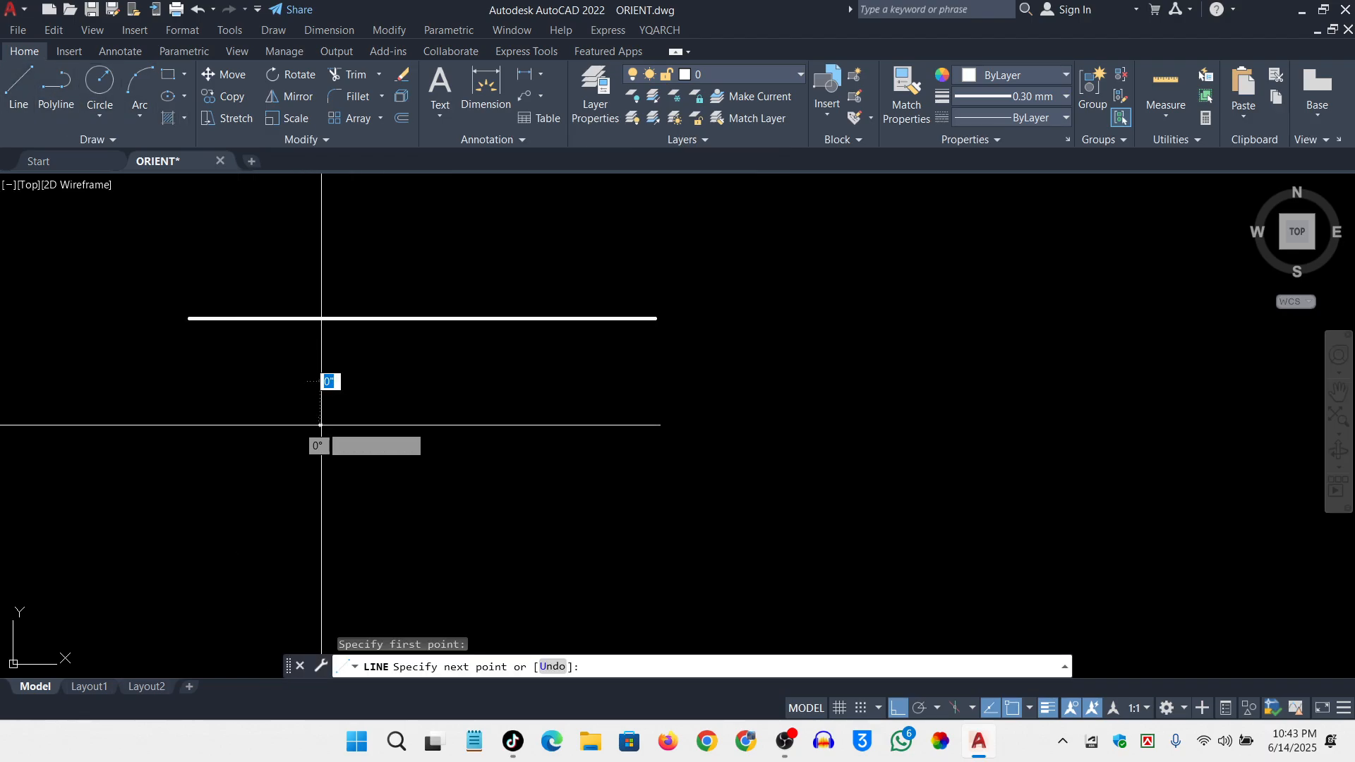
{"action": "key", "text": "Escape"}
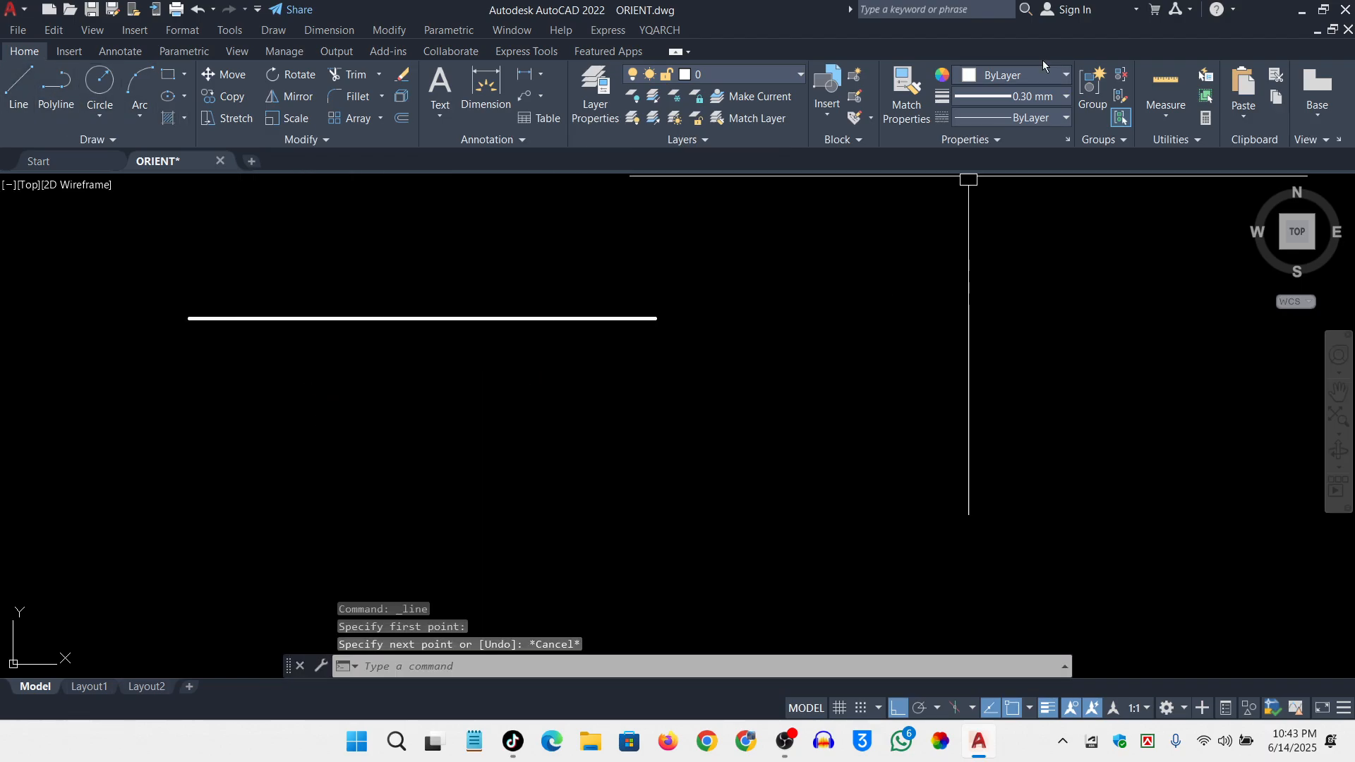
Choose 0.30 mm as the current lineweight and draw a horizontal line about 6" long below the existing one
{"action": "left_click", "coordinate": [1042, 98]}
{"action": "scroll", "coordinate": [1040, 150], "scroll_direction": "up", "scroll_amount": 3}
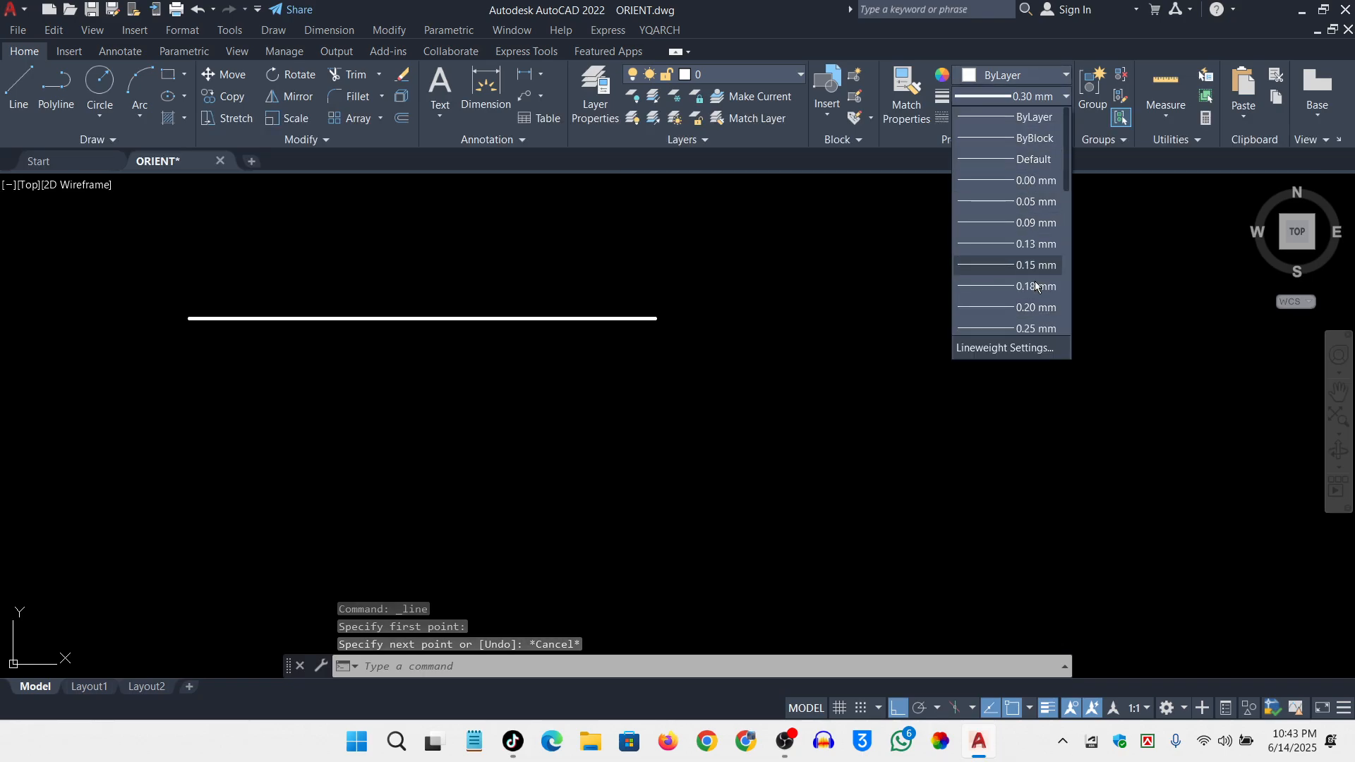
{"action": "scroll", "coordinate": [1035, 282], "scroll_direction": "down", "scroll_amount": 3}
{"action": "left_click", "coordinate": [1024, 162]}
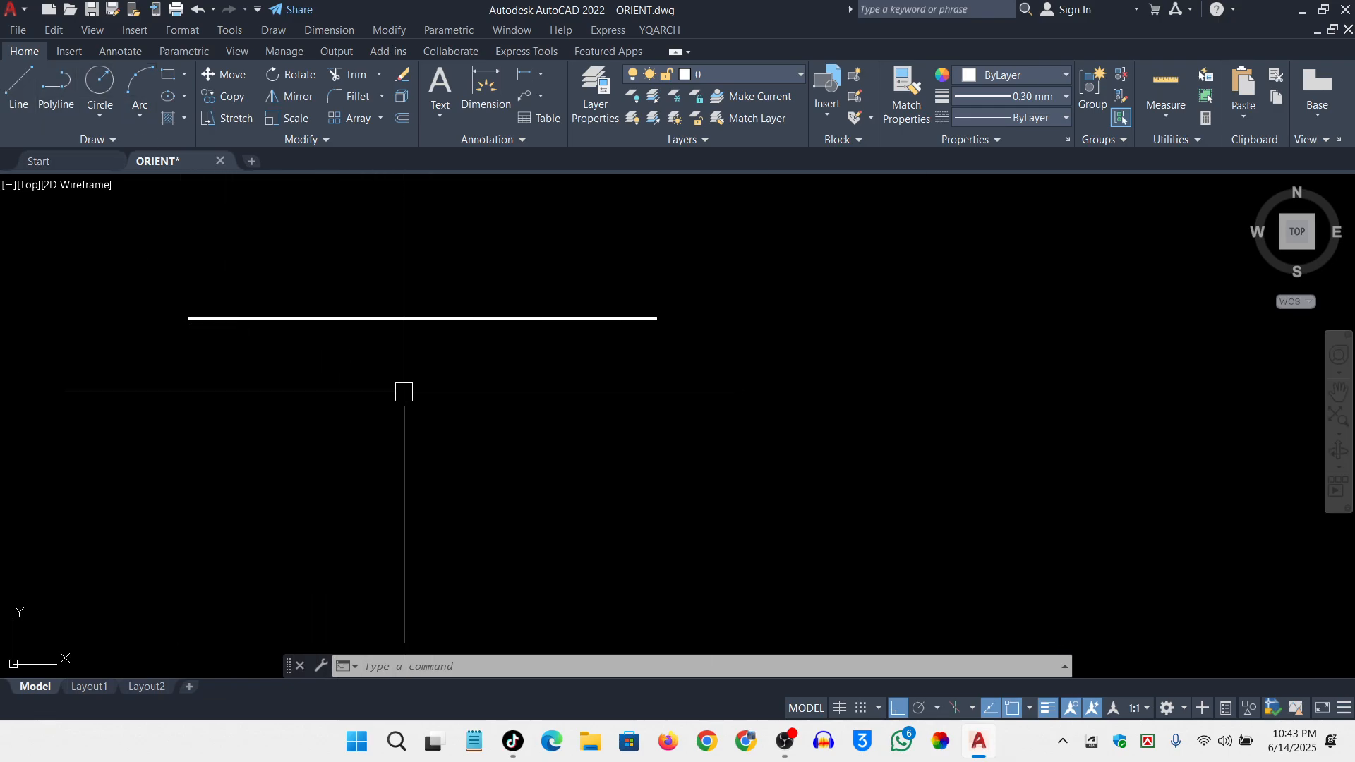
{"action": "left_click", "coordinate": [18, 85]}
{"action": "left_click", "coordinate": [374, 445]}
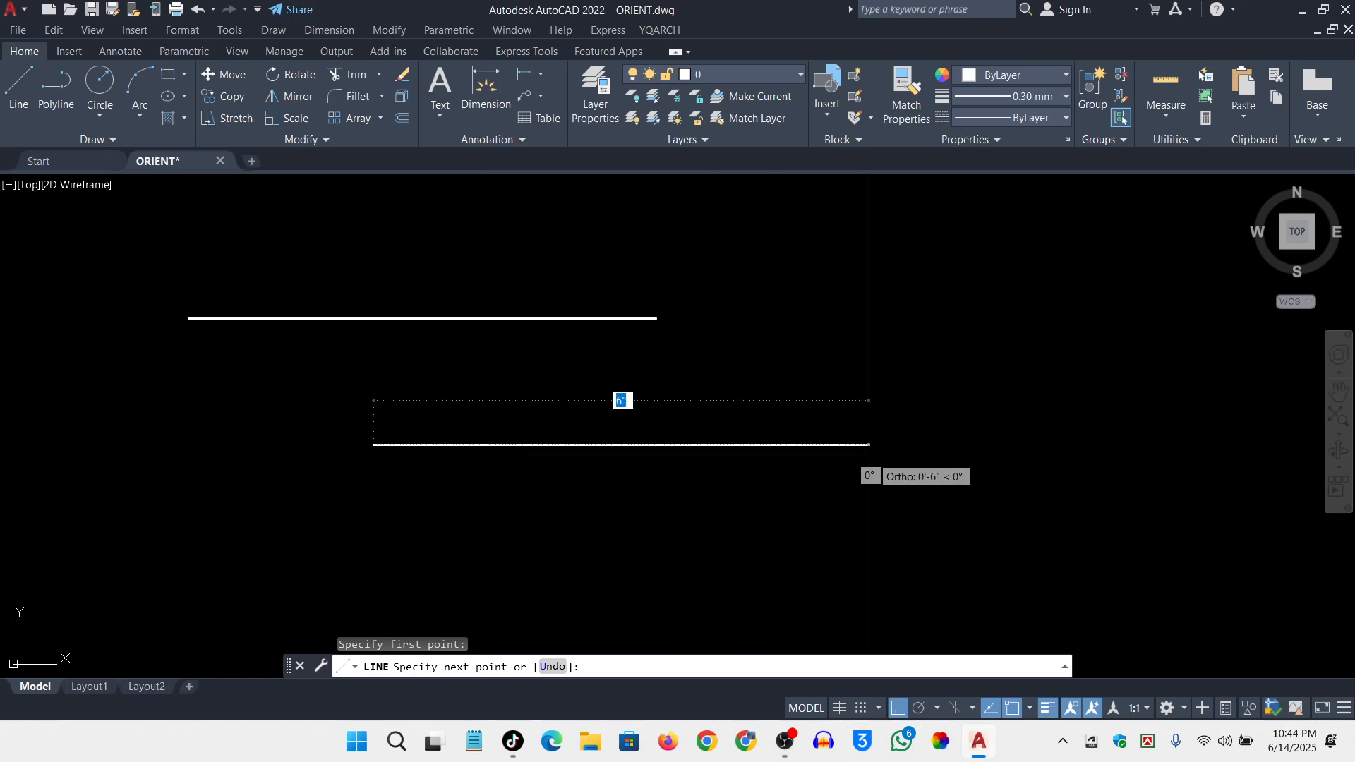
{"action": "left_click", "coordinate": [872, 456]}
{"action": "key", "text": "Escape"}
Change the lower line's color to green and deselect it
{"action": "scroll", "coordinate": [710, 479], "scroll_direction": "up", "scroll_amount": 2}
{"action": "left_click", "coordinate": [812, 481]}
{"action": "left_click", "coordinate": [779, 376]}
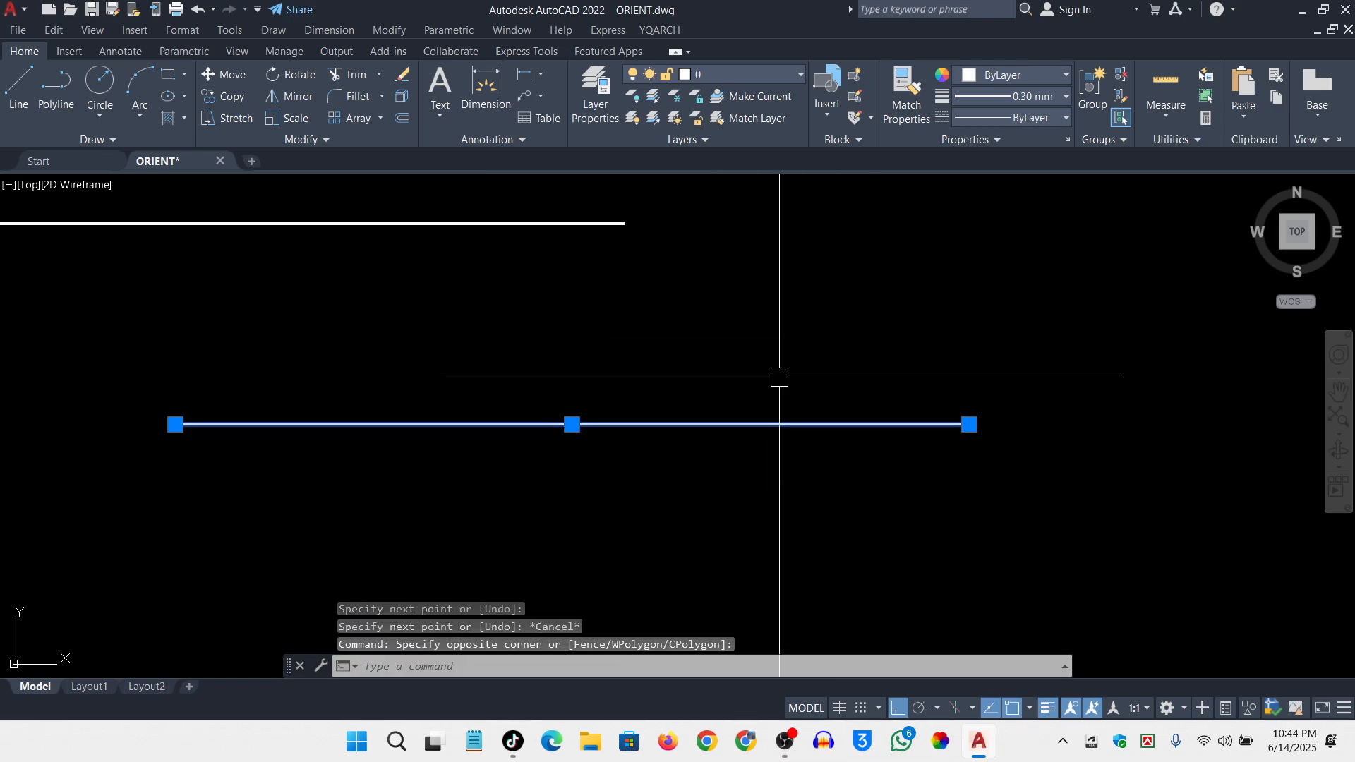
{"action": "left_click", "coordinate": [966, 75]}
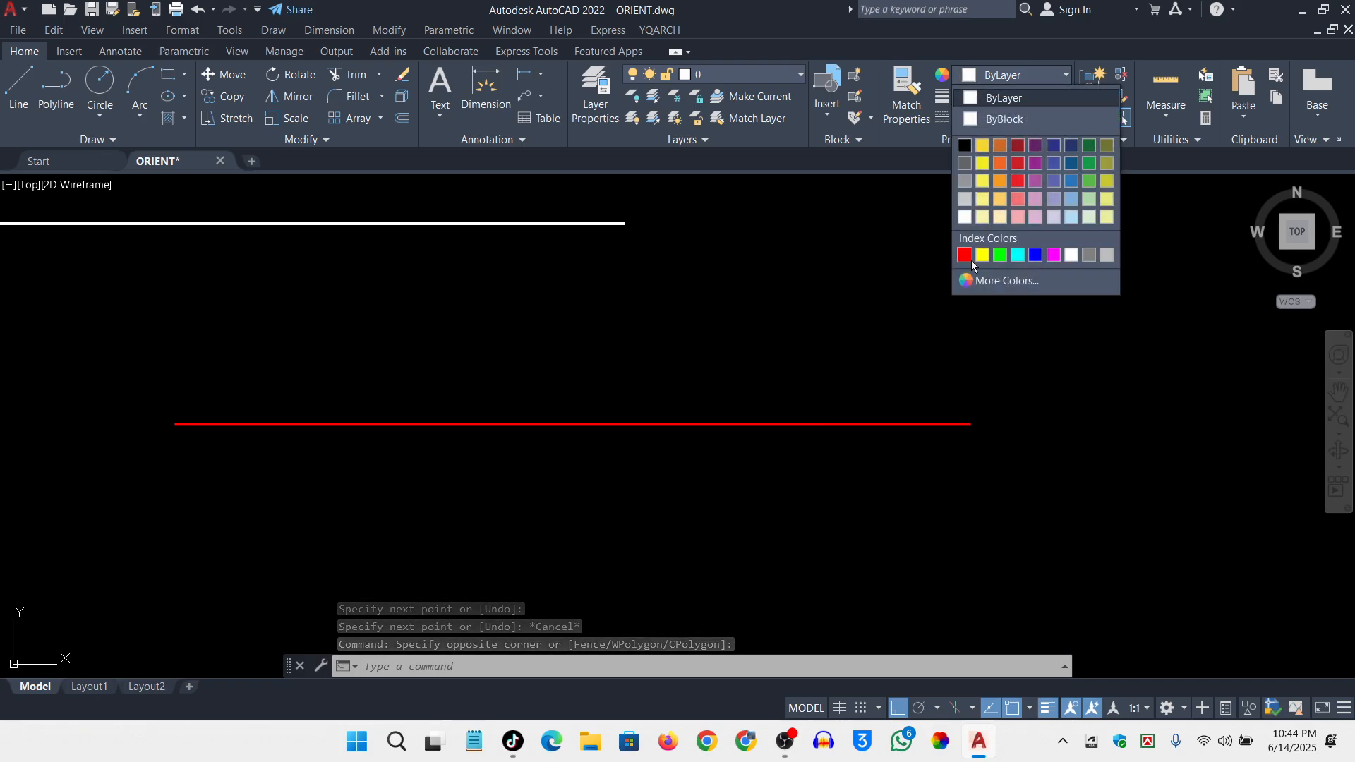
{"action": "left_click", "coordinate": [1000, 255]}
{"action": "key", "text": "Escape"}
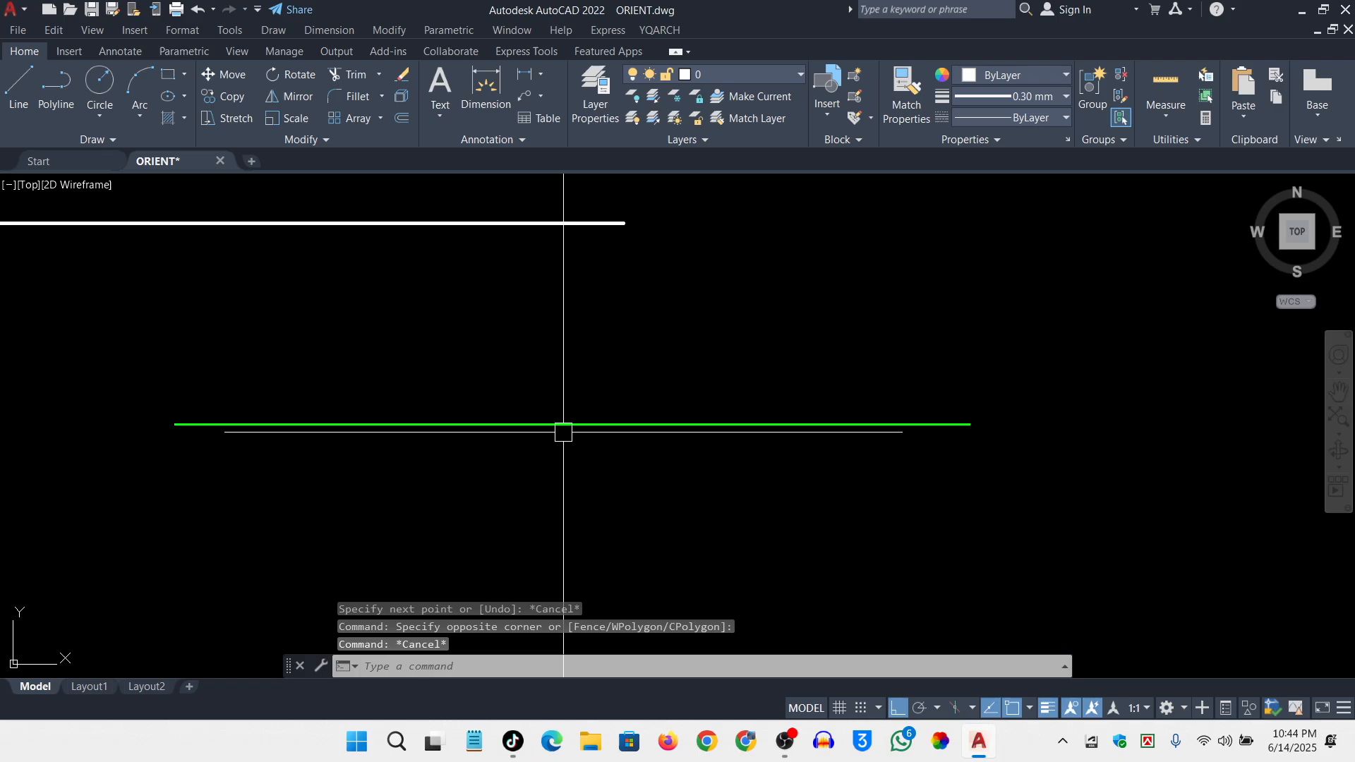
Select the green line, review its linetype choices and the loaded linetypes in the Linetype Manager, and close the manager
{"action": "scroll", "coordinate": [563, 430], "scroll_direction": "down", "scroll_amount": 2}
{"action": "scroll", "coordinate": [387, 448], "scroll_direction": "up", "scroll_amount": 4}
{"action": "left_click", "coordinate": [544, 303]}
{"action": "left_click", "coordinate": [408, 448]}
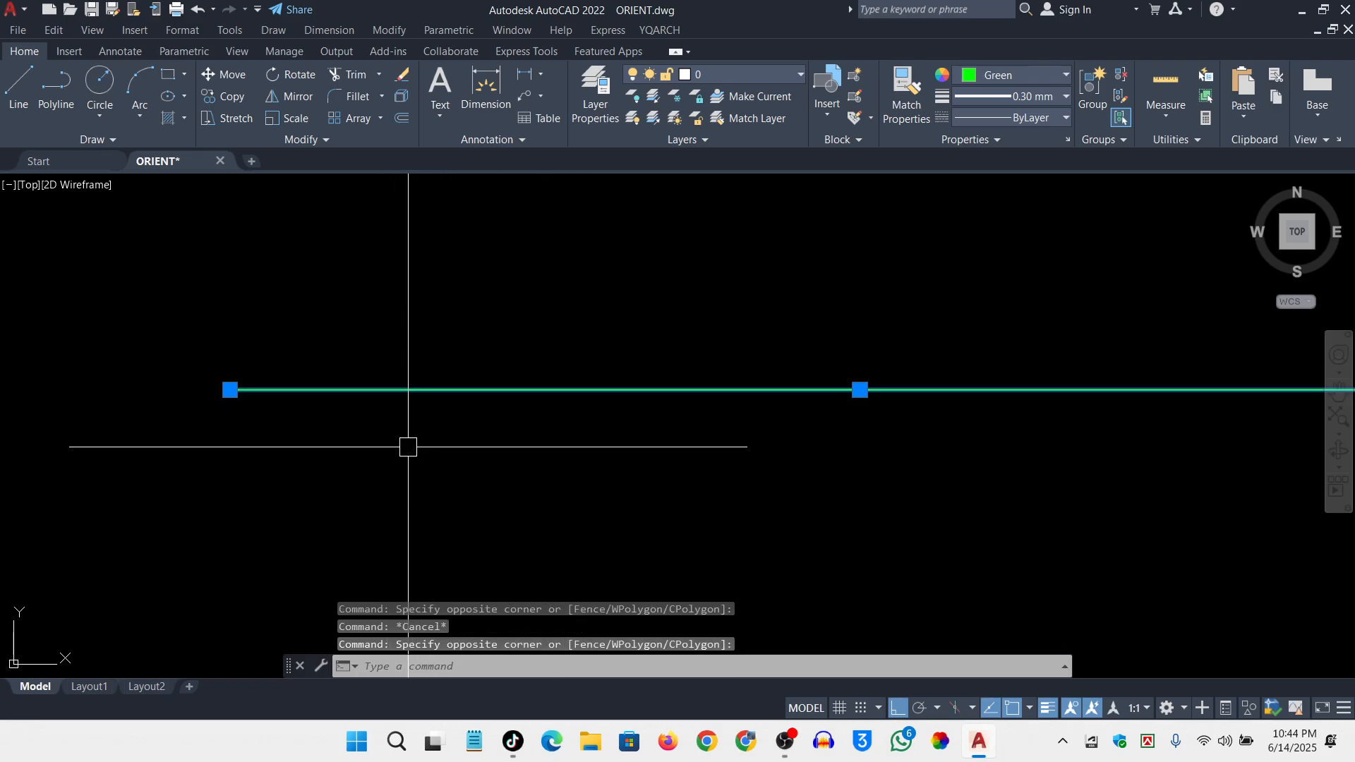
{"action": "scroll", "coordinate": [635, 374], "scroll_direction": "down", "scroll_amount": 2}
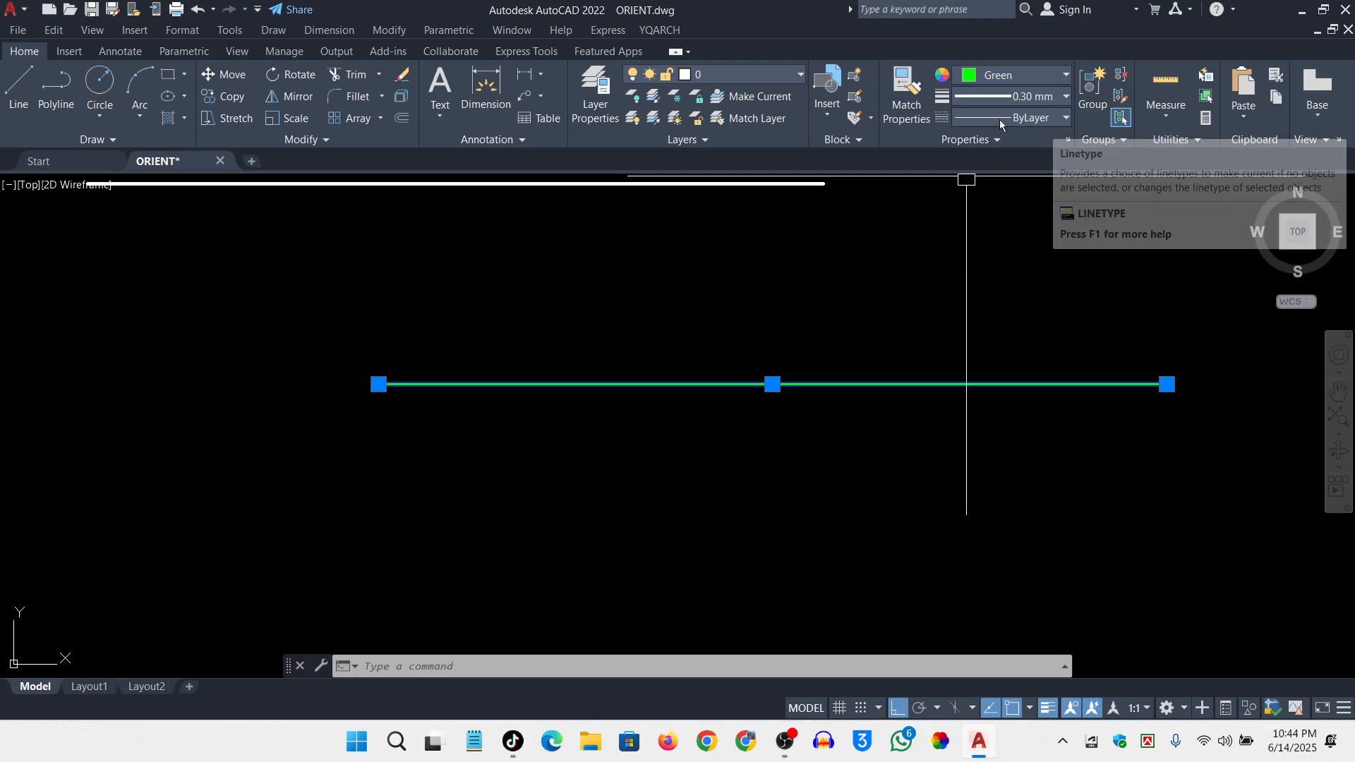
{"action": "left_click", "coordinate": [1038, 118]}
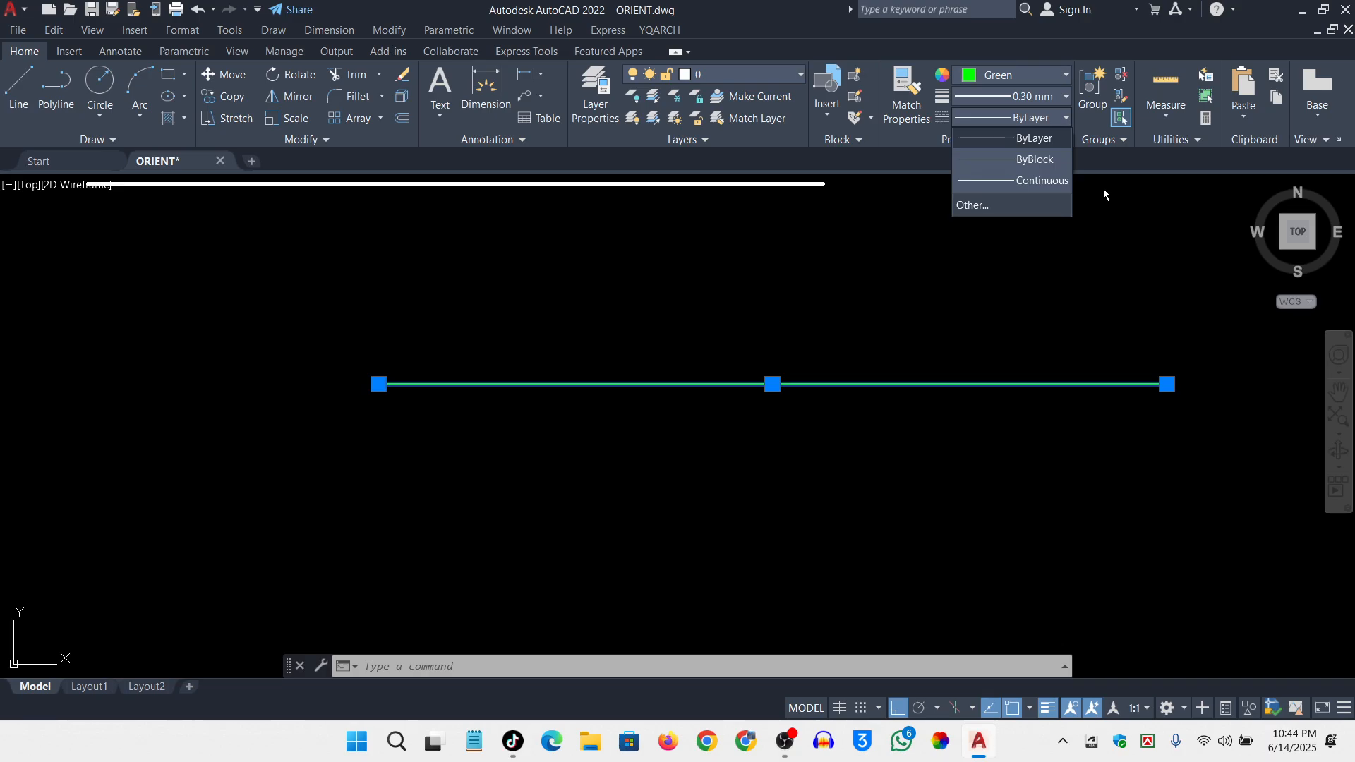
{"action": "left_click", "coordinate": [1158, 277]}
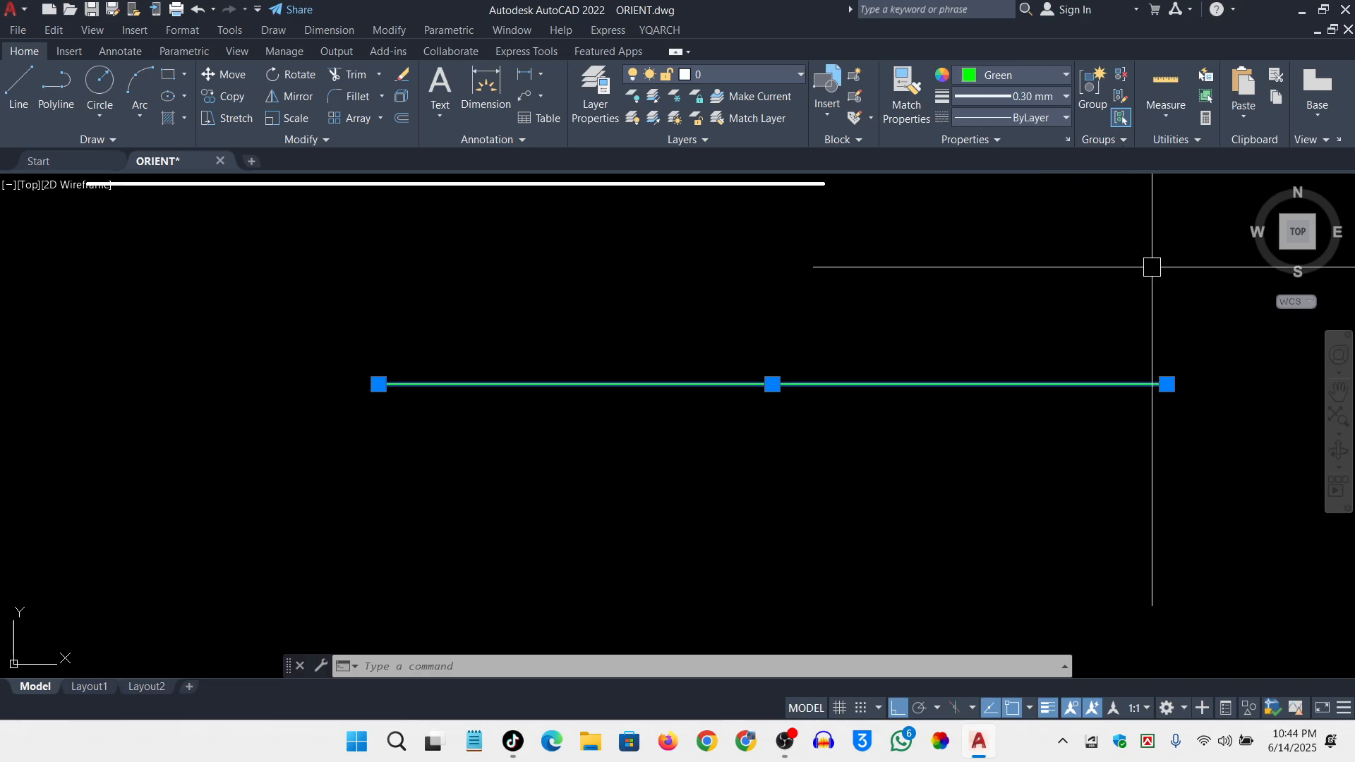
{"action": "left_click", "coordinate": [1067, 118]}
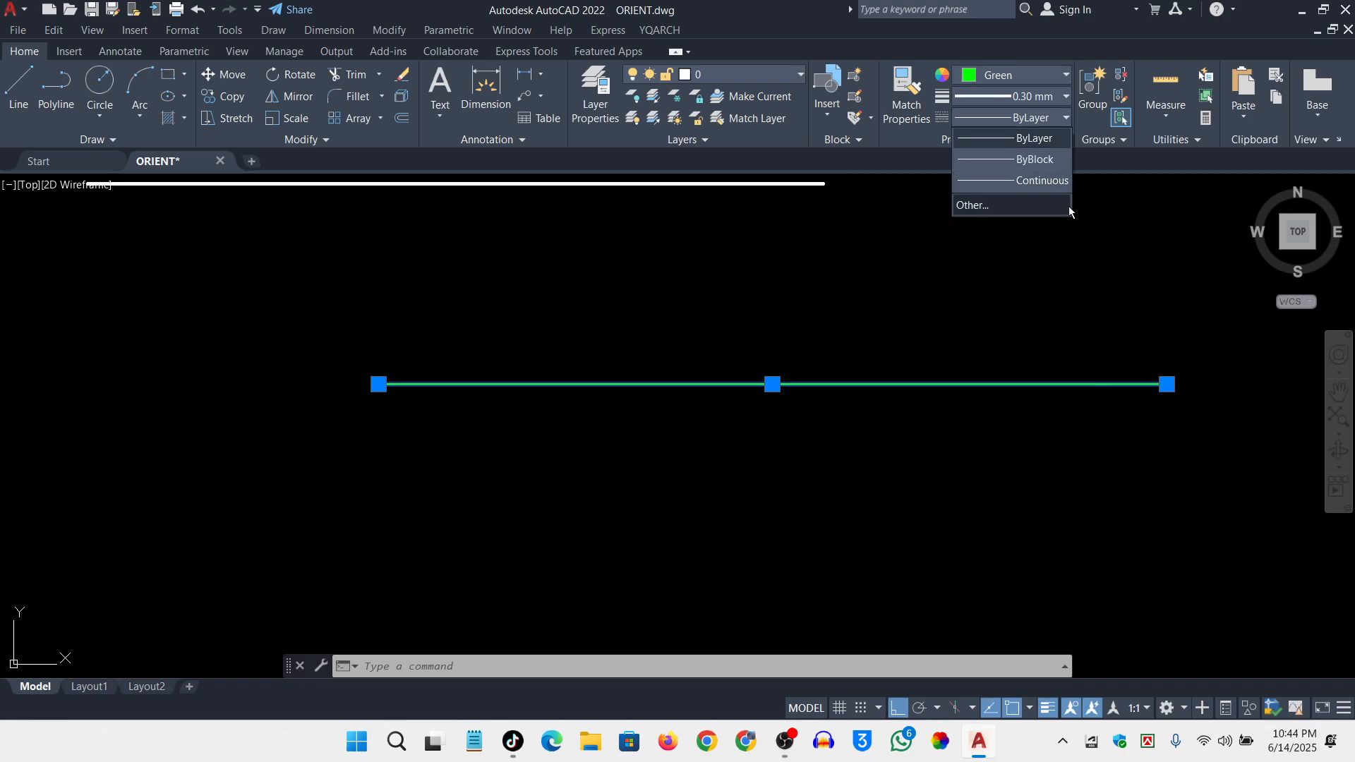
{"action": "left_click", "coordinate": [993, 205]}
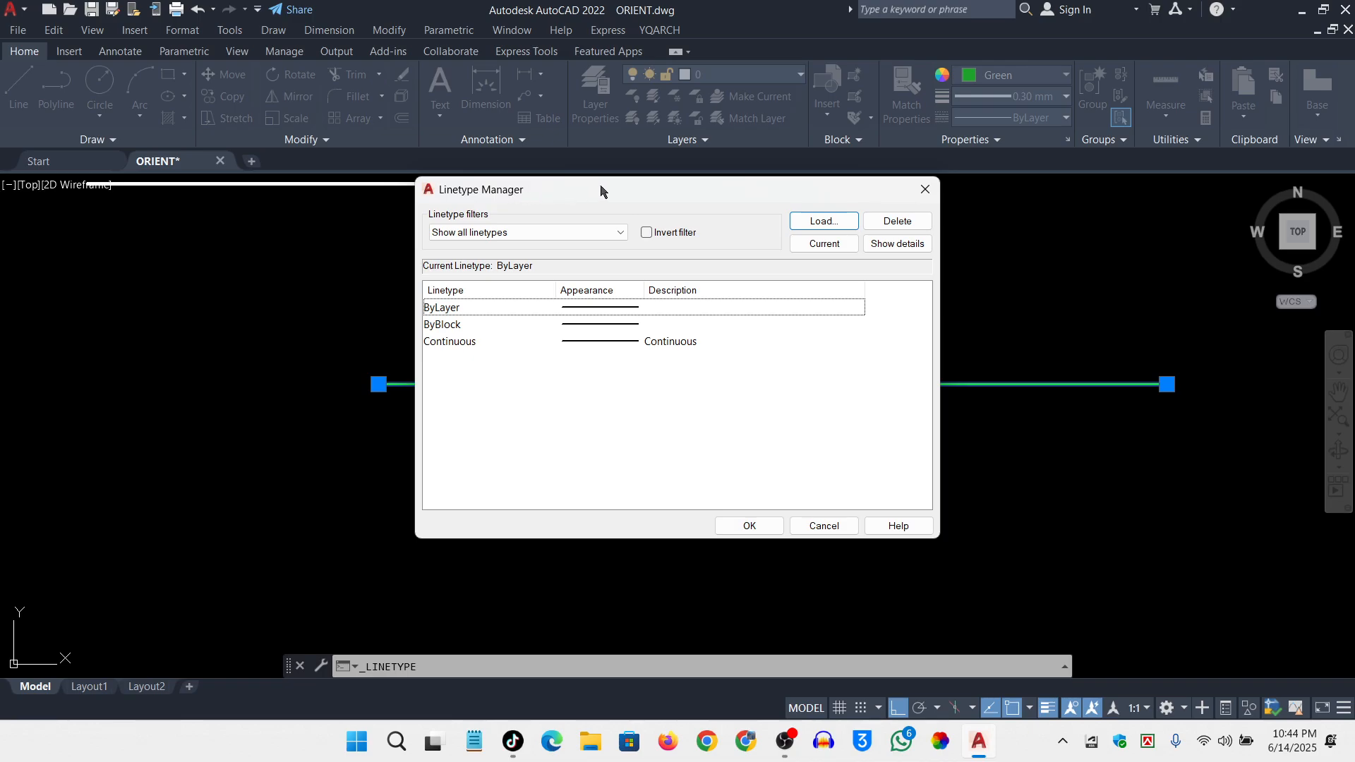
{"action": "left_click", "coordinate": [925, 189]}
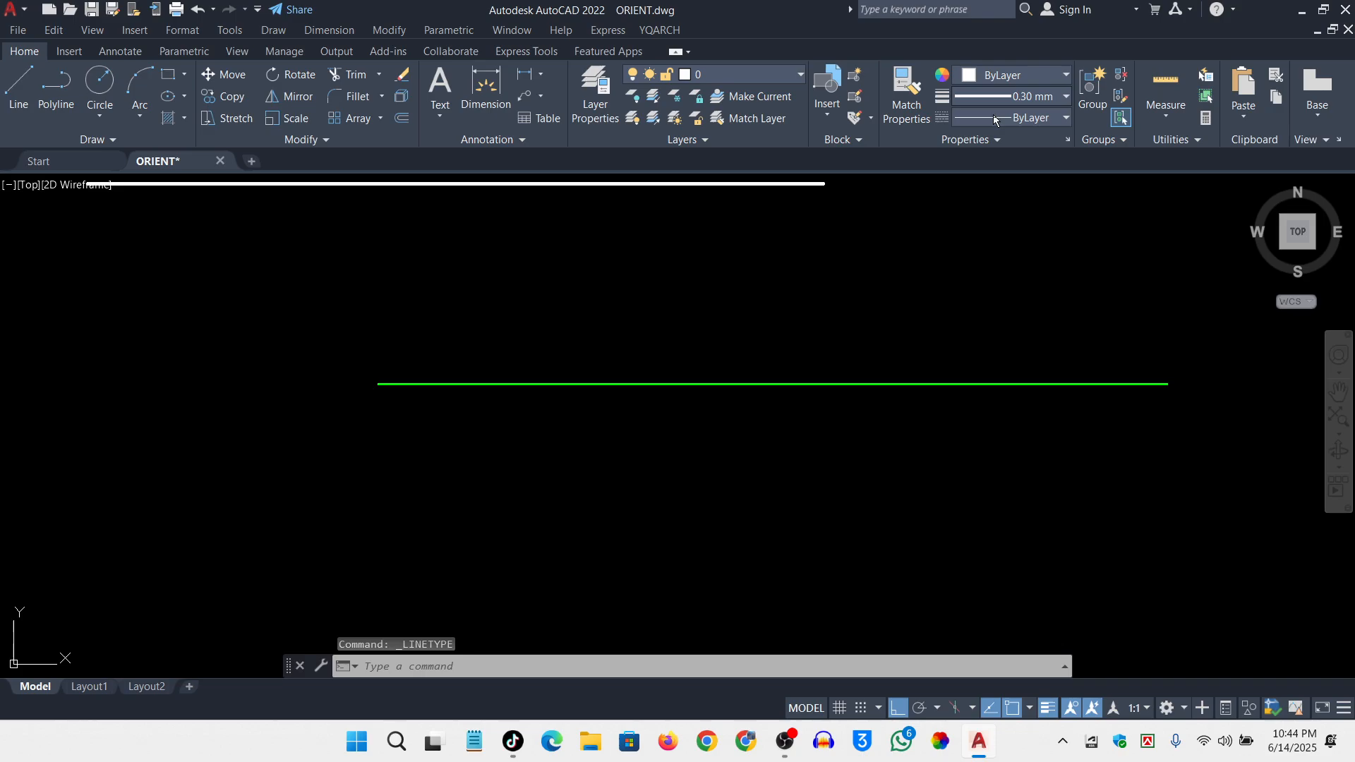
Load the ACAD_ISO02W100 (ISO dash) linetype from acad.lin through the Linetype Manager
{"action": "left_click", "coordinate": [1067, 117]}
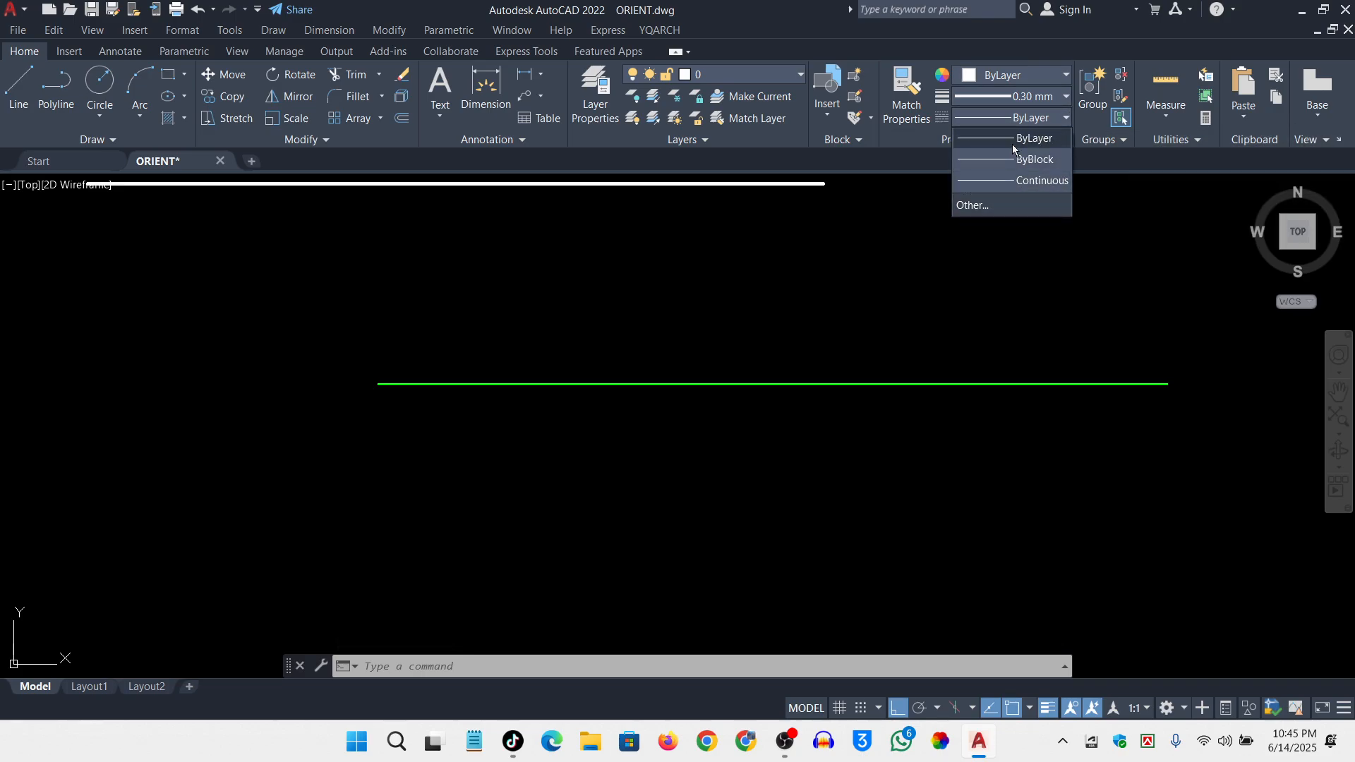
{"action": "left_click", "coordinate": [1020, 206]}
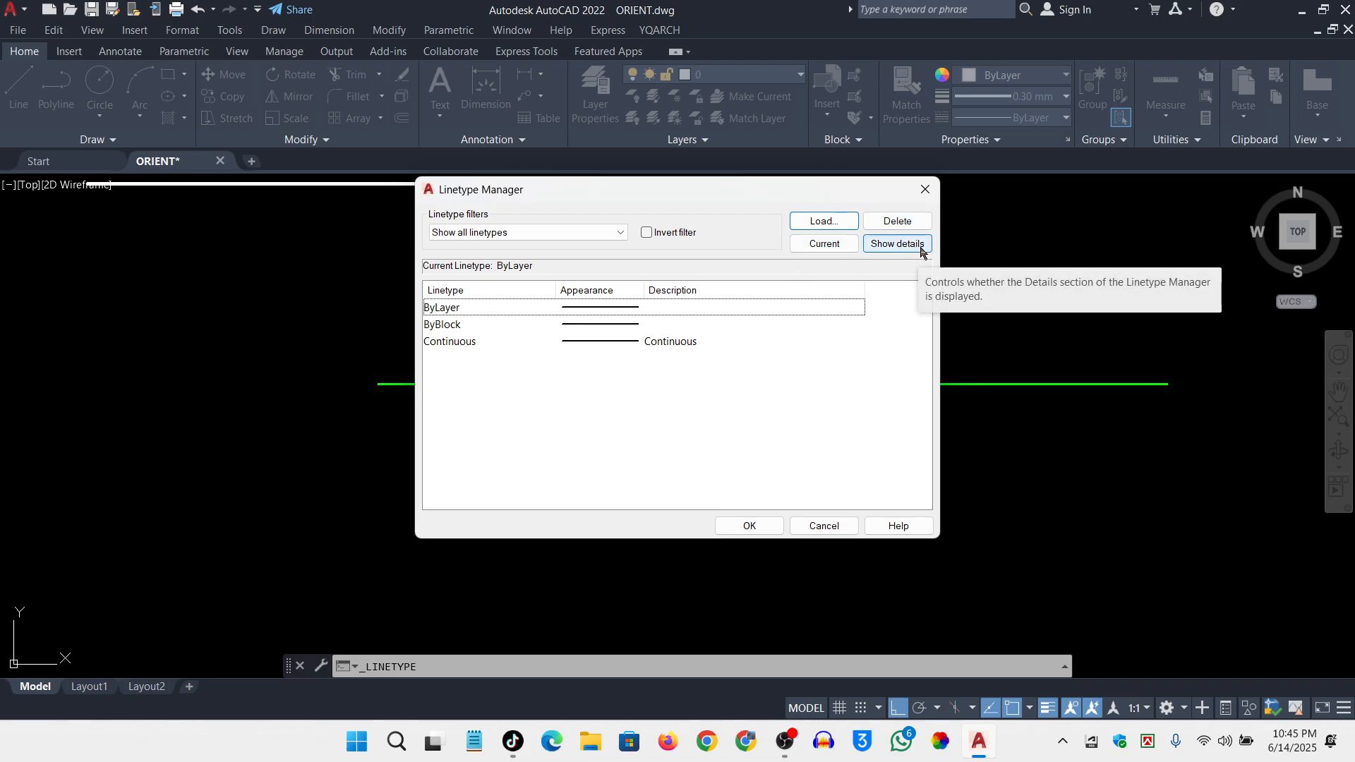
{"action": "left_click", "coordinate": [824, 221]}
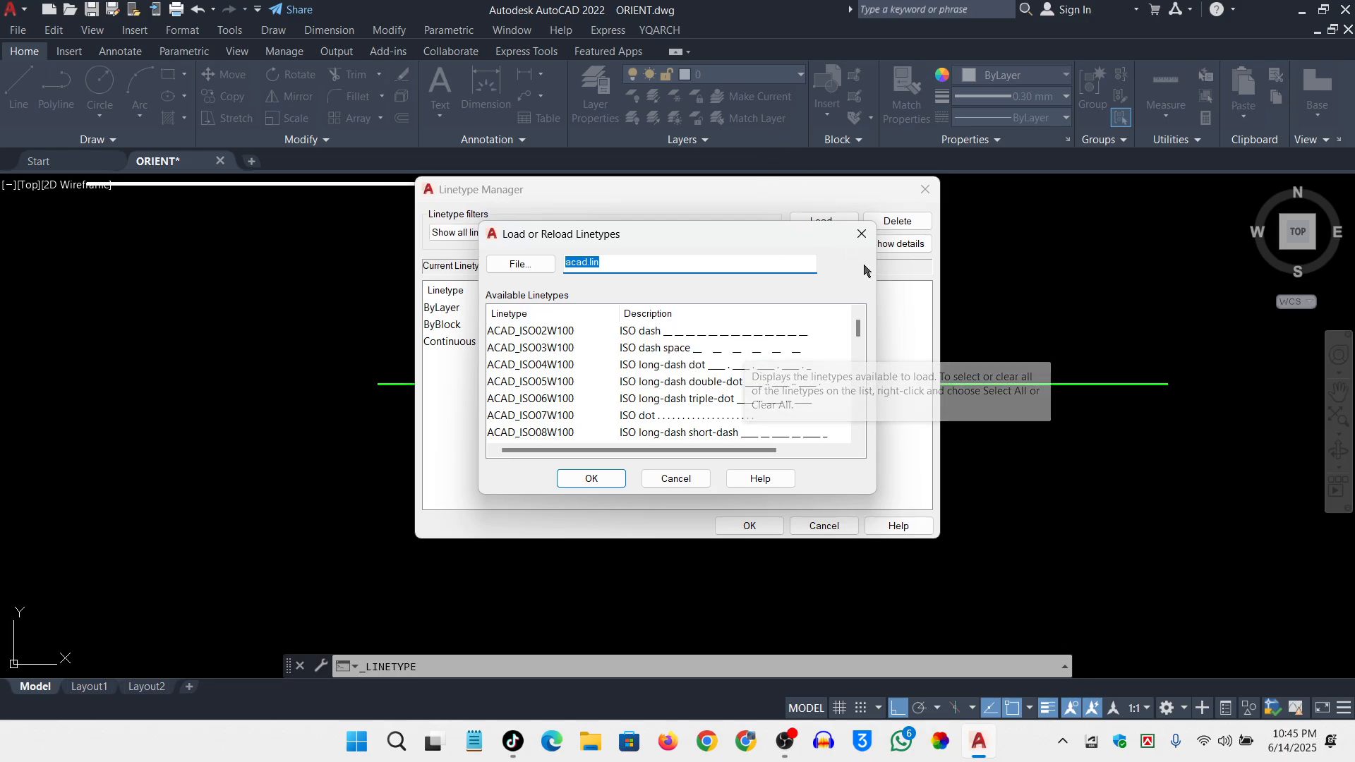
{"action": "left_click", "coordinate": [861, 234]}
{"action": "left_click", "coordinate": [829, 221]}
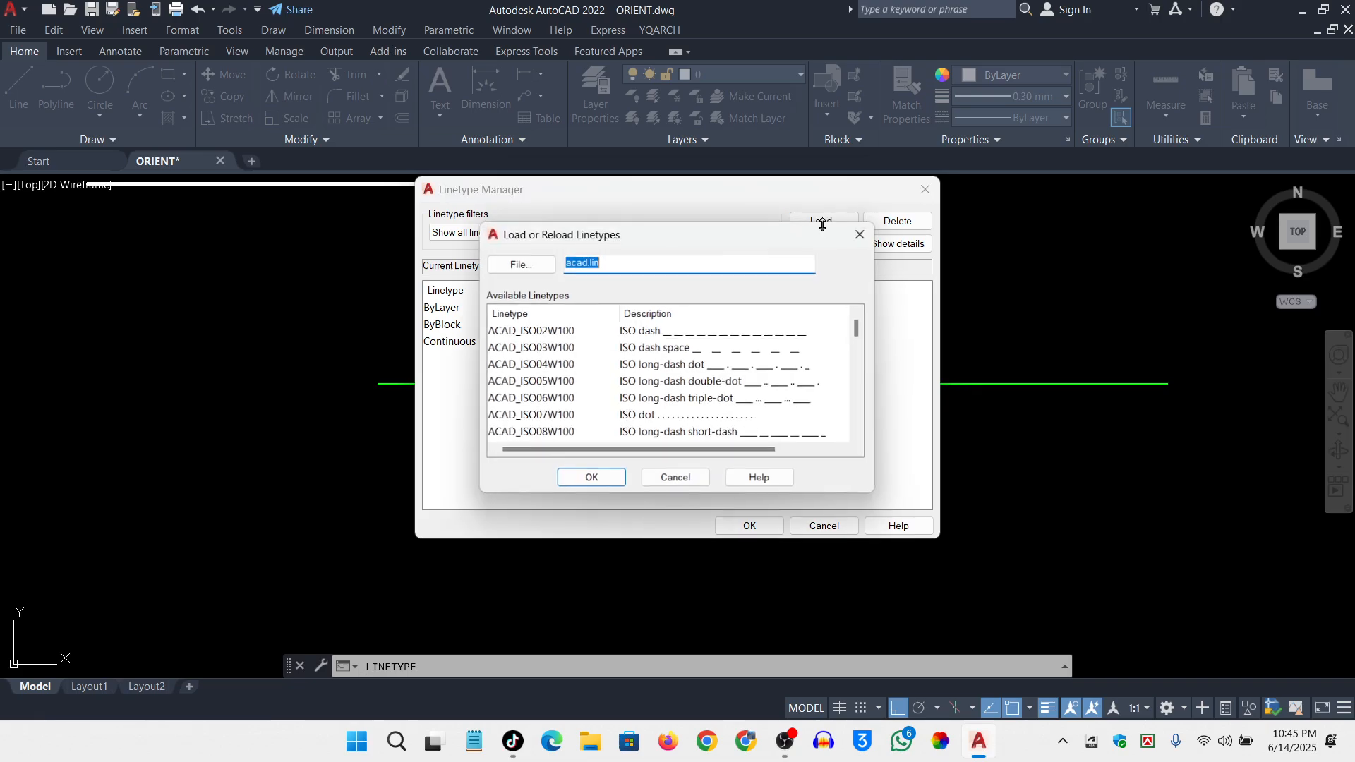
{"action": "scroll", "coordinate": [739, 366], "scroll_direction": "down", "scroll_amount": 10}
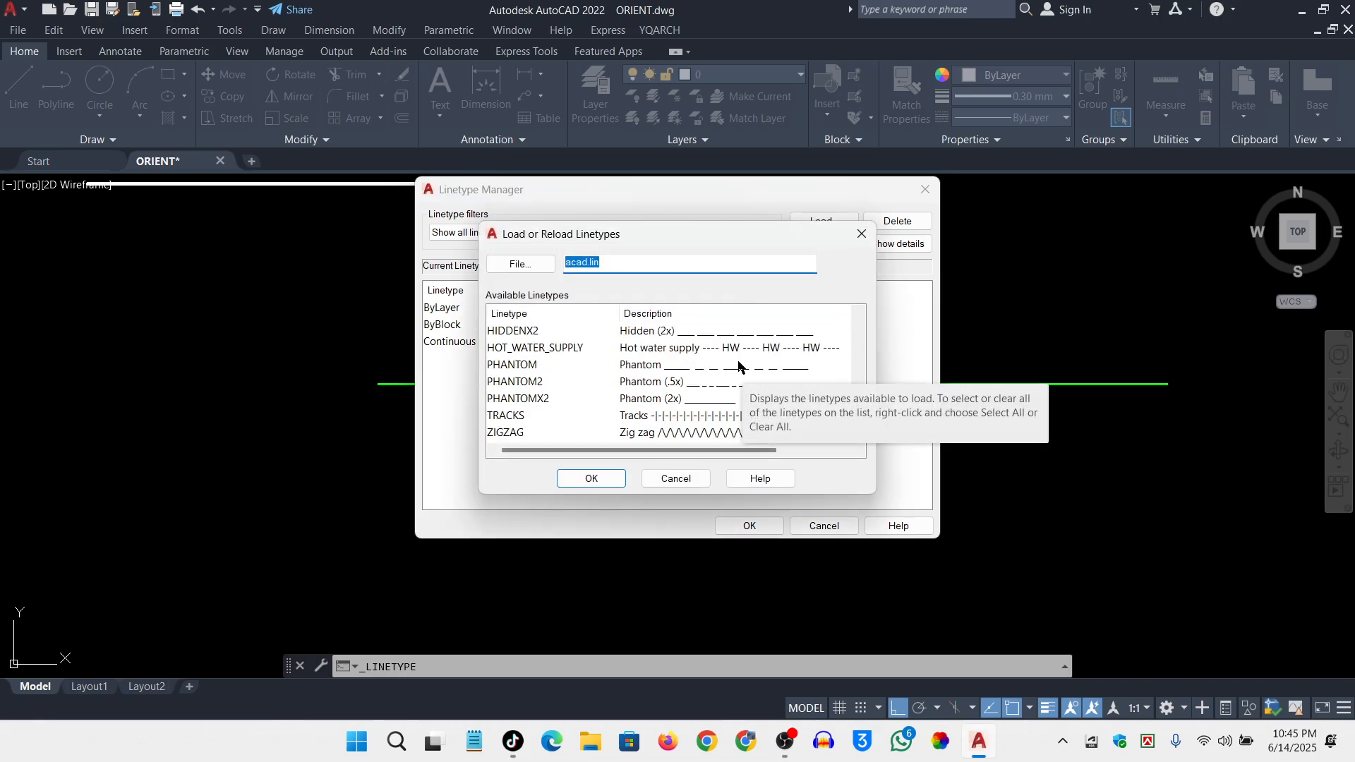
{"action": "scroll", "coordinate": [739, 367], "scroll_direction": "up", "scroll_amount": 10}
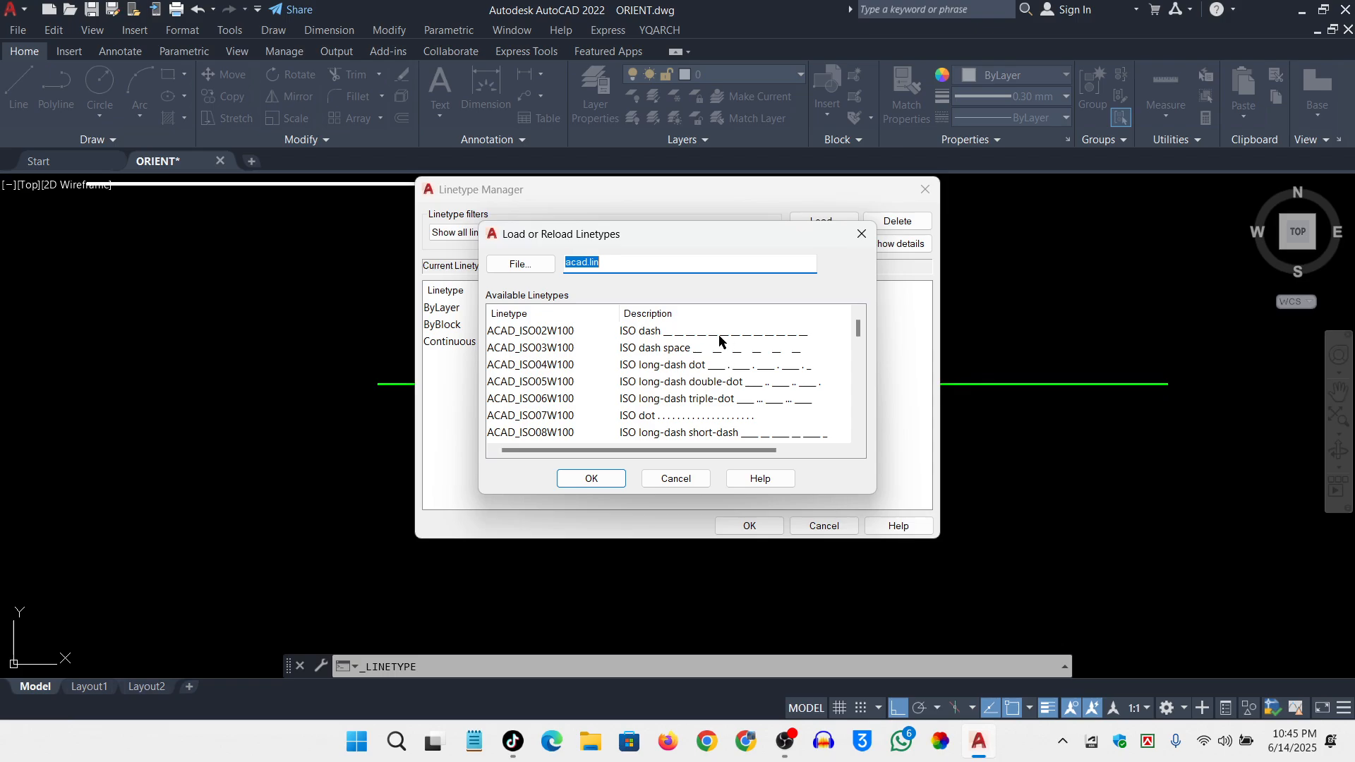
{"action": "left_click", "coordinate": [651, 337]}
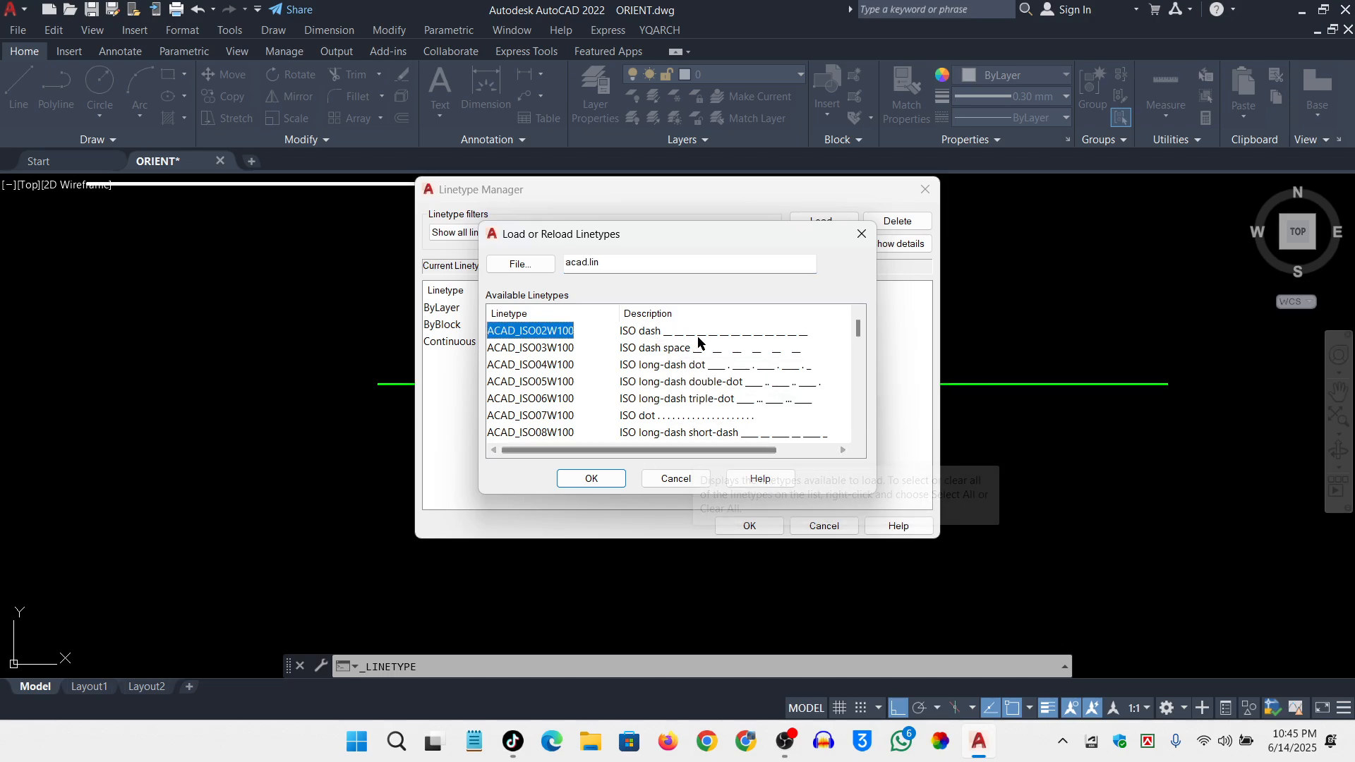
{"action": "left_click", "coordinate": [591, 479]}
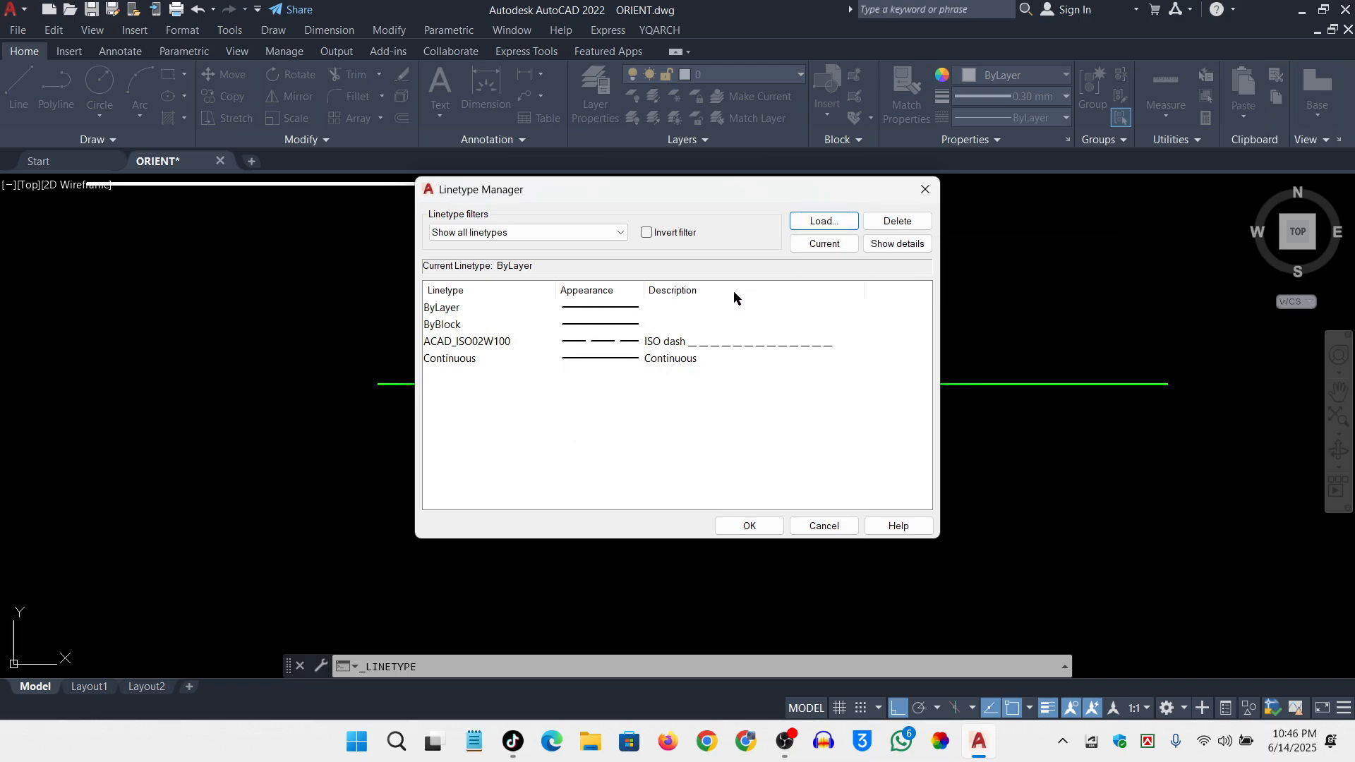
Load the ZIGZAG linetype from acad.lin into the Linetype Manager
{"action": "left_click", "coordinate": [825, 223]}
{"action": "scroll", "coordinate": [734, 388], "scroll_direction": "down", "scroll_amount": 6}
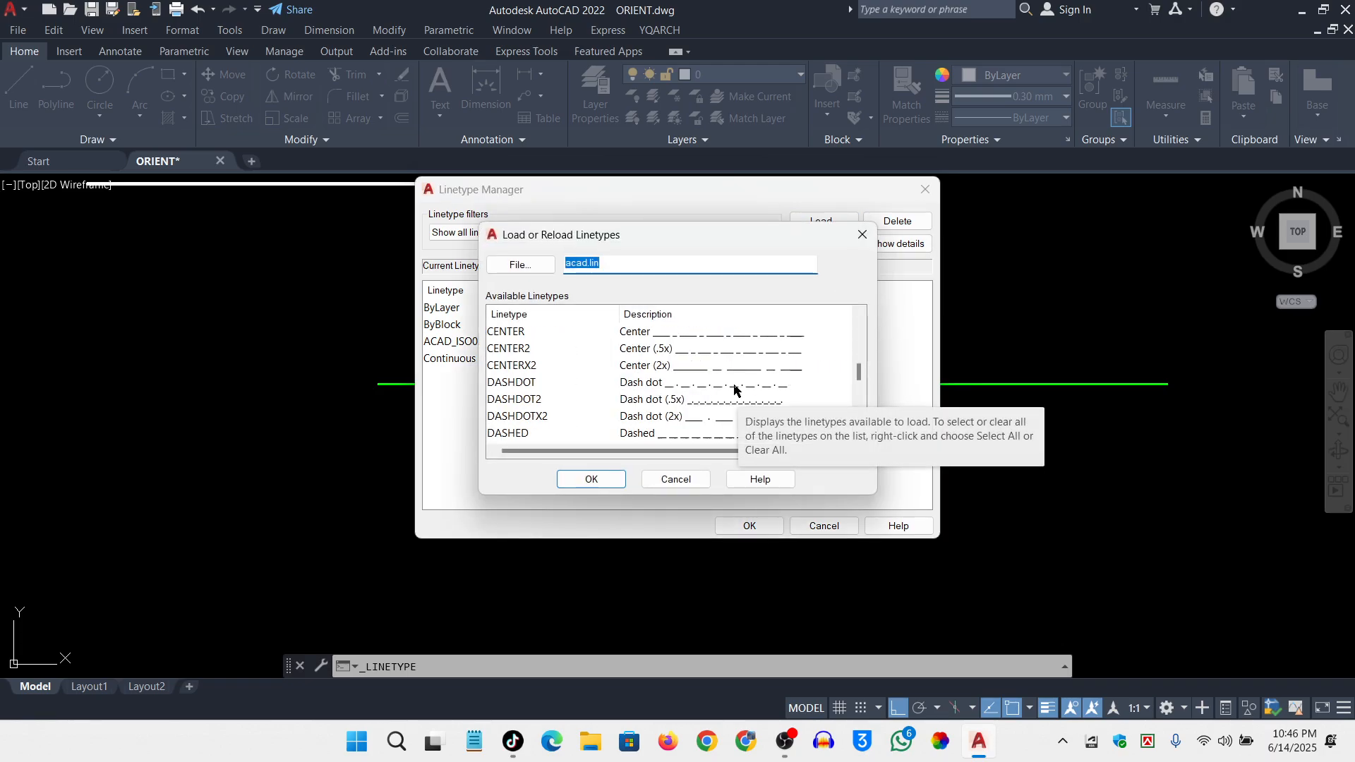
{"action": "scroll", "coordinate": [734, 384], "scroll_direction": "down", "scroll_amount": 6}
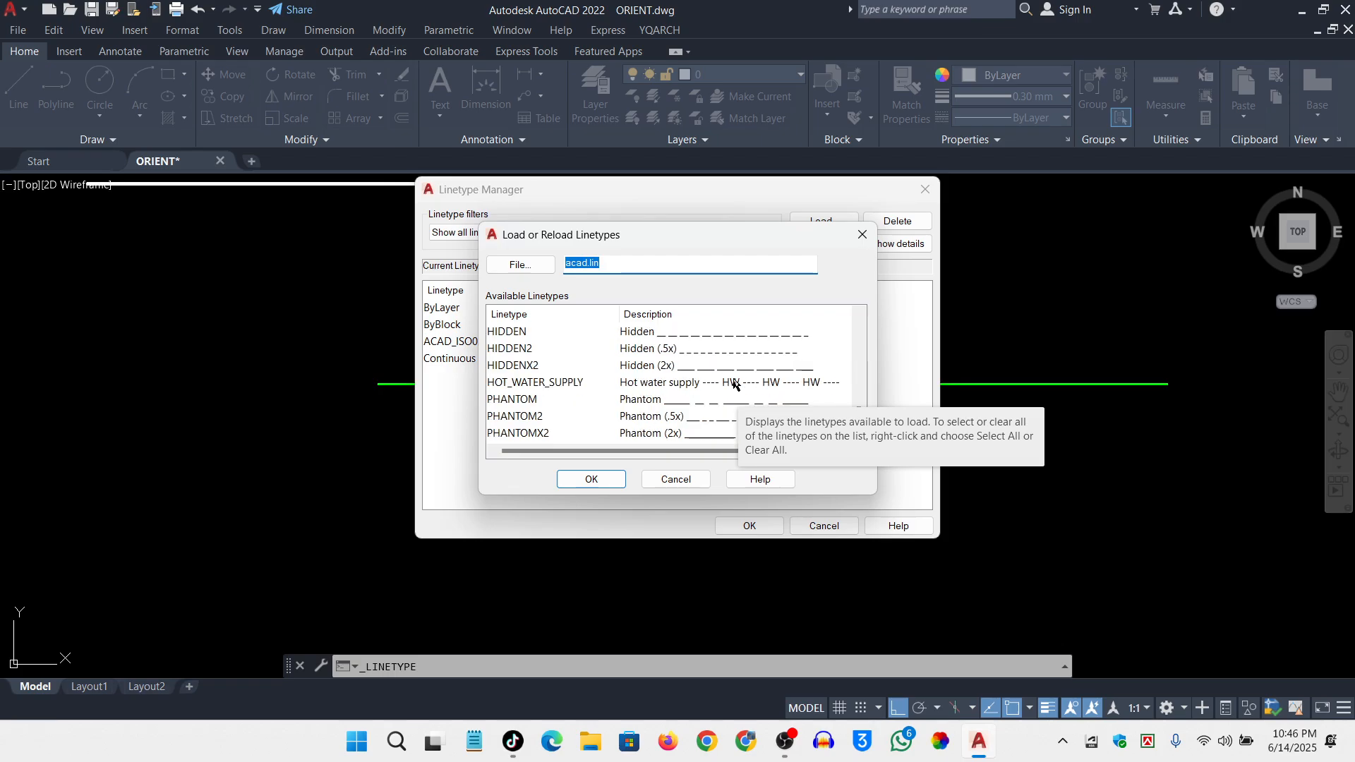
{"action": "scroll", "coordinate": [789, 375], "scroll_direction": "down", "scroll_amount": 2}
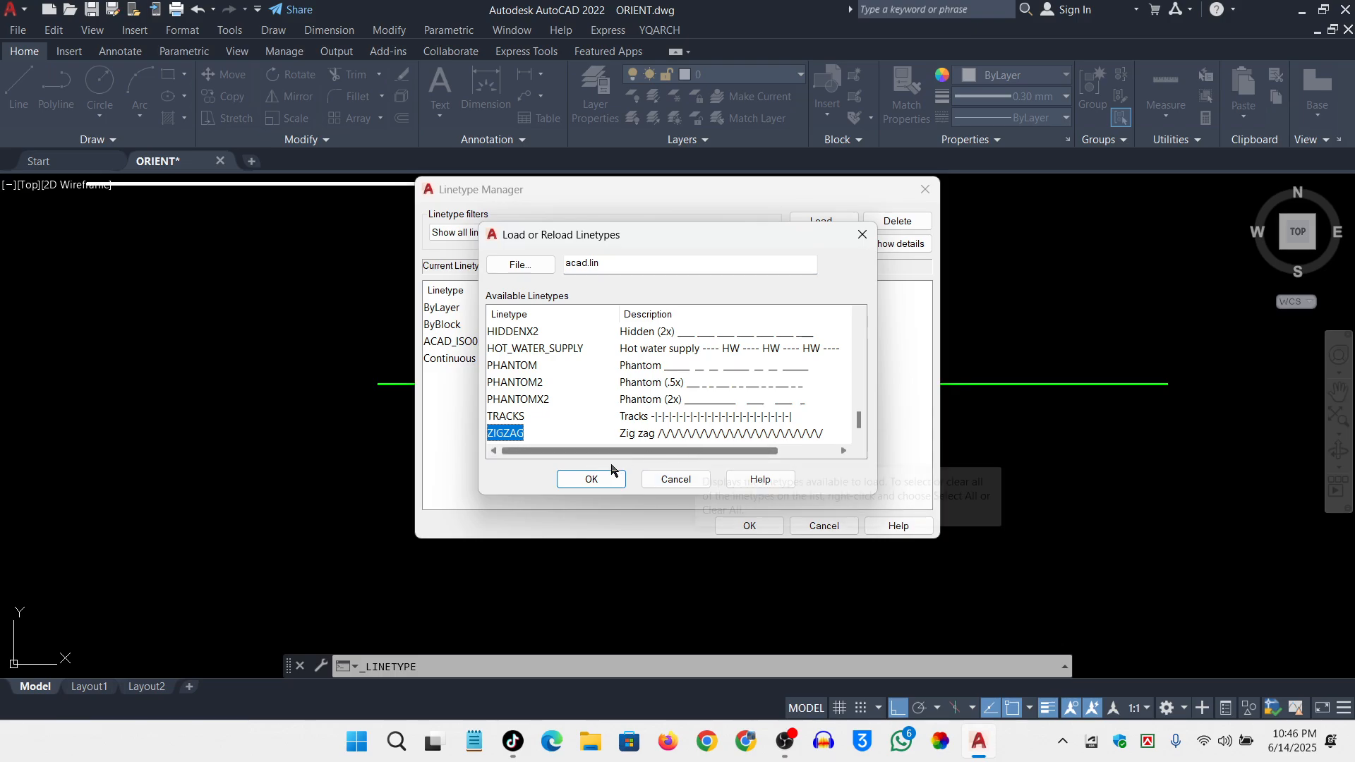
{"action": "left_click", "coordinate": [593, 479]}
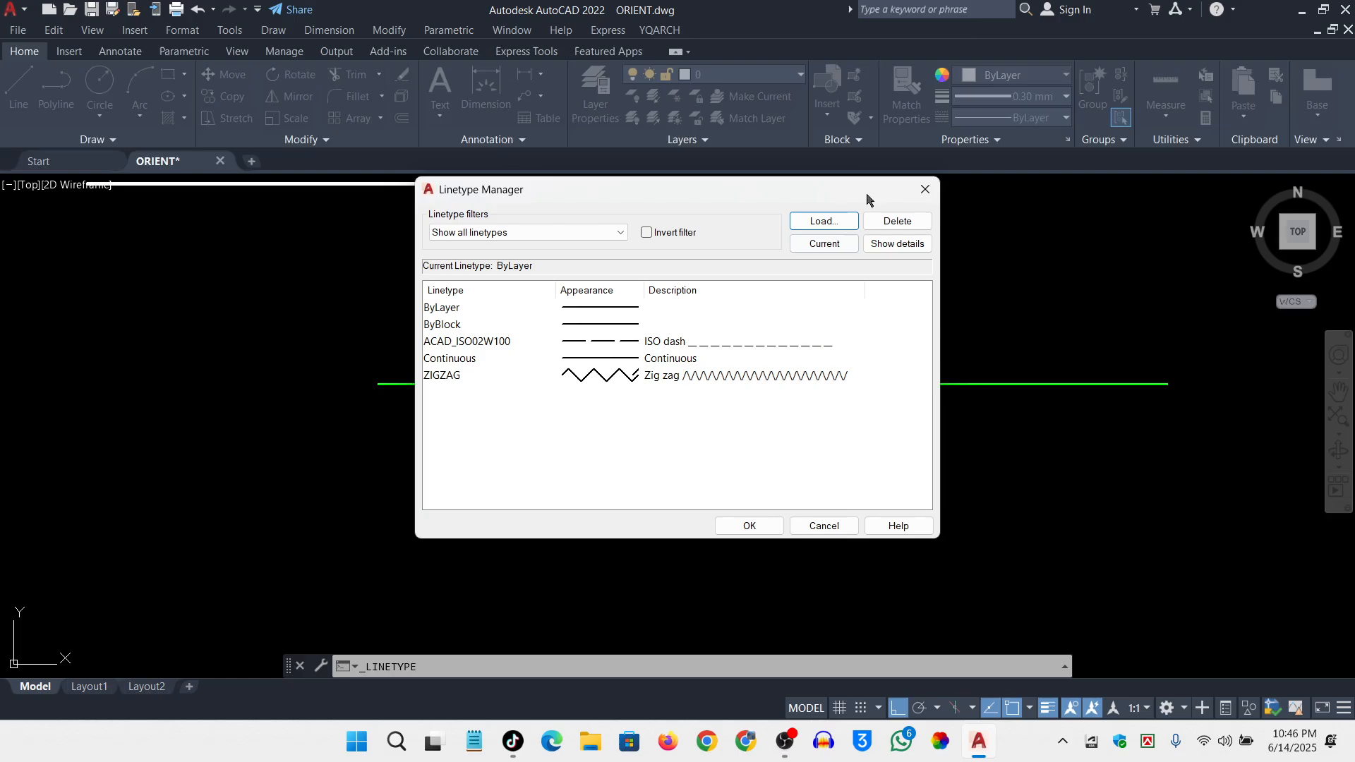
Load the ACAD_ISO07W100 (ISO dot) linetype from acad.lin
{"action": "left_click", "coordinate": [825, 221]}
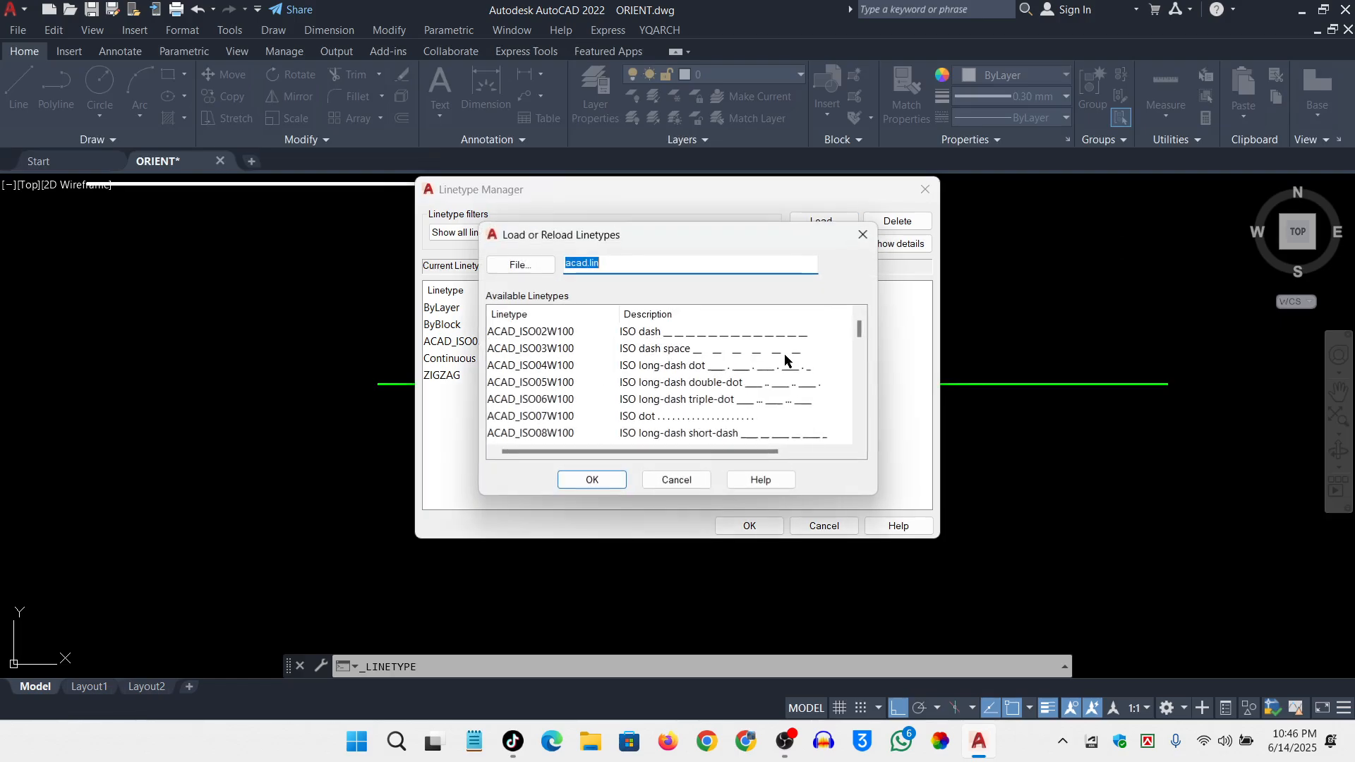
{"action": "left_click", "coordinate": [676, 422]}
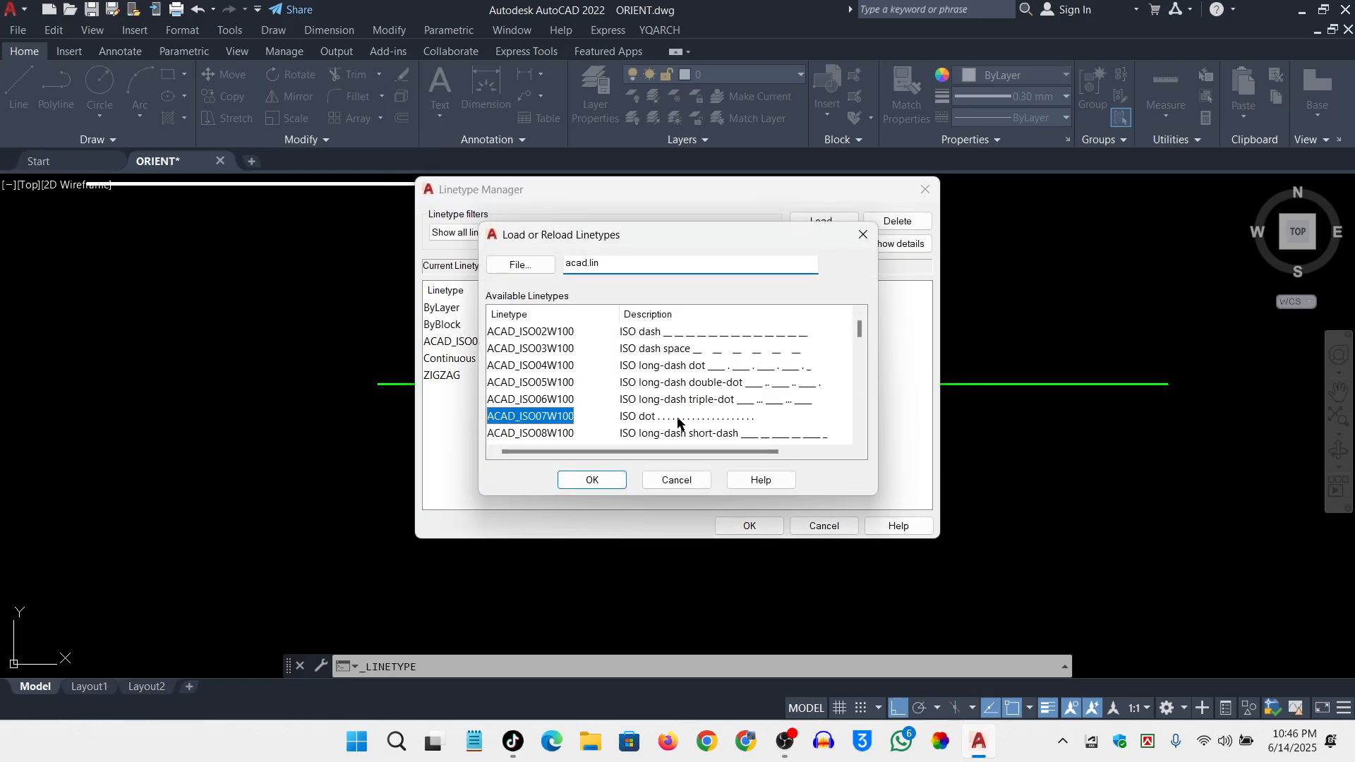
{"action": "left_click", "coordinate": [588, 484]}
Load the GAS_LINE linetype from acad.lin and close the Linetype Manager, accepting the loaded linetypes
{"action": "left_click", "coordinate": [823, 221]}
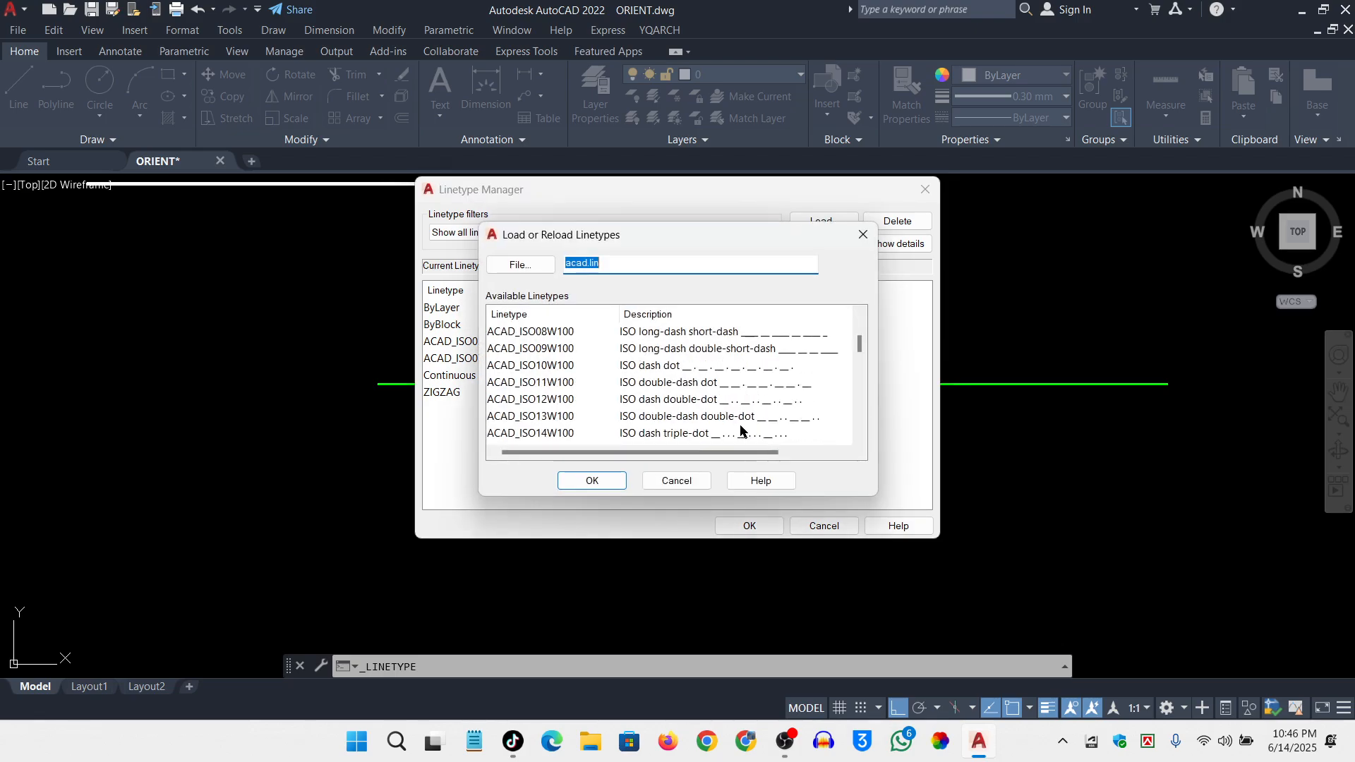
{"action": "scroll", "coordinate": [736, 400], "scroll_direction": "down", "scroll_amount": 4}
{"action": "scroll", "coordinate": [736, 400], "scroll_direction": "down", "scroll_amount": 2}
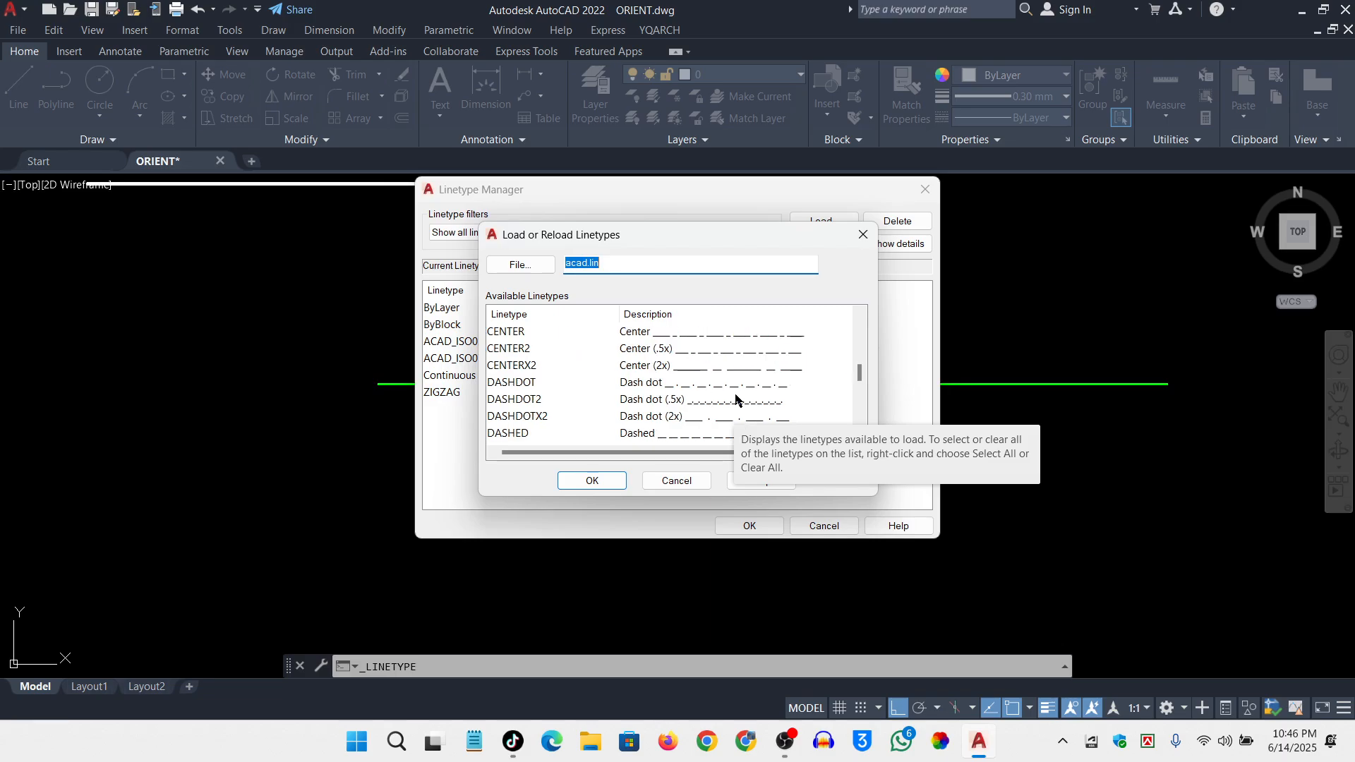
{"action": "scroll", "coordinate": [670, 405], "scroll_direction": "down", "scroll_amount": 4}
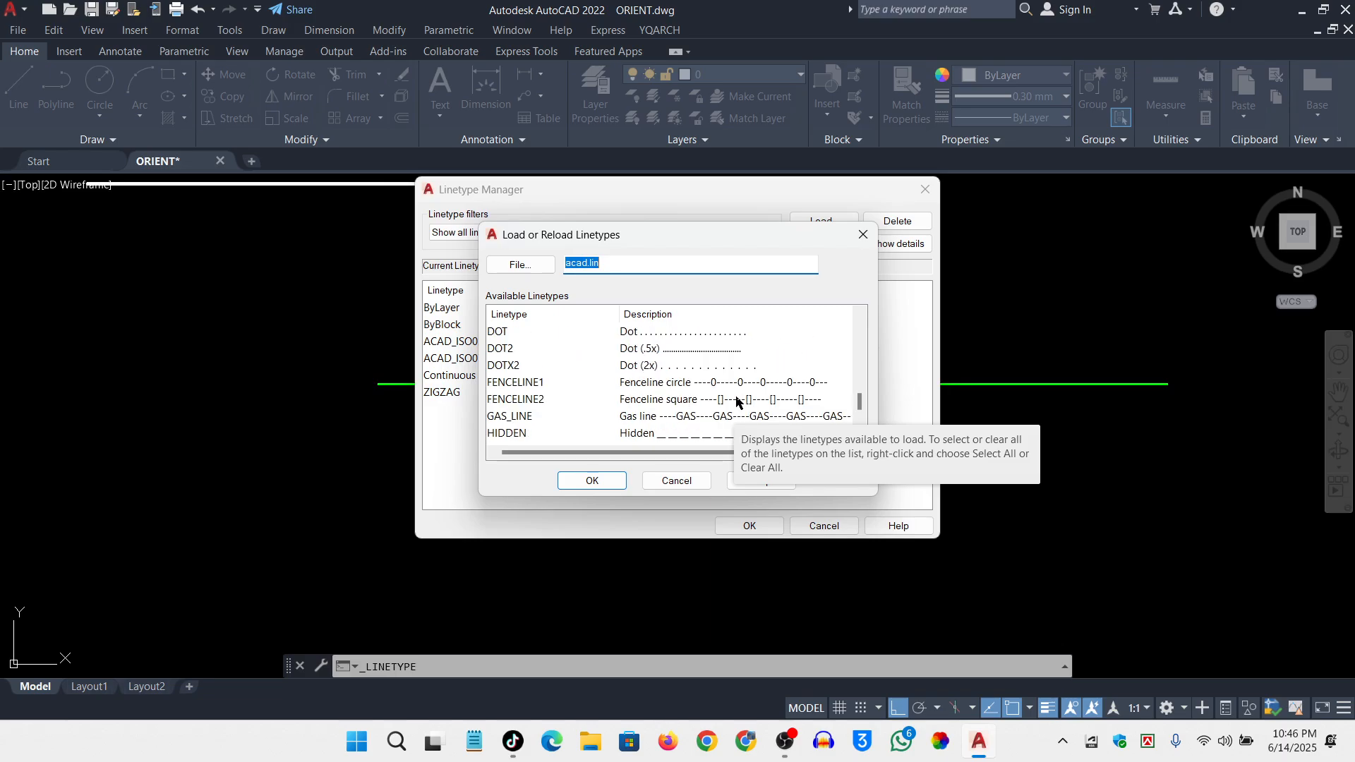
{"action": "scroll", "coordinate": [722, 383], "scroll_direction": "down", "scroll_amount": 2}
{"action": "scroll", "coordinate": [741, 384], "scroll_direction": "up", "scroll_amount": 2}
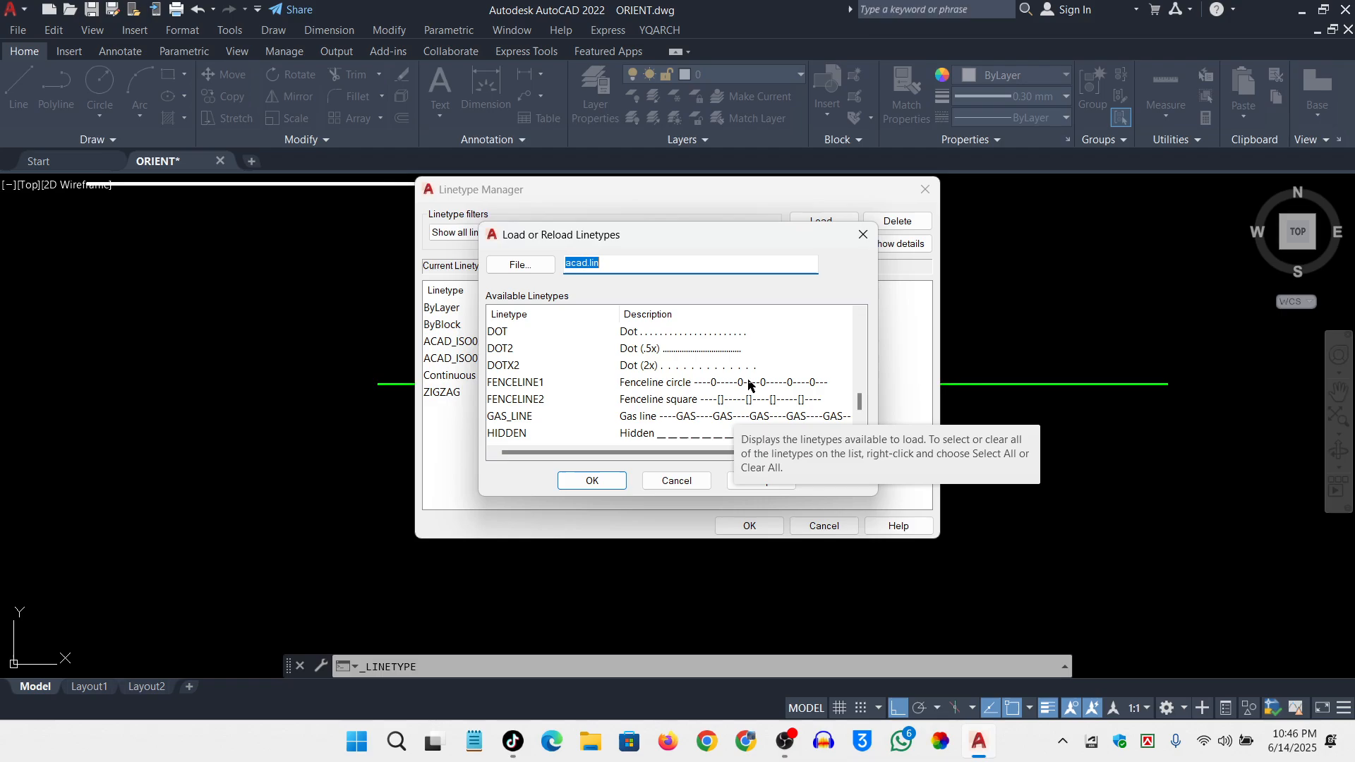
{"action": "left_click", "coordinate": [696, 417]}
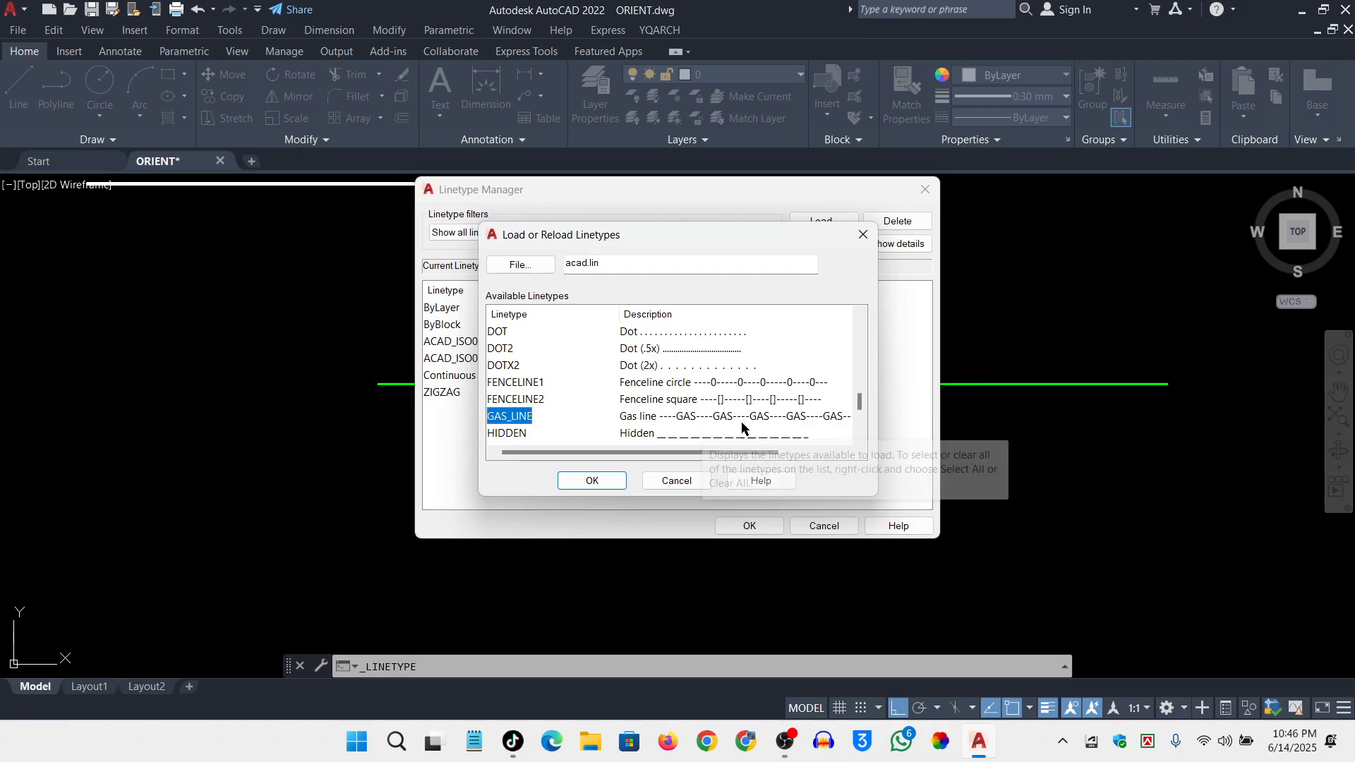
{"action": "left_click", "coordinate": [608, 479]}
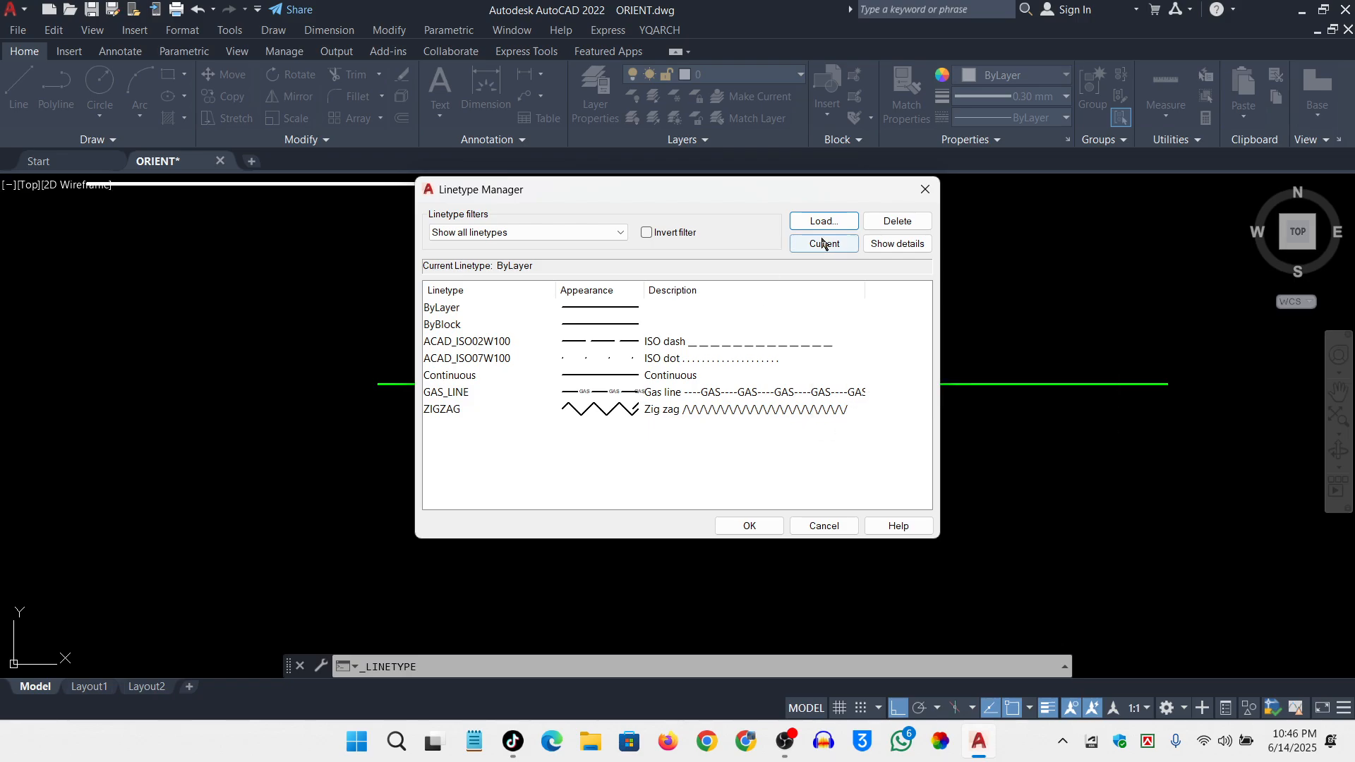
{"action": "left_click", "coordinate": [748, 527]}
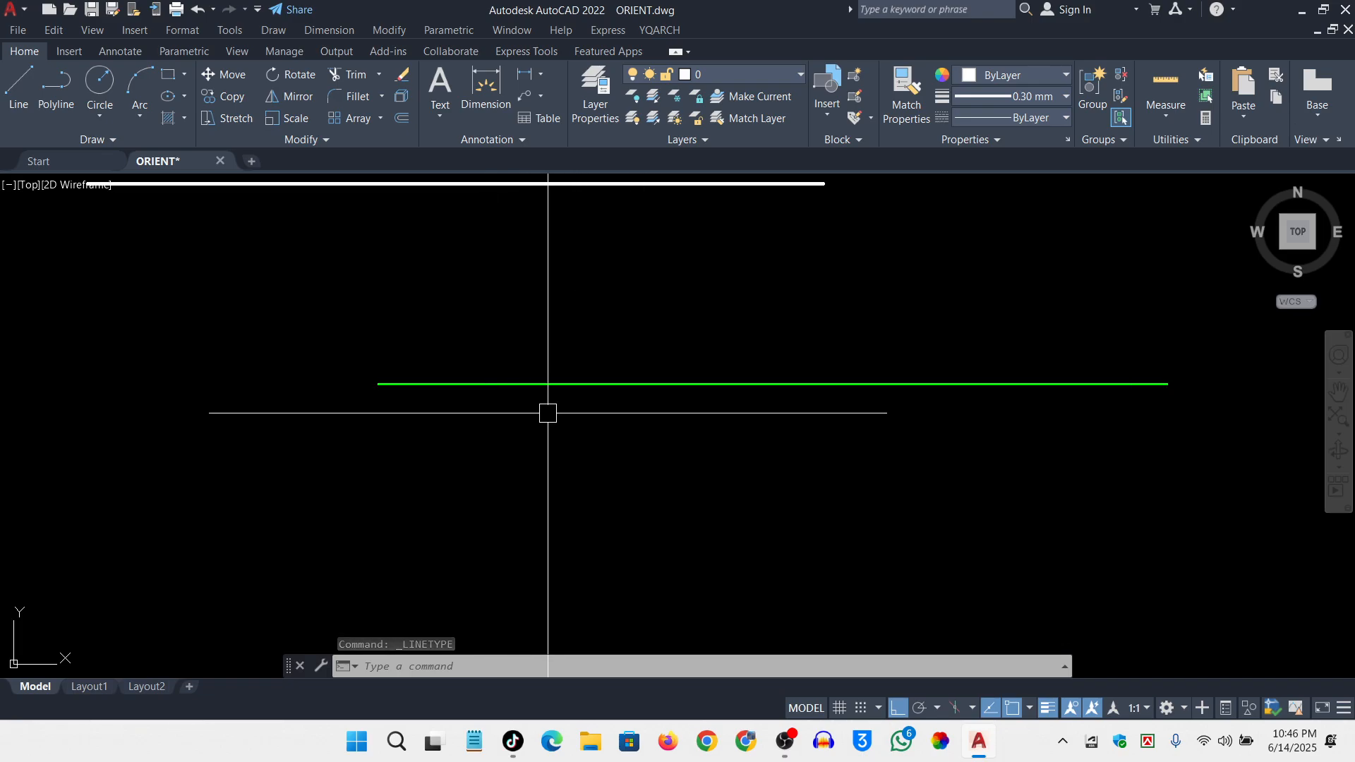
Change the green line's linetype to GAS_LINE and deselect it
{"action": "left_click", "coordinate": [1063, 119]}
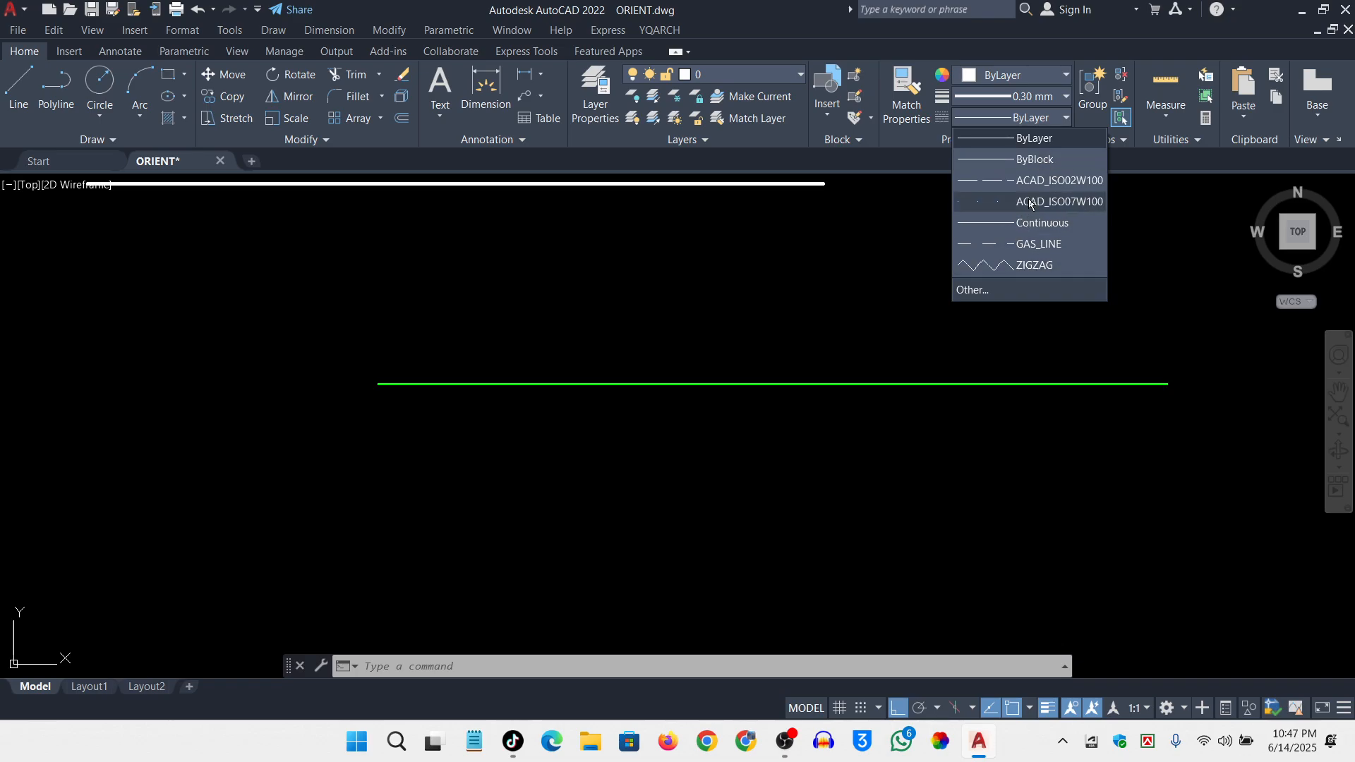
{"action": "left_click", "coordinate": [1133, 344]}
{"action": "left_click", "coordinate": [1133, 342]}
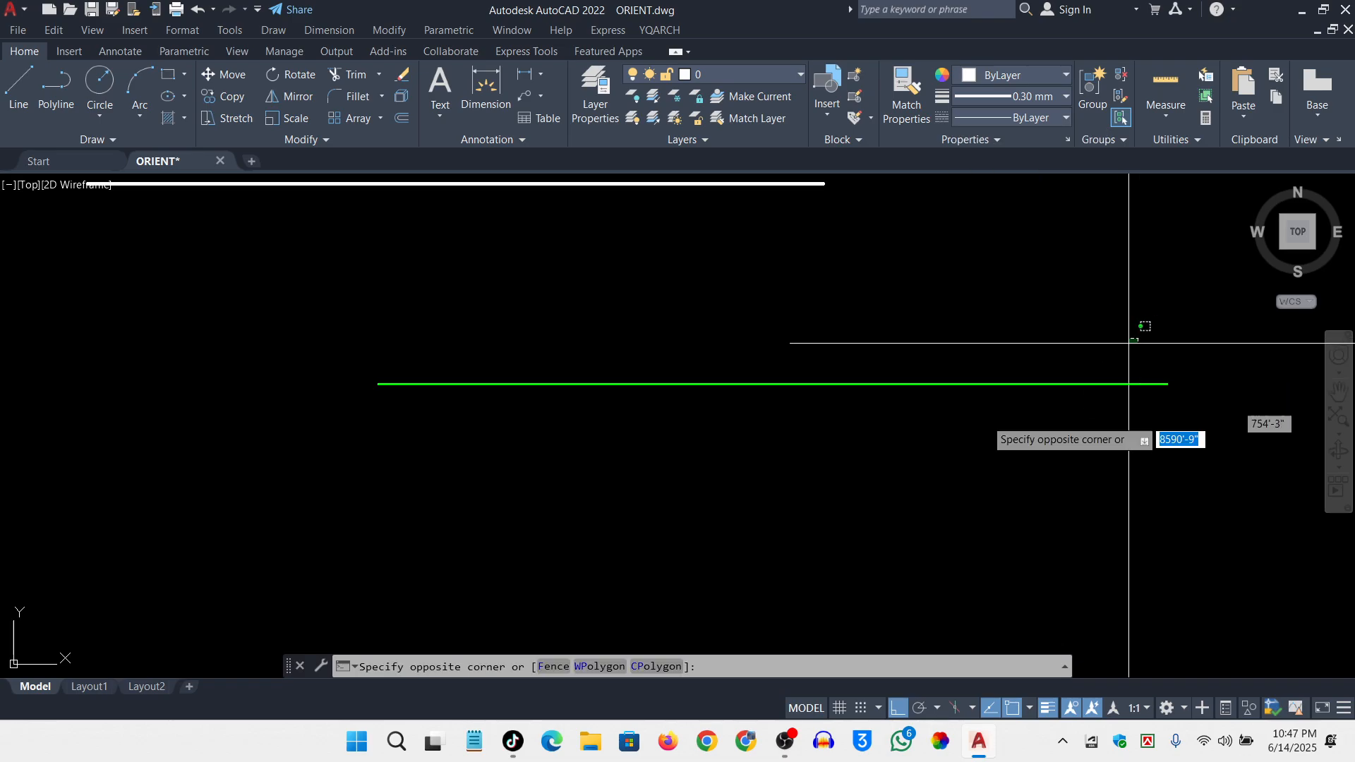
{"action": "left_click", "coordinate": [921, 426]}
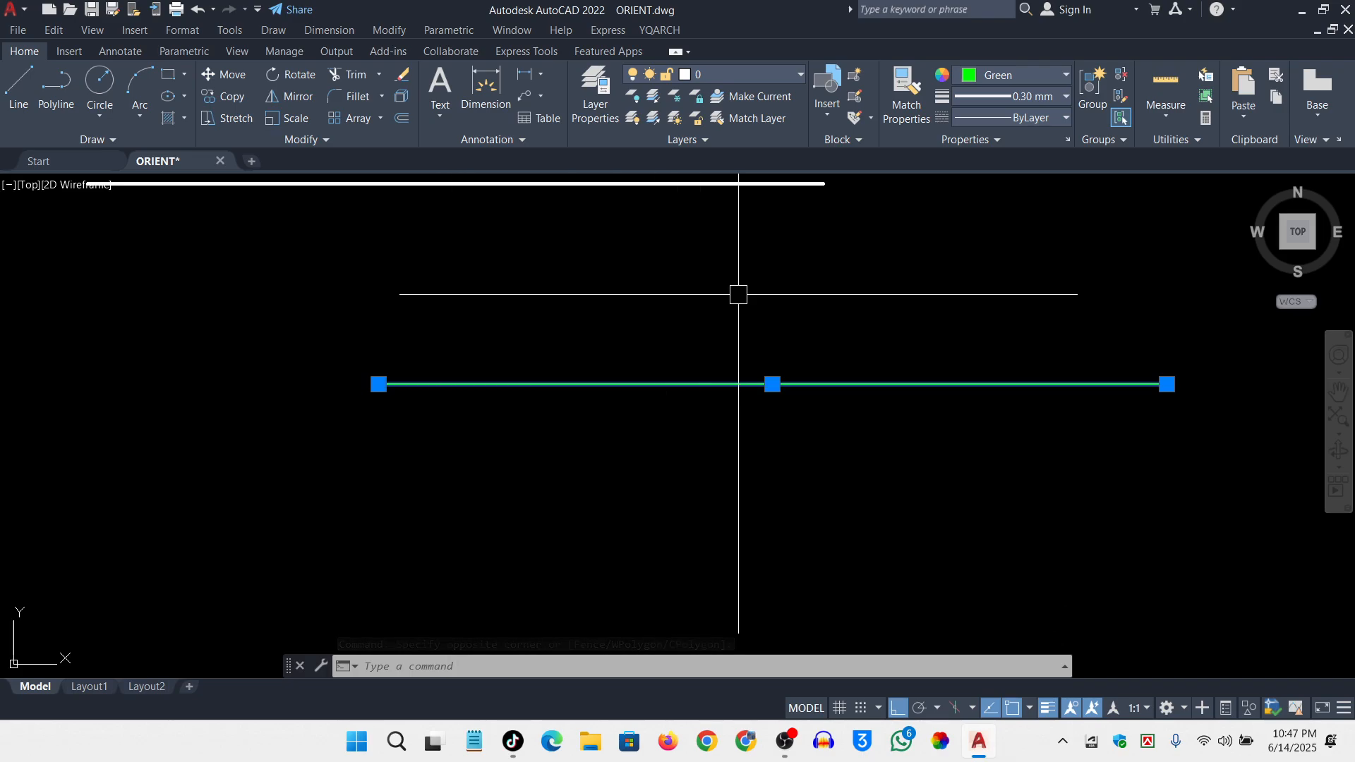
{"action": "left_click", "coordinate": [1063, 118]}
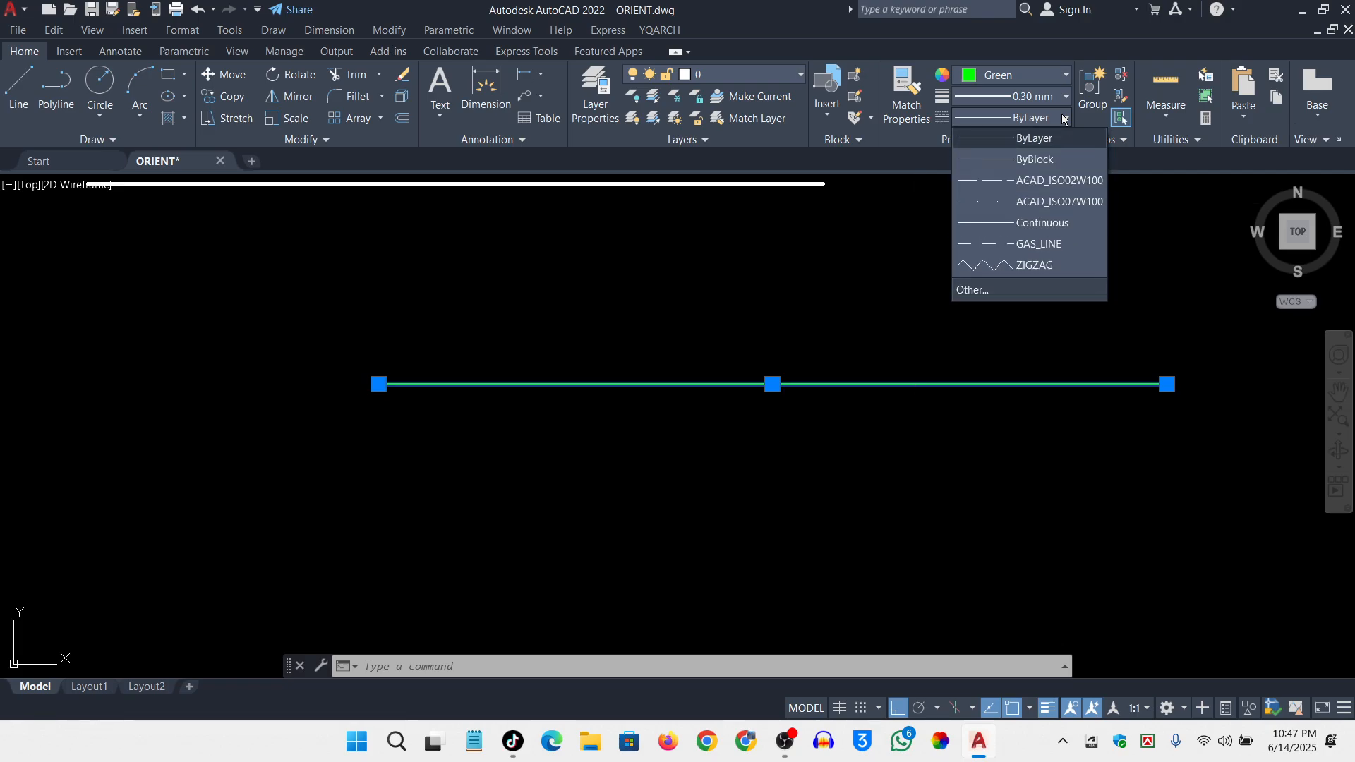
{"action": "left_click", "coordinate": [1063, 243]}
{"action": "left_click", "coordinate": [811, 403]}
{"action": "key", "text": "Escape"}
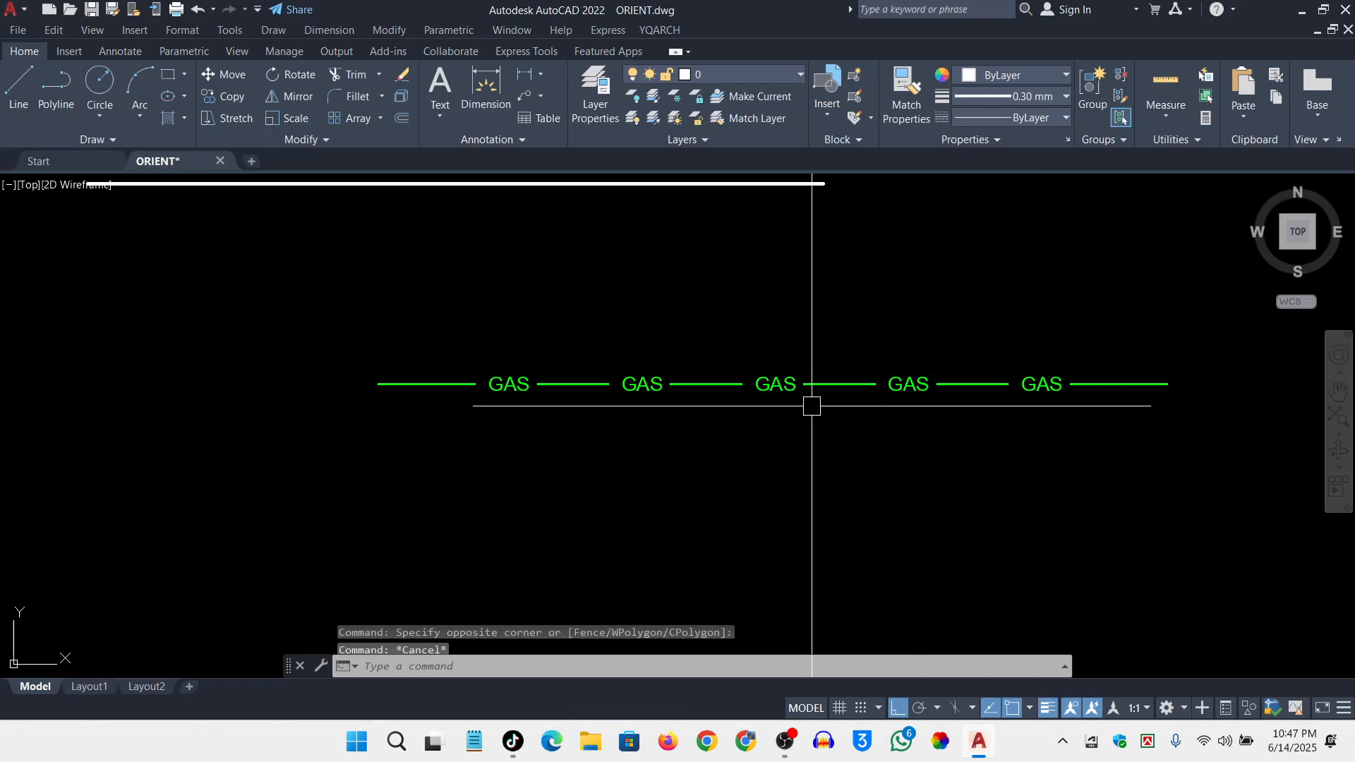
Draw a horizontal line about 6" long below the green gas line
{"action": "scroll", "coordinate": [581, 388], "scroll_direction": "up", "scroll_amount": 2}
{"action": "scroll", "coordinate": [422, 384], "scroll_direction": "down", "scroll_amount": 2}
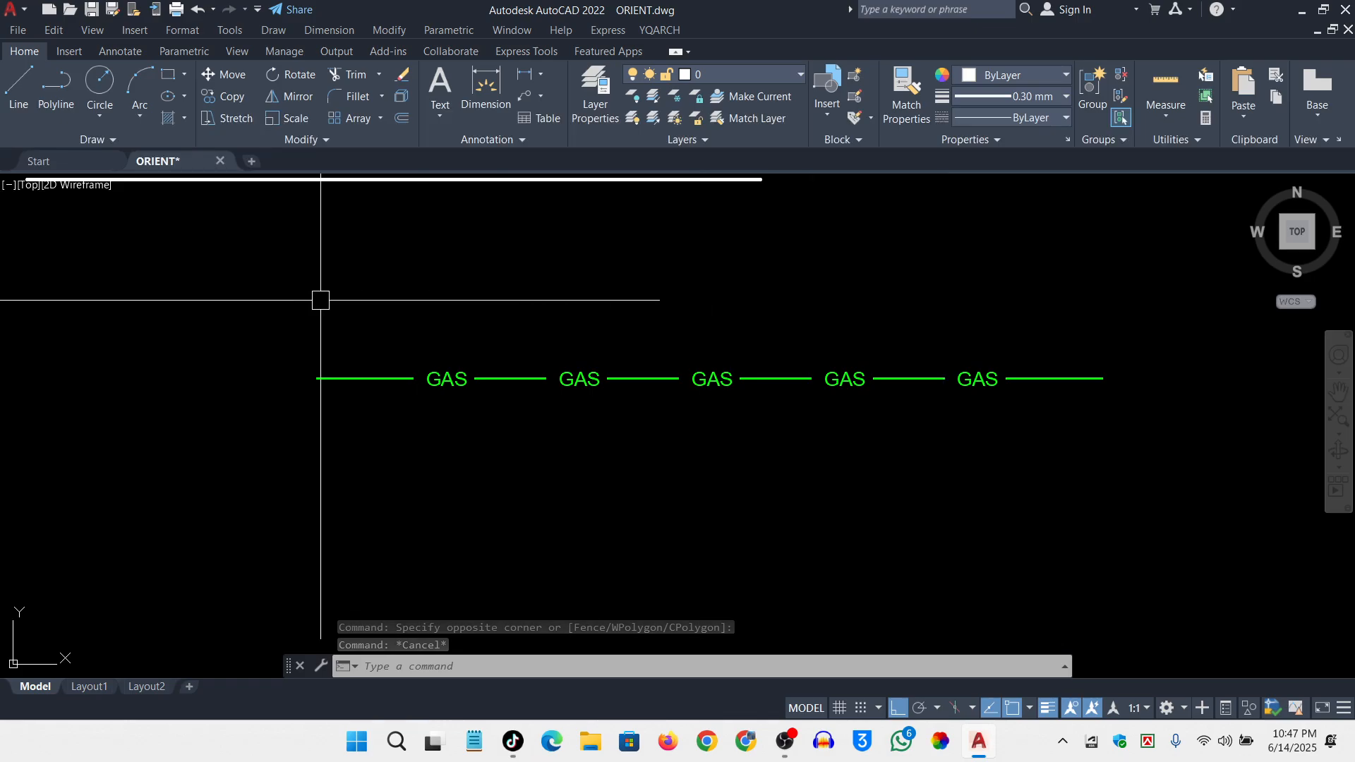
{"action": "scroll", "coordinate": [412, 303], "scroll_direction": "down", "scroll_amount": 2}
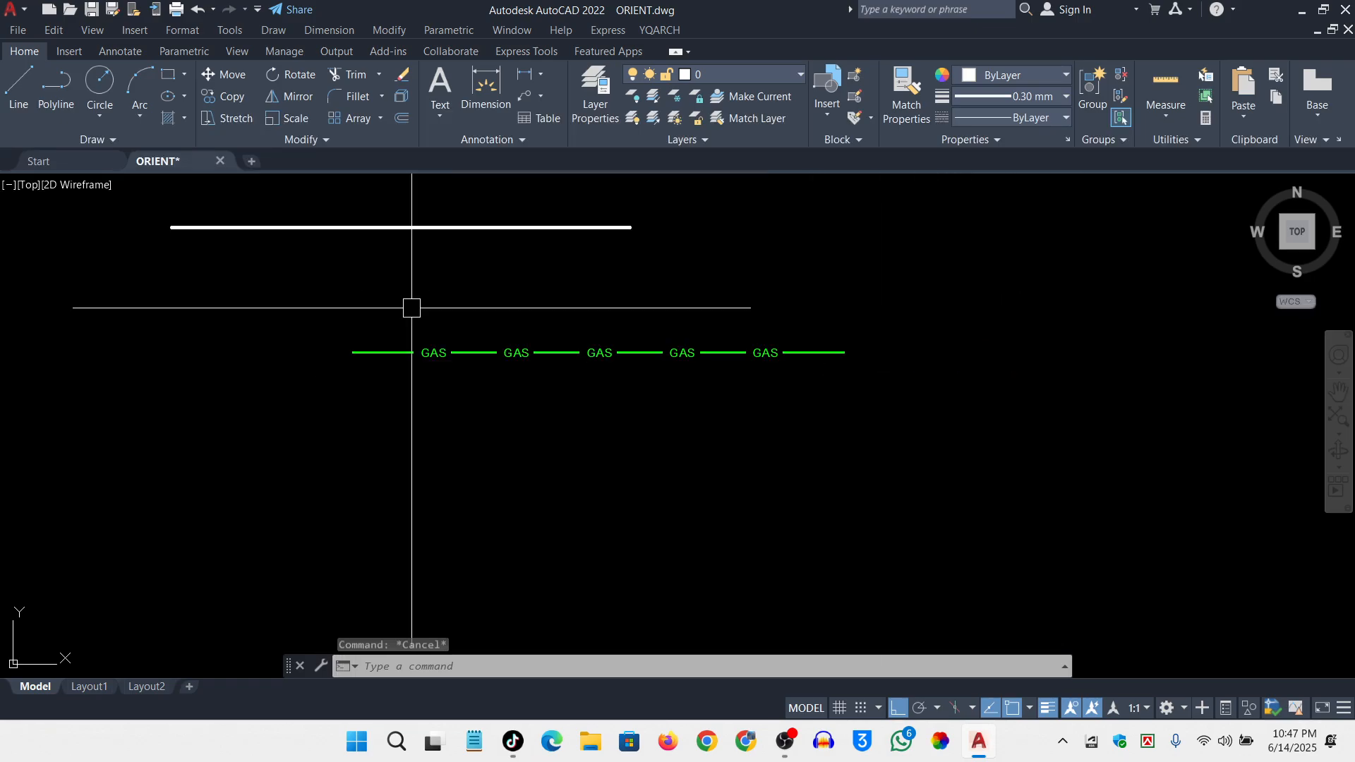
{"action": "key", "text": "Escape"}
{"action": "left_click", "coordinate": [19, 89]}
{"action": "scroll", "coordinate": [387, 421], "scroll_direction": "up", "scroll_amount": 2}
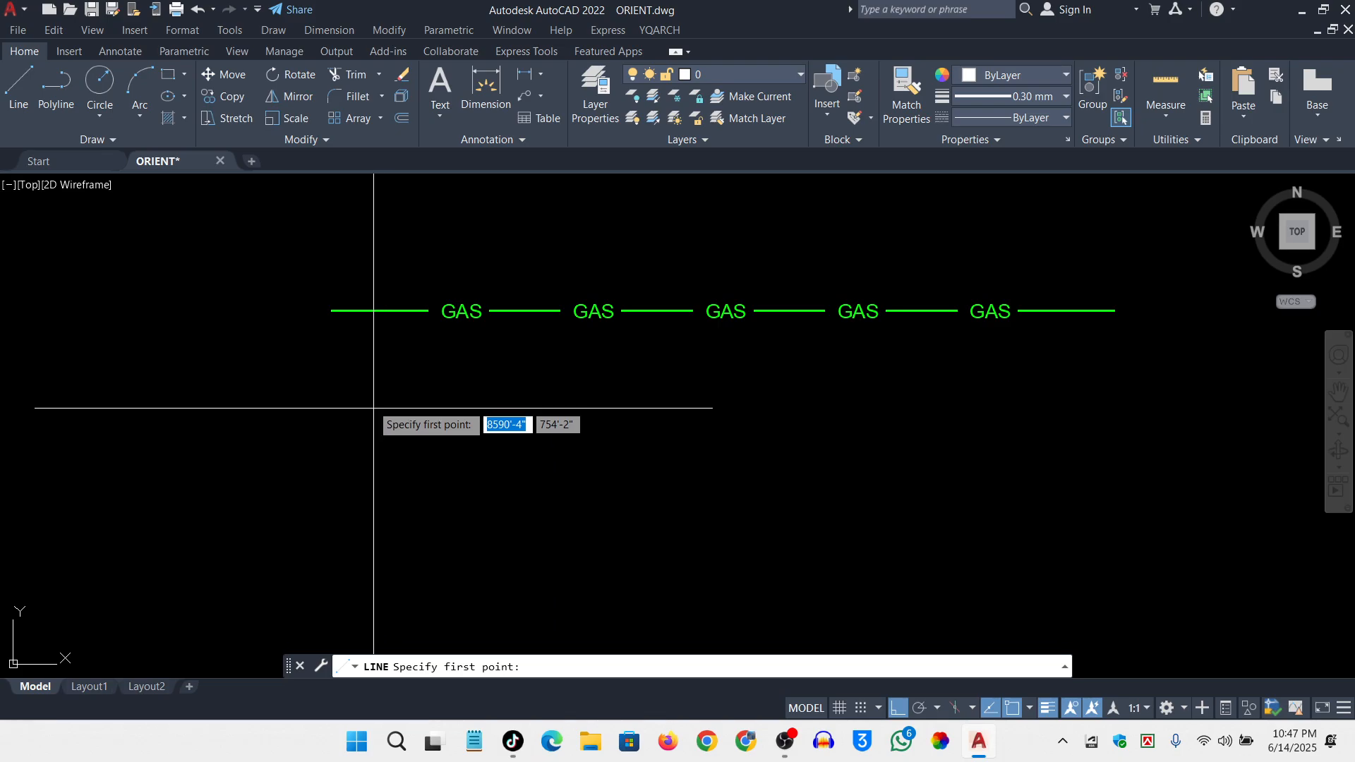
{"action": "left_click", "coordinate": [334, 394]}
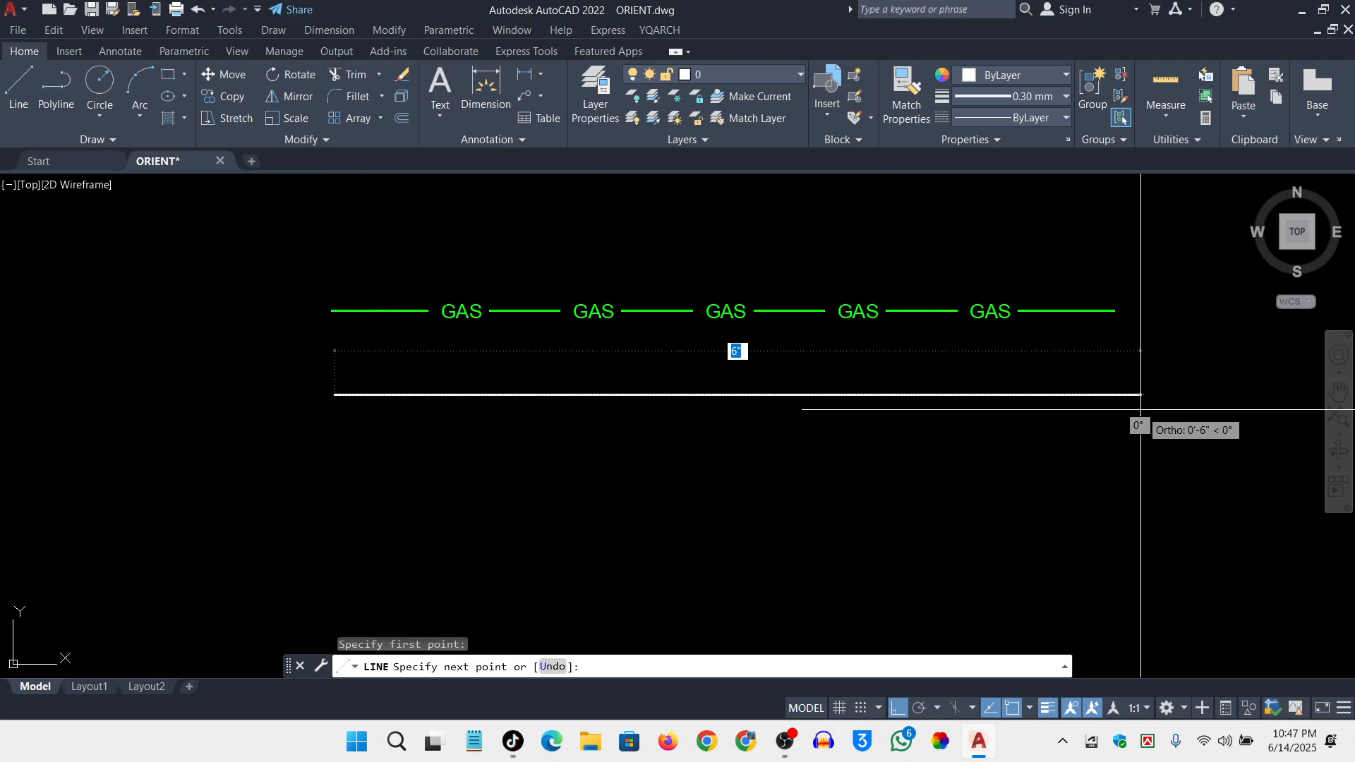
{"action": "left_click", "coordinate": [1108, 403]}
{"action": "key", "text": "Escape"}
Select the white line directly below the gas line and change its color to red
{"action": "left_click", "coordinate": [1129, 360]}
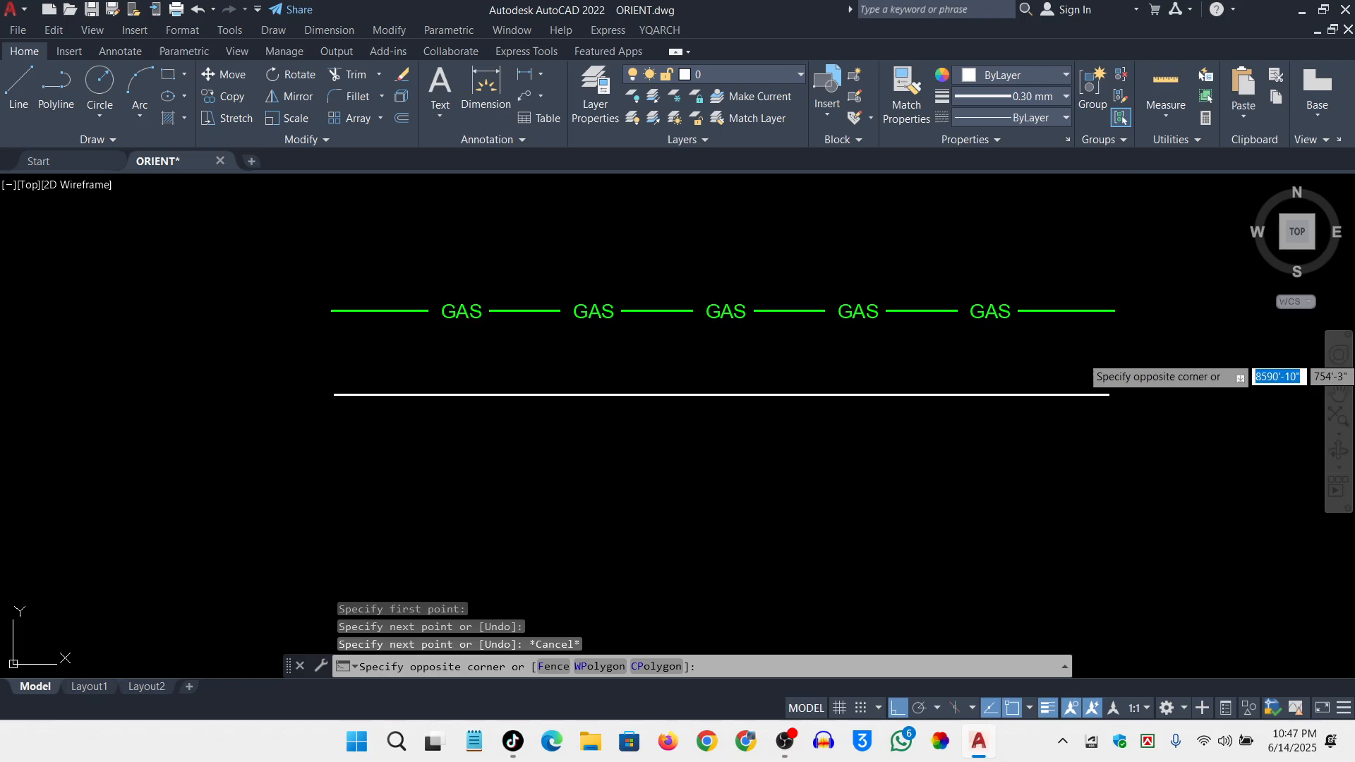
{"action": "left_click", "coordinate": [1067, 413]}
{"action": "left_click", "coordinate": [999, 73]}
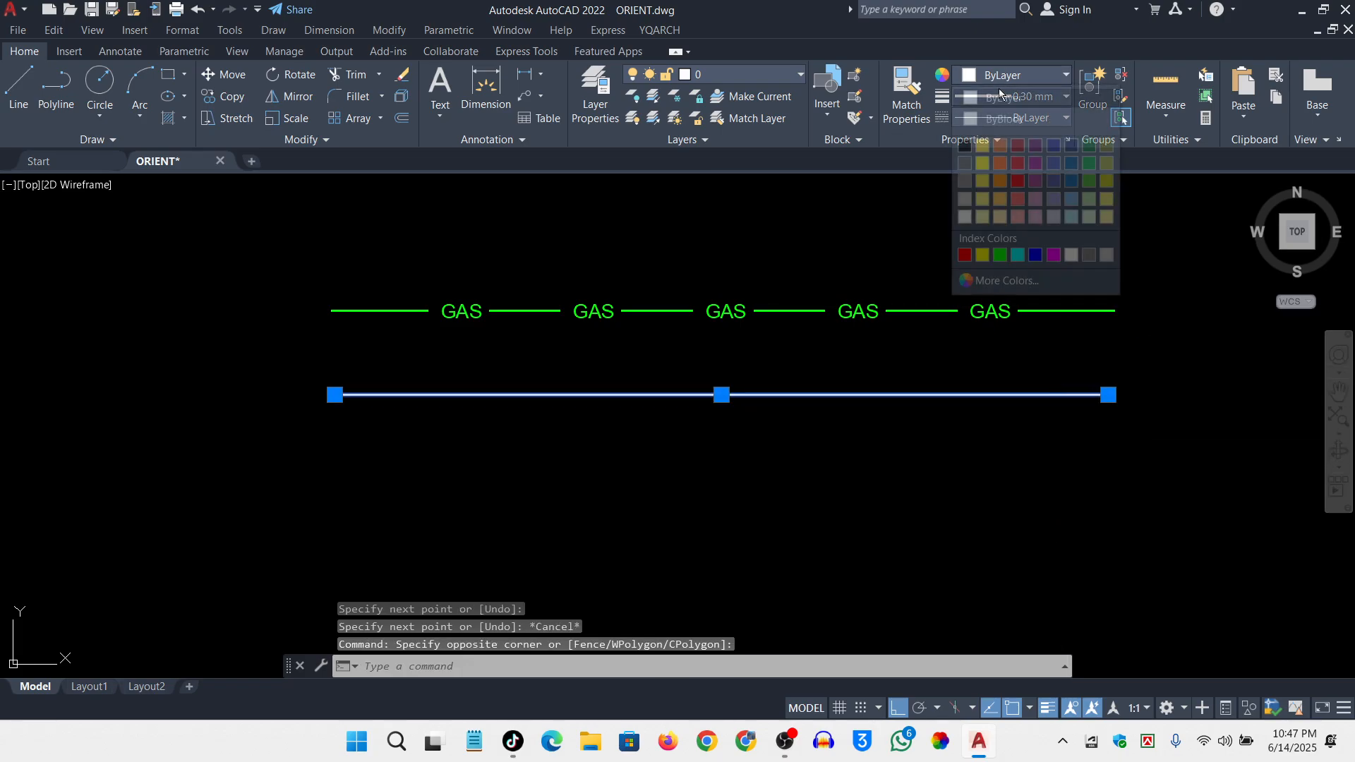
{"action": "left_click", "coordinate": [964, 254]}
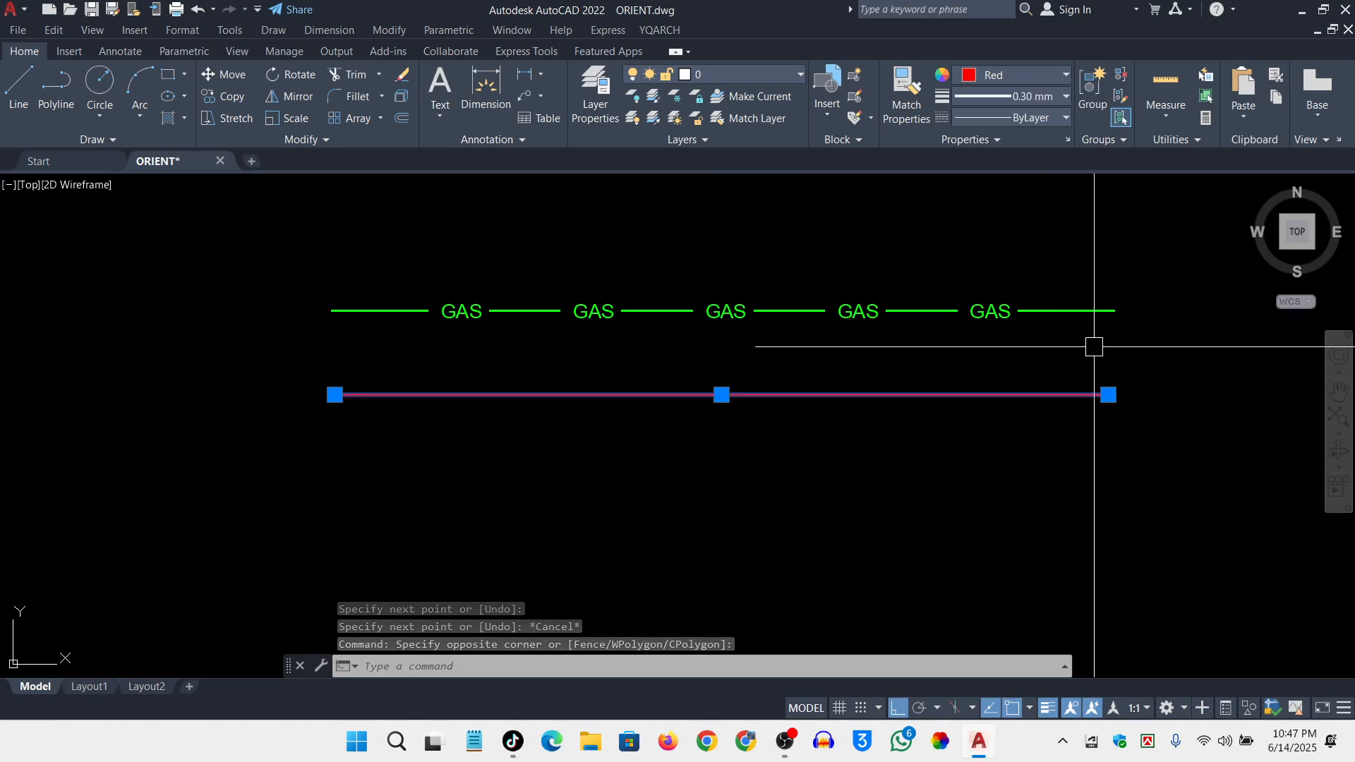
{"action": "left_click", "coordinate": [1030, 118]}
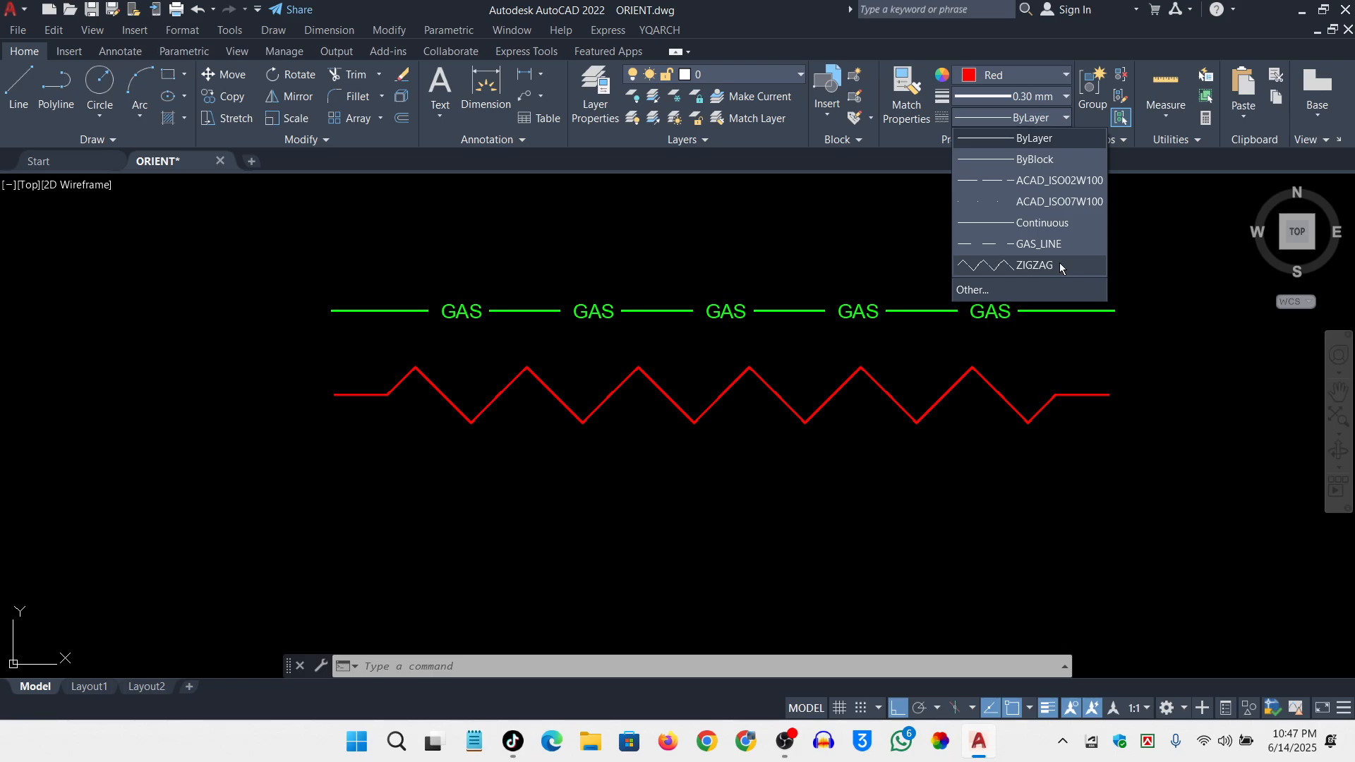
{"action": "left_click", "coordinate": [1162, 364]}
{"action": "key", "text": "Escape"}
Change the red line's linetype to ZIGZAG and deselect it
{"action": "left_click", "coordinate": [1162, 367]}
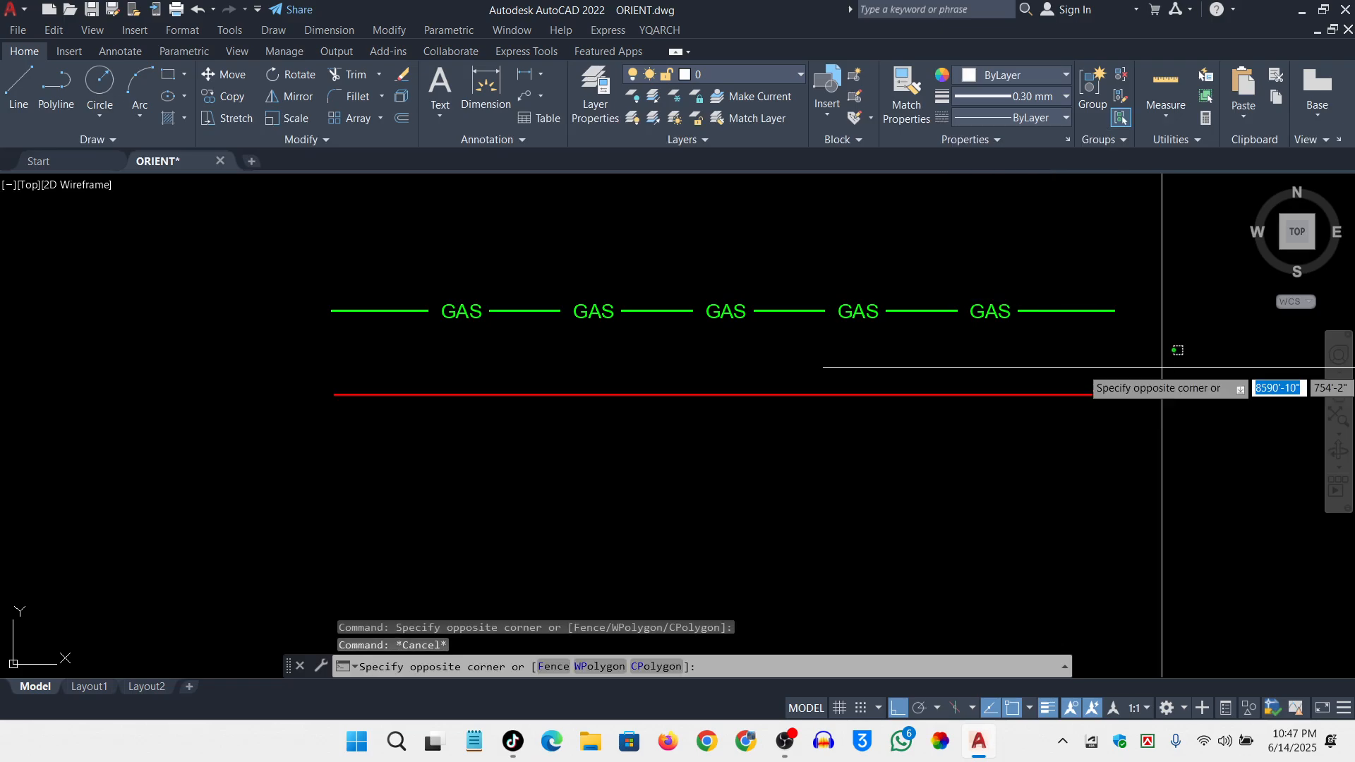
{"action": "left_click", "coordinate": [998, 475]}
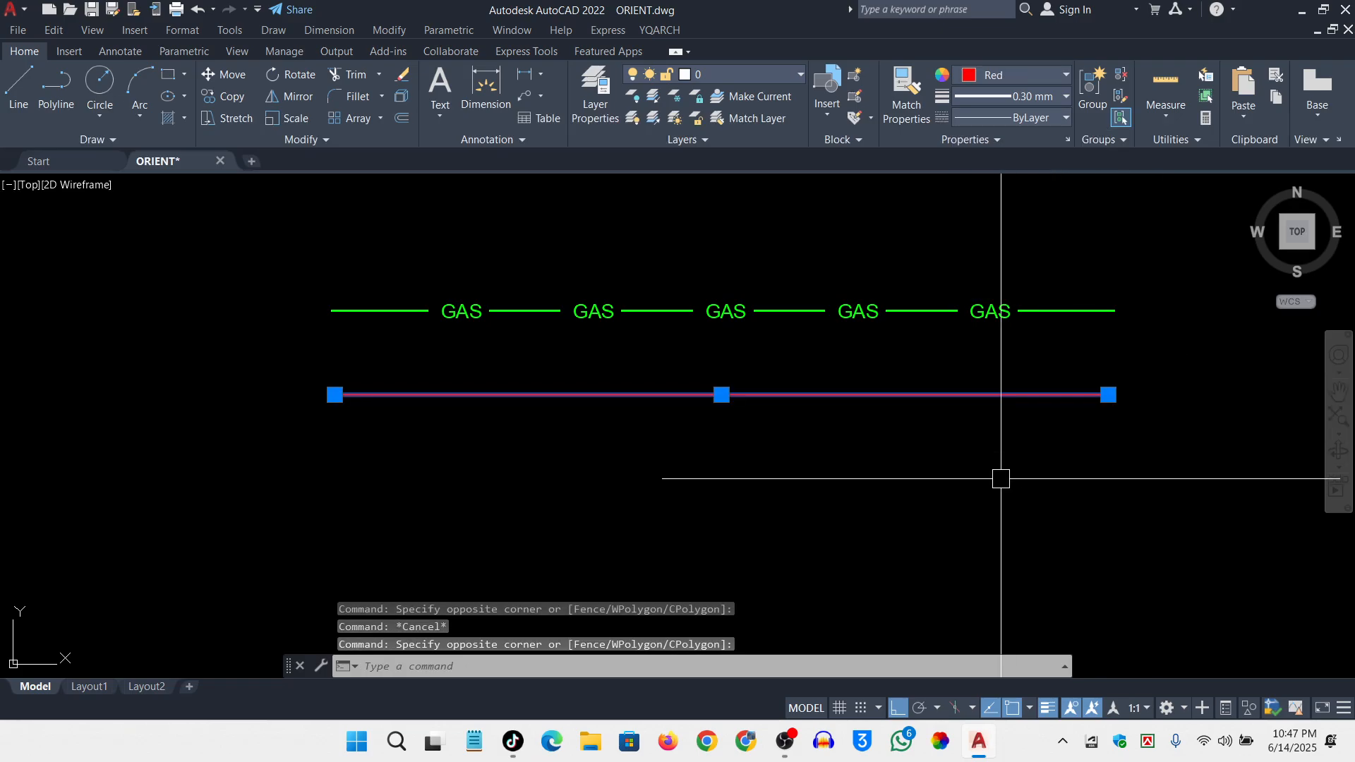
{"action": "left_click", "coordinate": [1048, 120]}
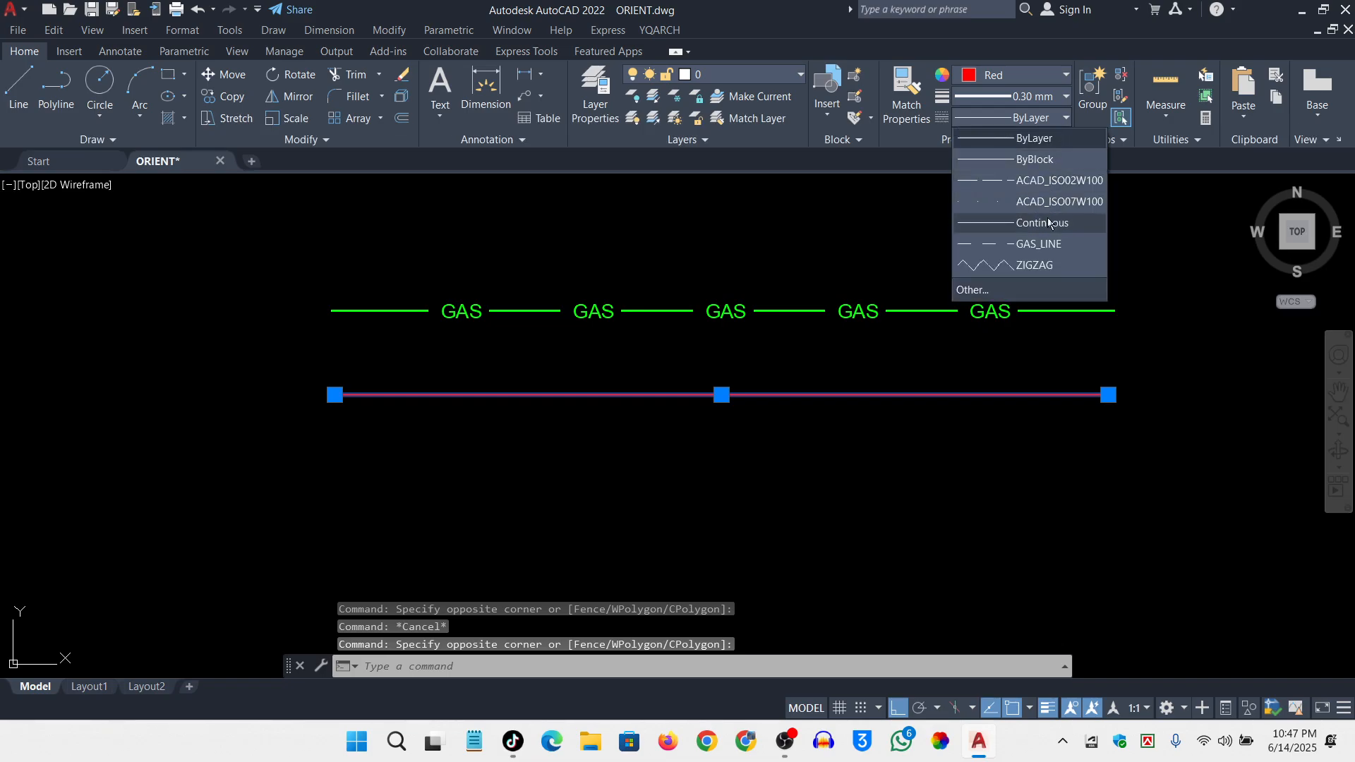
{"action": "left_click", "coordinate": [1056, 264]}
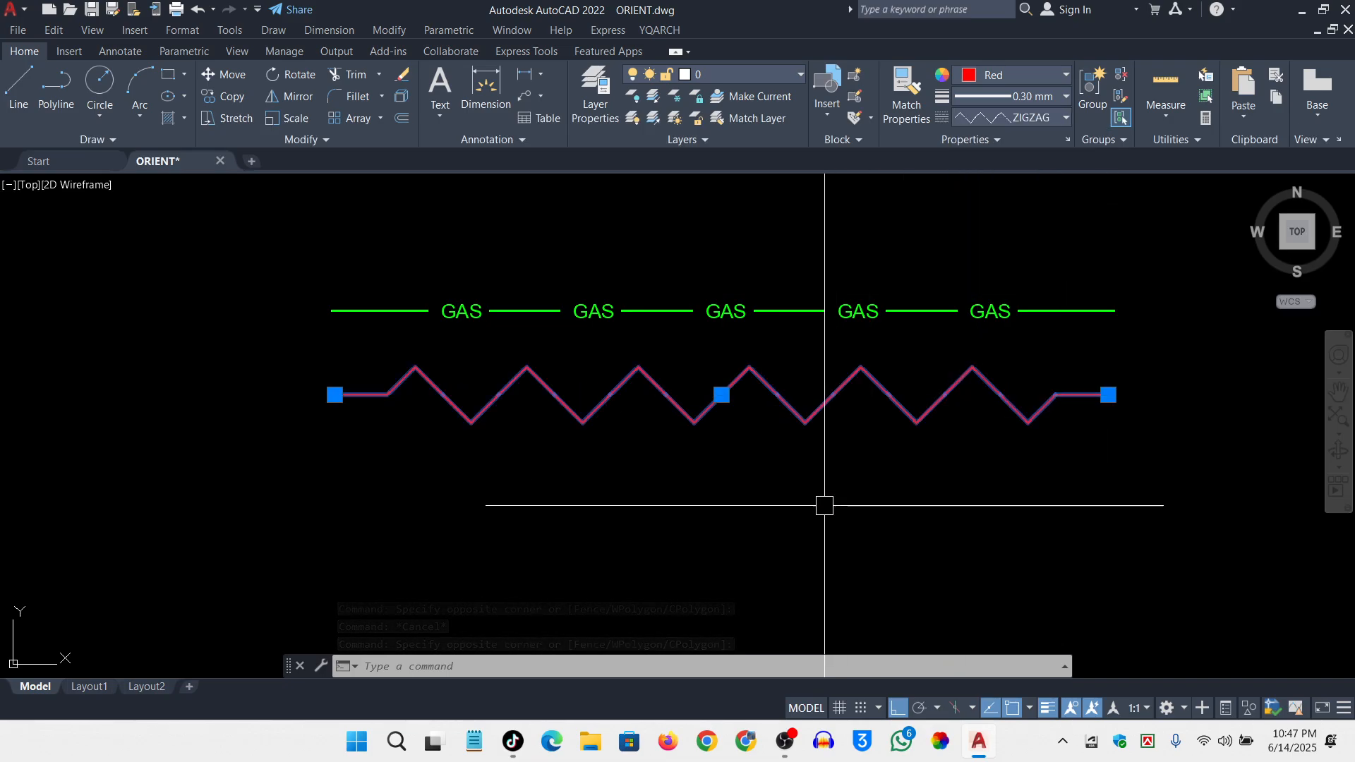
{"action": "key", "text": "Escape"}
{"action": "scroll", "coordinate": [871, 395], "scroll_direction": "down", "scroll_amount": 2}
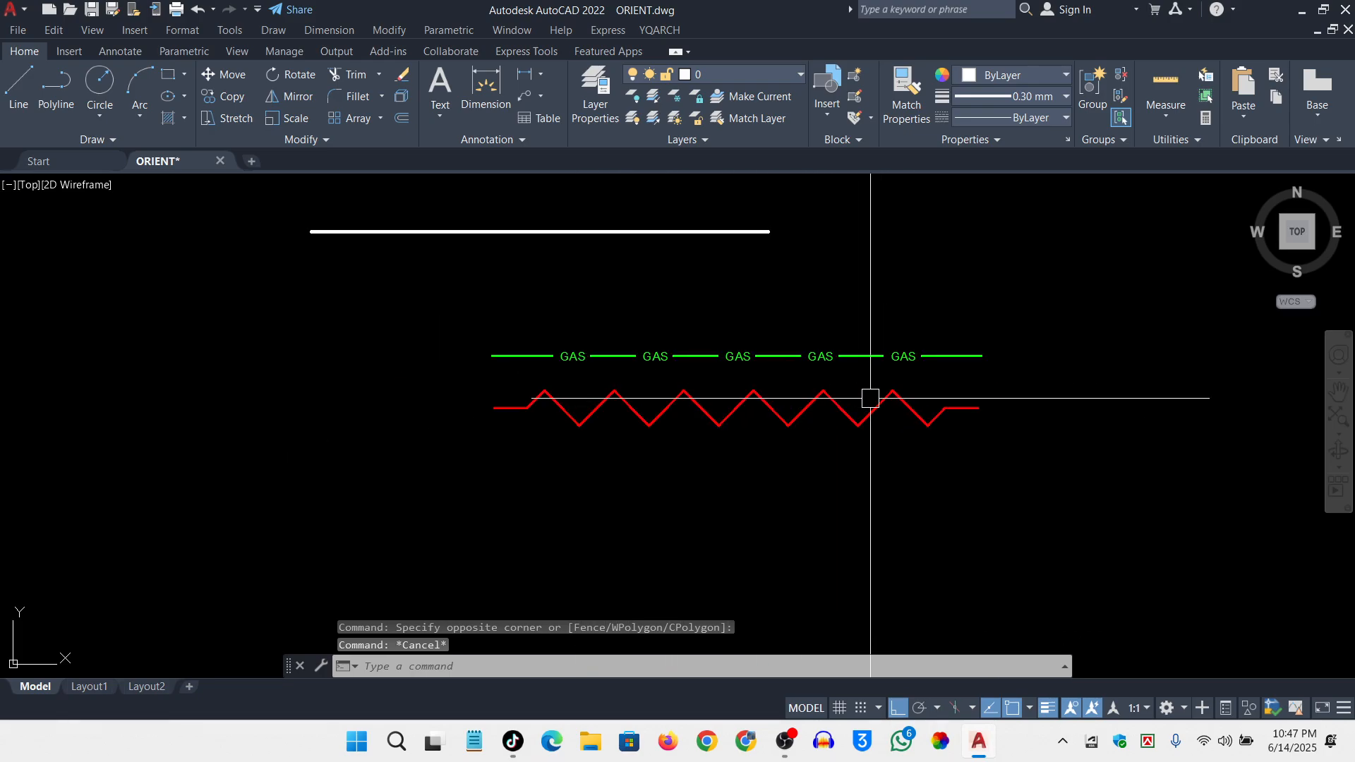
{"action": "scroll", "coordinate": [638, 396], "scroll_direction": "up", "scroll_amount": 4}
{"action": "scroll", "coordinate": [676, 422], "scroll_direction": "down", "scroll_amount": 4}
{"action": "scroll", "coordinate": [1016, 415], "scroll_direction": "up", "scroll_amount": 2}
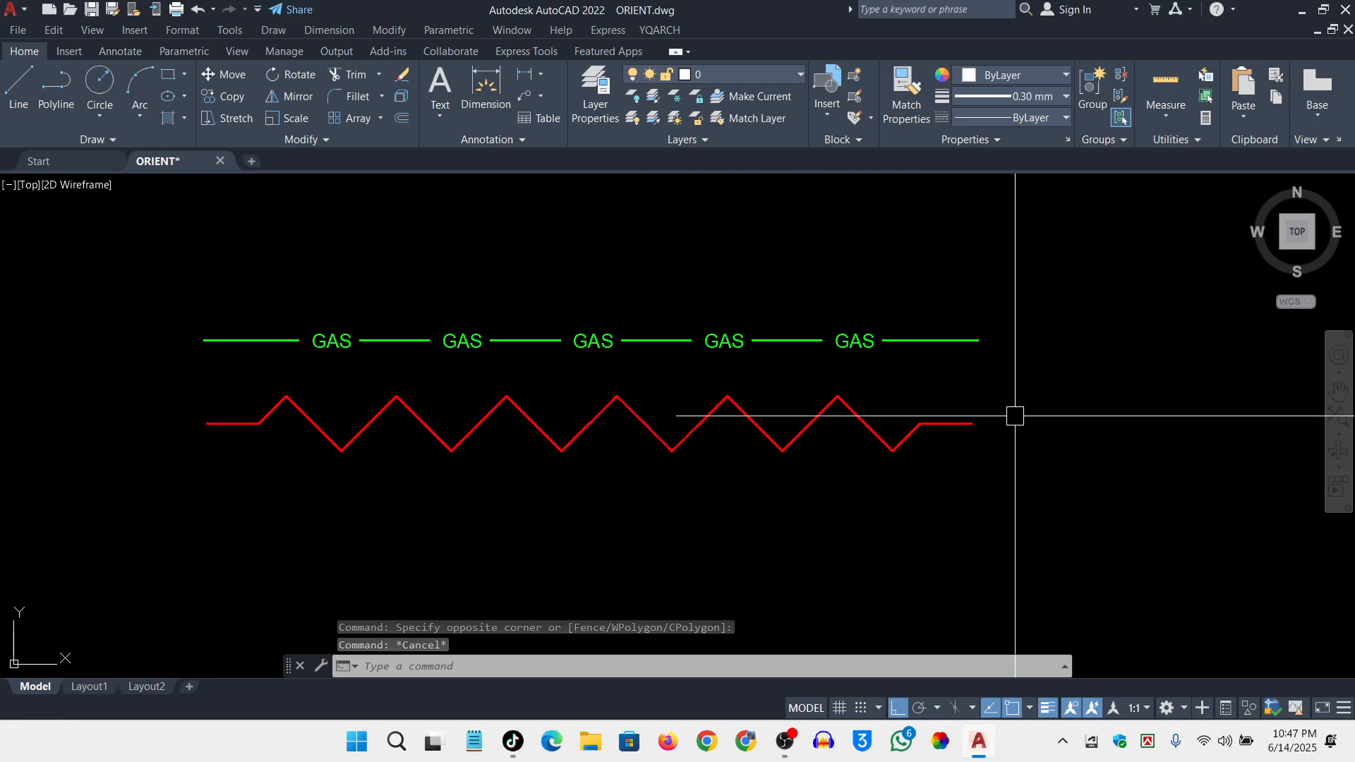
{"action": "left_click", "coordinate": [1018, 391]}
{"action": "left_click", "coordinate": [866, 489]}
{"action": "key", "text": "Escape"}
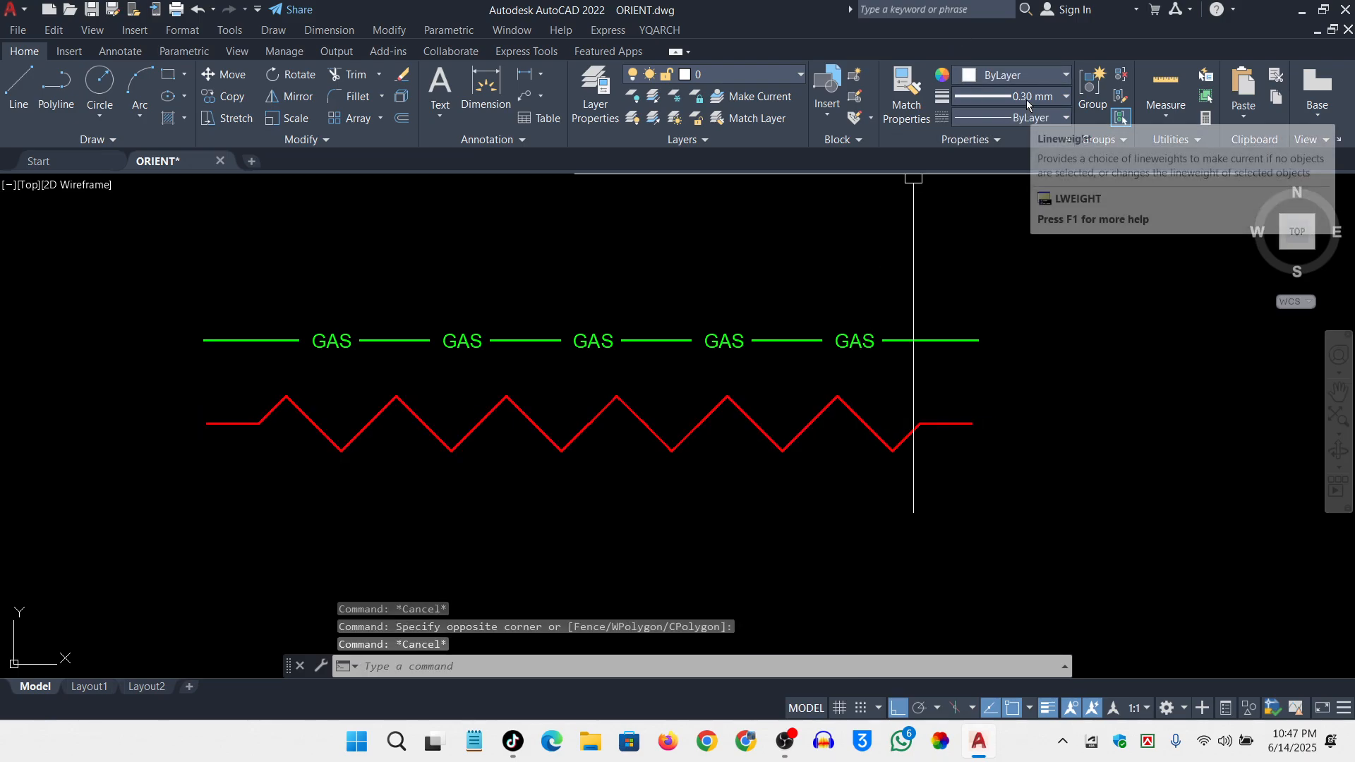
Draw a horizontal line below the red zigzag line, spanning about the same length
{"action": "left_click", "coordinate": [19, 90]}
{"action": "left_click", "coordinate": [214, 523]}
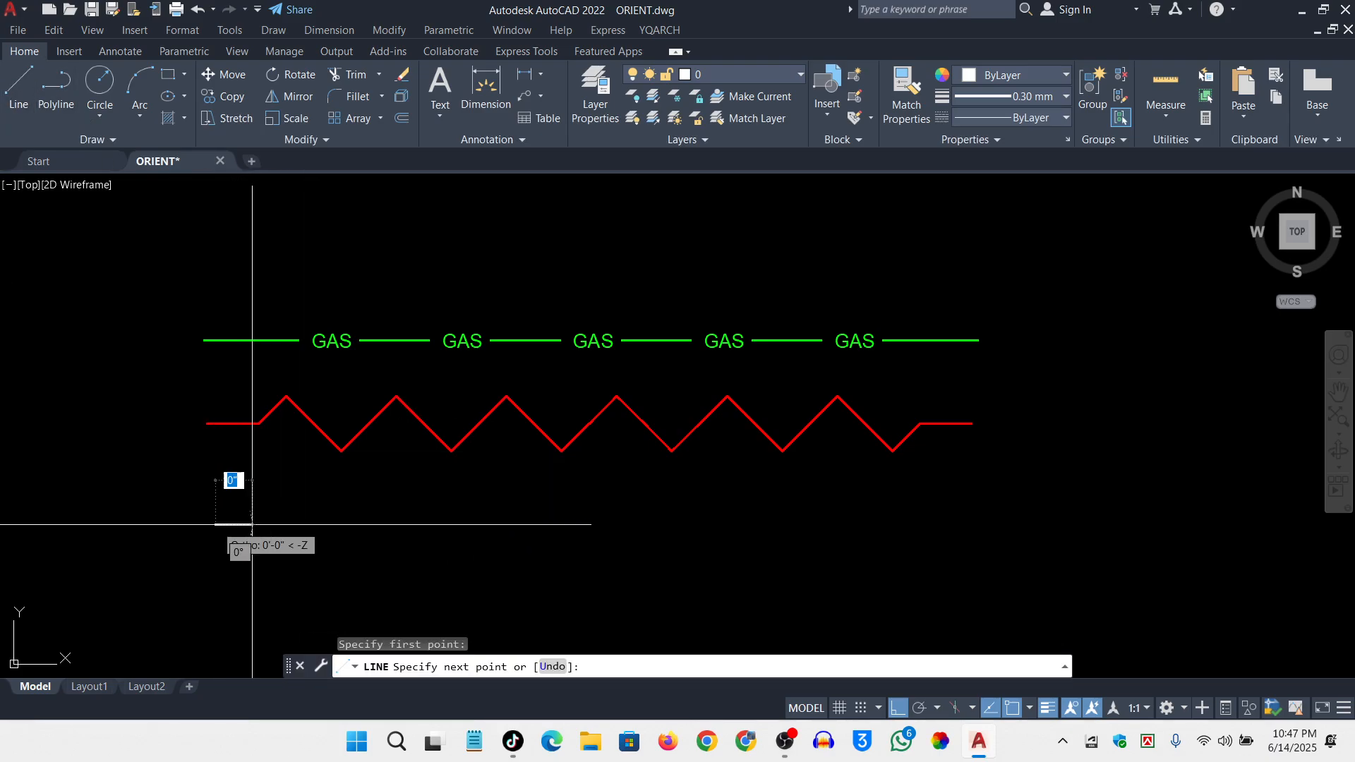
{"action": "left_click", "coordinate": [975, 523]}
{"action": "key", "text": "Escape"}
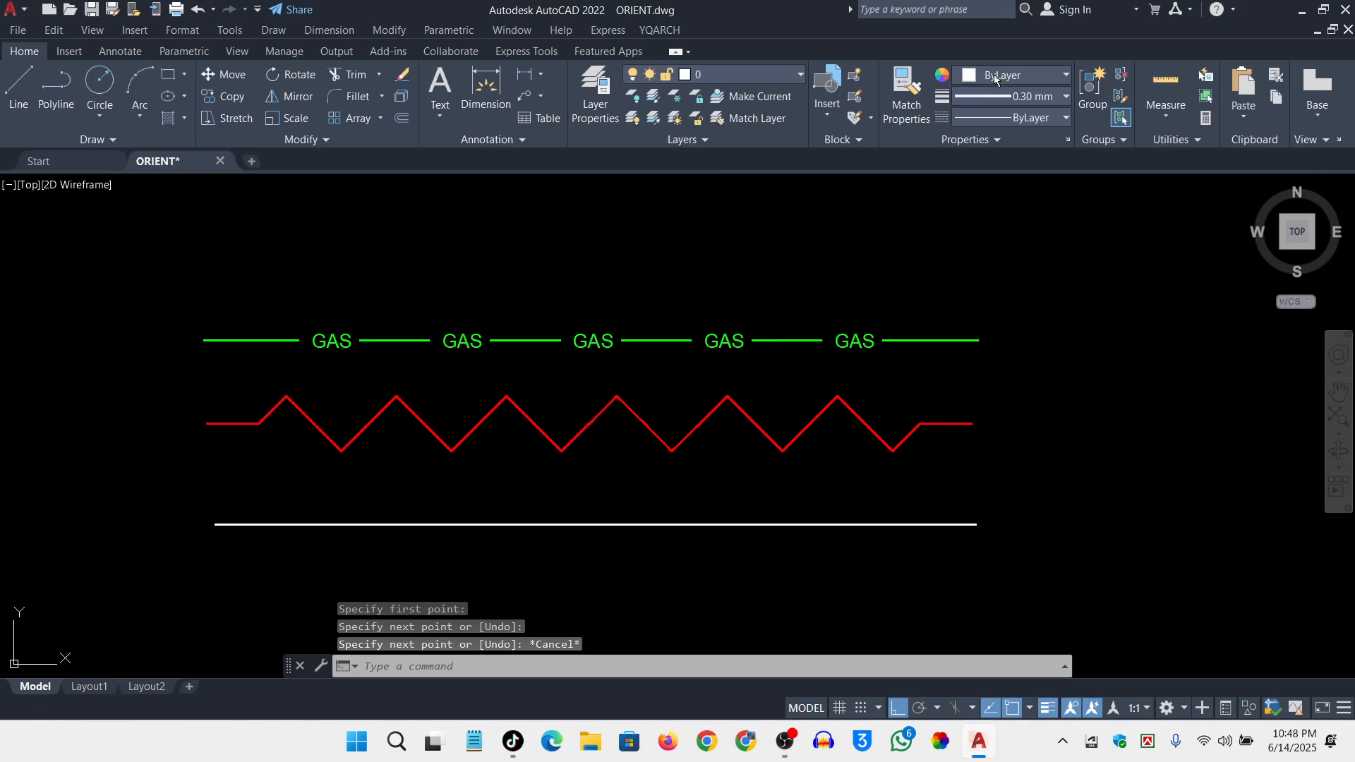
Set the current color to yellow and change the white line below the red zigzag to yellow
{"action": "left_click", "coordinate": [993, 74]}
{"action": "left_click", "coordinate": [981, 255]}
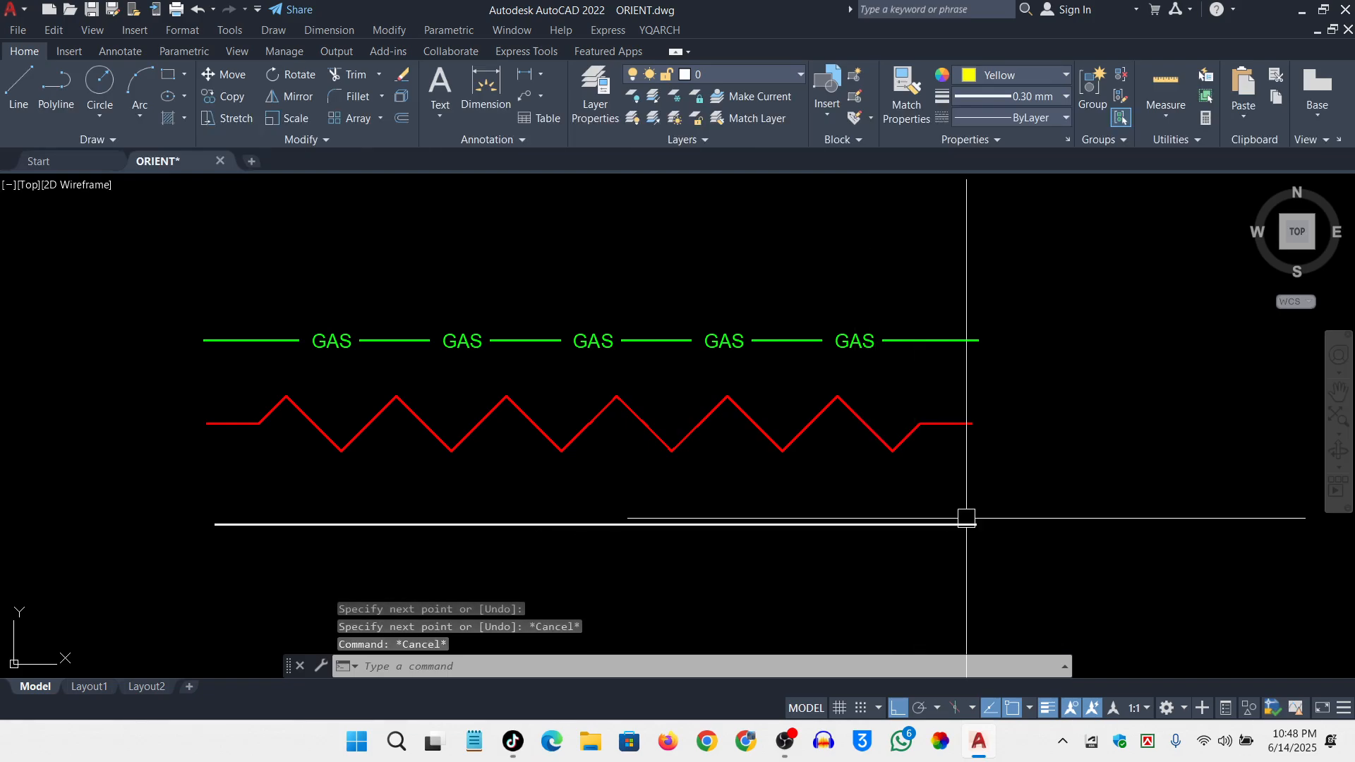
{"action": "left_click", "coordinate": [984, 546]}
{"action": "left_click", "coordinate": [964, 488]}
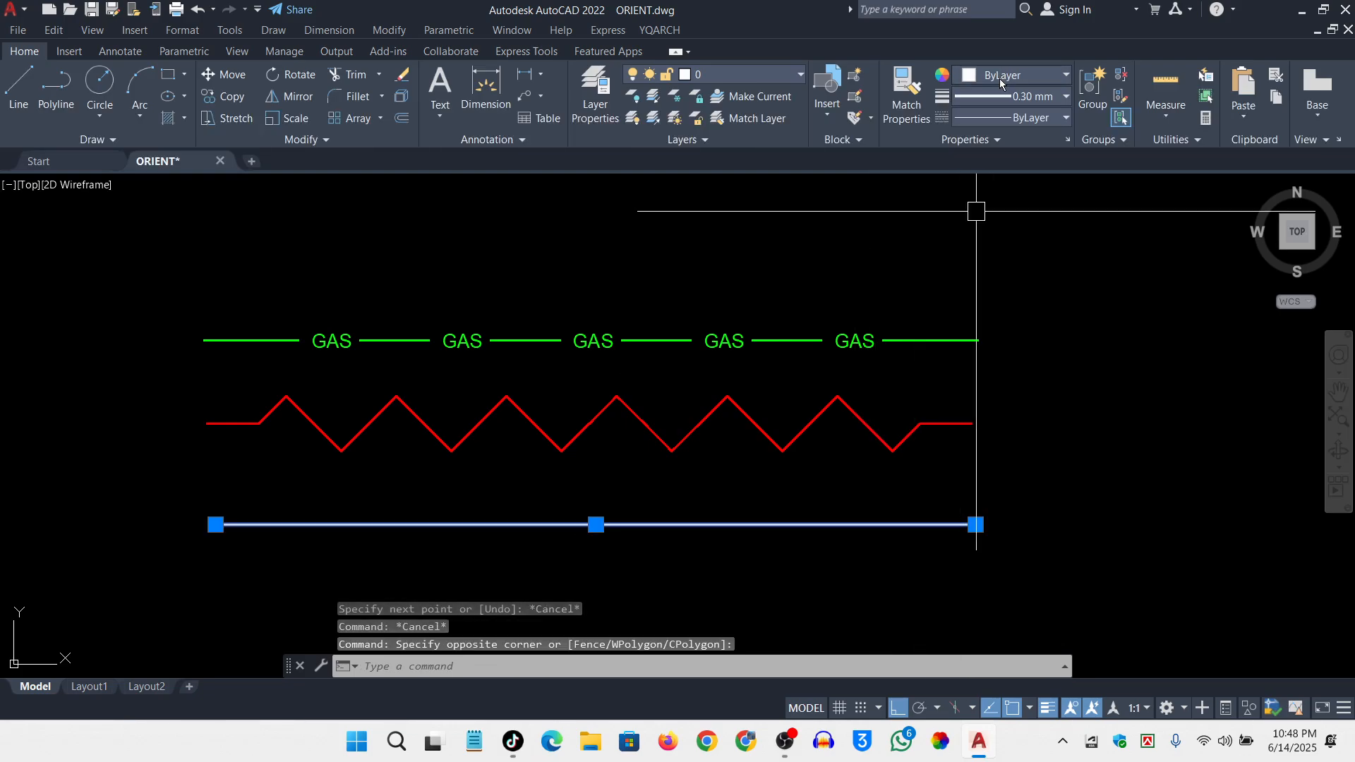
{"action": "left_click", "coordinate": [999, 75]}
{"action": "left_click", "coordinate": [983, 255]}
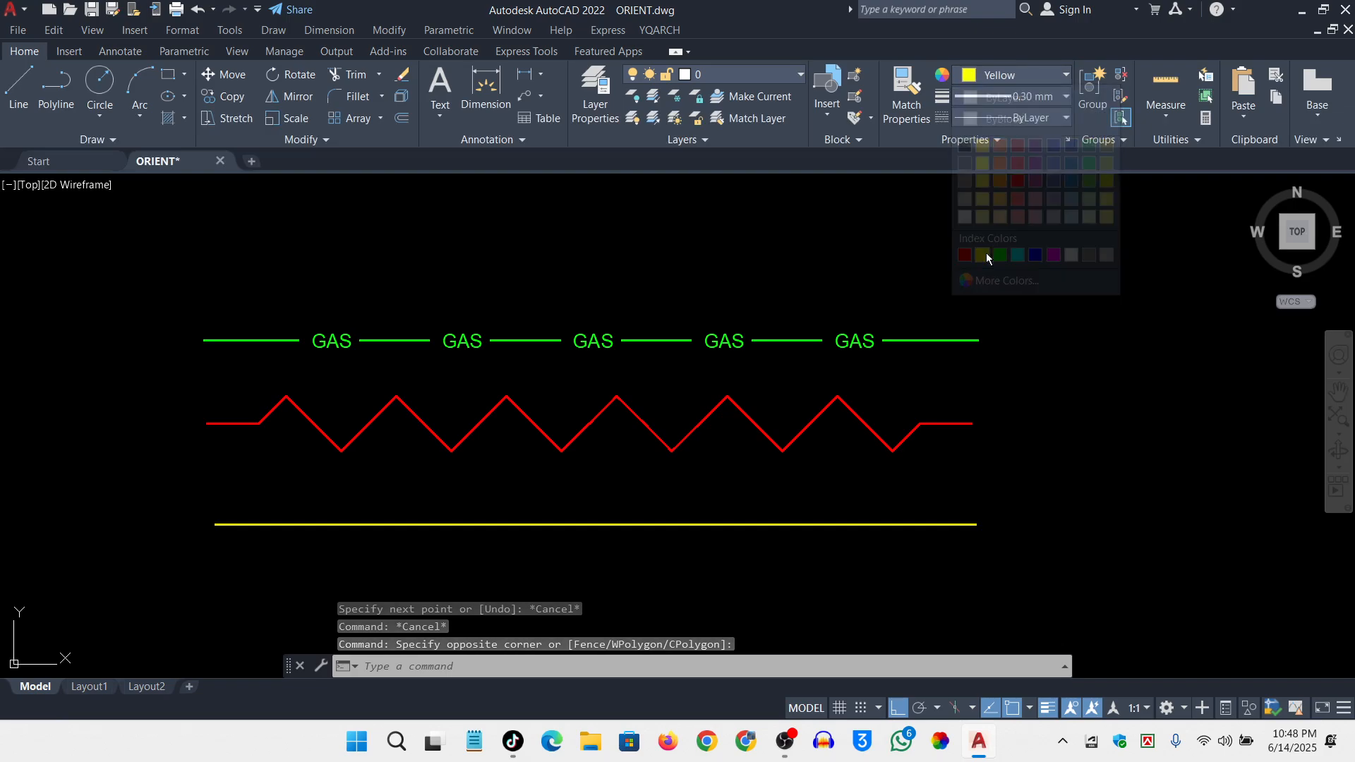
{"action": "key", "text": "Escape"}
Apply the ACAD_ISO02W100 linetype to the yellow line and deselect it
{"action": "scroll", "coordinate": [955, 415], "scroll_direction": "down", "scroll_amount": 4}
{"action": "scroll", "coordinate": [1028, 387], "scroll_direction": "up", "scroll_amount": 2}
{"action": "left_click", "coordinate": [1032, 389]}
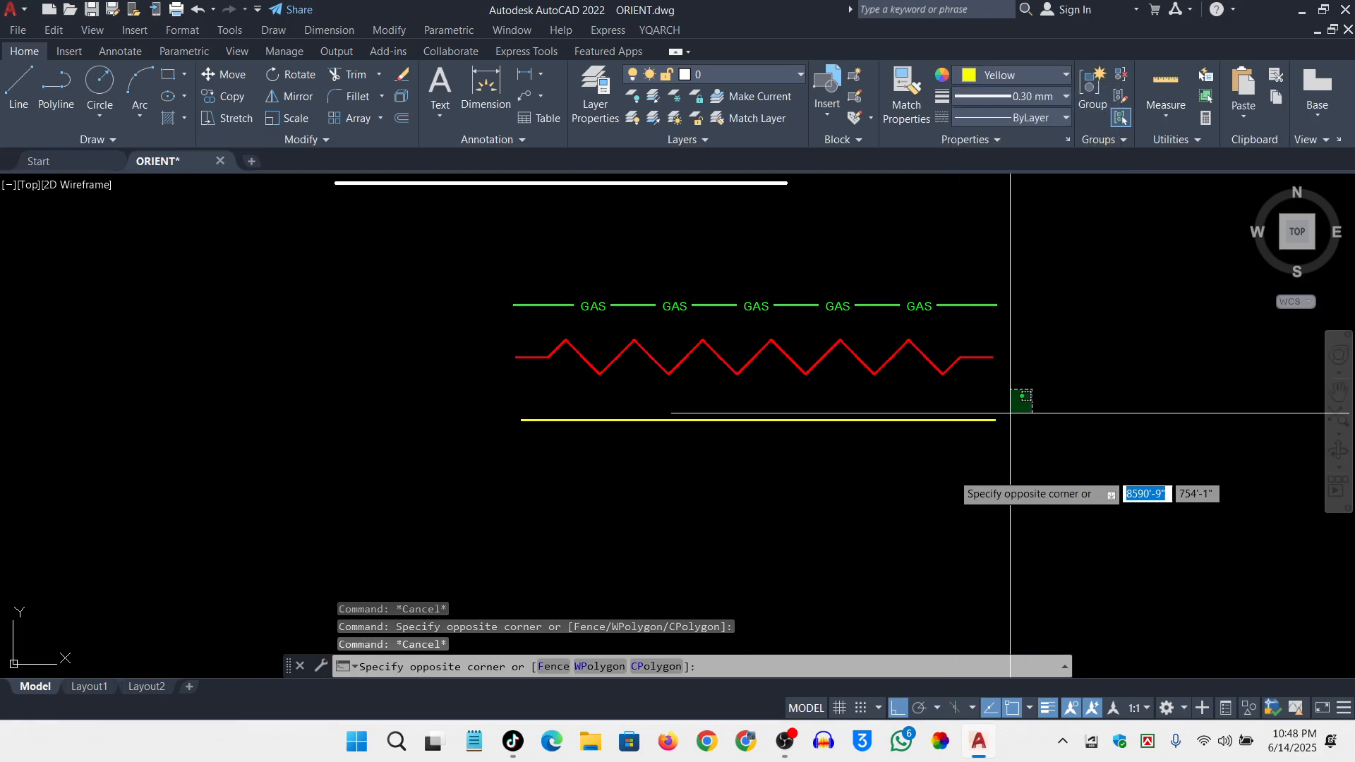
{"action": "left_click", "coordinate": [931, 518]}
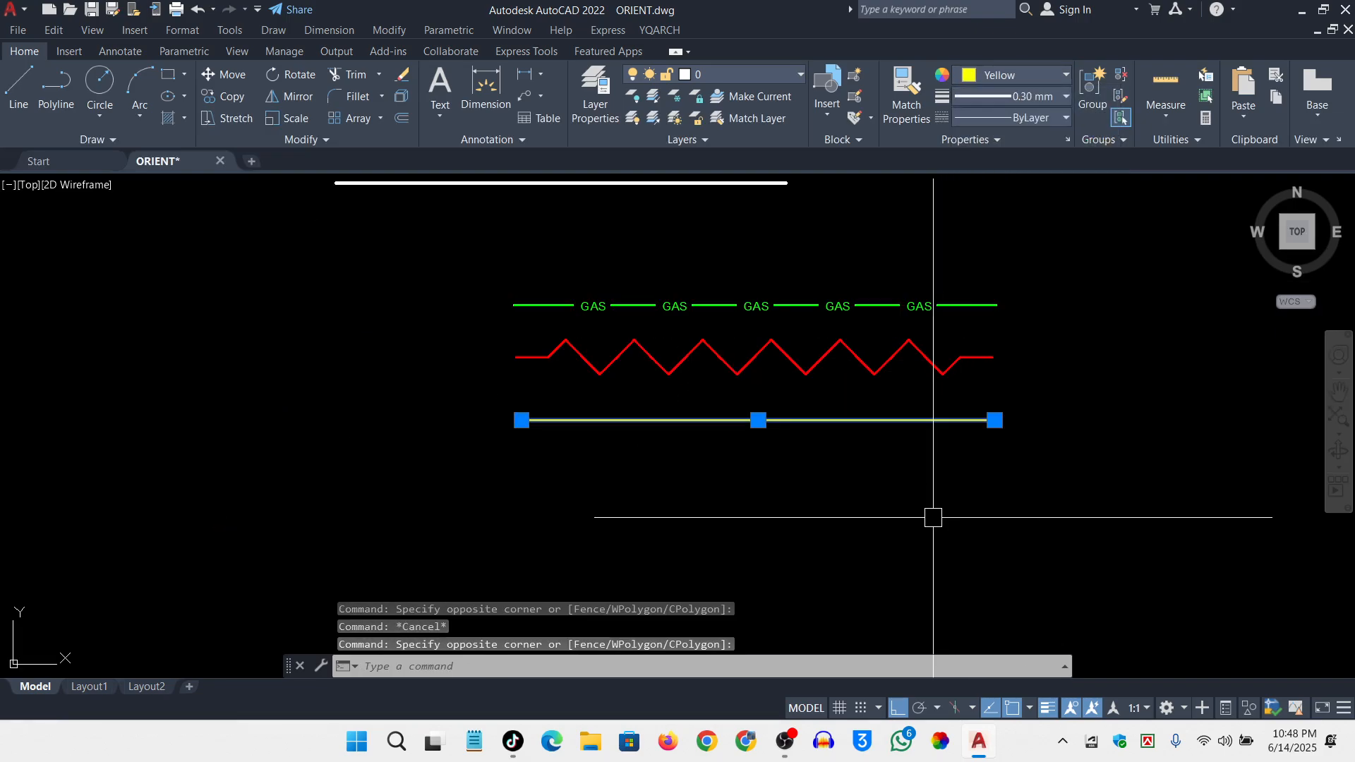
{"action": "left_click", "coordinate": [1061, 118]}
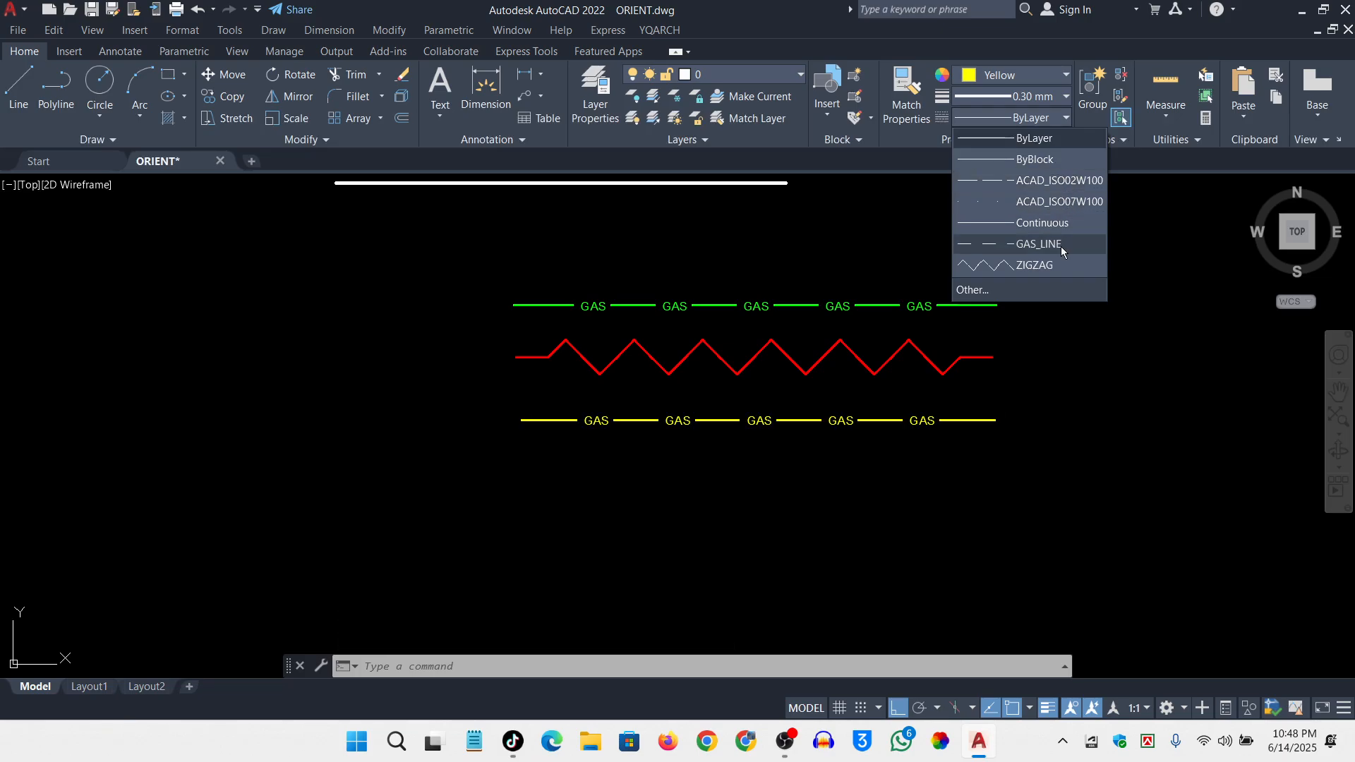
{"action": "left_click", "coordinate": [1062, 181]}
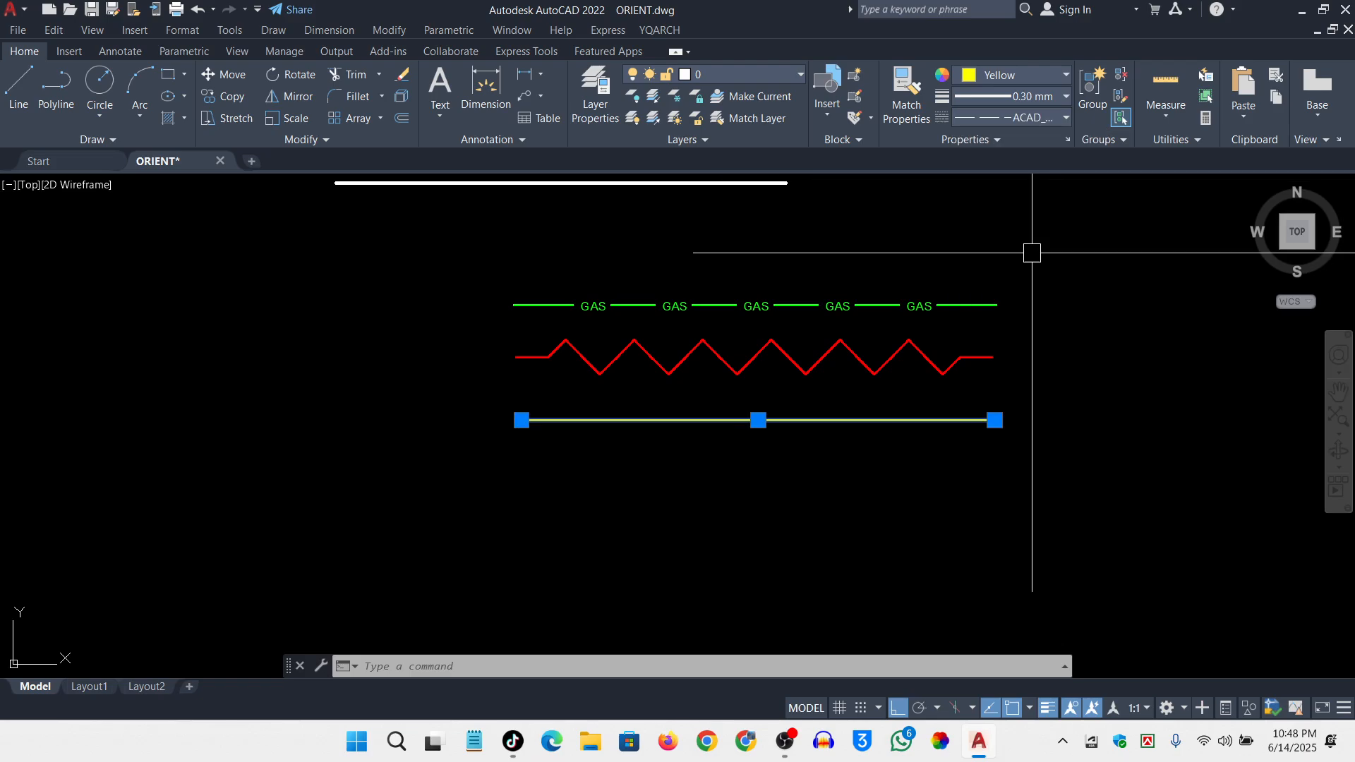
{"action": "scroll", "coordinate": [670, 420], "scroll_direction": "up", "scroll_amount": 4}
{"action": "key", "text": "Escape"}
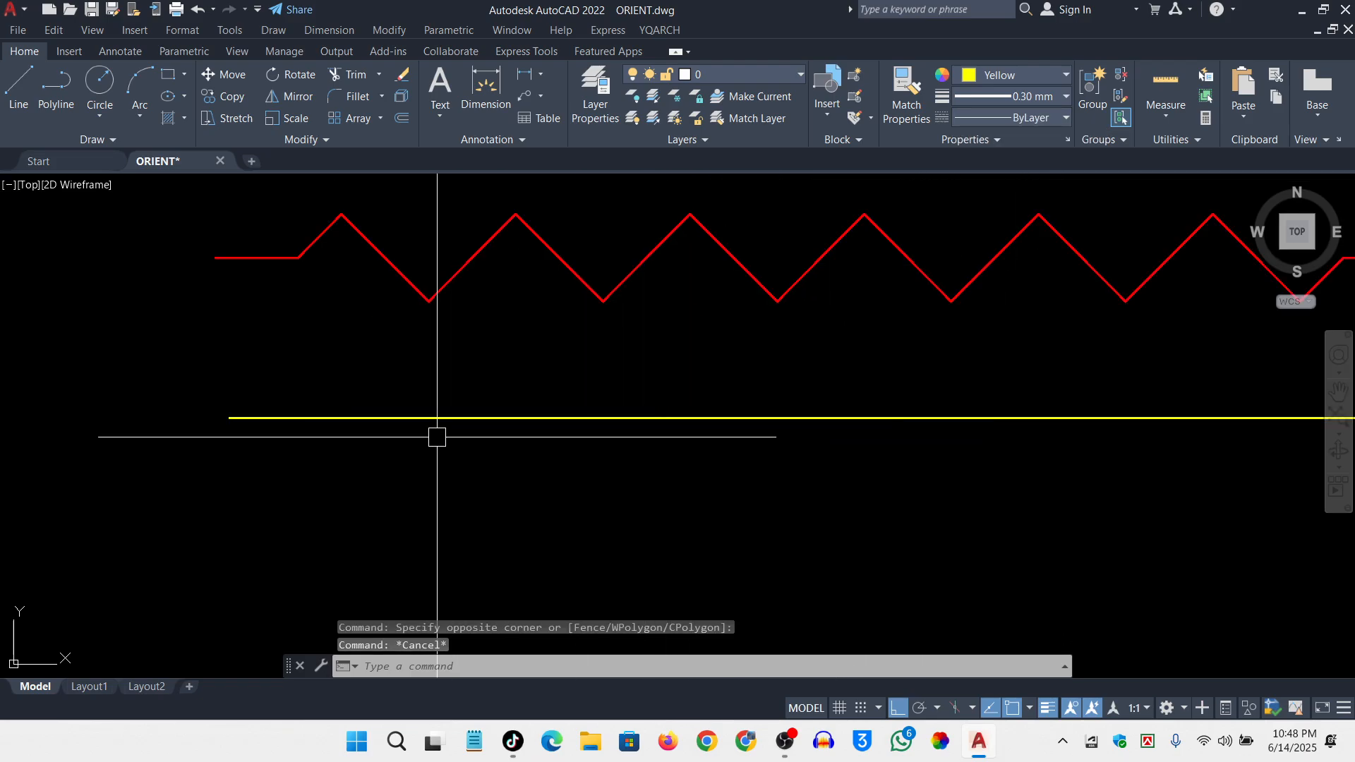
Examine the yellow line up close and check which linetype is assigned to it
{"action": "scroll", "coordinate": [282, 424], "scroll_direction": "up", "scroll_amount": 4}
{"action": "scroll", "coordinate": [275, 341], "scroll_direction": "up", "scroll_amount": 3}
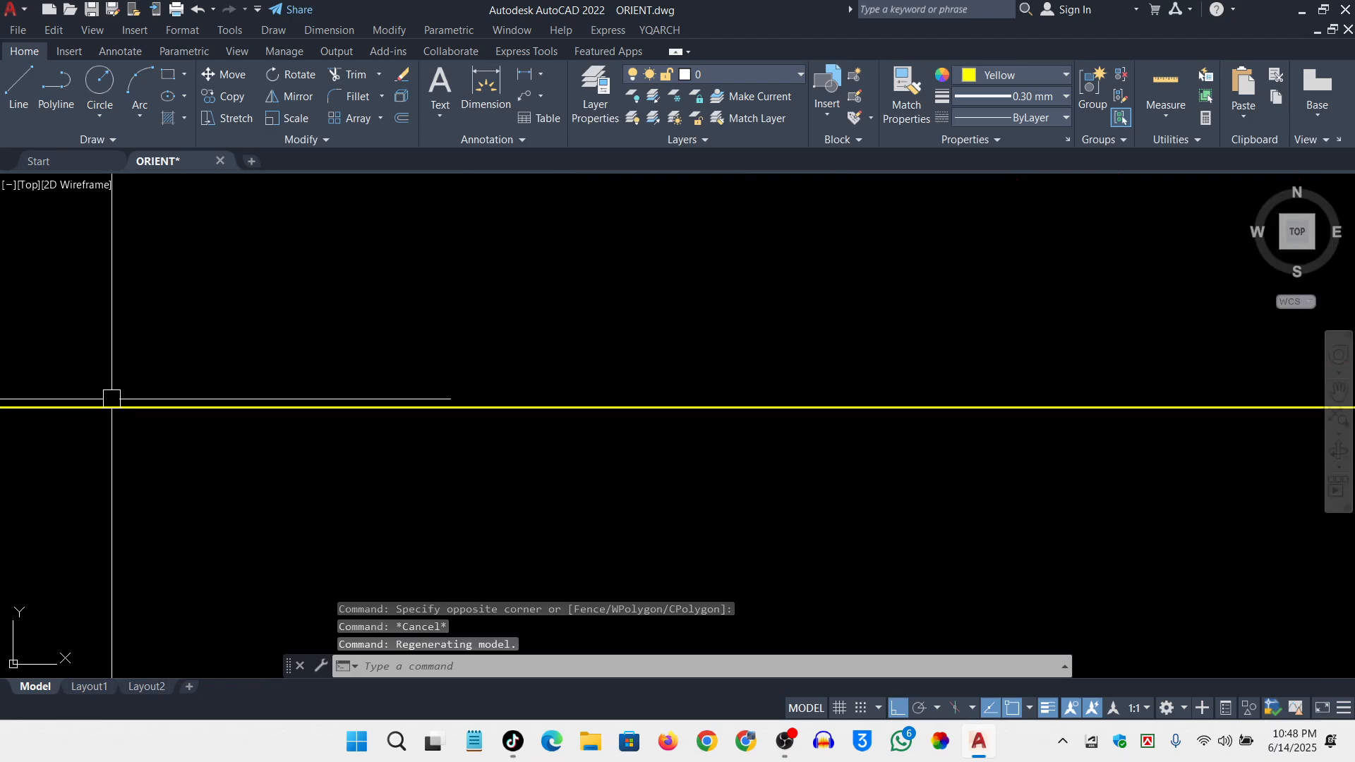
{"action": "scroll", "coordinate": [113, 398], "scroll_direction": "up", "scroll_amount": 3}
{"action": "scroll", "coordinate": [434, 330], "scroll_direction": "down", "scroll_amount": 5}
{"action": "scroll", "coordinate": [629, 375], "scroll_direction": "down", "scroll_amount": 5}
{"action": "scroll", "coordinate": [868, 393], "scroll_direction": "down", "scroll_amount": 10}
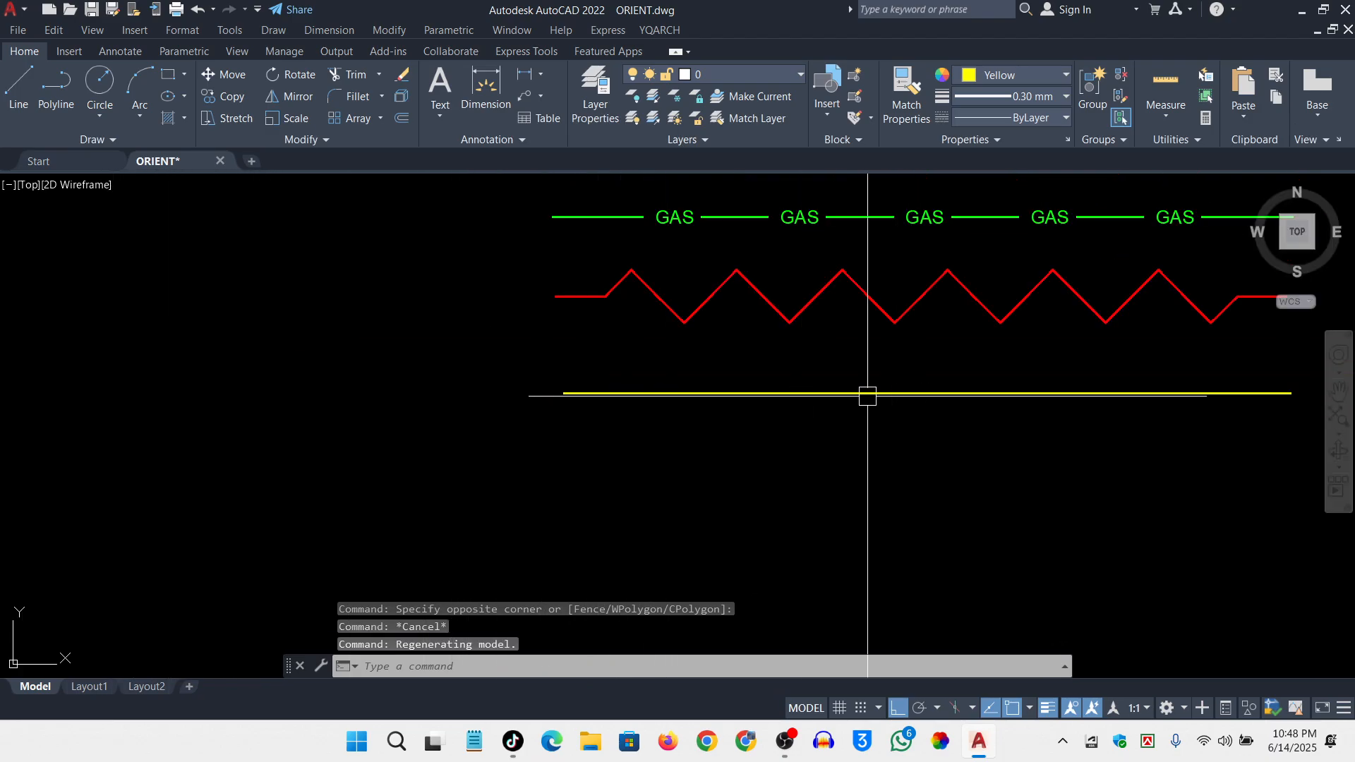
{"action": "scroll", "coordinate": [986, 402], "scroll_direction": "up", "scroll_amount": 10}
{"action": "left_click", "coordinate": [941, 325]}
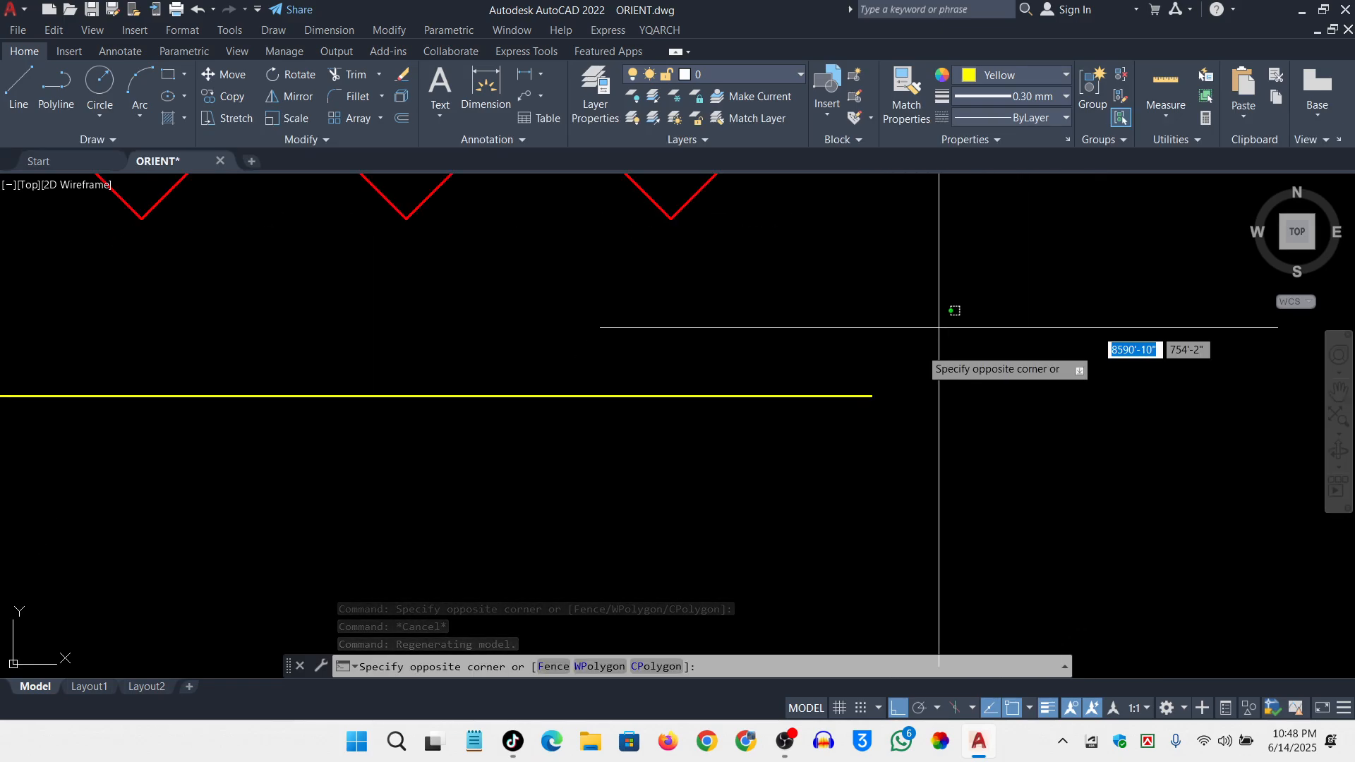
{"action": "left_click", "coordinate": [817, 423]}
{"action": "left_click", "coordinate": [1065, 118]}
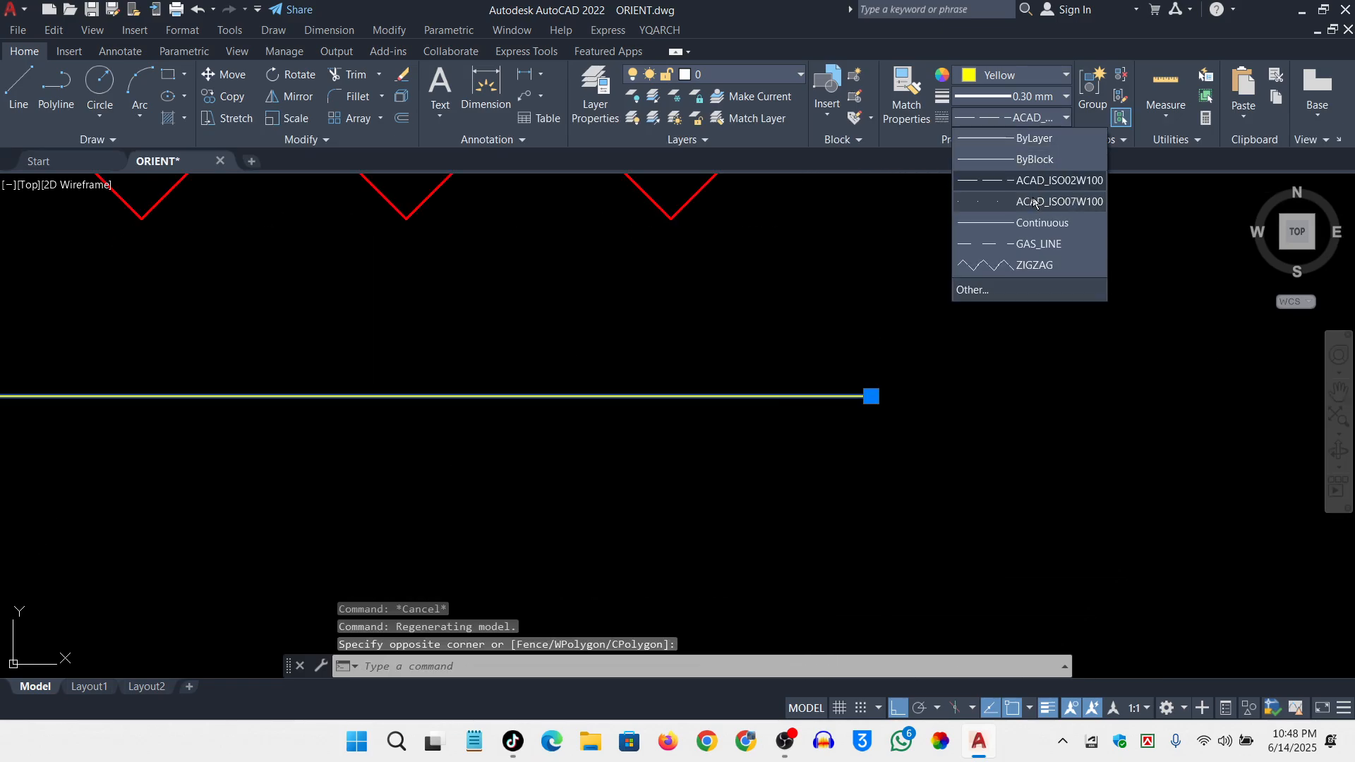
{"action": "key", "text": "Escape"}
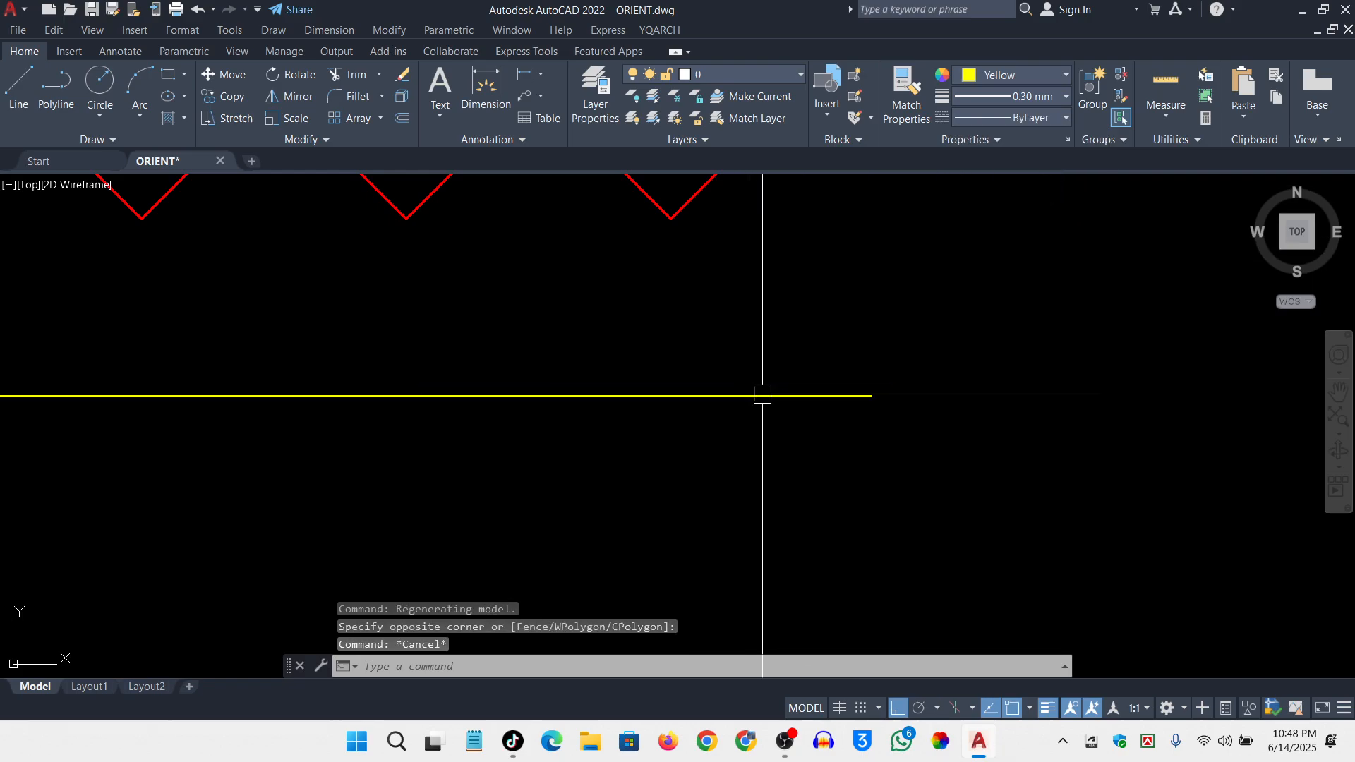
Select the yellow line and open its properties with the MO command
{"action": "left_click", "coordinate": [1009, 326]}
{"action": "left_click", "coordinate": [790, 519]}
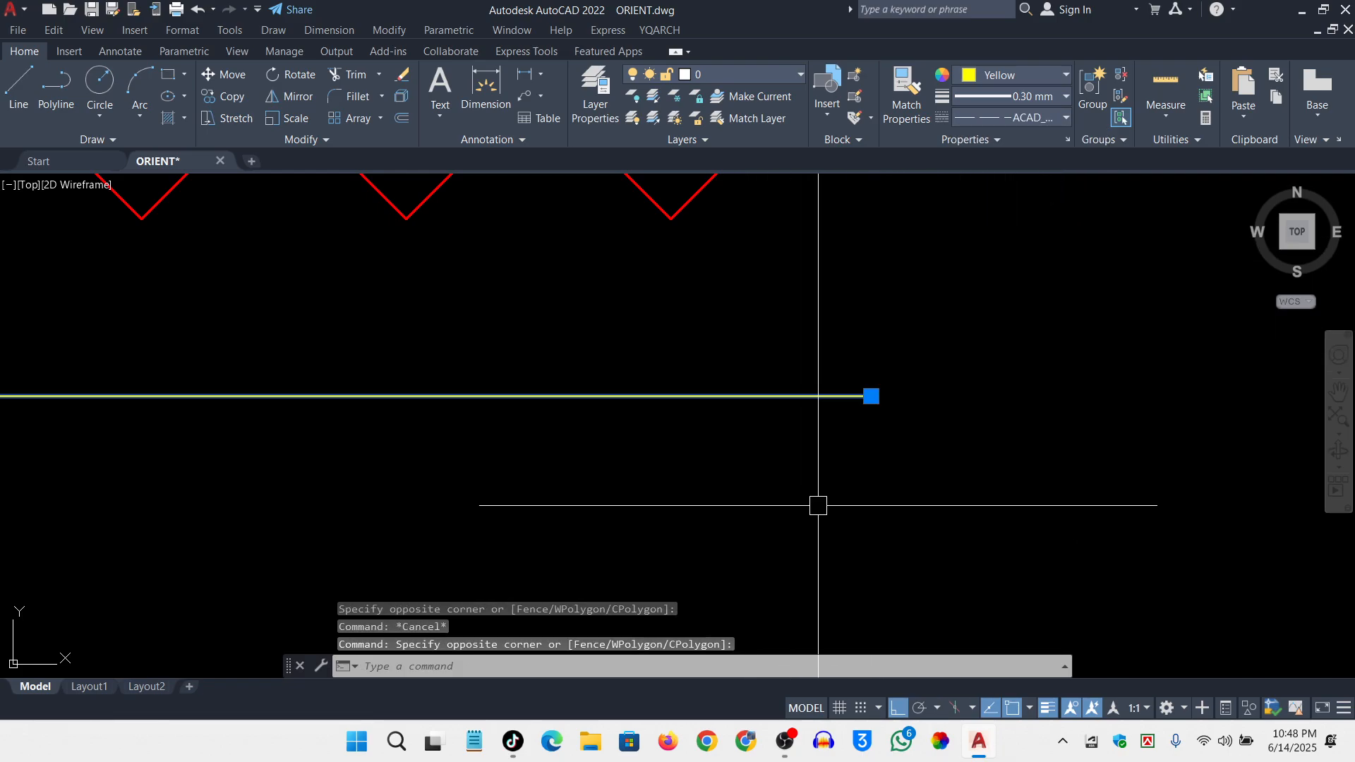
{"action": "scroll", "coordinate": [1194, 289], "scroll_direction": "down", "scroll_amount": 2}
{"action": "scroll", "coordinate": [1069, 349], "scroll_direction": "down", "scroll_amount": 4}
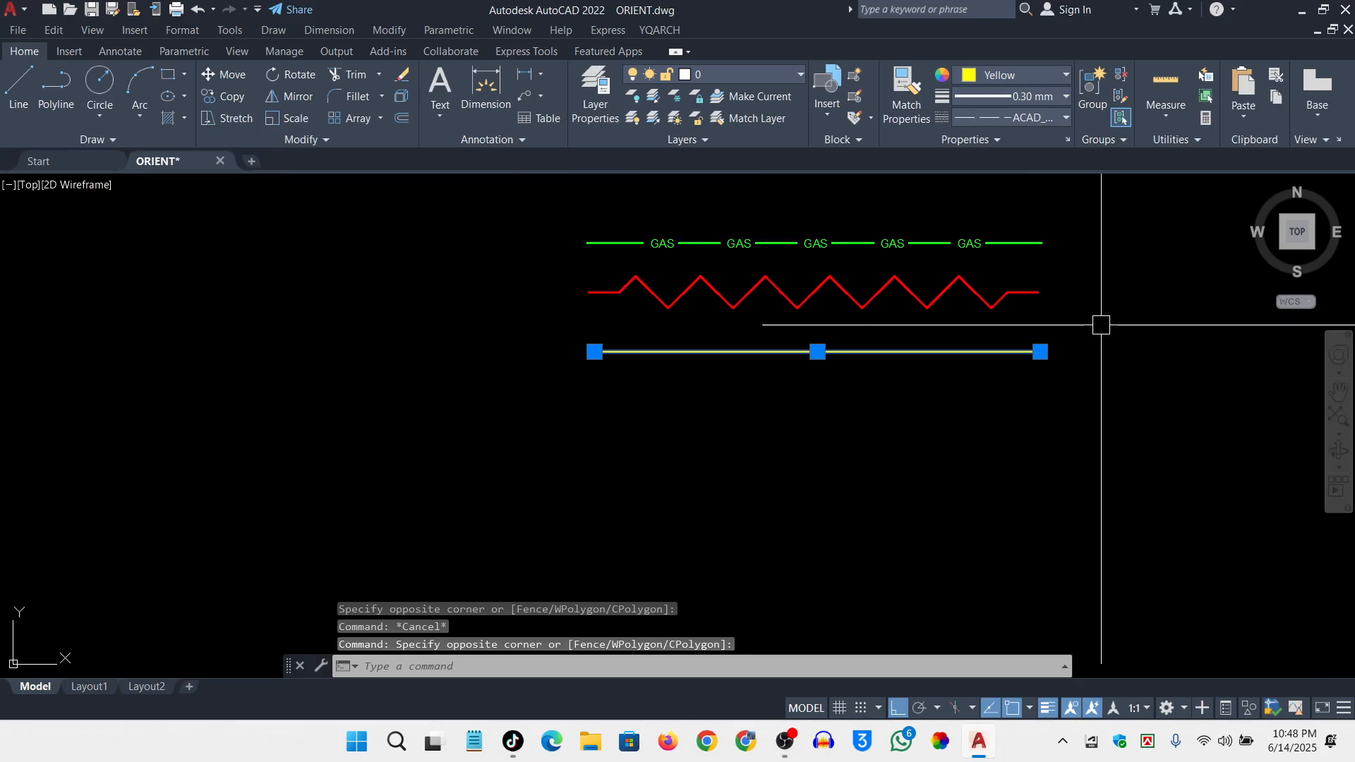
{"action": "left_click", "coordinate": [1098, 326]}
{"action": "left_click", "coordinate": [944, 448]}
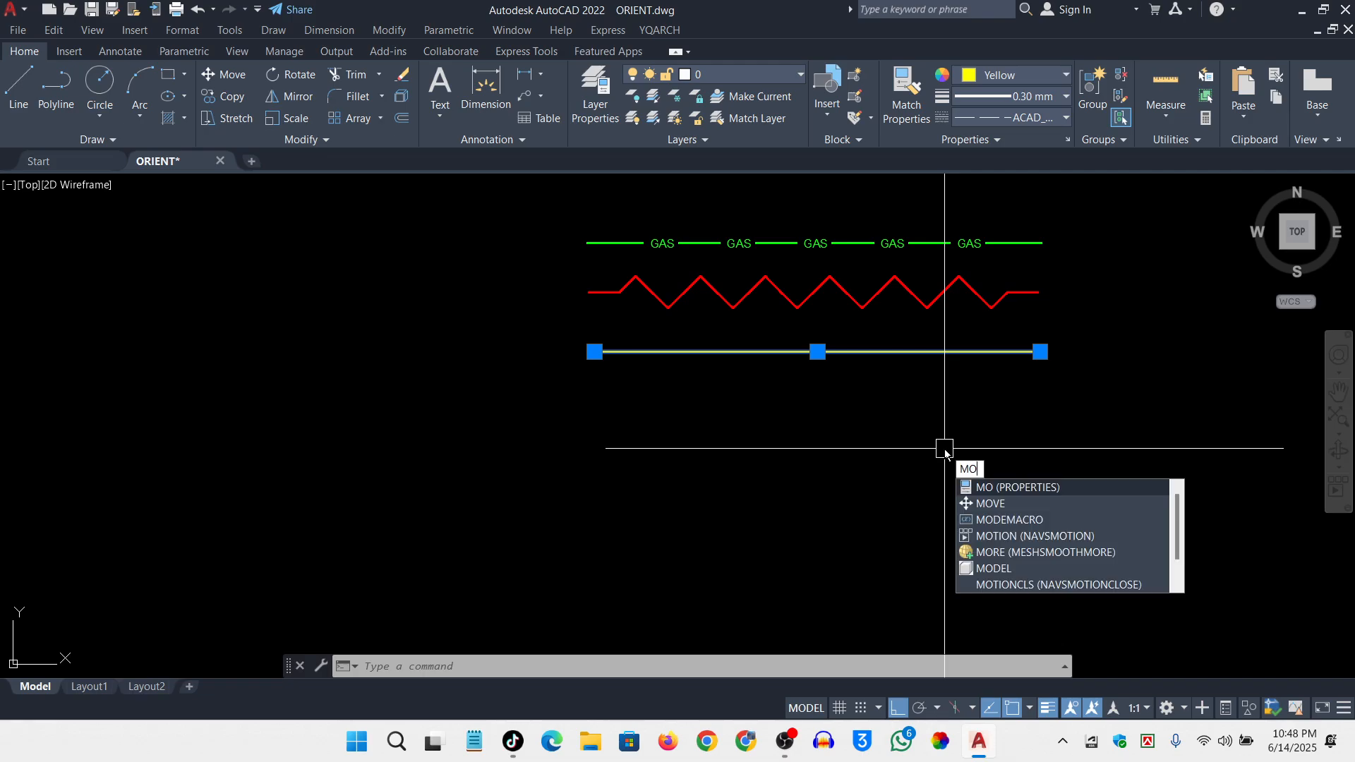
{"action": "key", "text": "Return"}
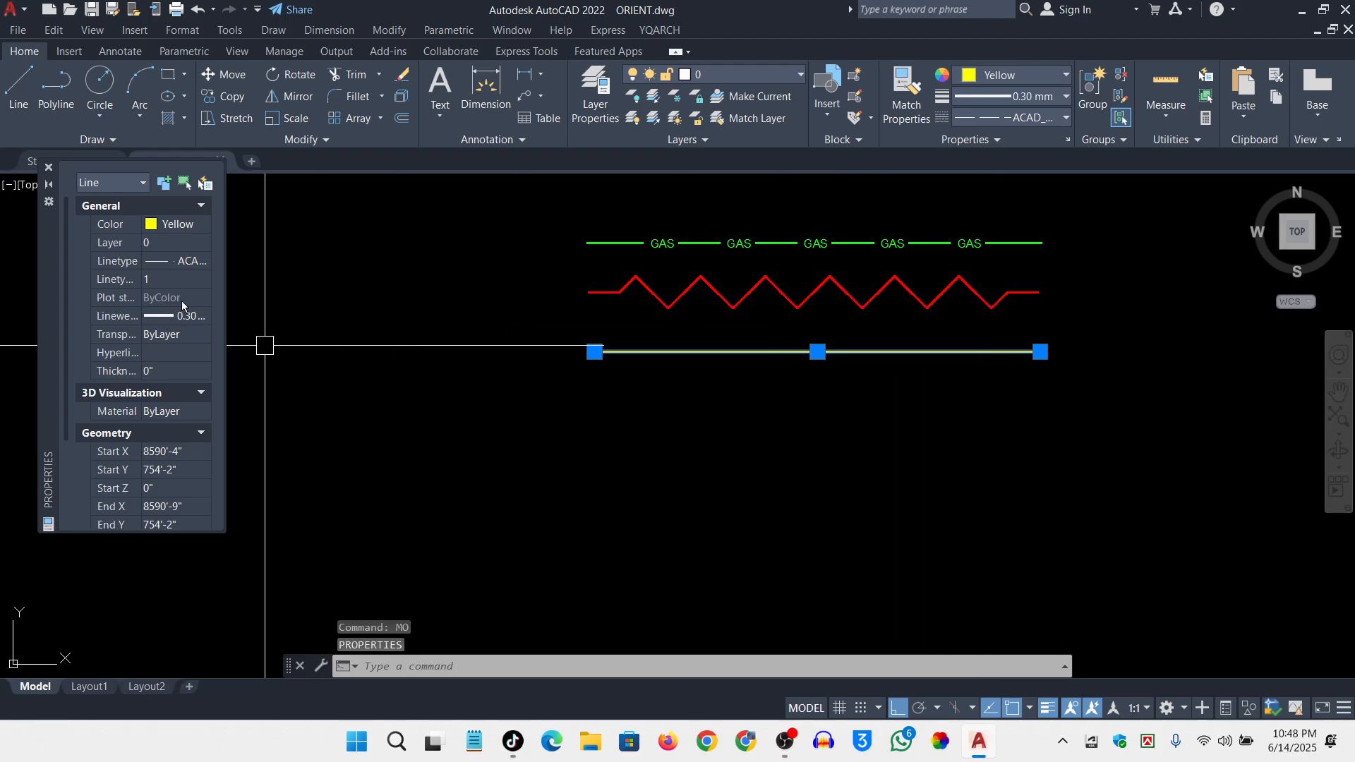
Set the yellow line's linetype scale to .20 and deselect the line
{"action": "scroll", "coordinate": [187, 453], "scroll_direction": "down", "scroll_amount": 2}
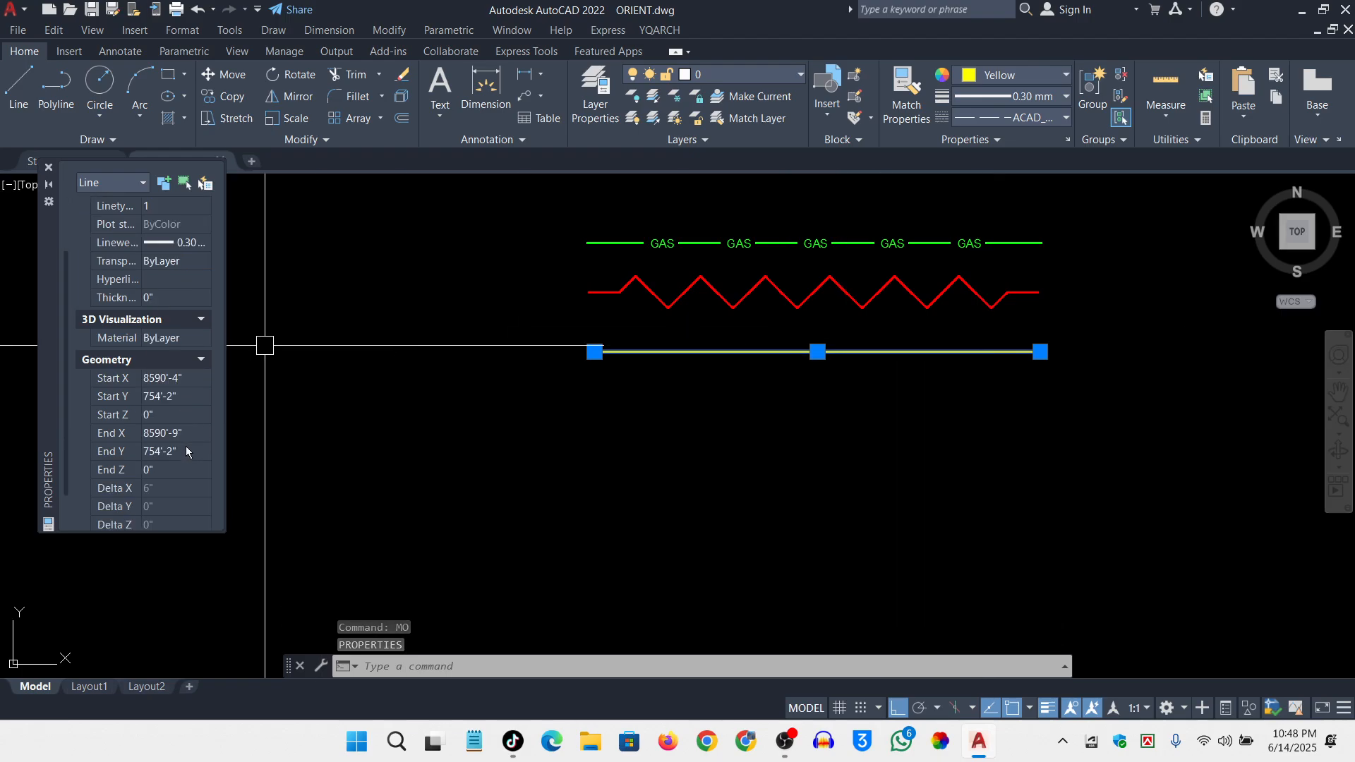
{"action": "scroll", "coordinate": [166, 428], "scroll_direction": "down", "scroll_amount": 2}
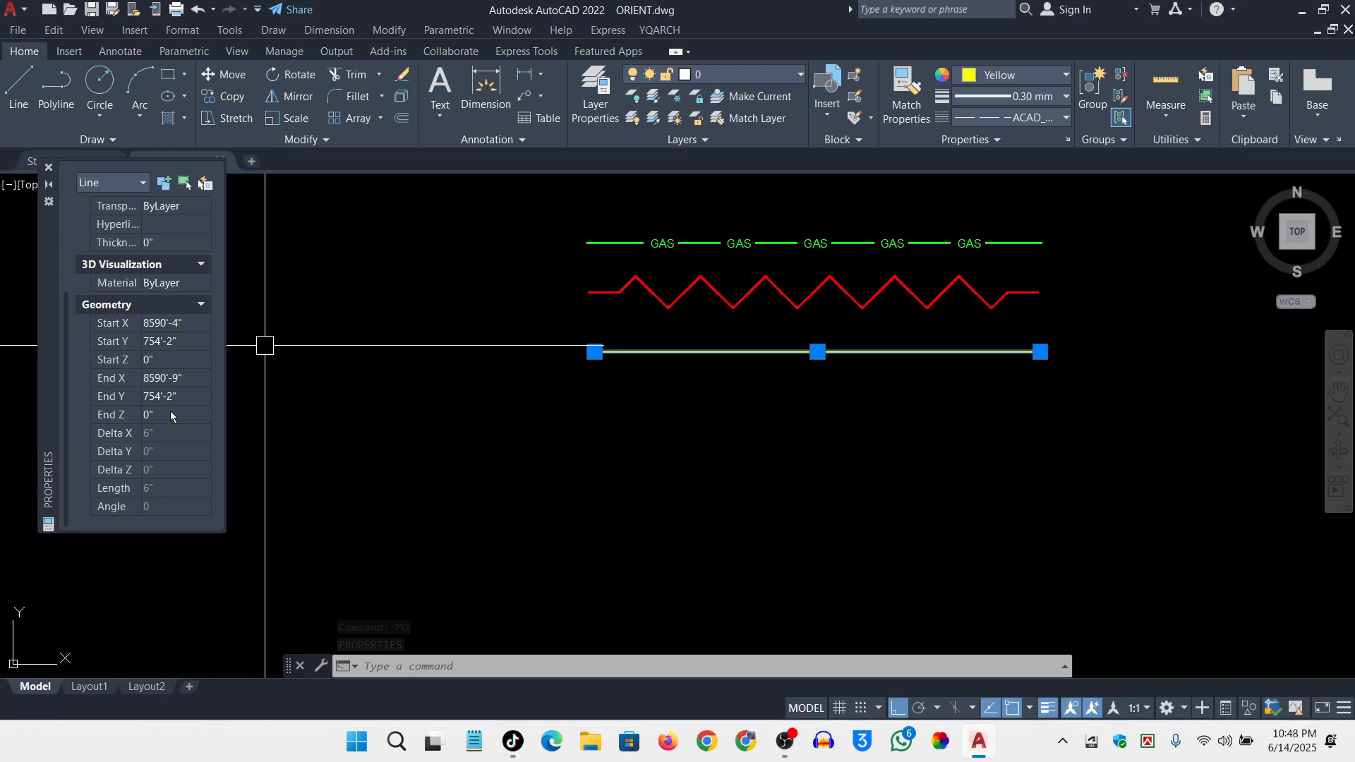
{"action": "scroll", "coordinate": [171, 415], "scroll_direction": "up", "scroll_amount": 3}
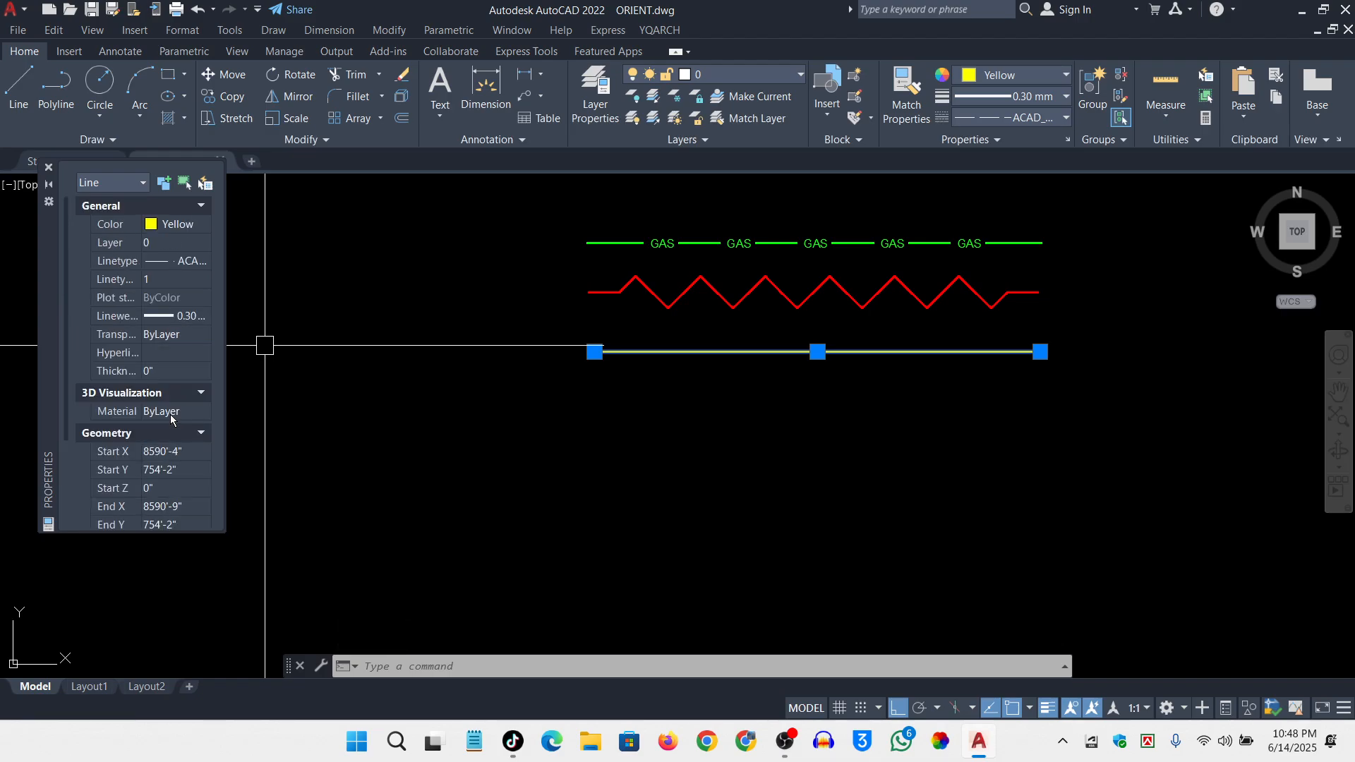
{"action": "left_click", "coordinate": [168, 280]}
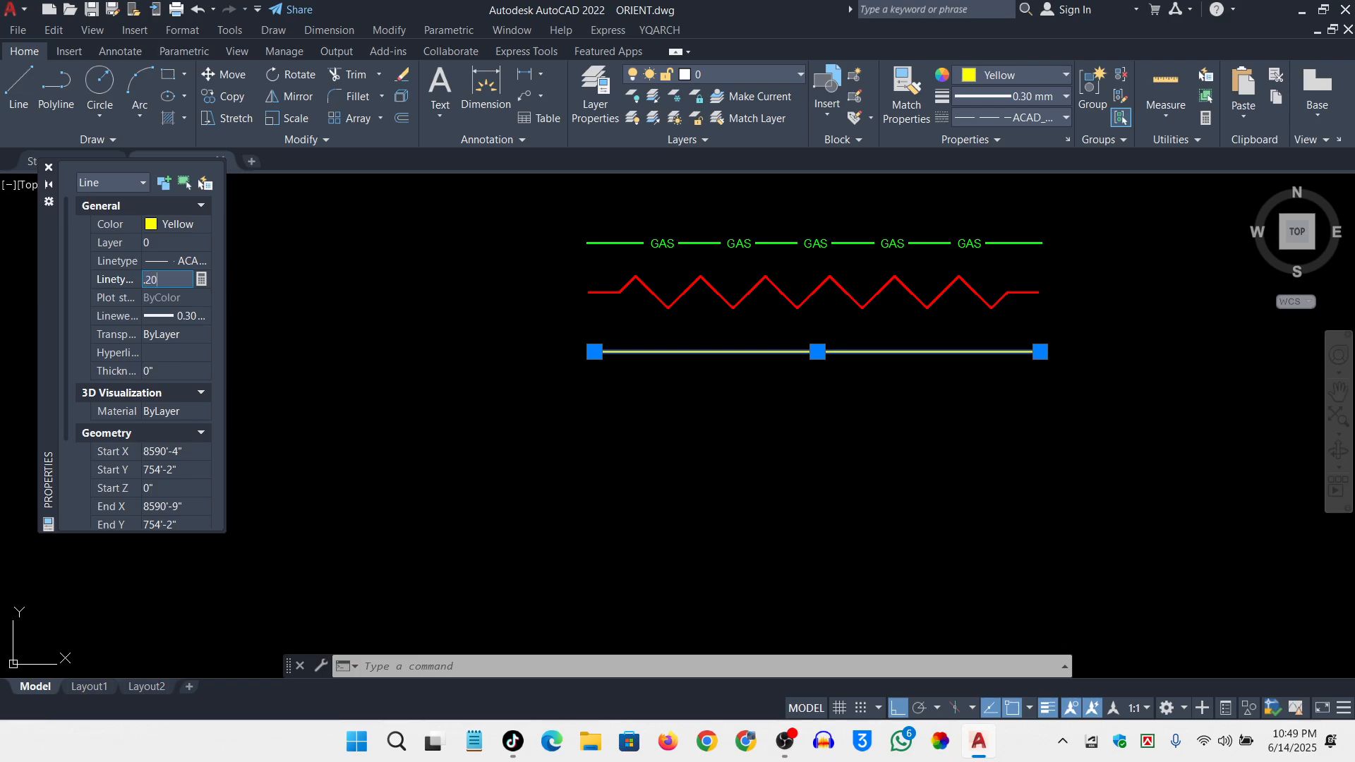
{"action": "key", "text": "Return"}
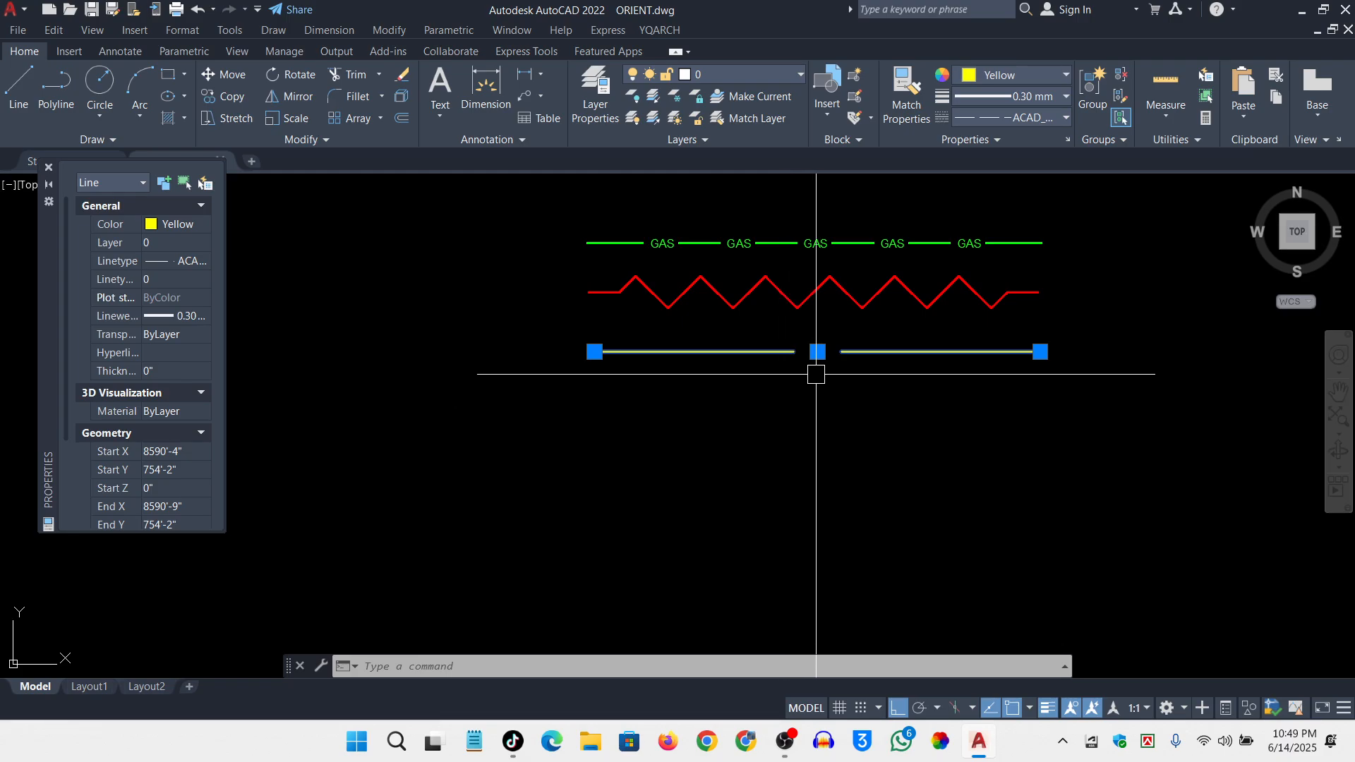
{"action": "key", "text": "Escape"}
{"action": "scroll", "coordinate": [833, 331], "scroll_direction": "up", "scroll_amount": 2}
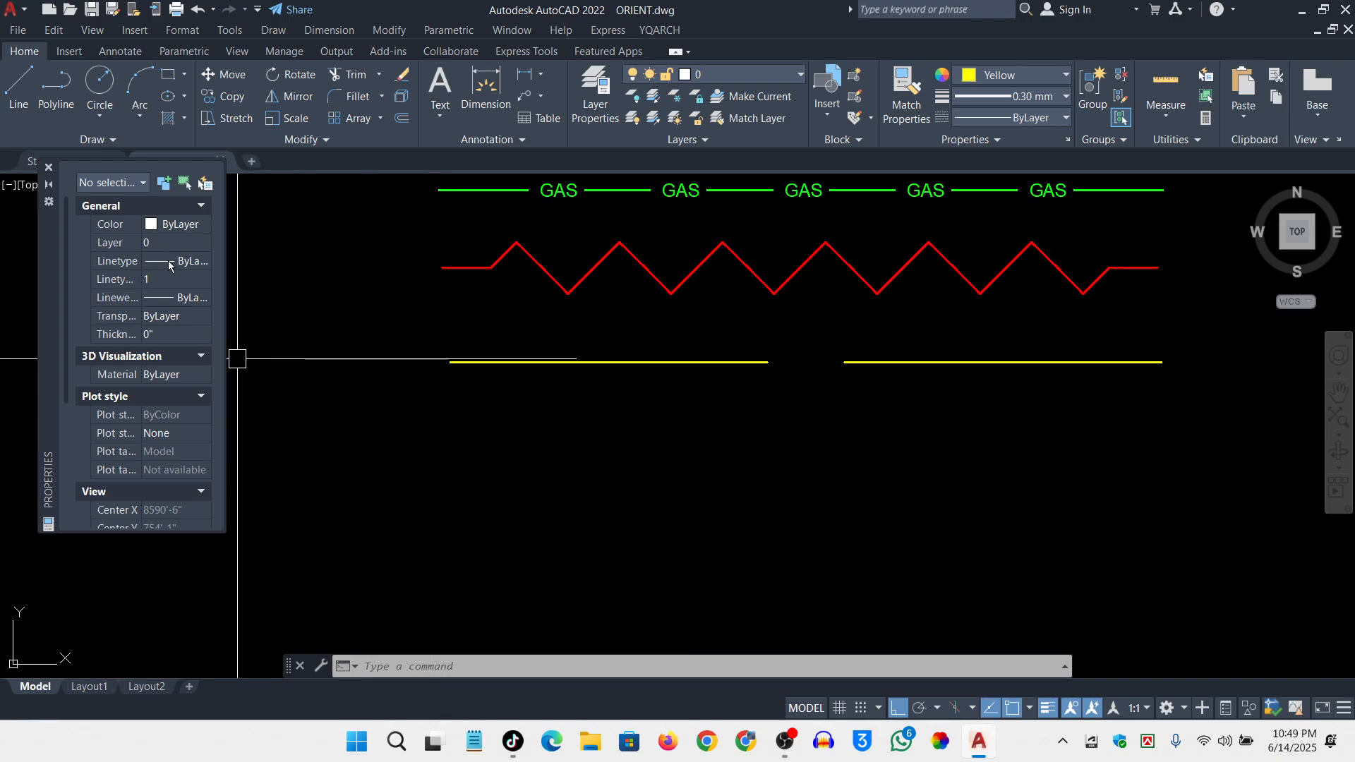
Select the yellow line again, set its linetype scale to .05 and deselect it
{"action": "left_click", "coordinate": [1268, 394]}
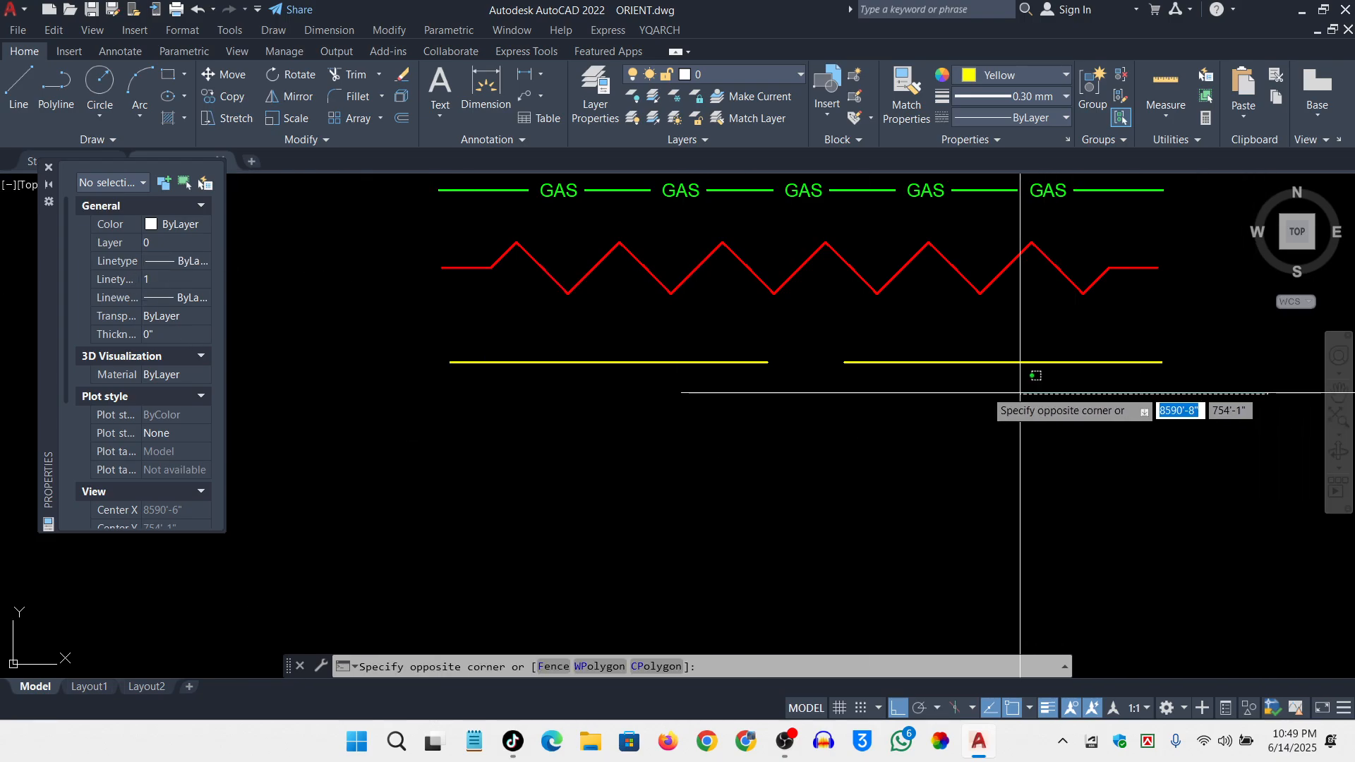
{"action": "left_click", "coordinate": [924, 344]}
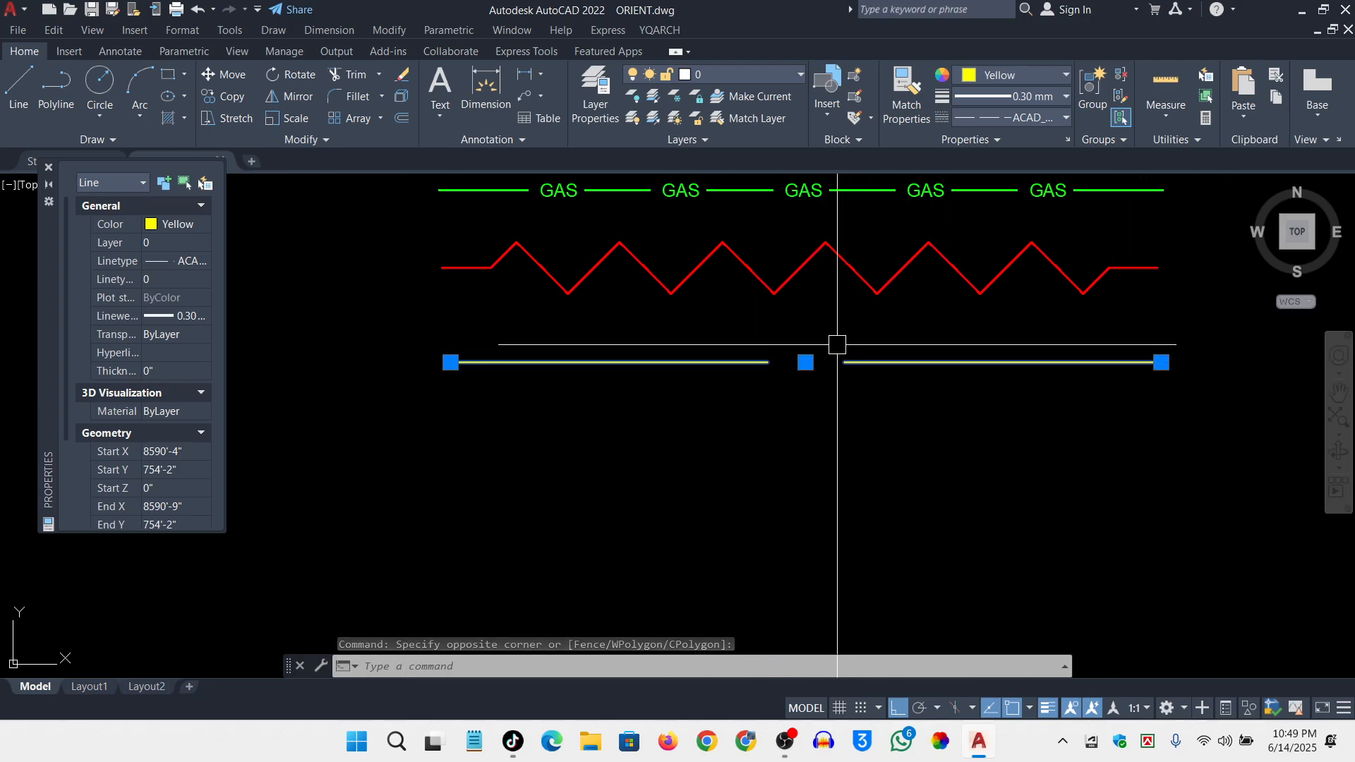
{"action": "left_click", "coordinate": [1203, 322]}
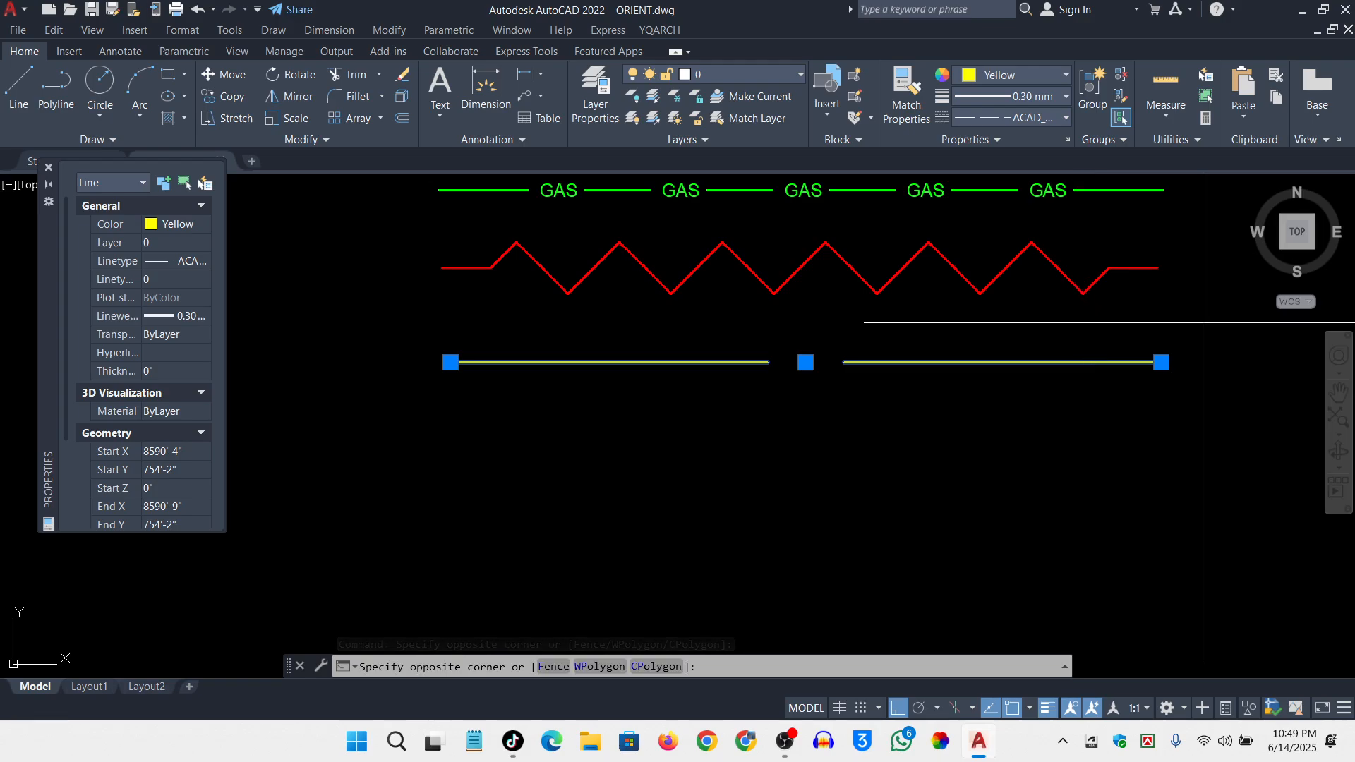
{"action": "left_click", "coordinate": [1091, 472]}
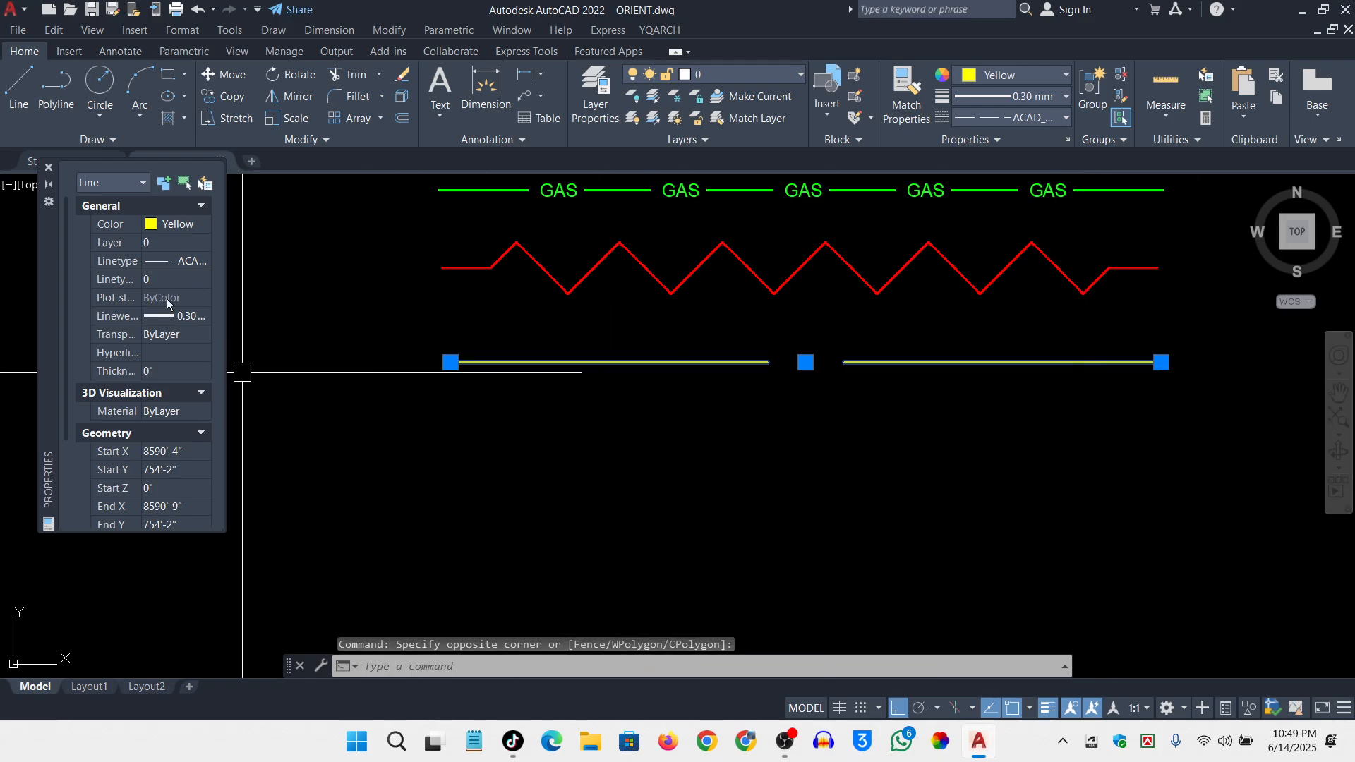
{"action": "left_click", "coordinate": [158, 279]}
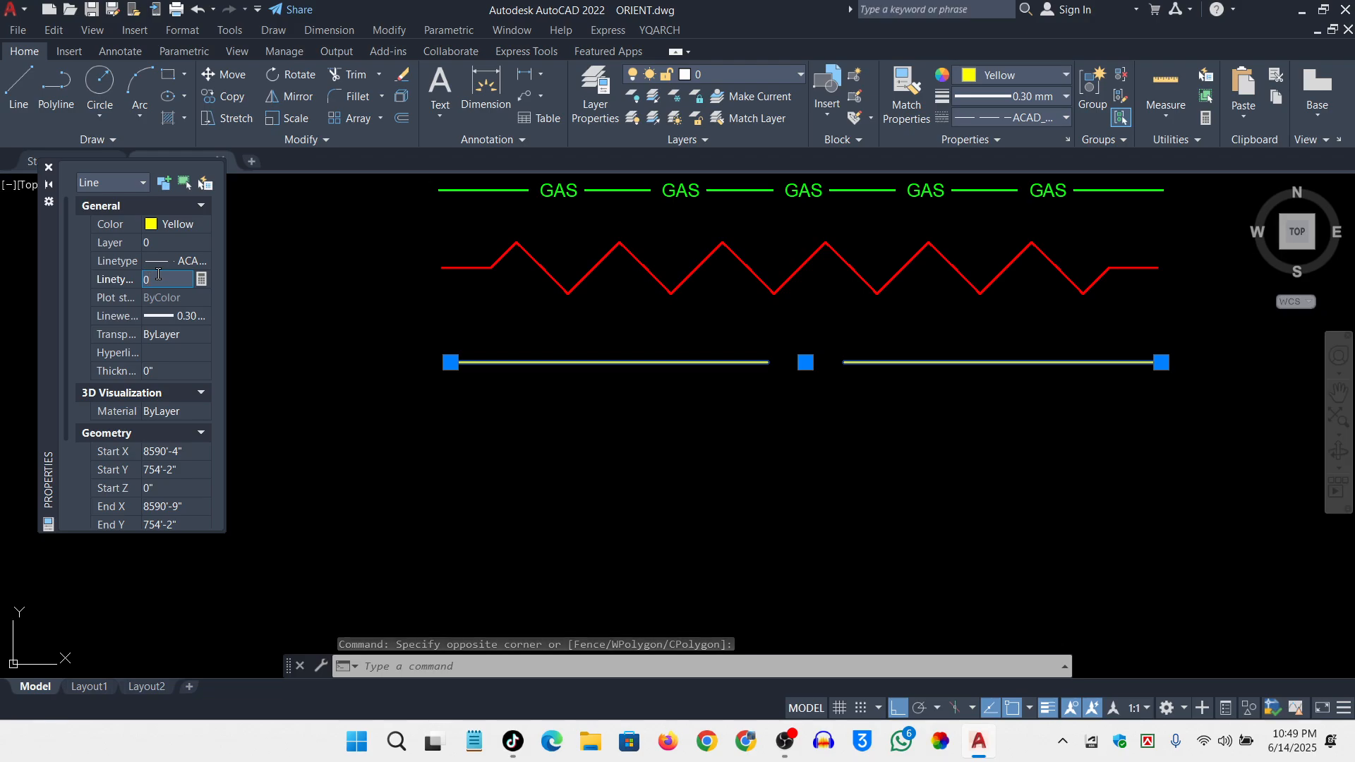
{"action": "key", "text": "BackSpace"}
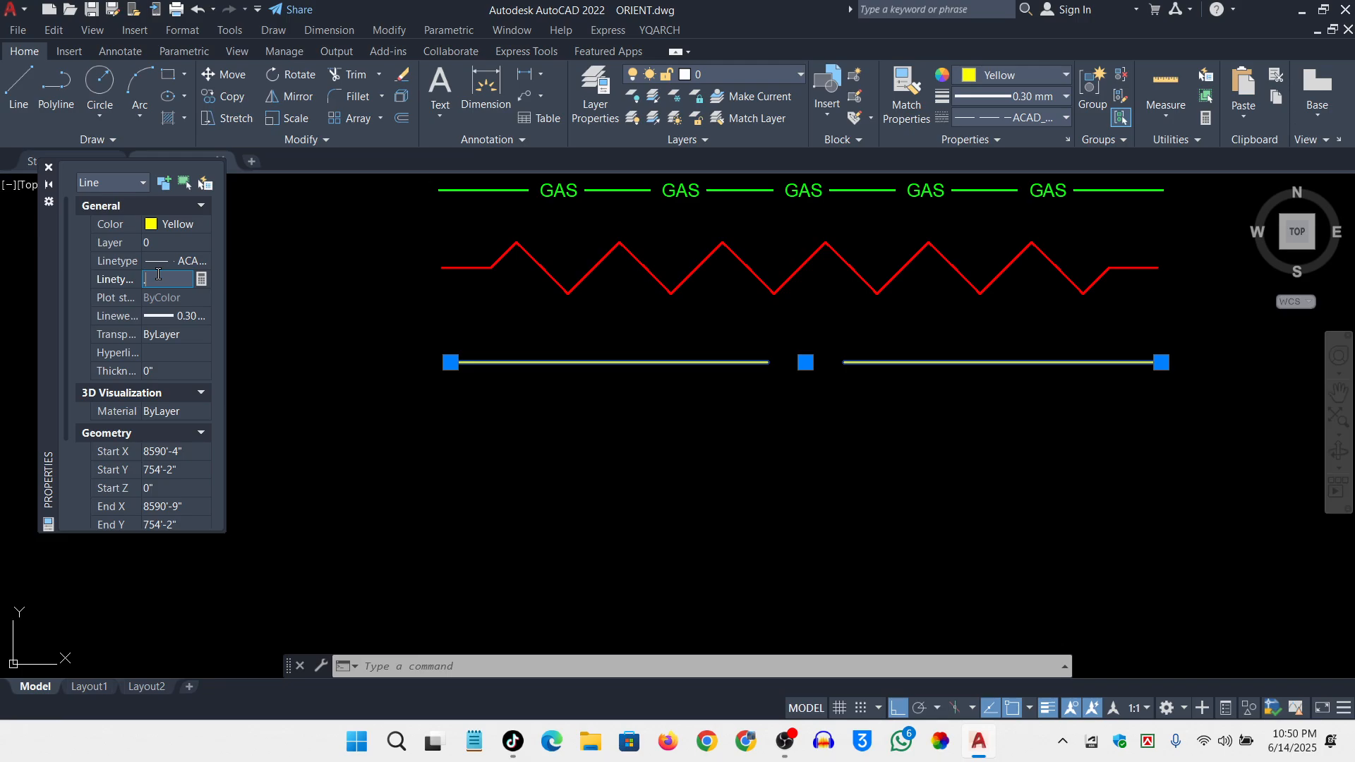
{"action": "type", "text": ".05"}
{"action": "key", "text": "Return"}
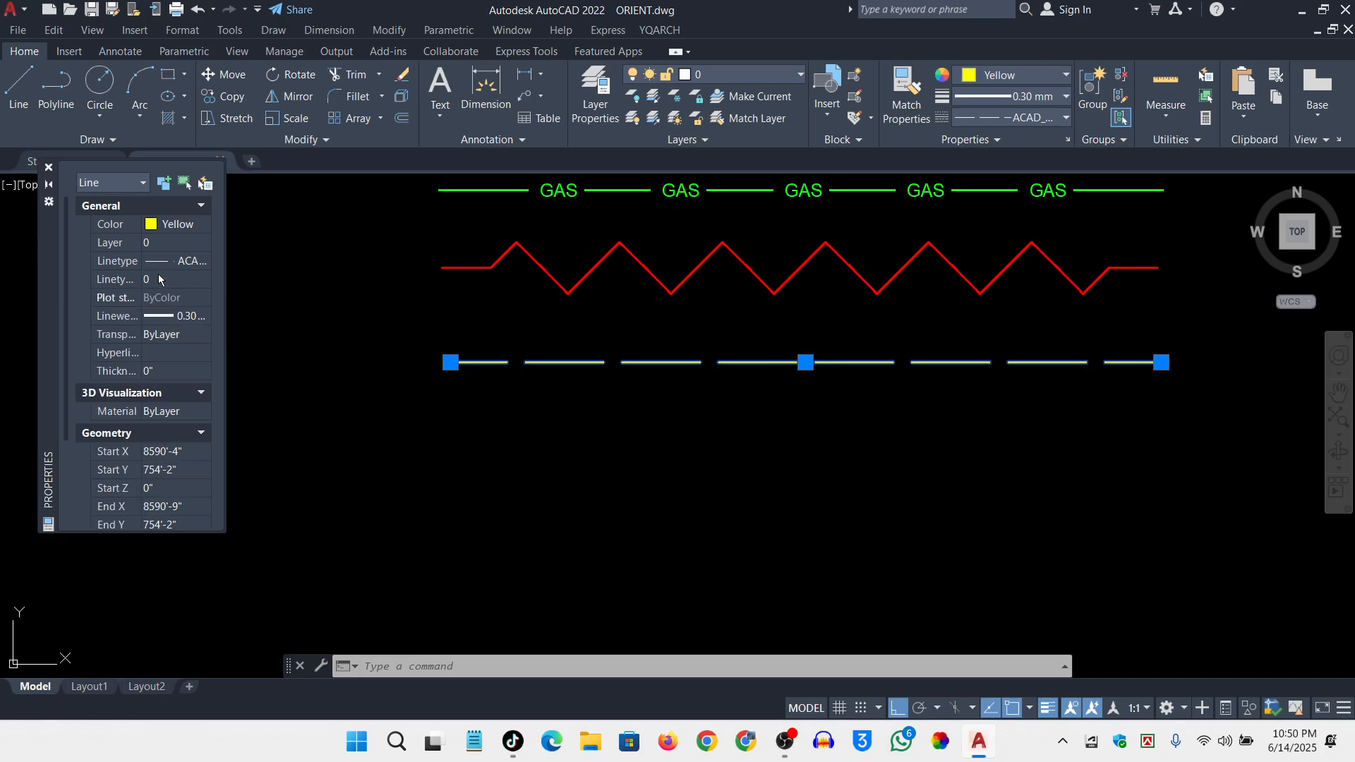
{"action": "key", "text": "Escape"}
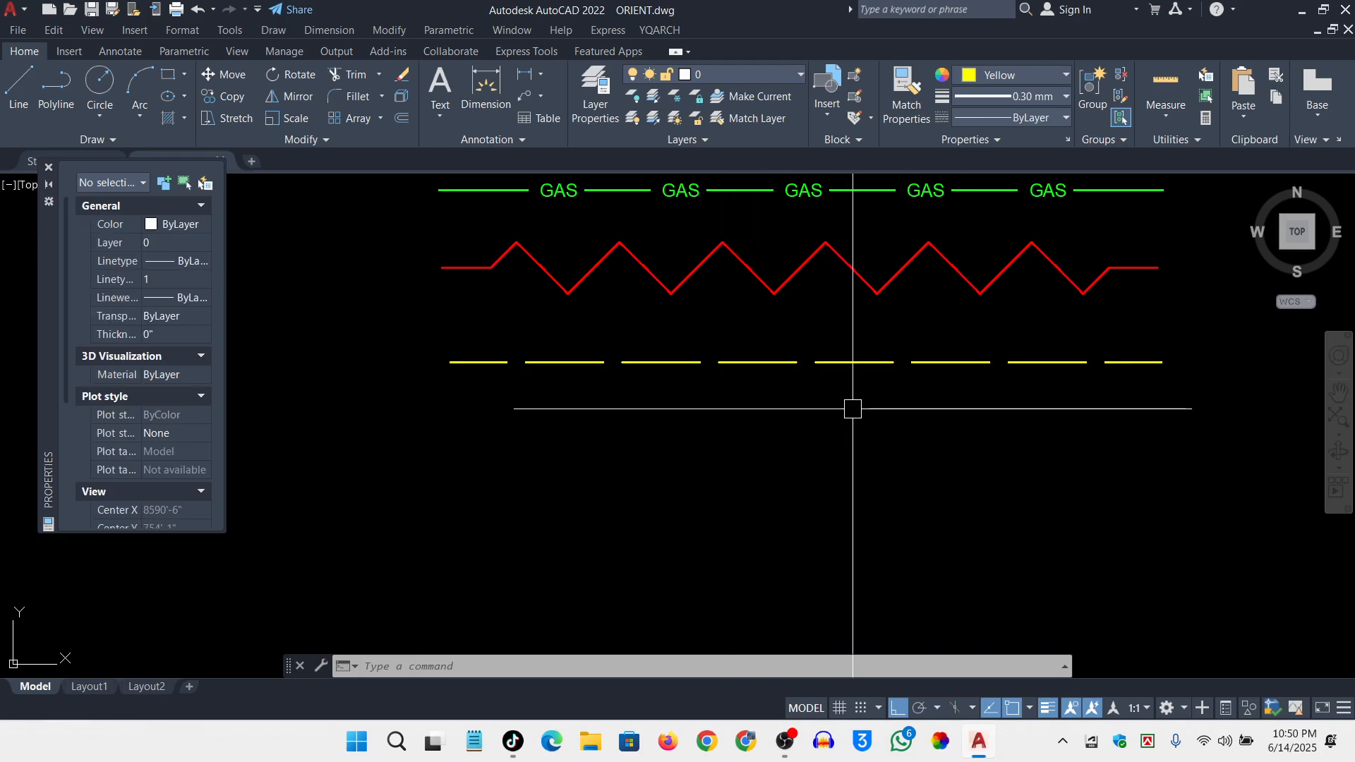
Examine the yellow line's dash pattern up close
{"action": "scroll", "coordinate": [565, 414], "scroll_direction": "down", "scroll_amount": 4}
{"action": "scroll", "coordinate": [557, 383], "scroll_direction": "up", "scroll_amount": 1}
{"action": "scroll", "coordinate": [833, 413], "scroll_direction": "up", "scroll_amount": 5}
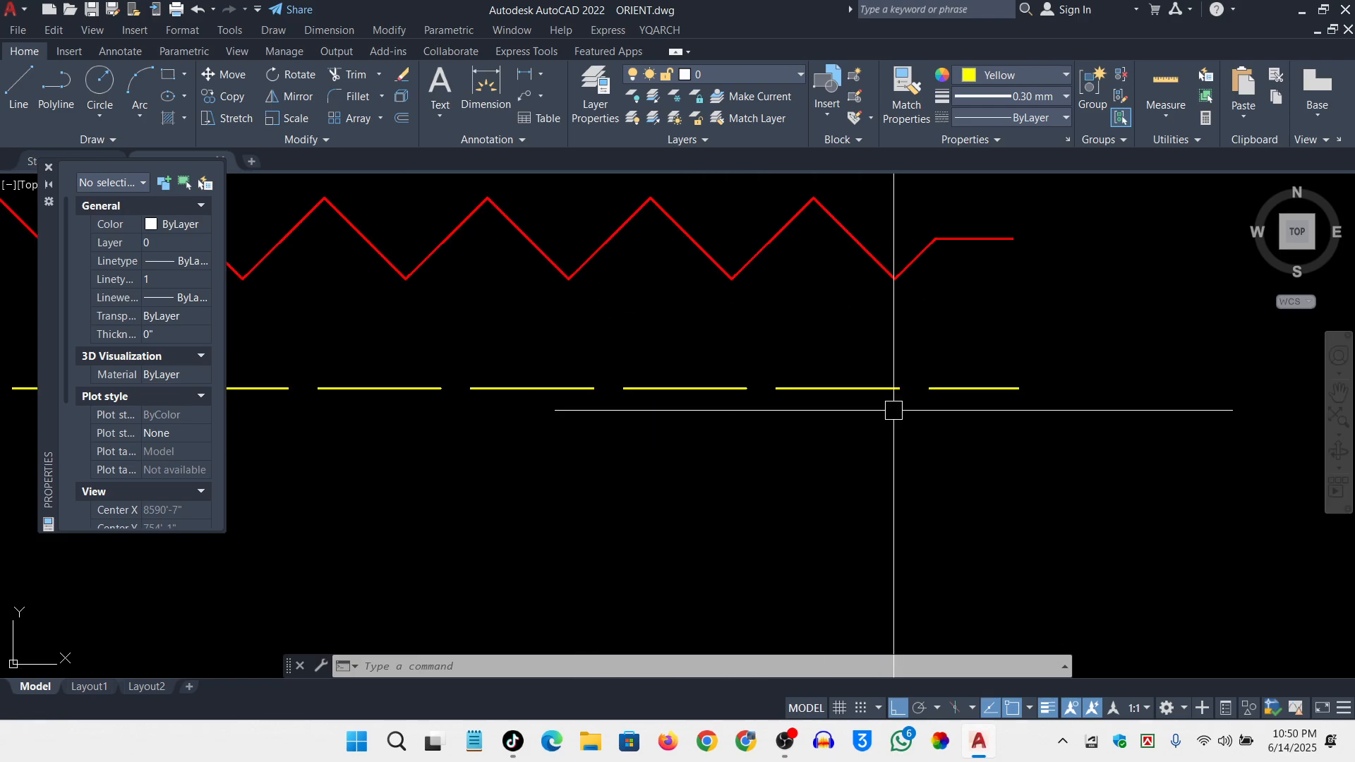
{"action": "left_click", "coordinate": [1104, 348]}
{"action": "left_click", "coordinate": [993, 498]}
{"action": "key", "text": "Escape"}
Select the yellow dashed line and open its properties with the MO command
{"action": "scroll", "coordinate": [1059, 397], "scroll_direction": "down", "scroll_amount": 2}
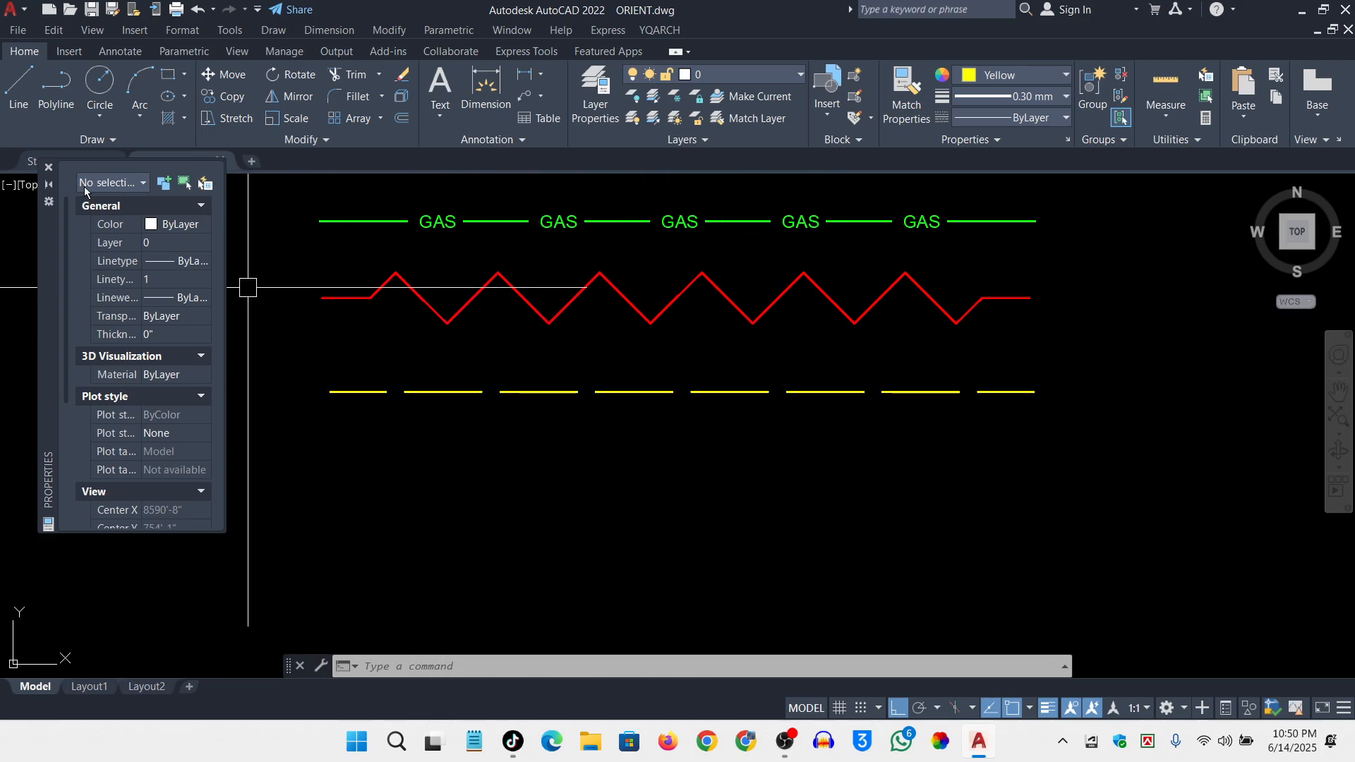
{"action": "left_click", "coordinate": [1135, 355]}
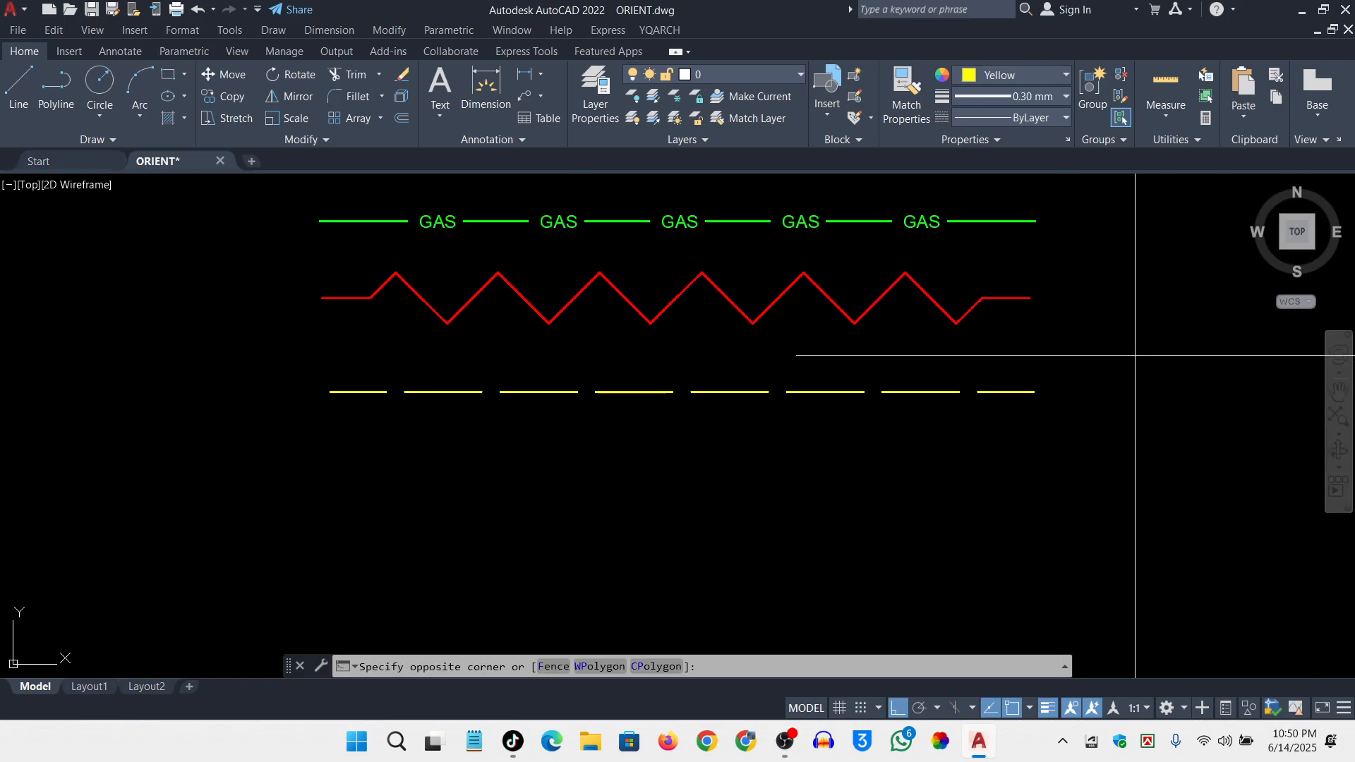
{"action": "left_click", "coordinate": [914, 488]}
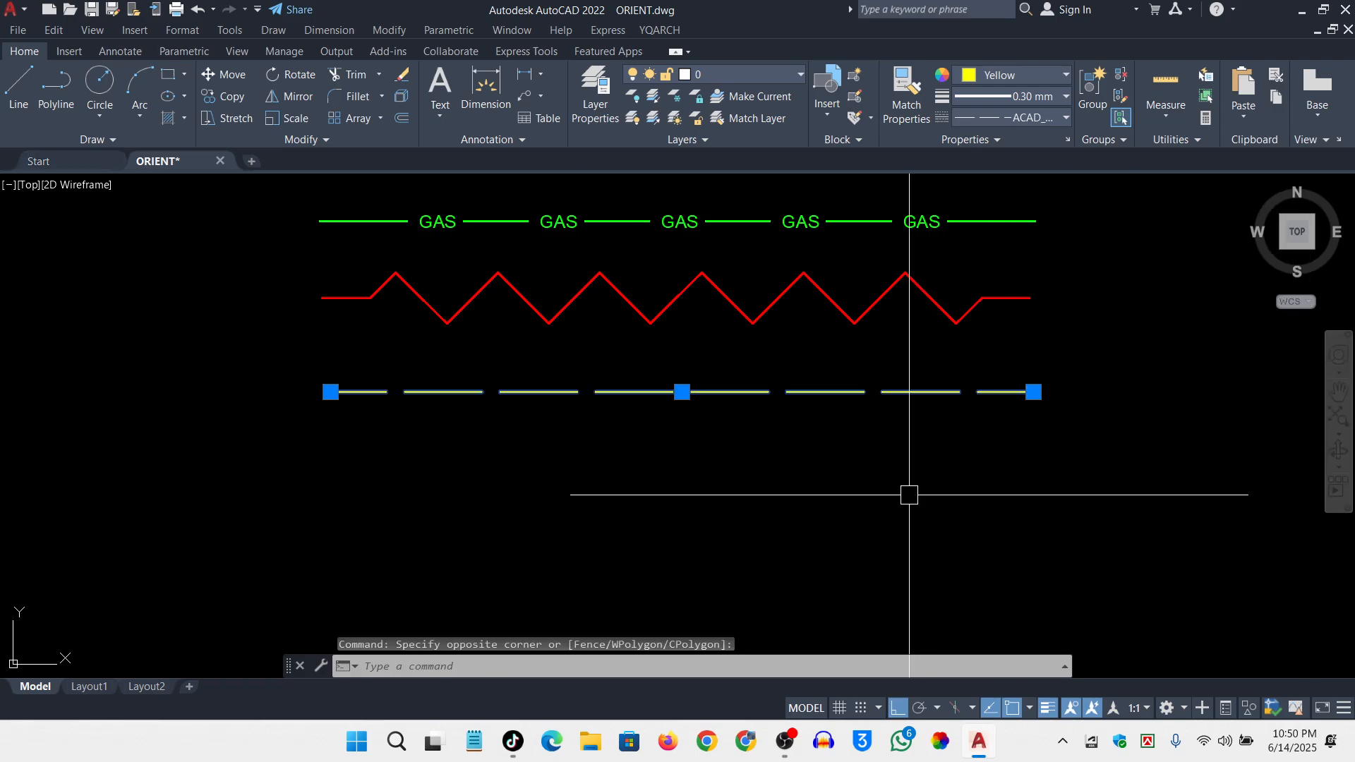
{"action": "type", "text": "MO"}
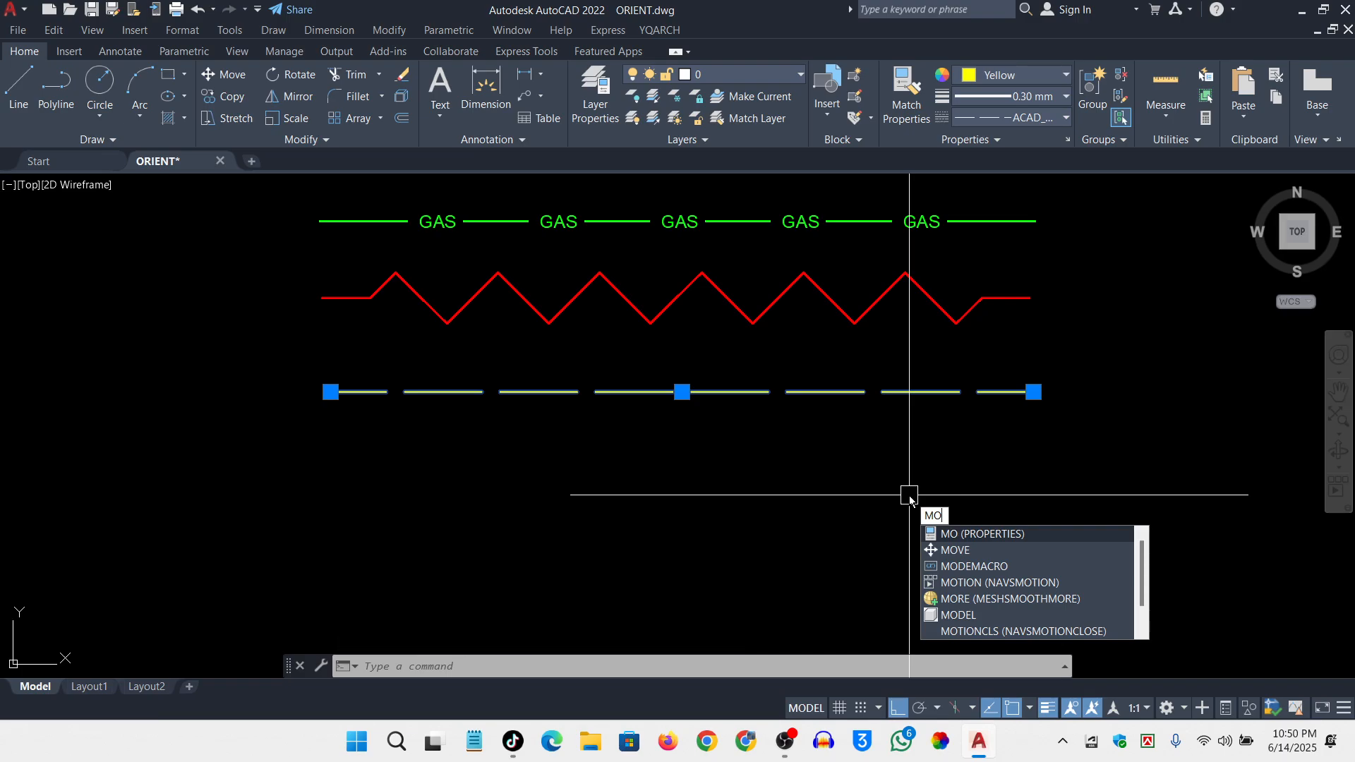
{"action": "key", "text": "Return"}
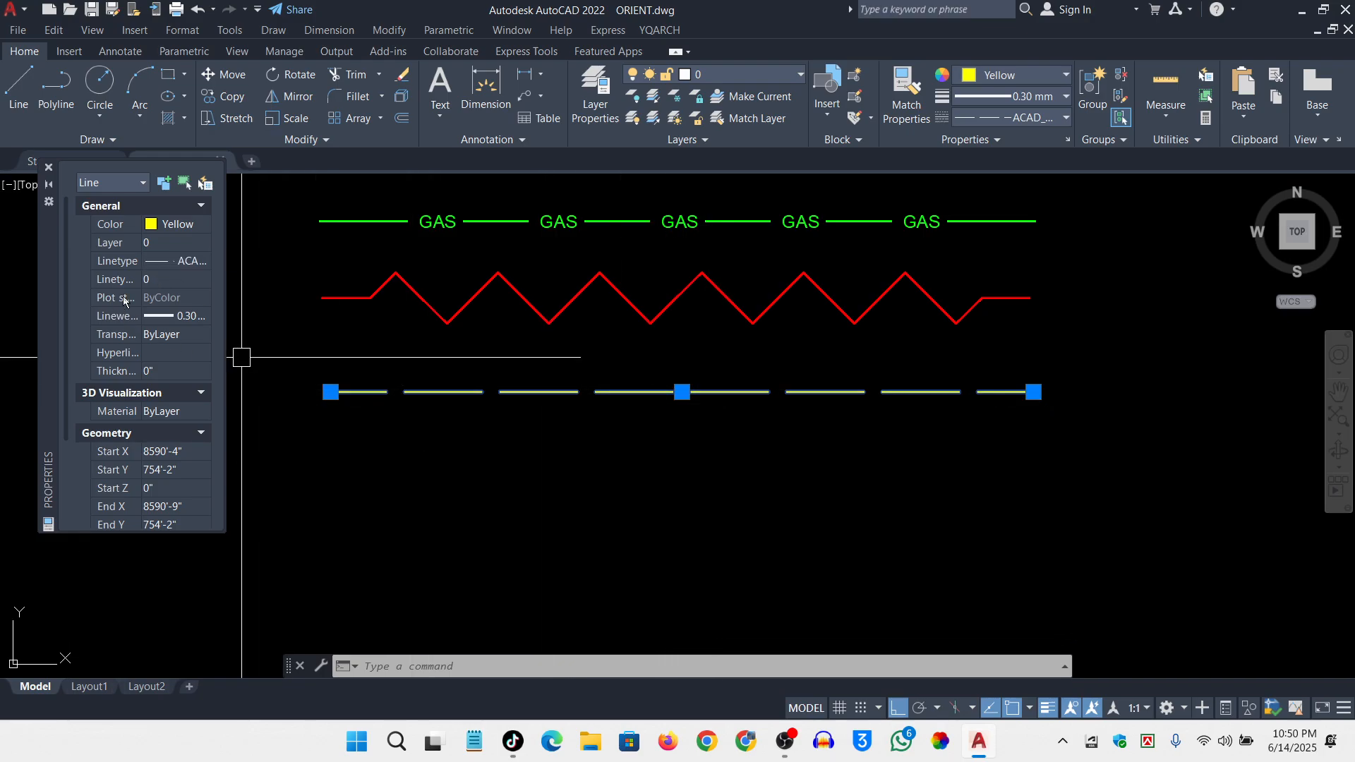
Reapply the ACAD_ISO02W100 linetype to the yellow line, set its linetype scale to .02 and close the properties
{"action": "left_click", "coordinate": [162, 276]}
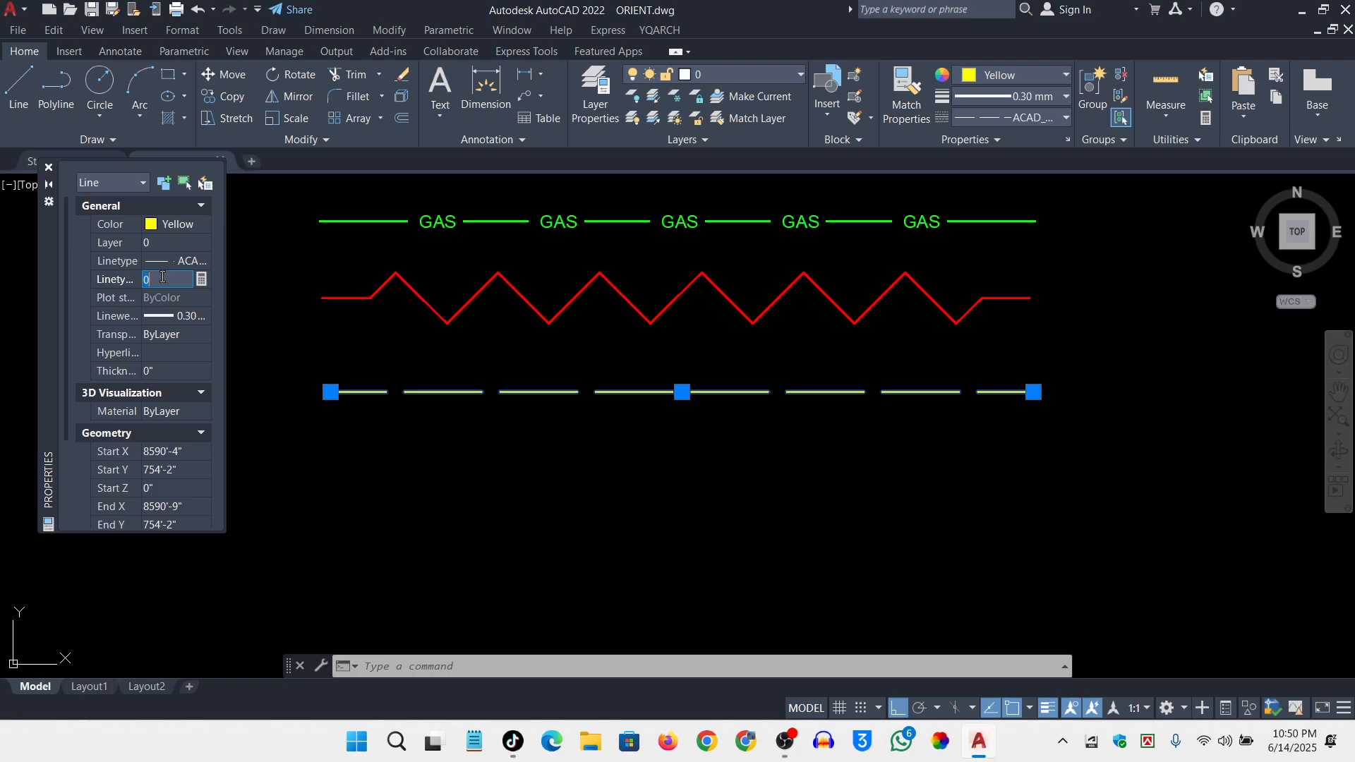
{"action": "left_click", "coordinate": [176, 264]}
{"action": "left_click", "coordinate": [176, 264]}
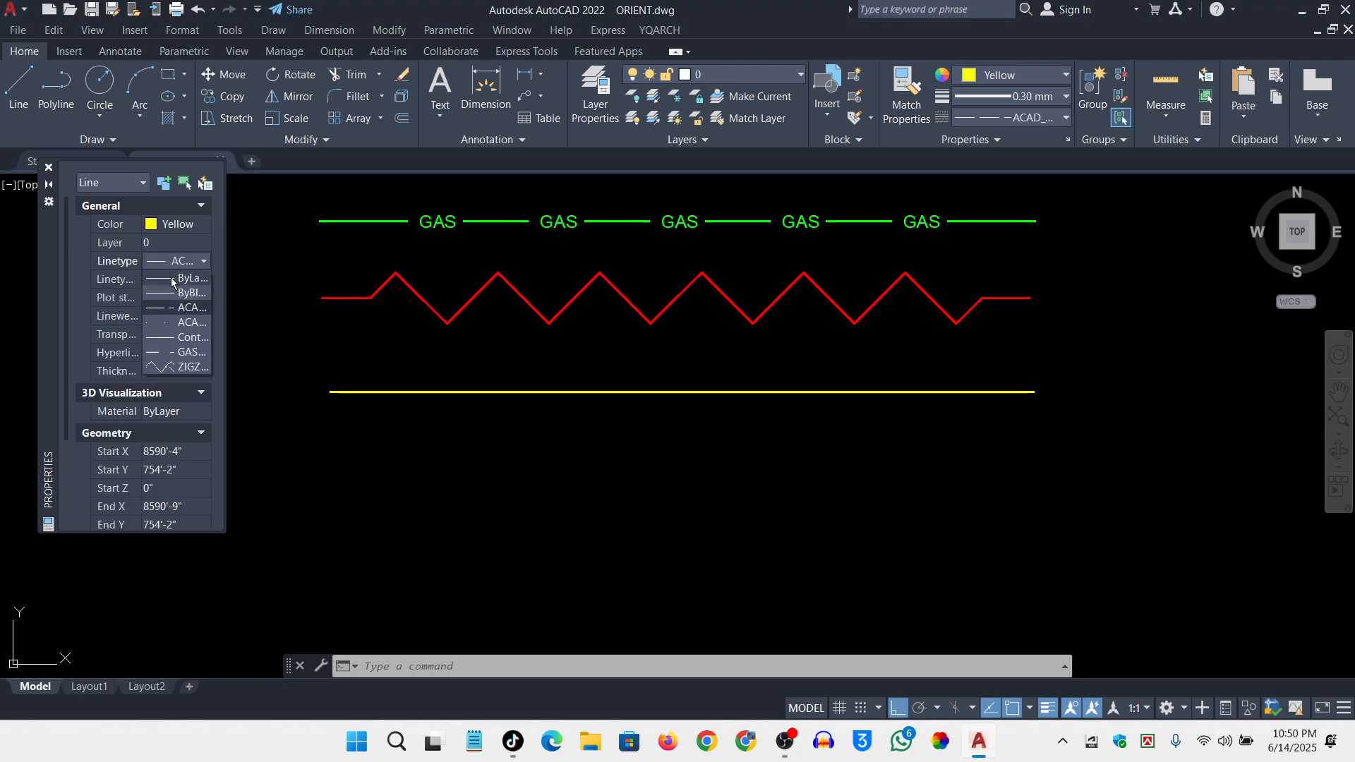
{"action": "left_click", "coordinate": [190, 307]}
{"action": "left_click", "coordinate": [167, 279]}
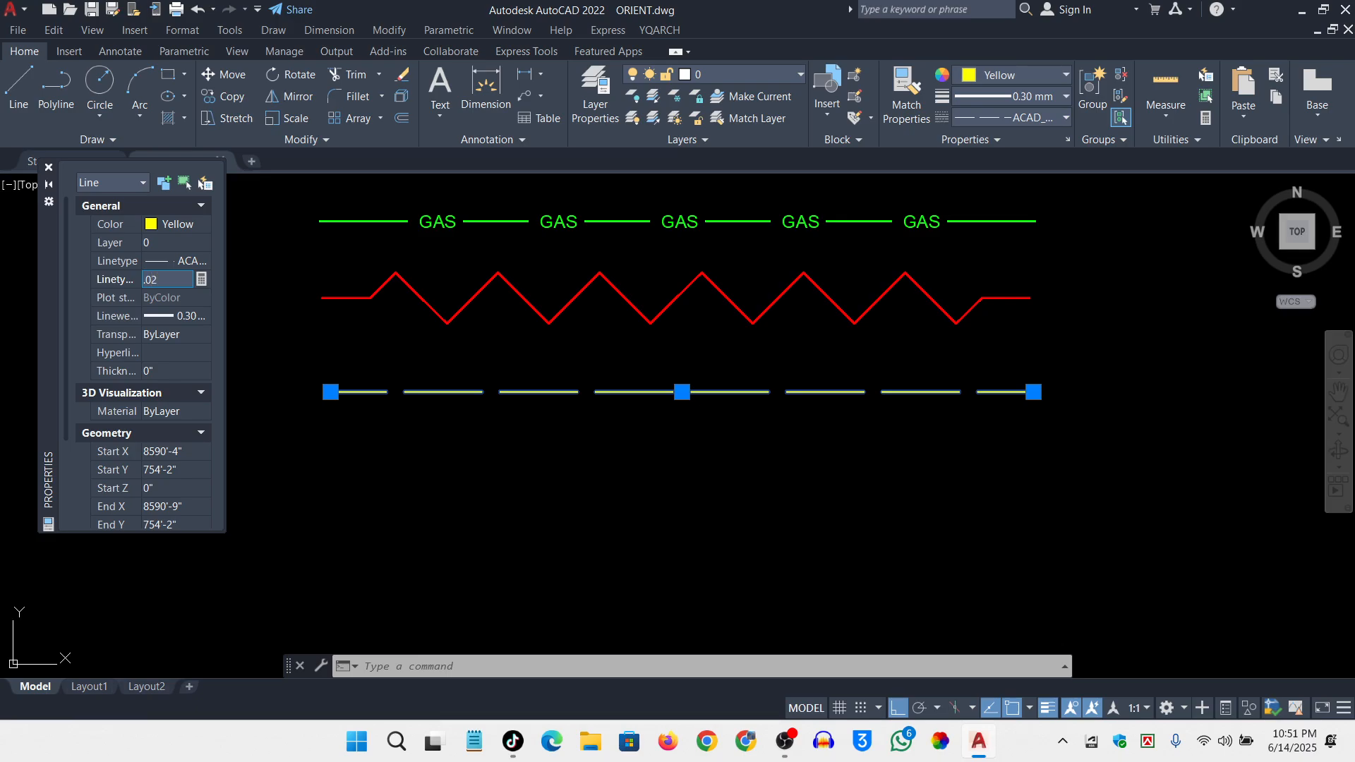
{"action": "key", "text": "Return"}
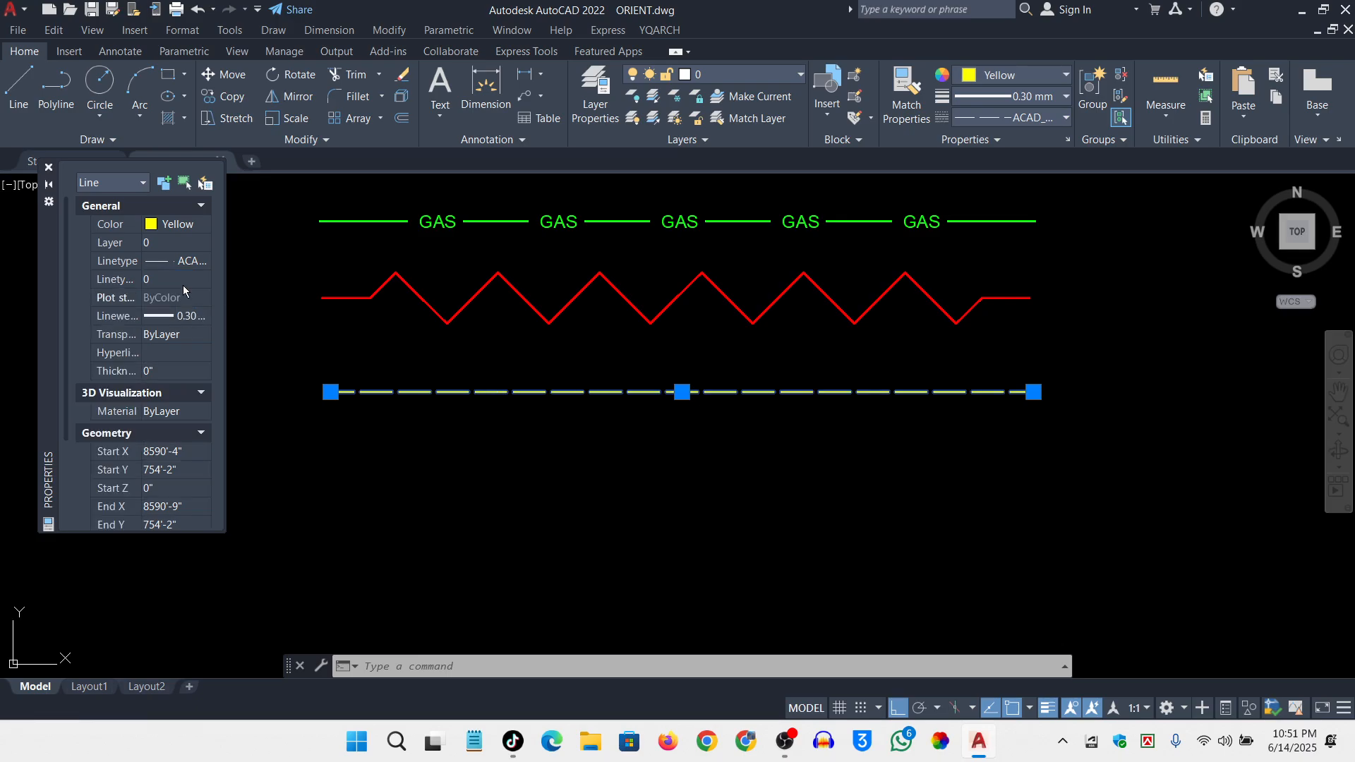
{"action": "key", "text": "Escape"}
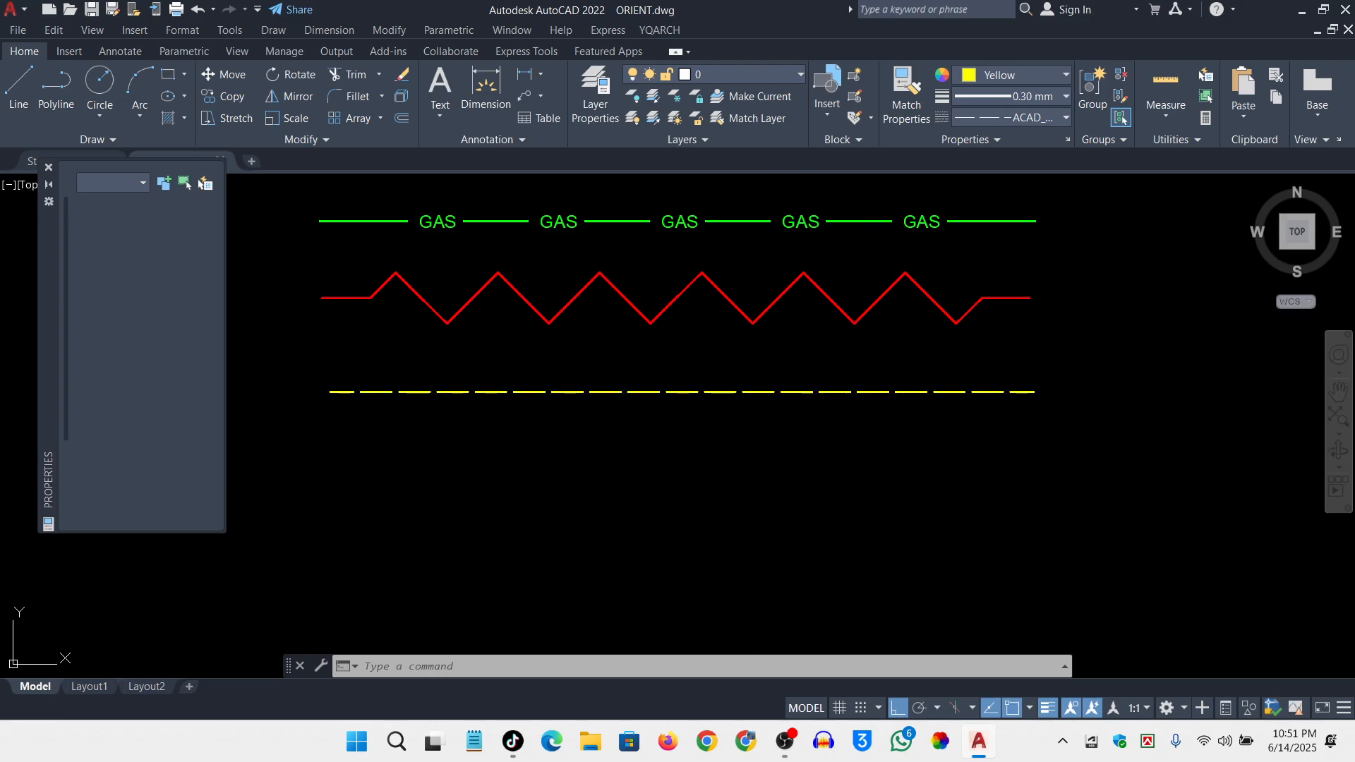
{"action": "left_click", "coordinate": [51, 169]}
Examine the yellow line's dash pattern up close and beside the other lines, and review the list of loaded linetypes
{"action": "scroll", "coordinate": [590, 300], "scroll_direction": "up", "scroll_amount": 5}
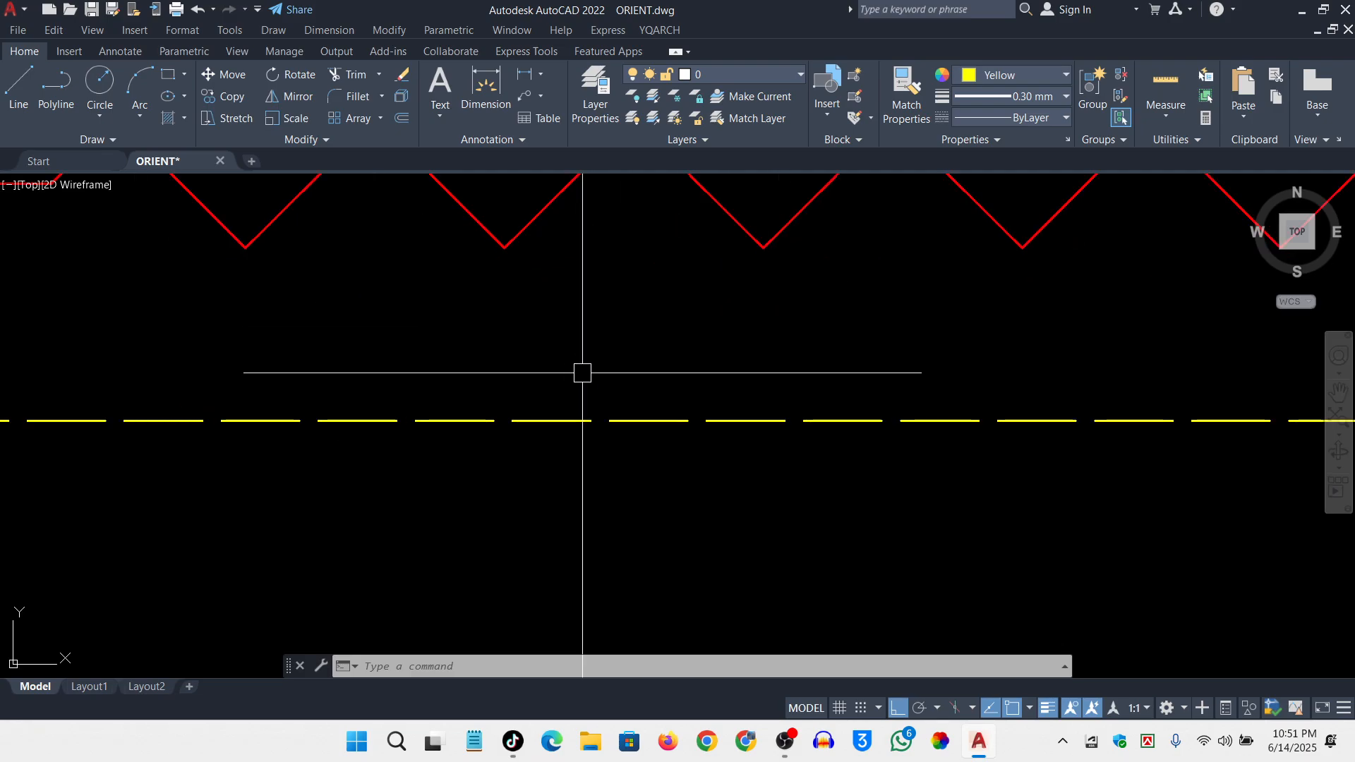
{"action": "scroll", "coordinate": [658, 397], "scroll_direction": "down", "scroll_amount": 8}
{"action": "scroll", "coordinate": [702, 493], "scroll_direction": "down", "scroll_amount": 2}
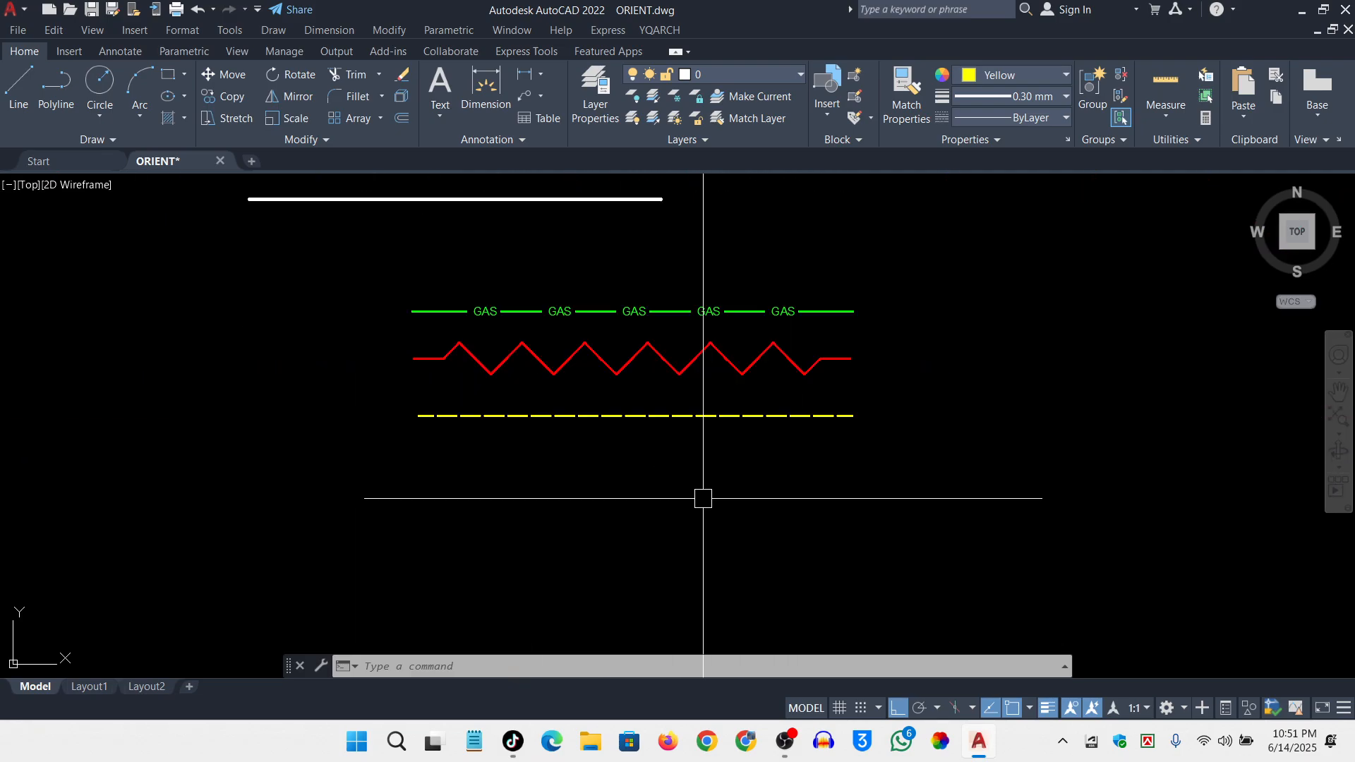
{"action": "scroll", "coordinate": [783, 369], "scroll_direction": "up", "scroll_amount": 4}
{"action": "key", "text": "Escape"}
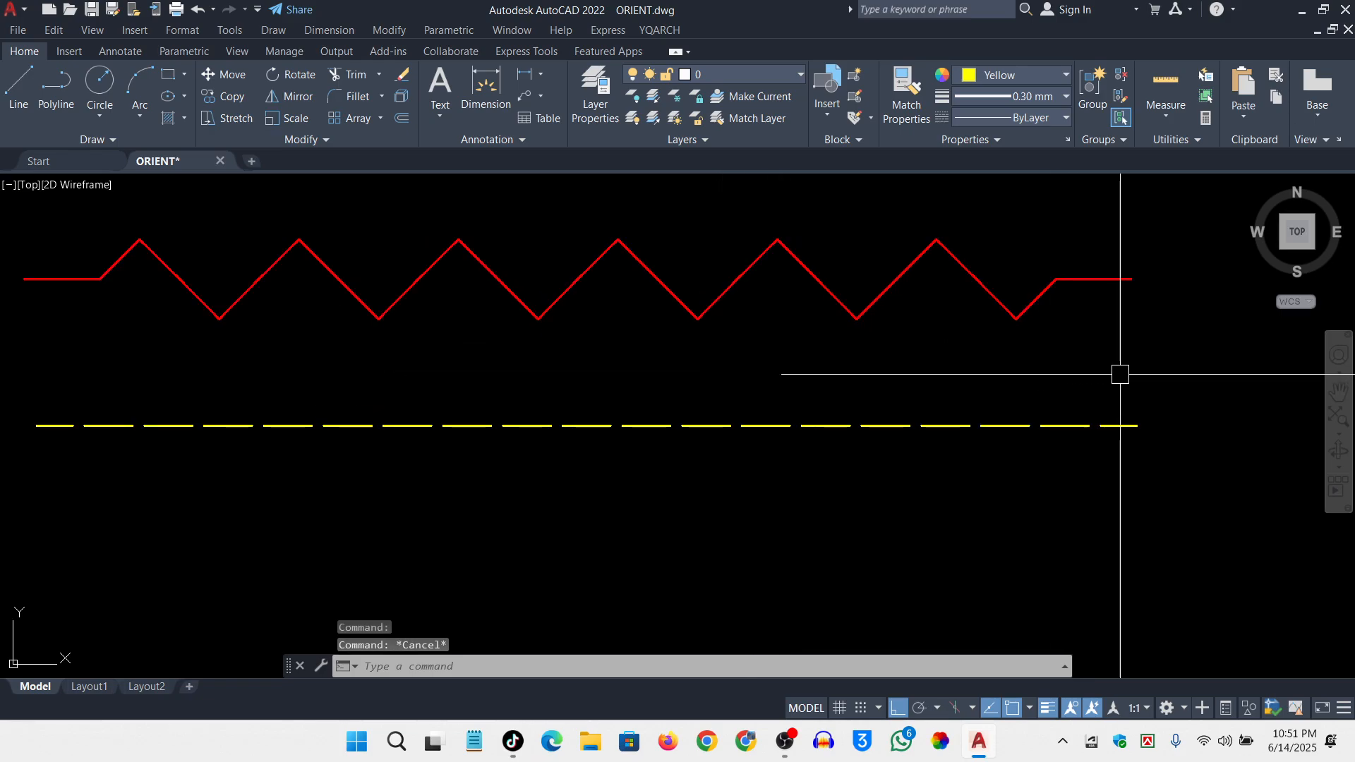
{"action": "left_click", "coordinate": [1170, 374]}
{"action": "key", "text": "Escape"}
{"action": "scroll", "coordinate": [774, 478], "scroll_direction": "down", "scroll_amount": 4}
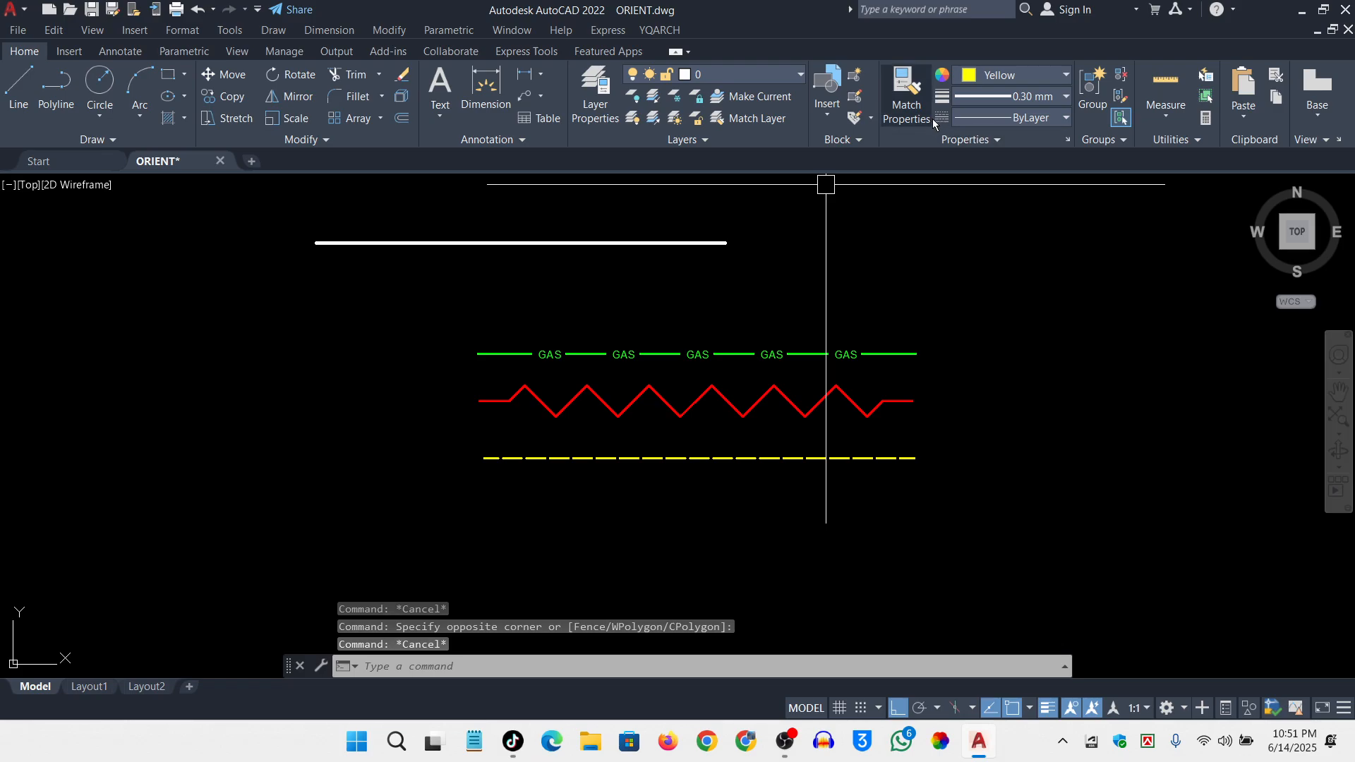
{"action": "left_click", "coordinate": [1062, 117]}
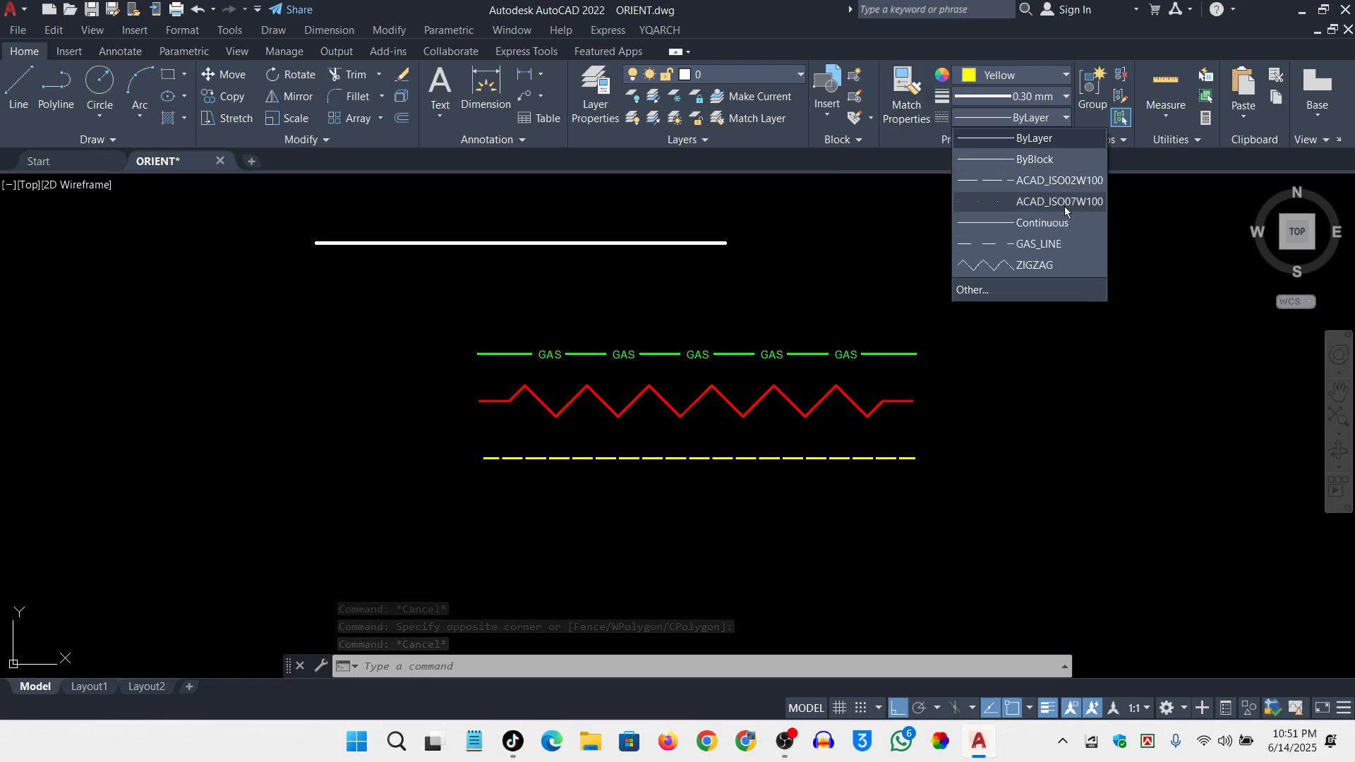
{"action": "key", "text": "Escape"}
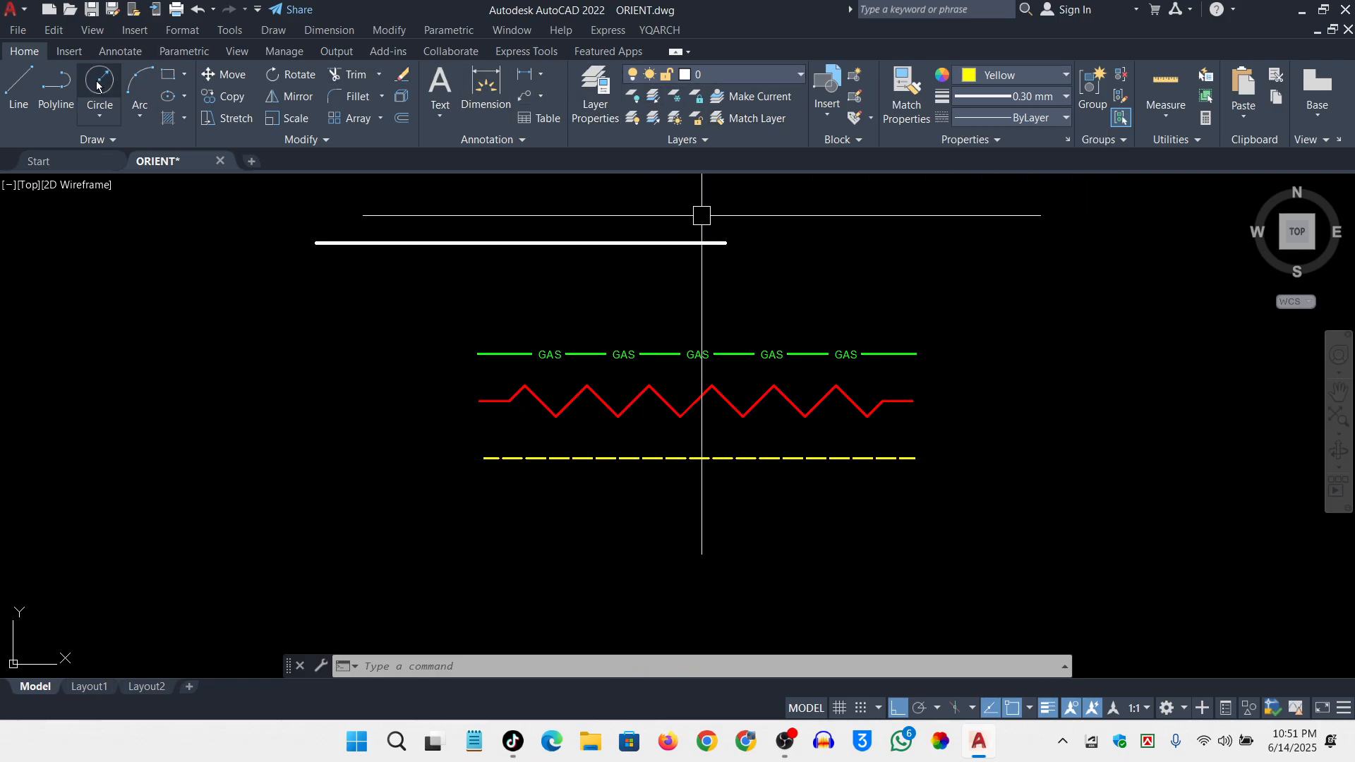
Draw a horizontal line about 5" long below the yellow dashed line
{"action": "left_click", "coordinate": [18, 88]}
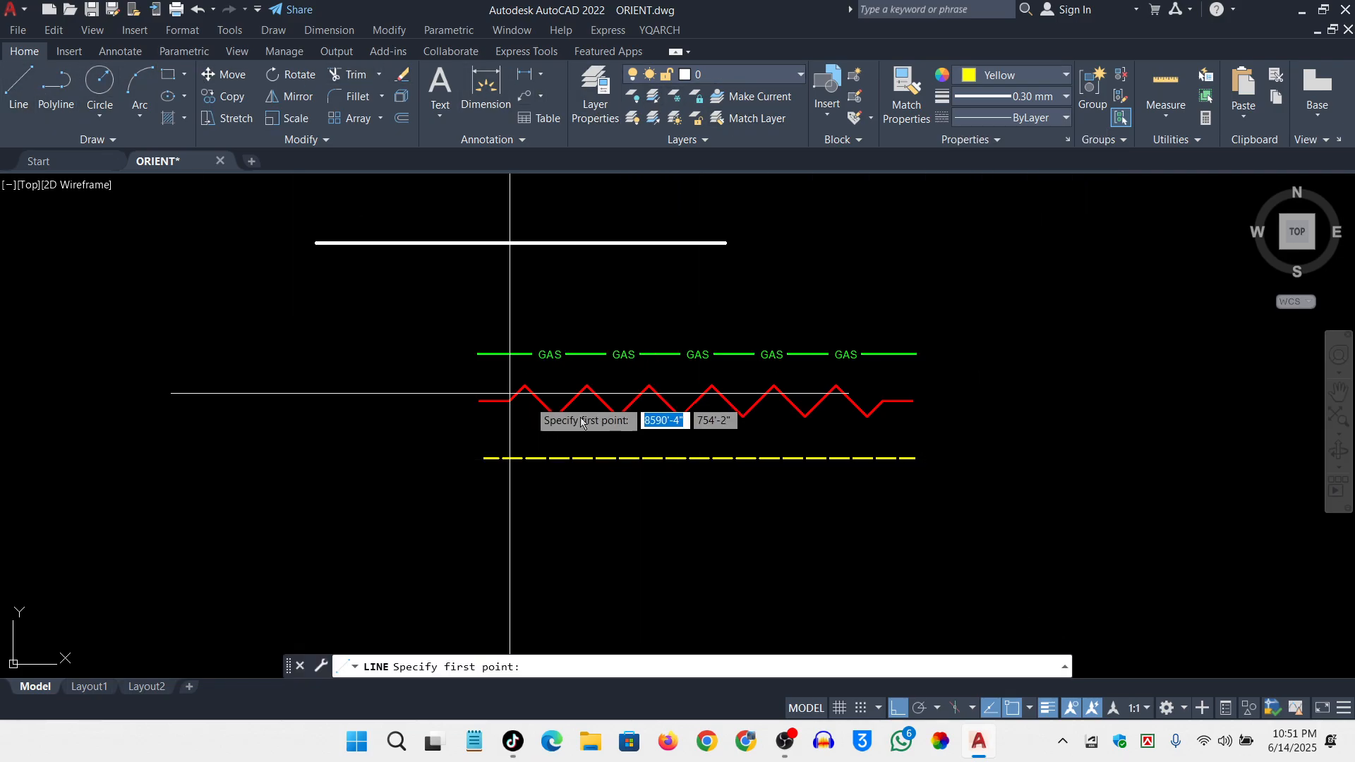
{"action": "left_click", "coordinate": [481, 498]}
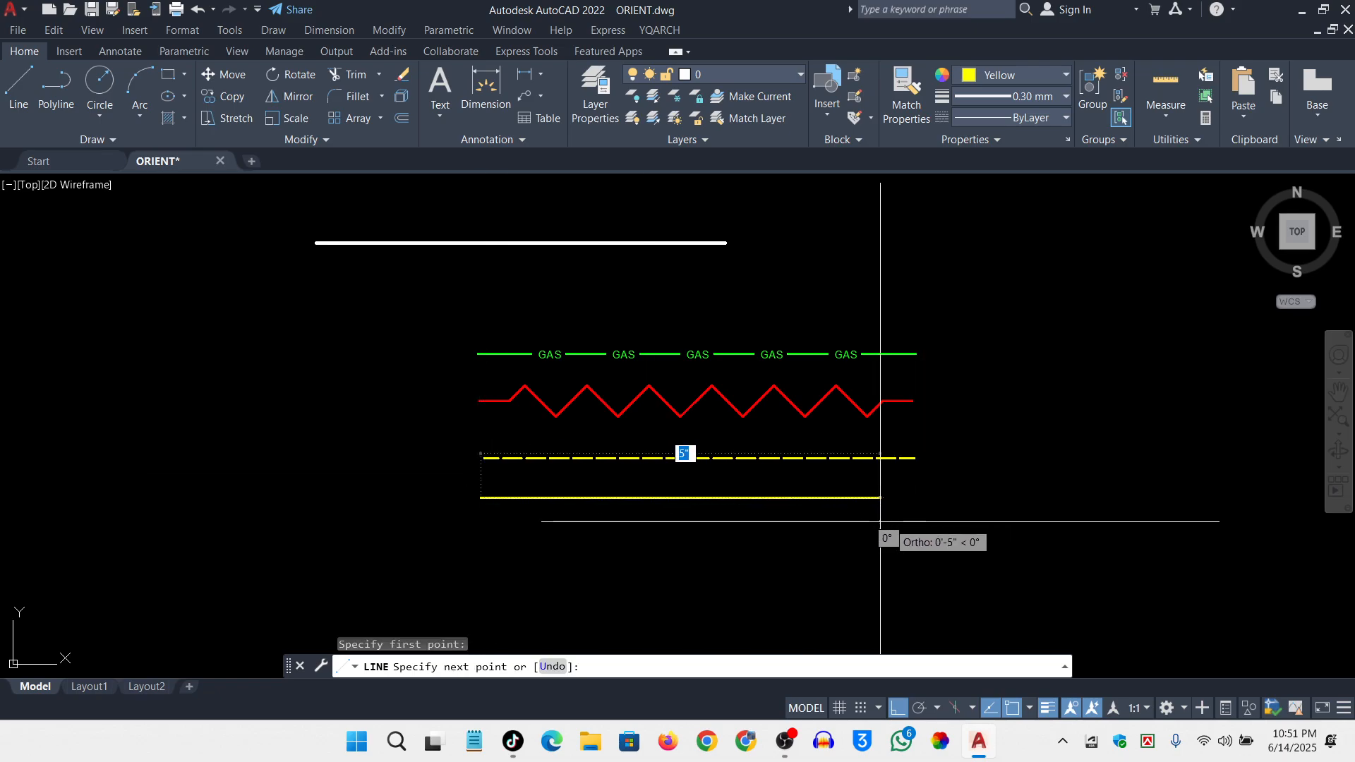
{"action": "key", "text": "Escape"}
Change the color of the new line below the yellow dashed one to blue and deselect it
{"action": "scroll", "coordinate": [938, 487], "scroll_direction": "up", "scroll_amount": 2}
{"action": "left_click", "coordinate": [946, 457]}
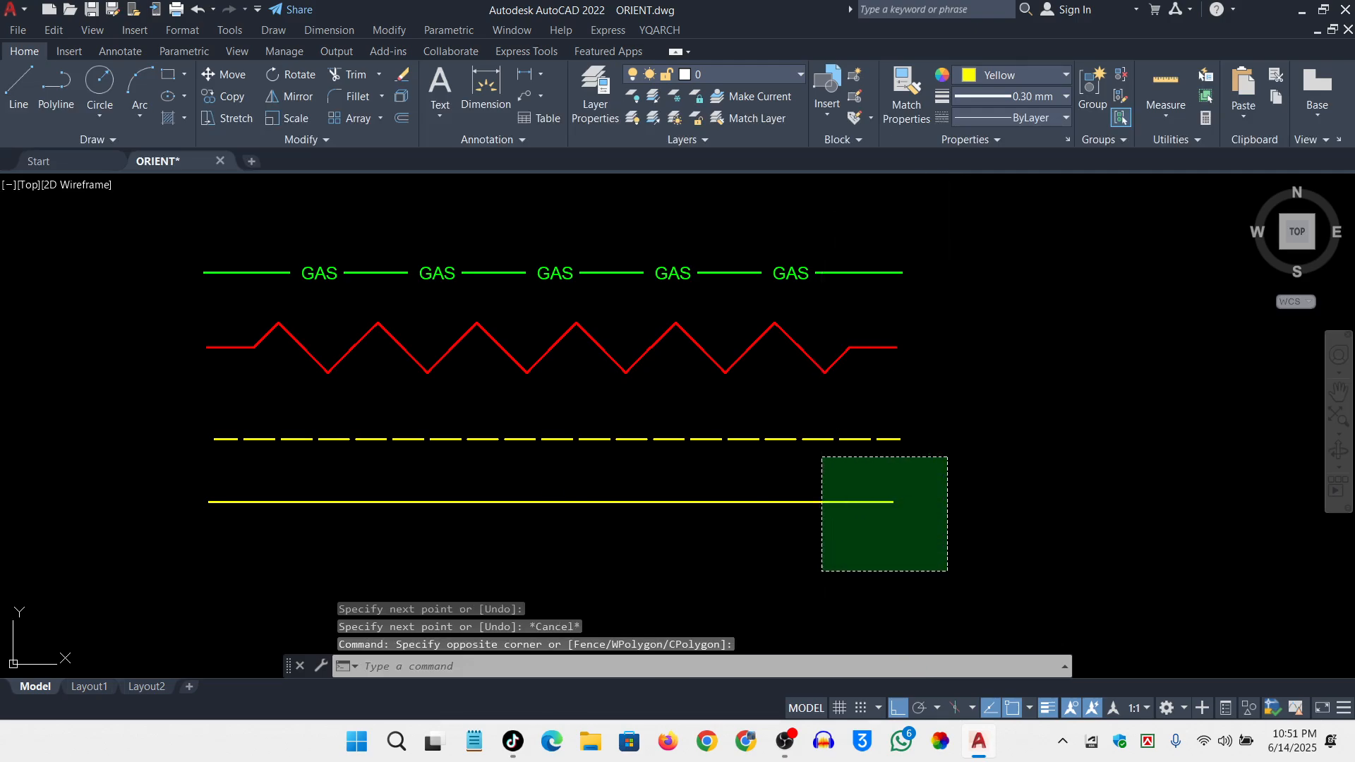
{"action": "left_click", "coordinate": [819, 572]}
{"action": "left_click", "coordinate": [970, 78]}
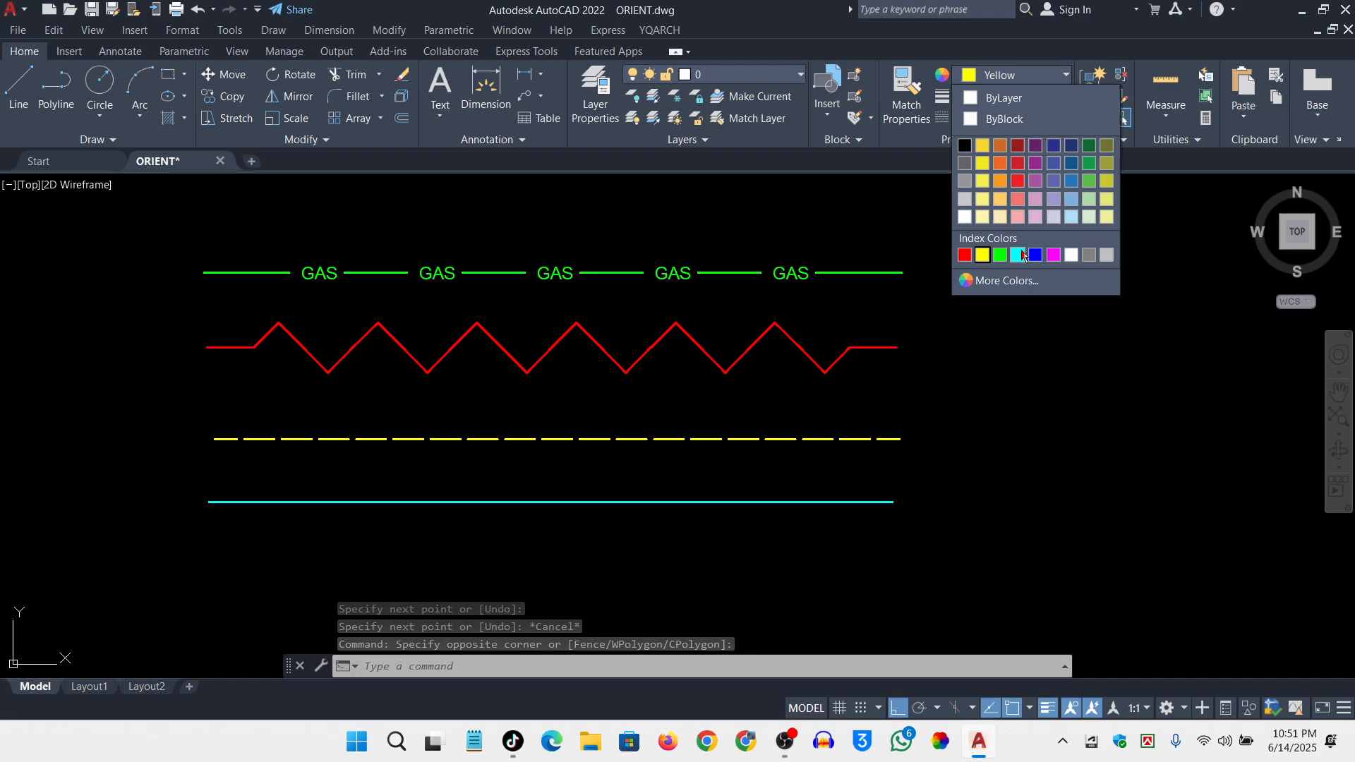
{"action": "key", "text": "Escape"}
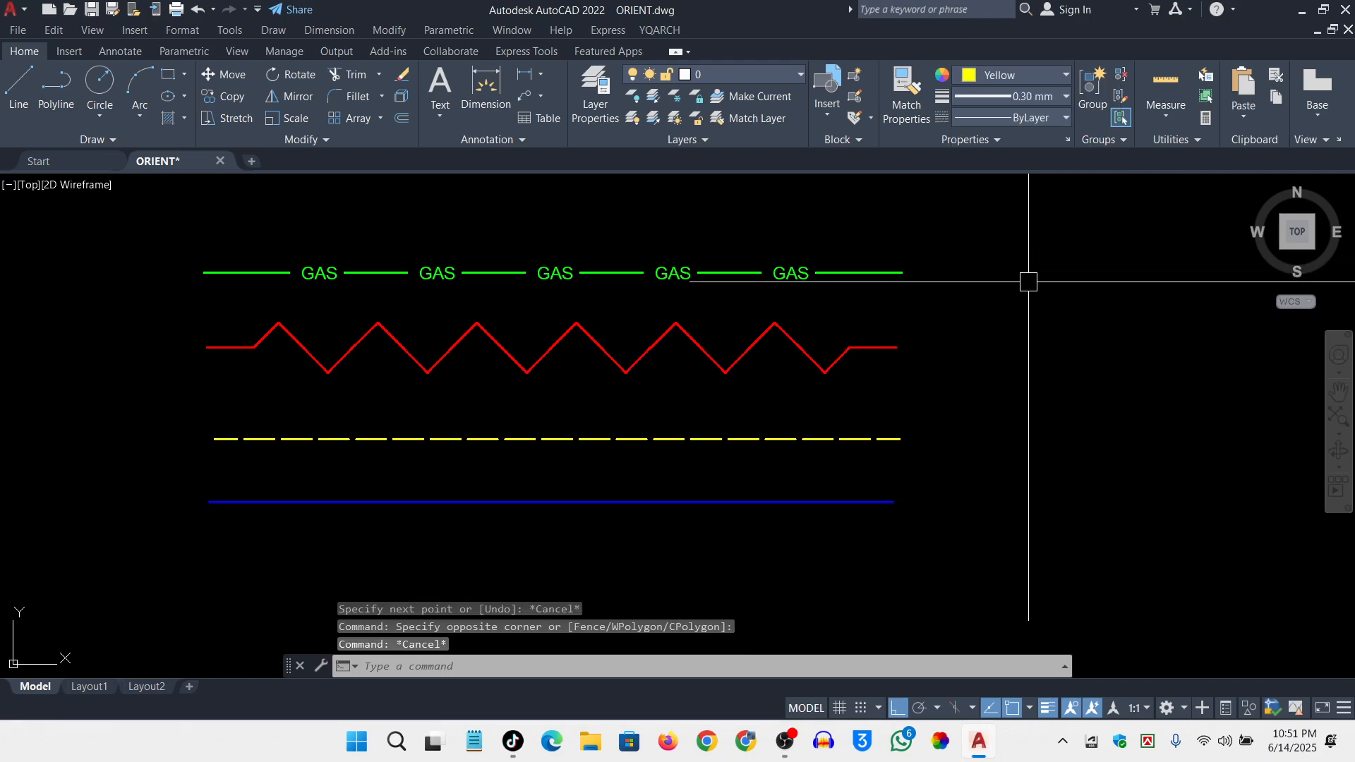
{"action": "scroll", "coordinate": [824, 551], "scroll_direction": "up", "scroll_amount": 3}
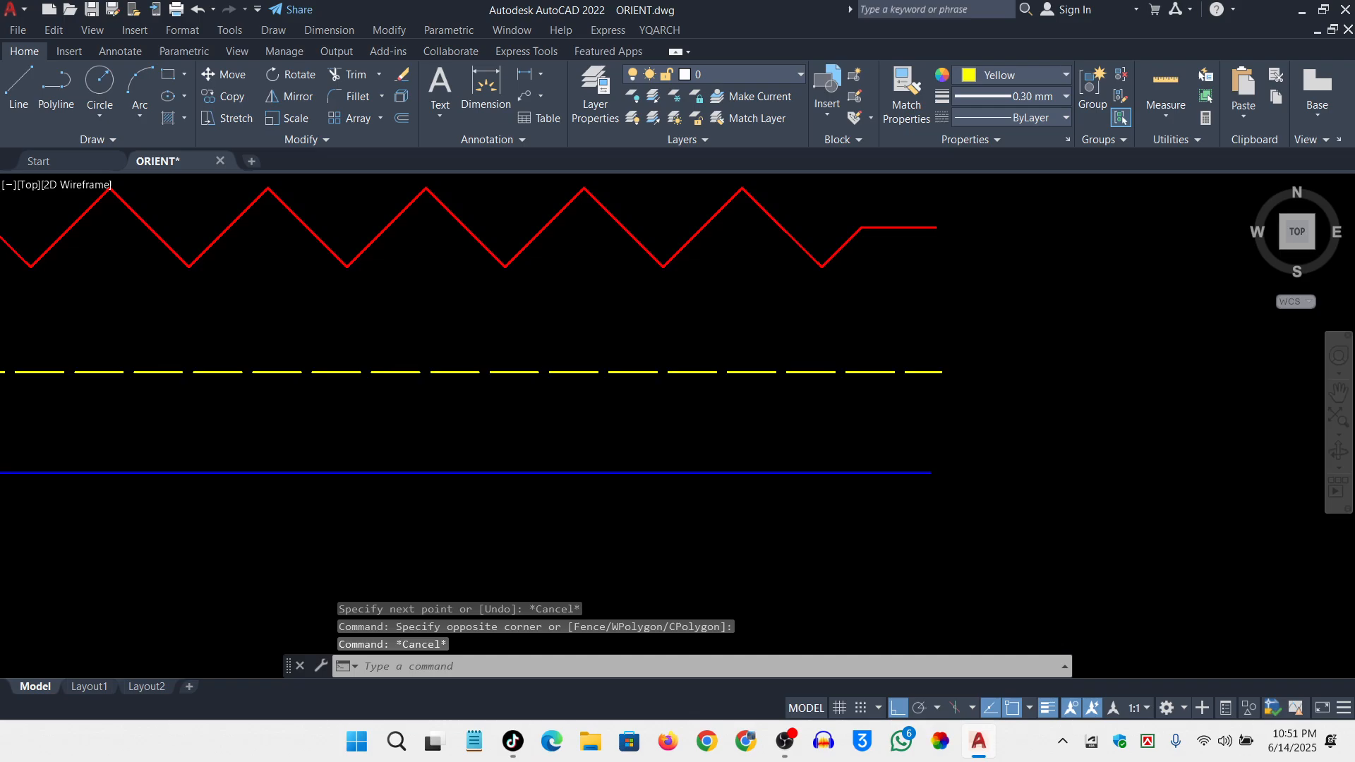
{"action": "scroll", "coordinate": [861, 475], "scroll_direction": "down", "scroll_amount": 3}
{"action": "scroll", "coordinate": [850, 438], "scroll_direction": "up", "scroll_amount": 4}
{"action": "left_click", "coordinate": [993, 417]}
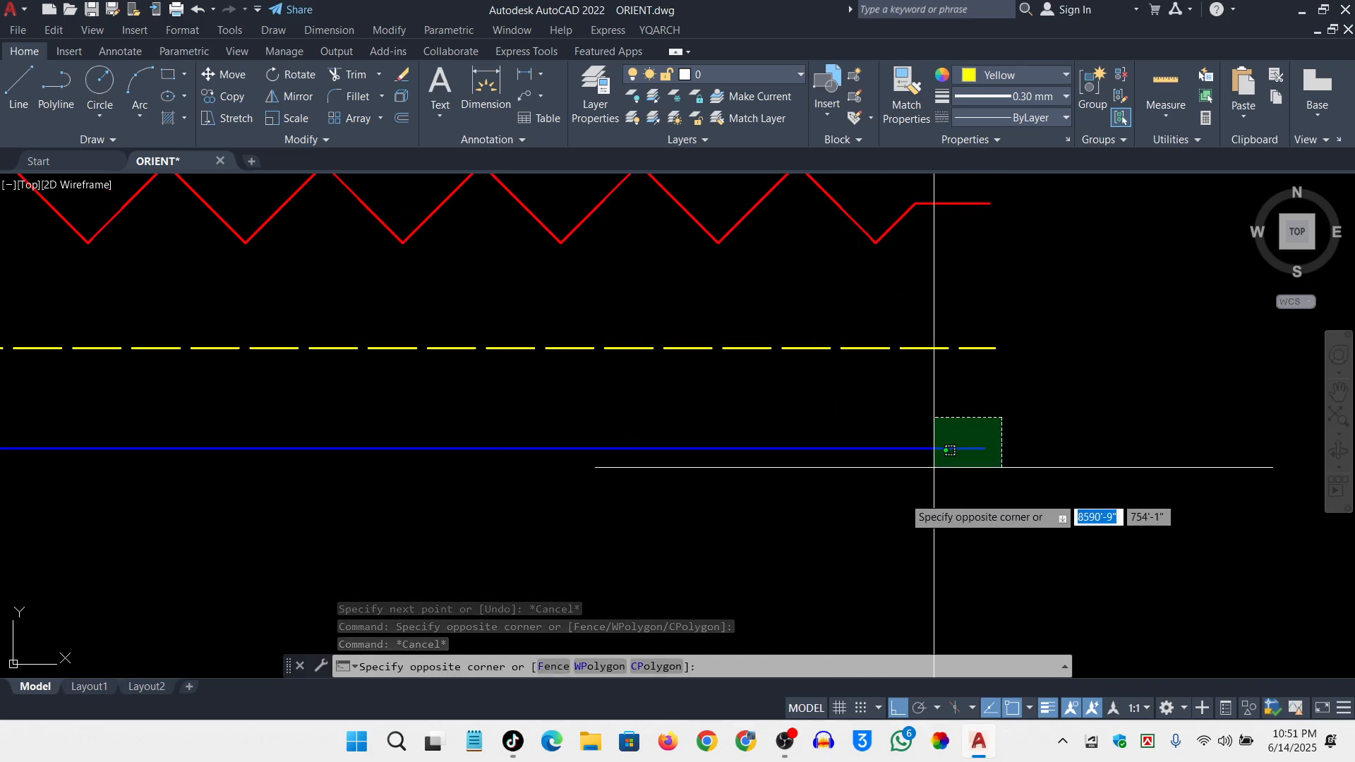
{"action": "left_click", "coordinate": [894, 512]}
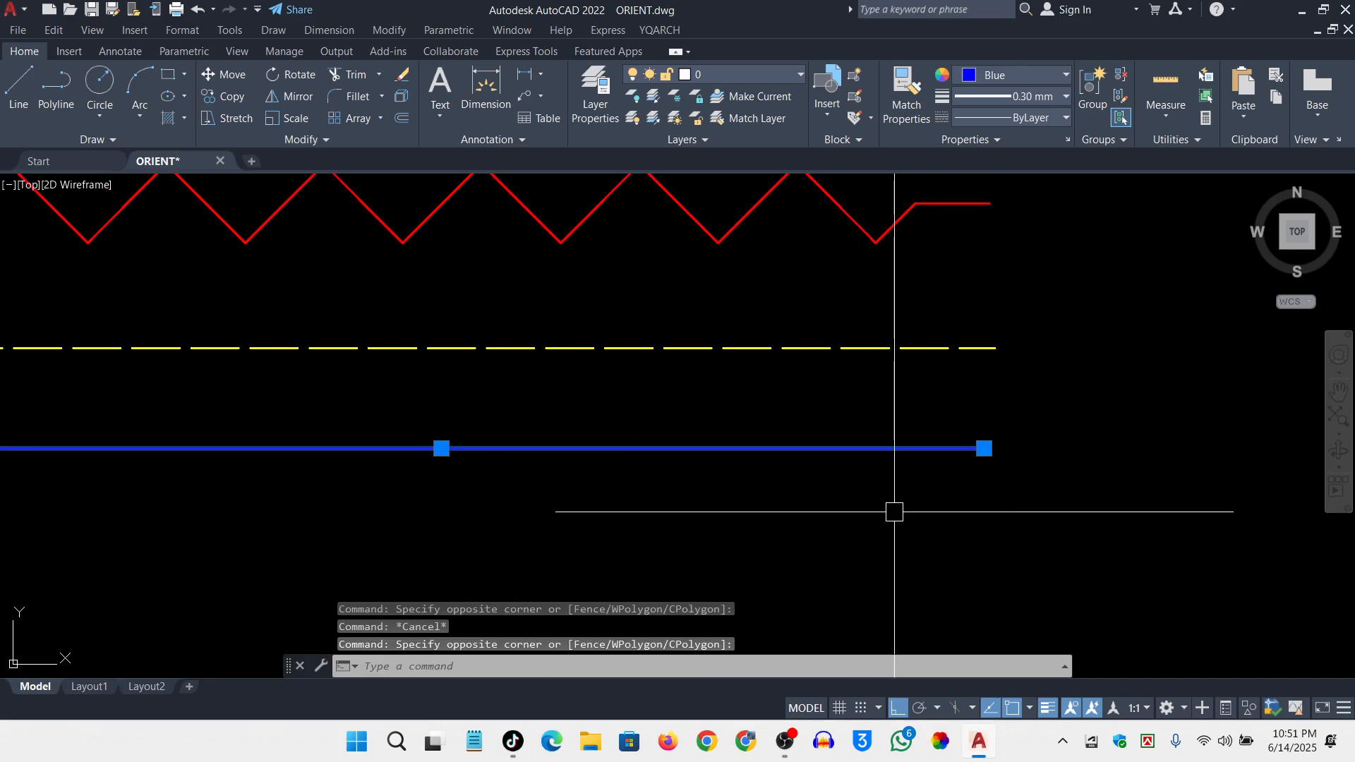
{"action": "key", "text": "Escape"}
{"action": "scroll", "coordinate": [962, 423], "scroll_direction": "down", "scroll_amount": 4}
{"action": "scroll", "coordinate": [1029, 424], "scroll_direction": "up", "scroll_amount": 2}
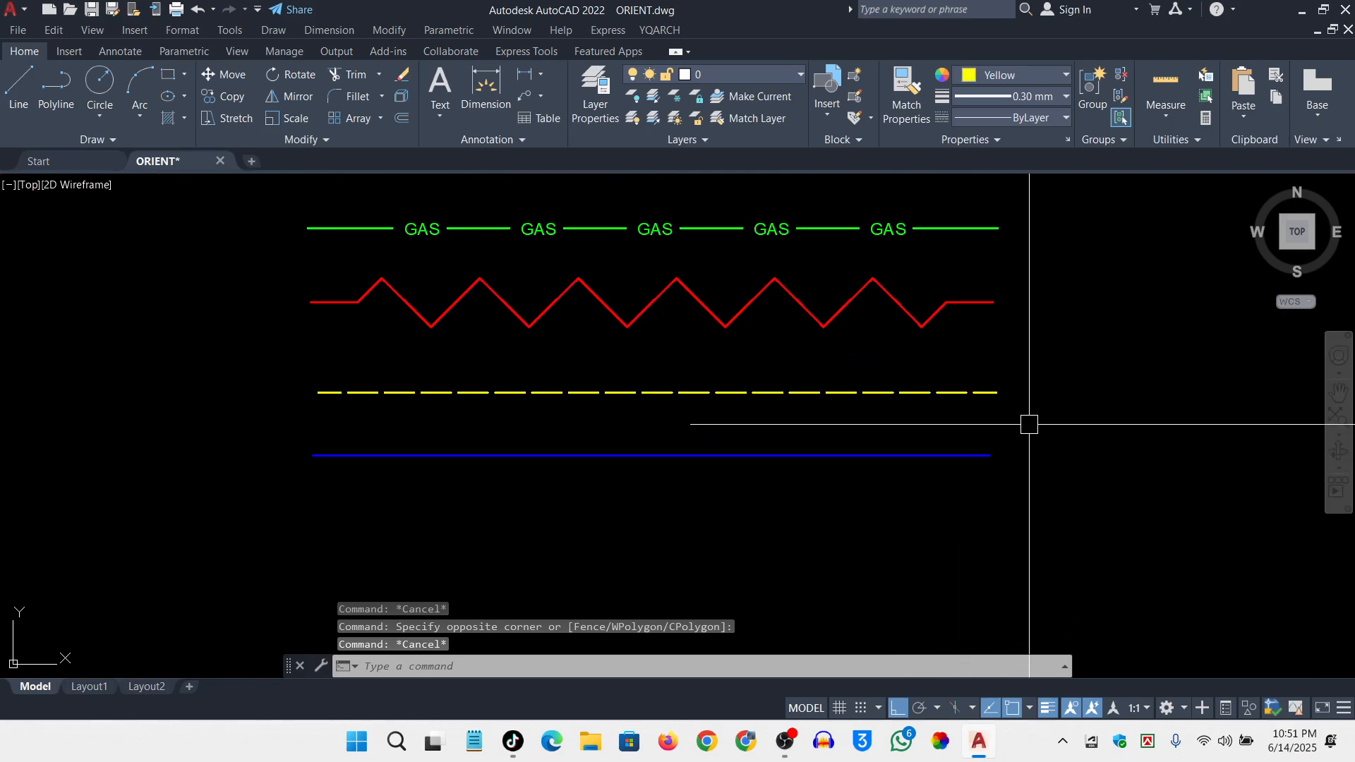
{"action": "left_click", "coordinate": [1029, 424]}
{"action": "left_click", "coordinate": [908, 507]}
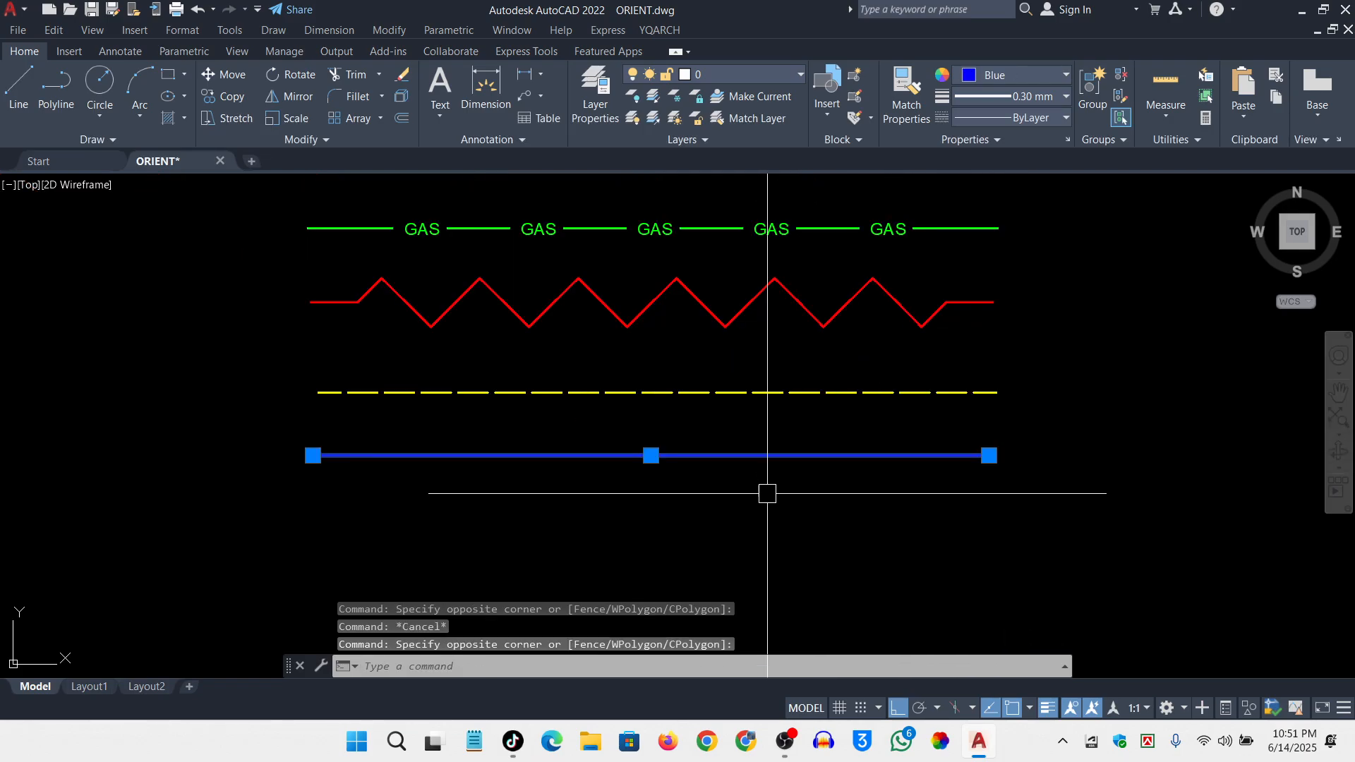
{"action": "key", "text": "Escape"}
Open the blue line's properties with the MO command and set its linetype to ACAD_ISO07W100
{"action": "left_click", "coordinate": [1016, 420]}
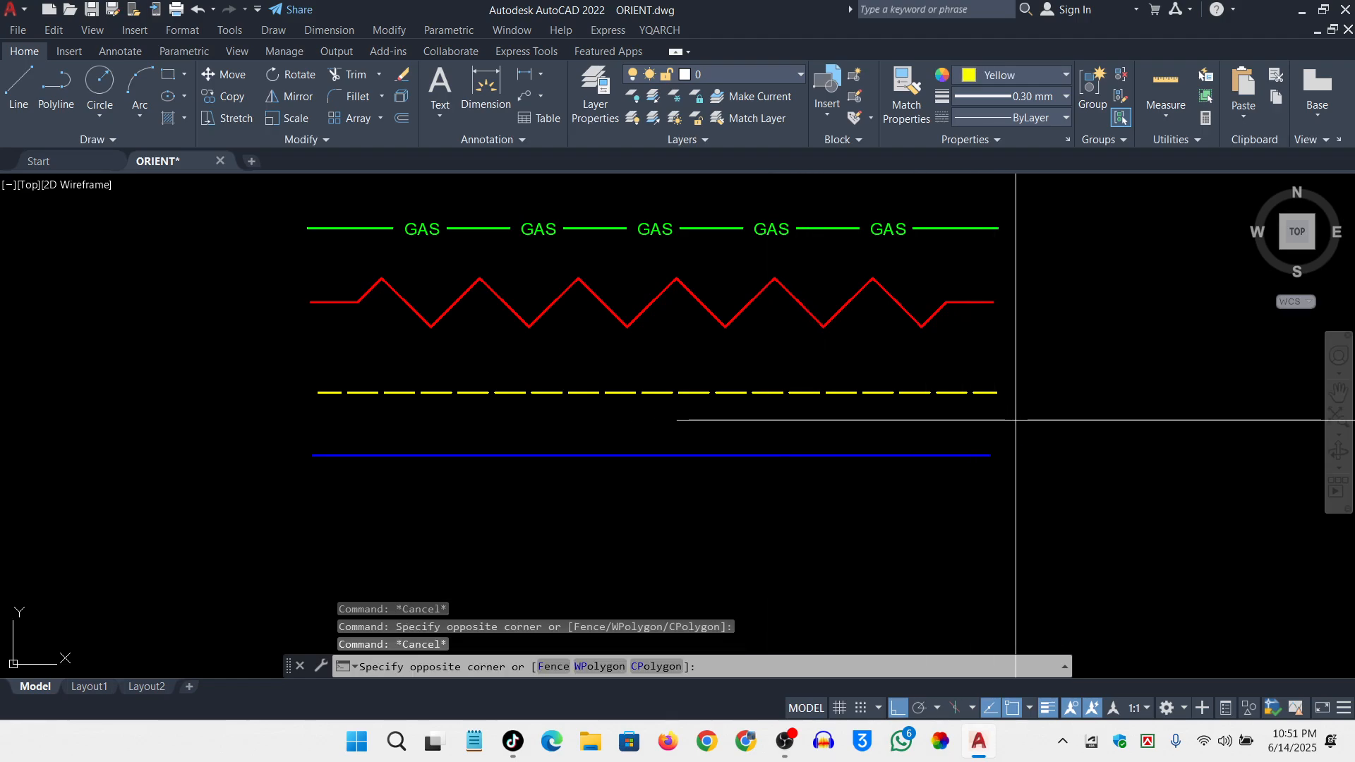
{"action": "left_click", "coordinate": [925, 519]}
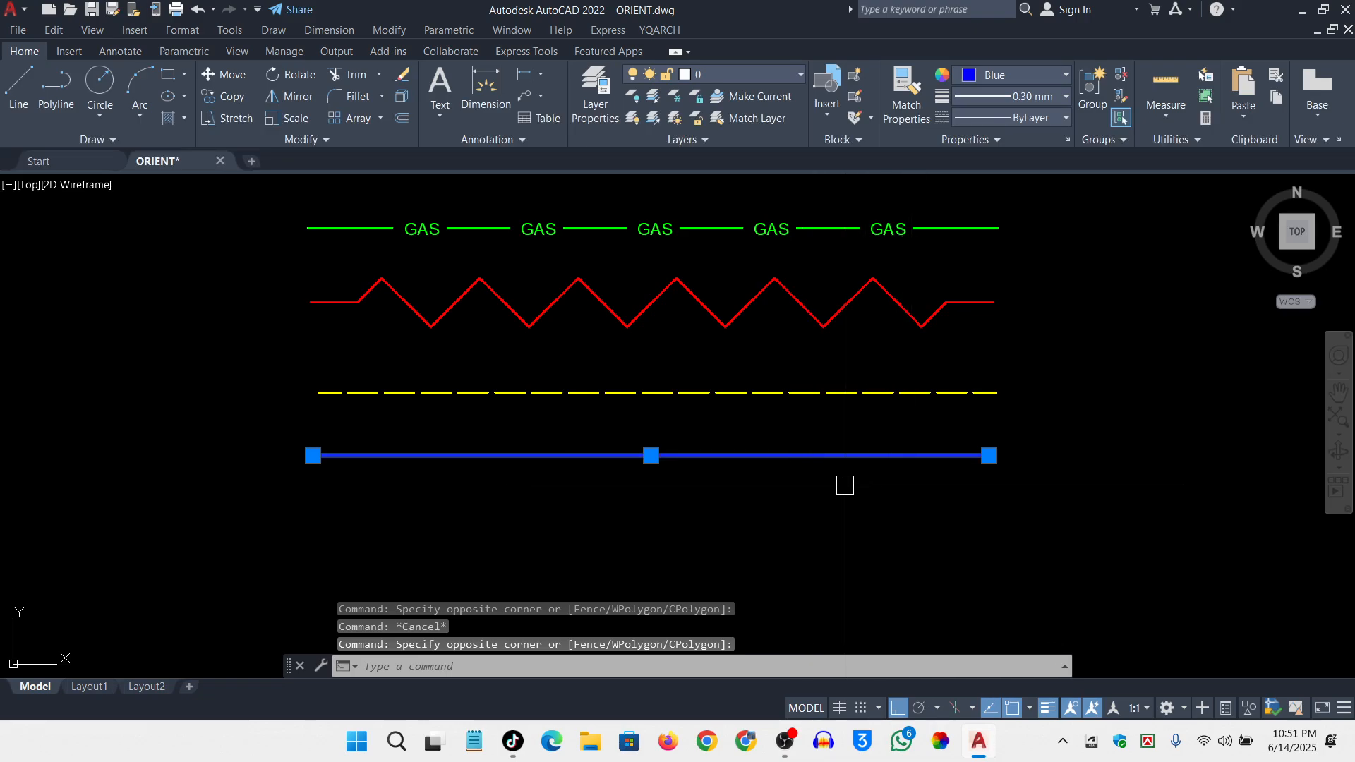
{"action": "type", "text": "mo"}
{"action": "key", "text": "Return"}
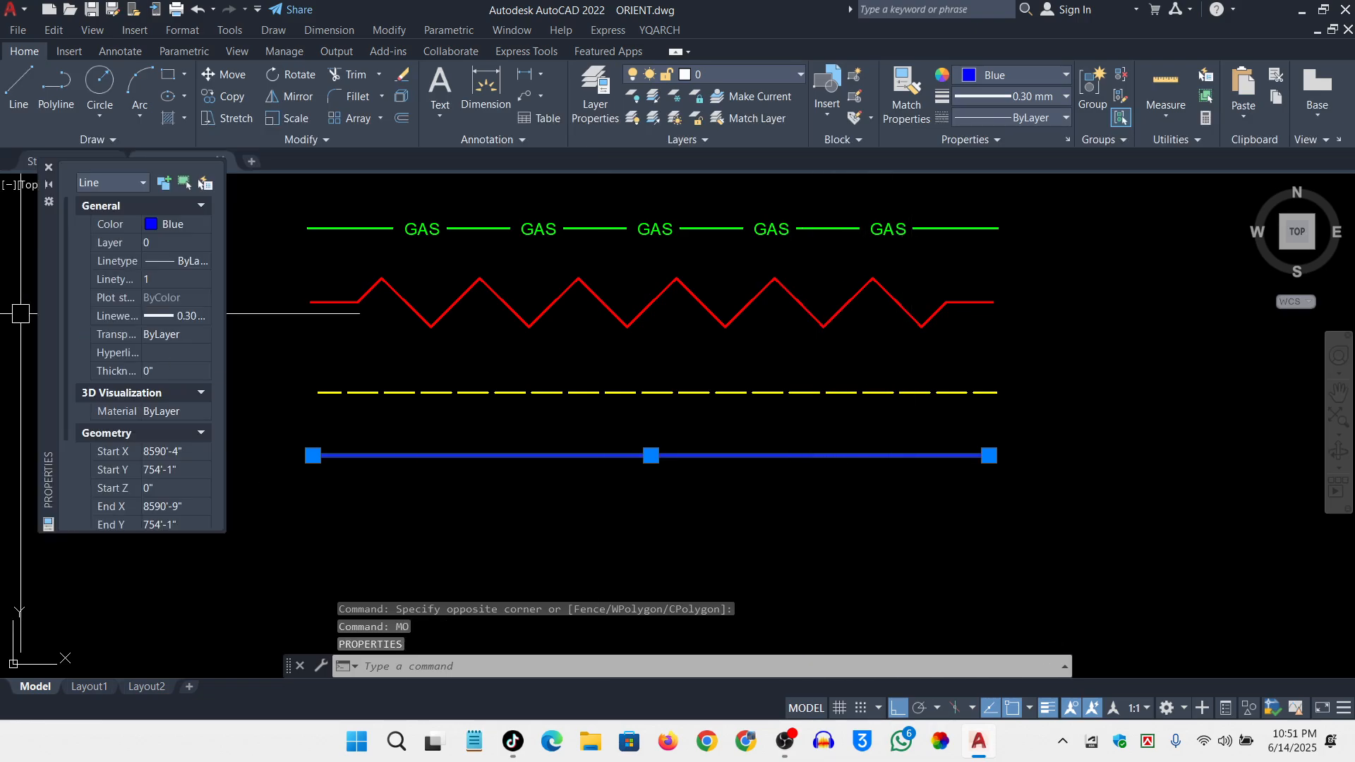
{"action": "left_click", "coordinate": [182, 261]}
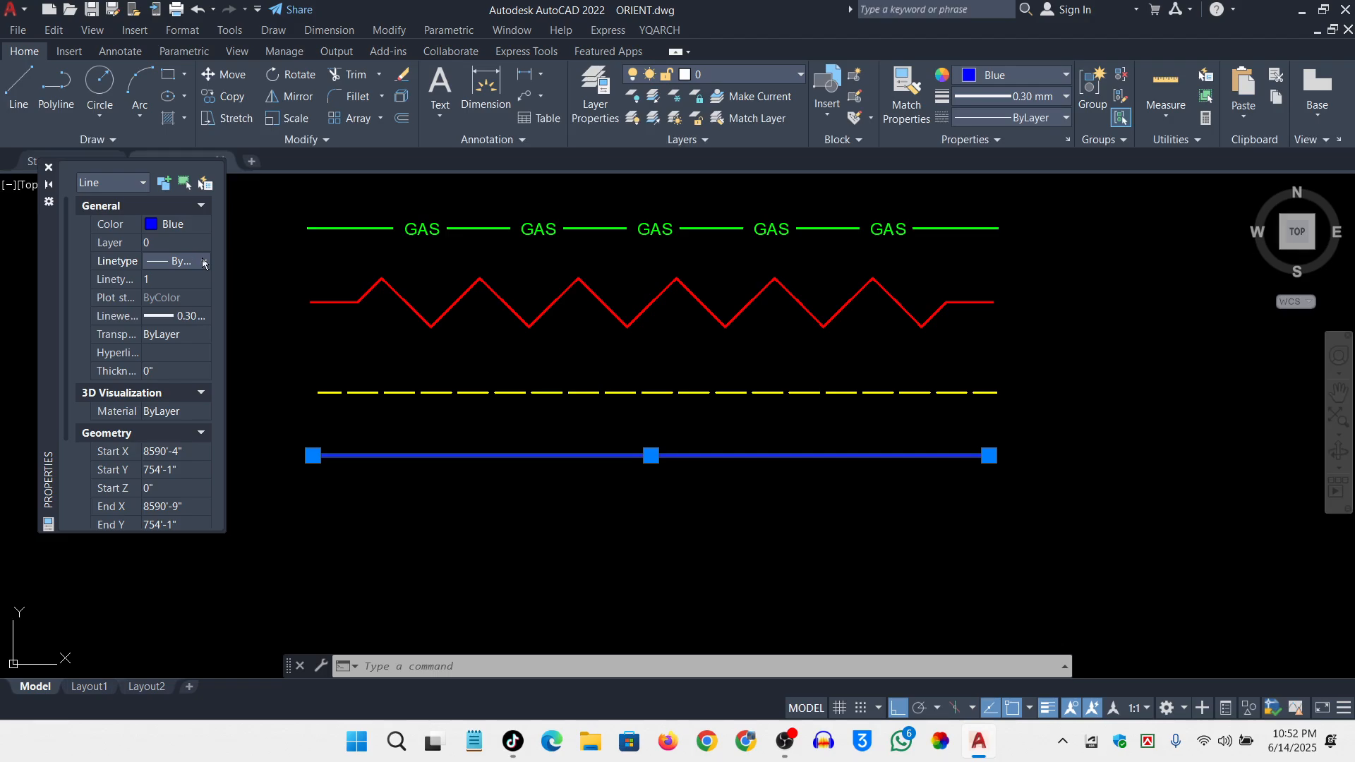
{"action": "left_click", "coordinate": [204, 261]}
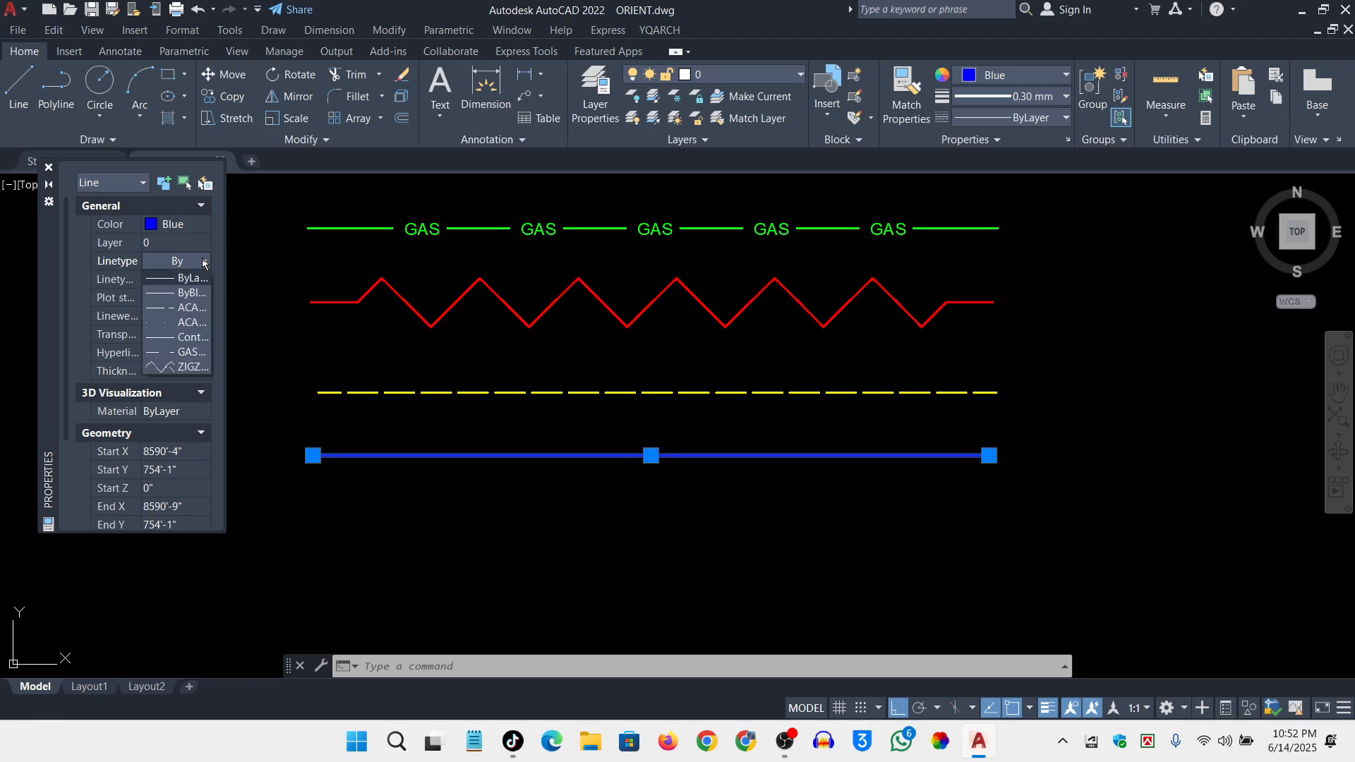
{"action": "left_click", "coordinate": [195, 325]}
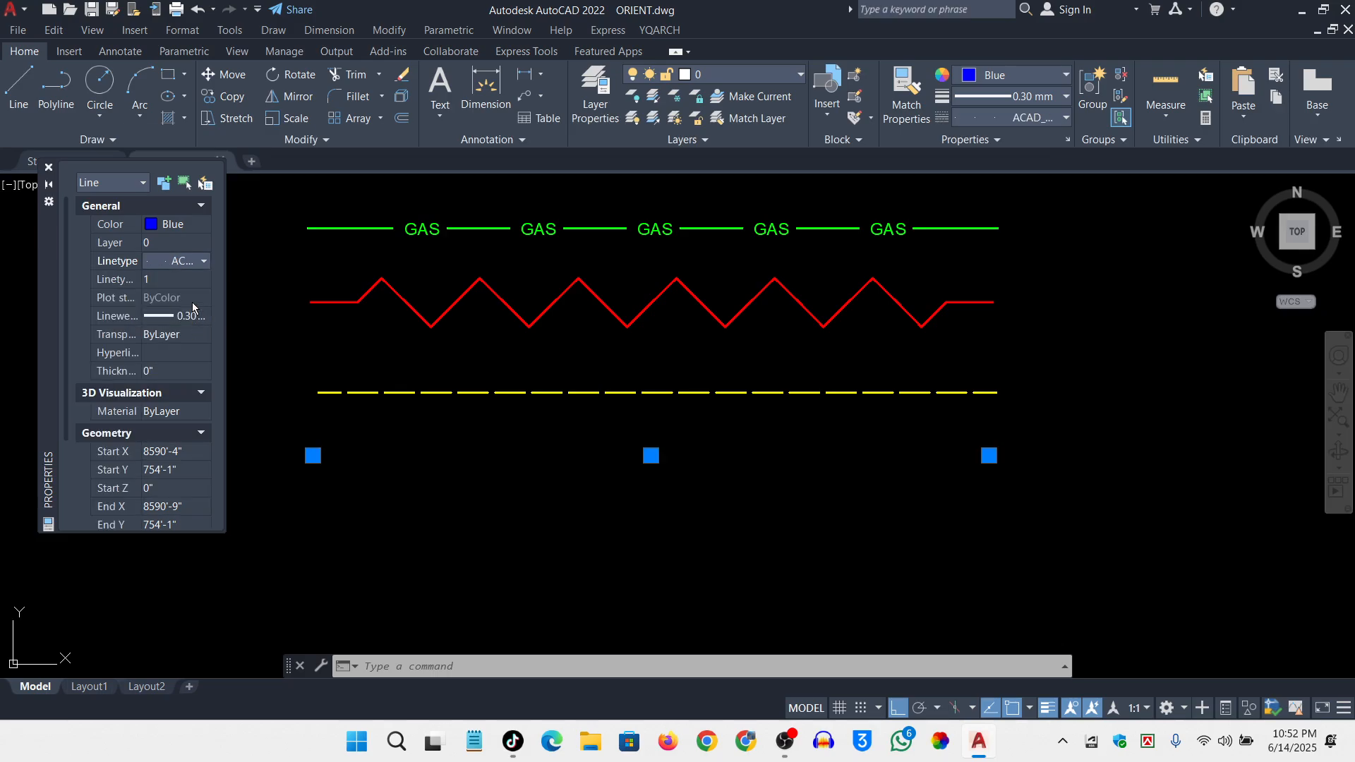
Set the blue line's linetype scale to .05 and deselect the line
{"action": "left_click", "coordinate": [165, 280]}
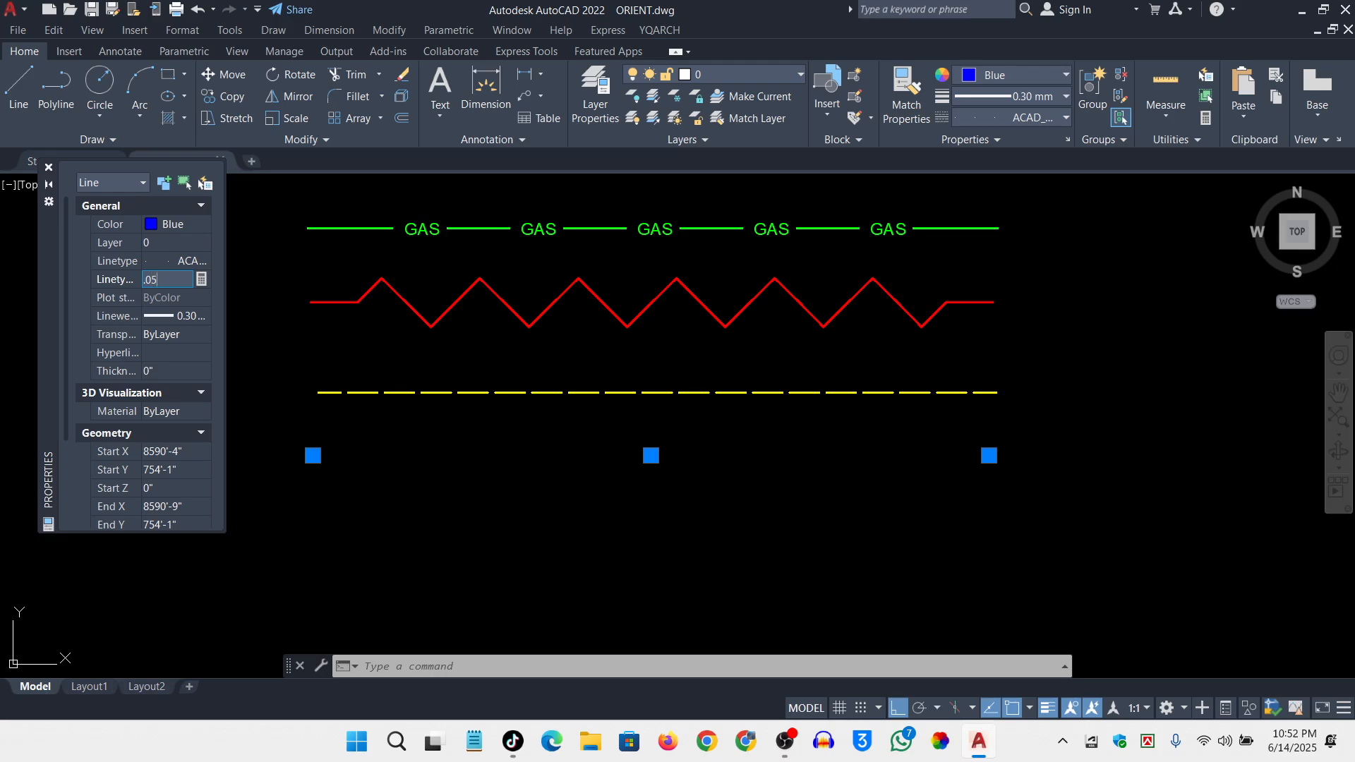
{"action": "key", "text": "Return"}
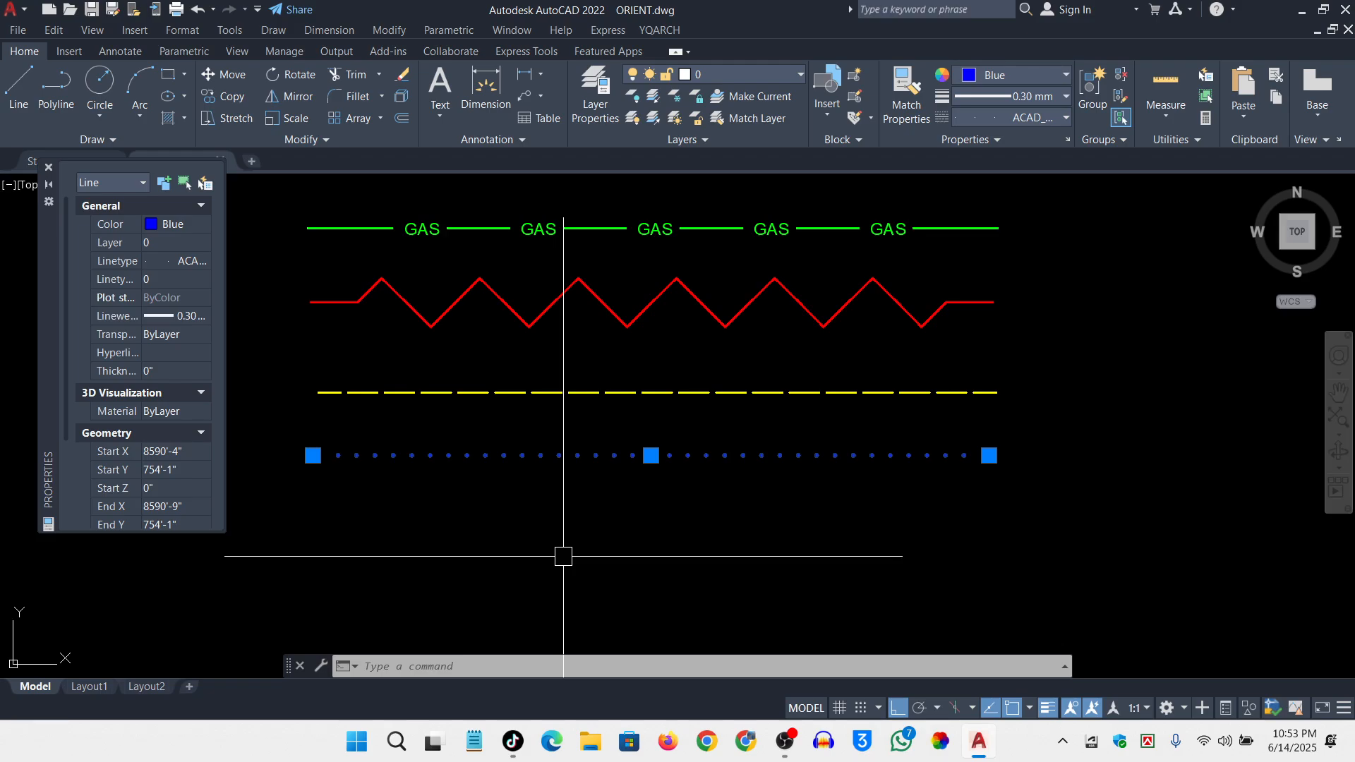
{"action": "key", "text": "Escape"}
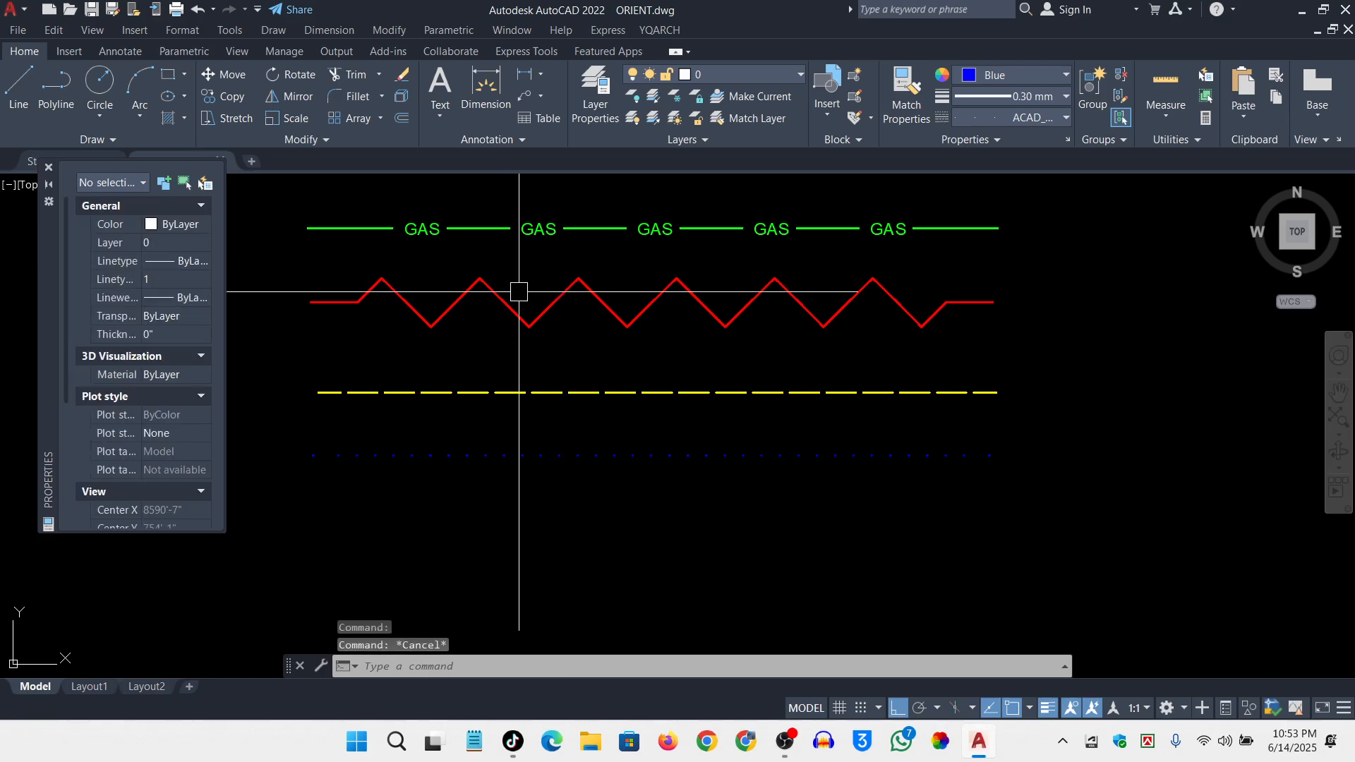
Check the blue dotted line by selecting and deselecting it, and close the Properties palette
{"action": "scroll", "coordinate": [322, 483], "scroll_direction": "up", "scroll_amount": 3}
{"action": "scroll", "coordinate": [322, 483], "scroll_direction": "down", "scroll_amount": 4}
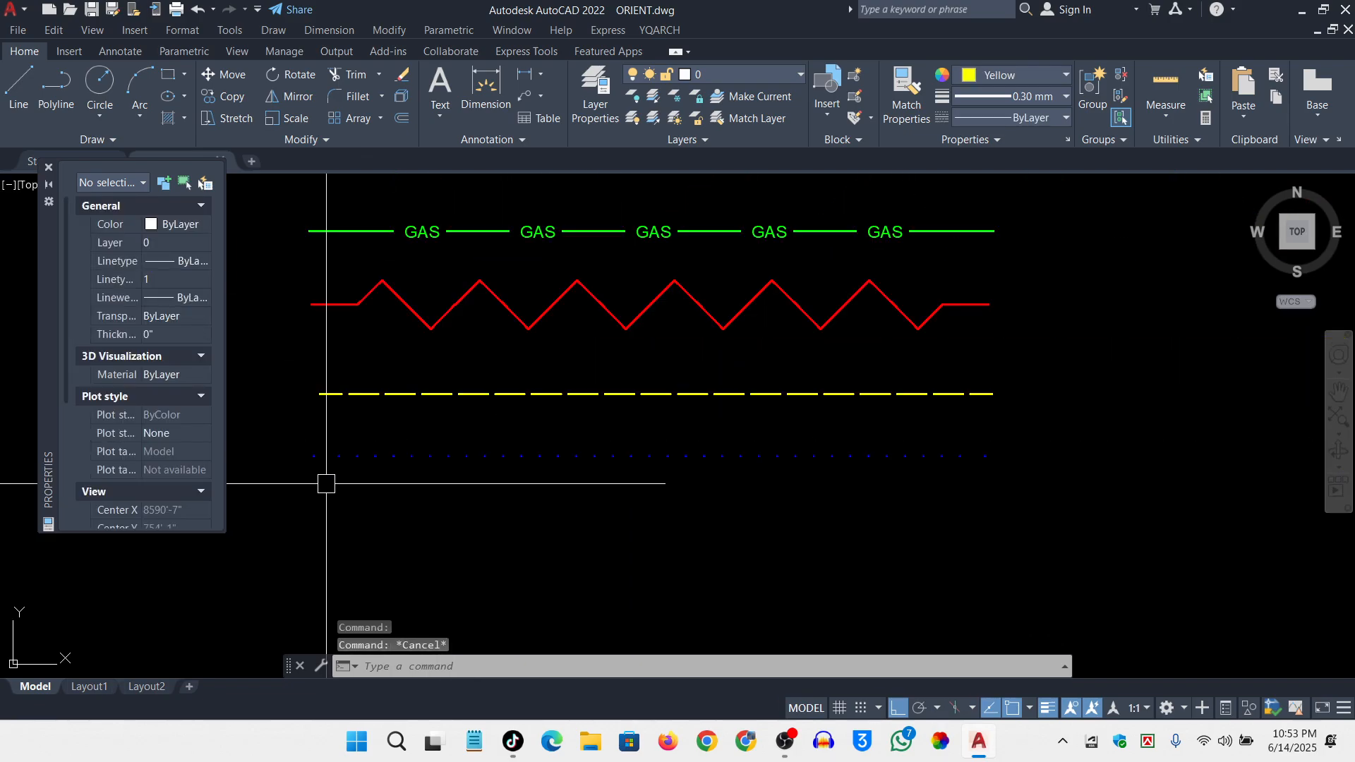
{"action": "left_click", "coordinate": [1046, 438]}
{"action": "left_click", "coordinate": [839, 539]}
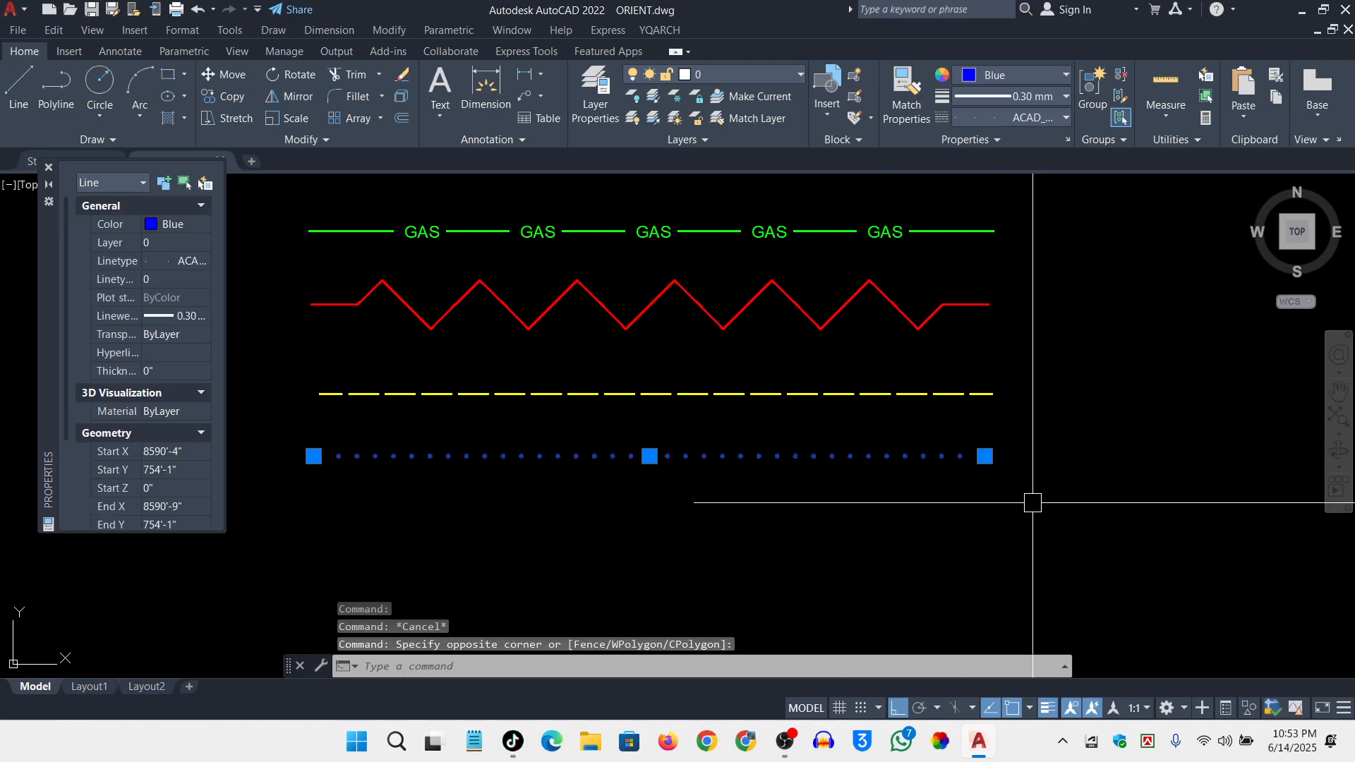
{"action": "key", "text": "Escape"}
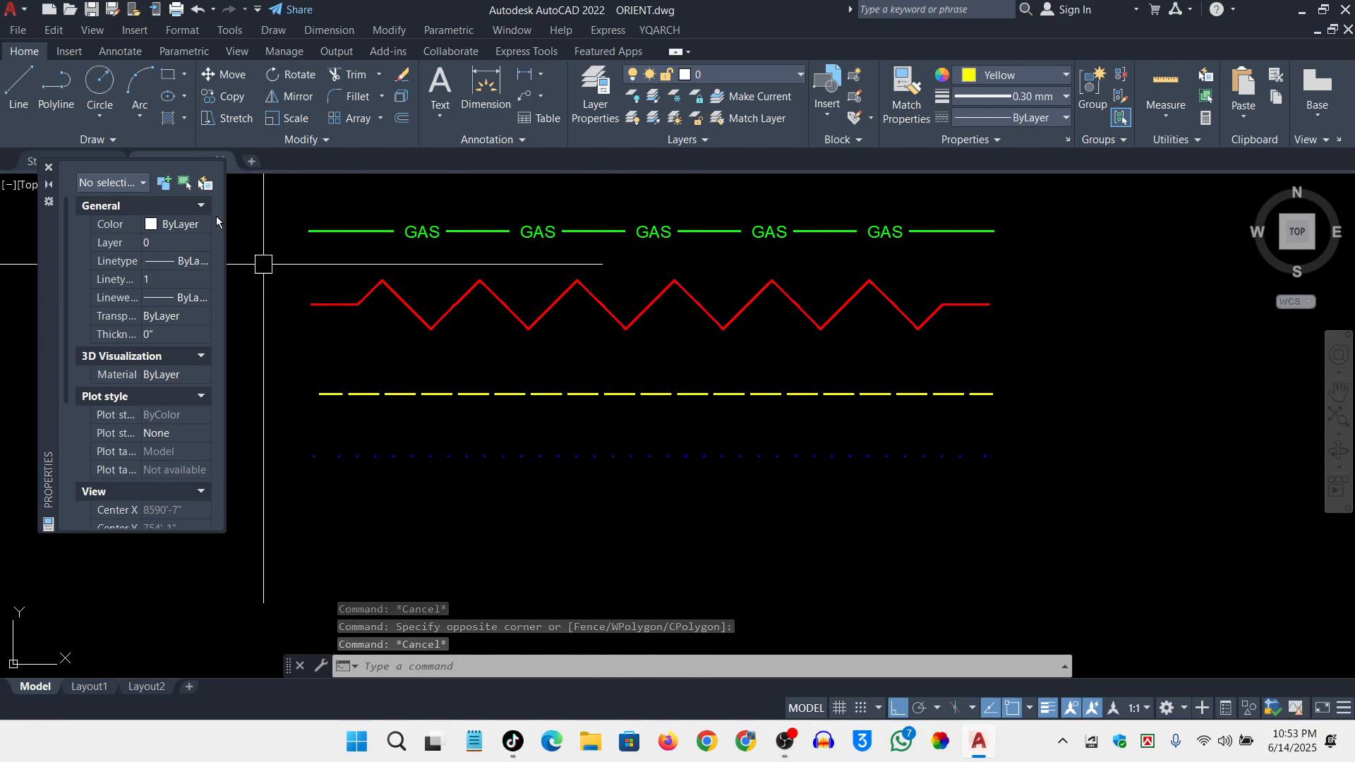
{"action": "left_click", "coordinate": [49, 167]}
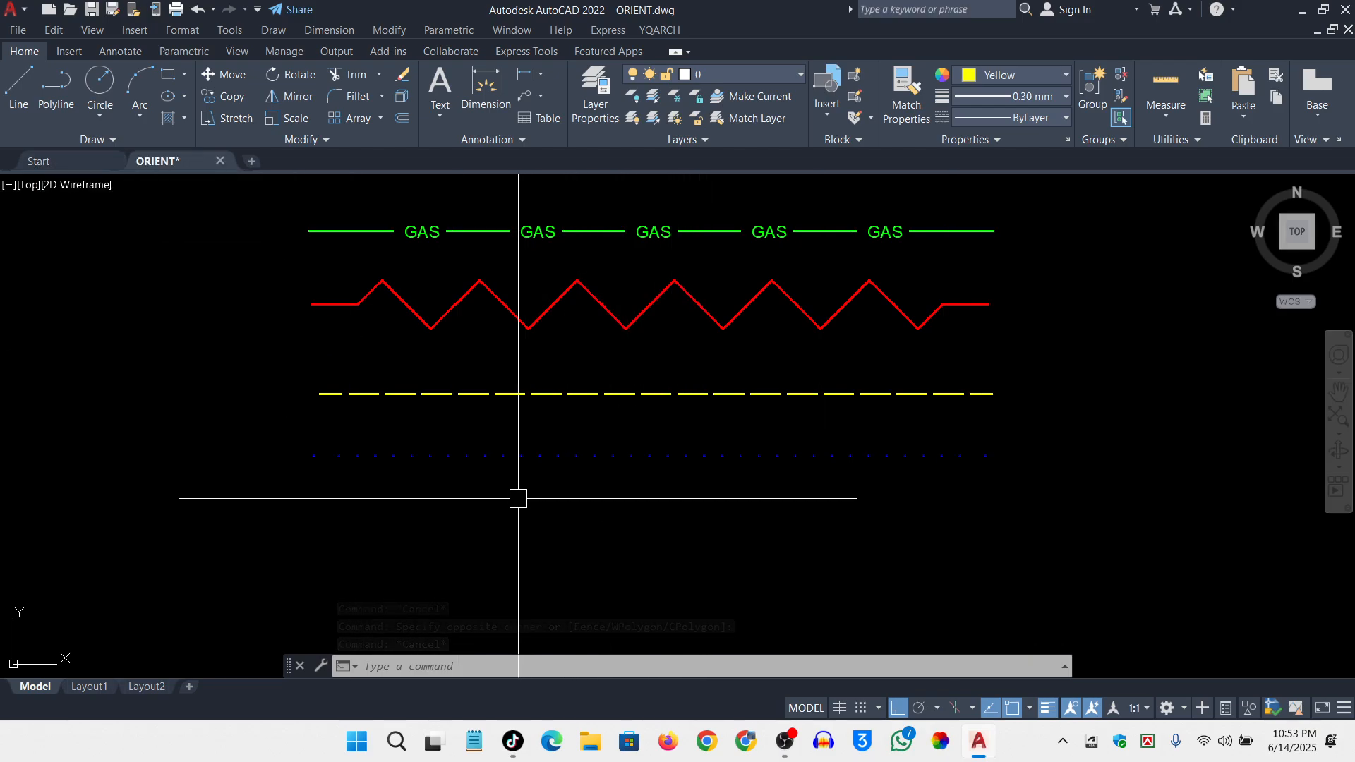
{"action": "scroll", "coordinate": [642, 451], "scroll_direction": "down", "scroll_amount": 2}
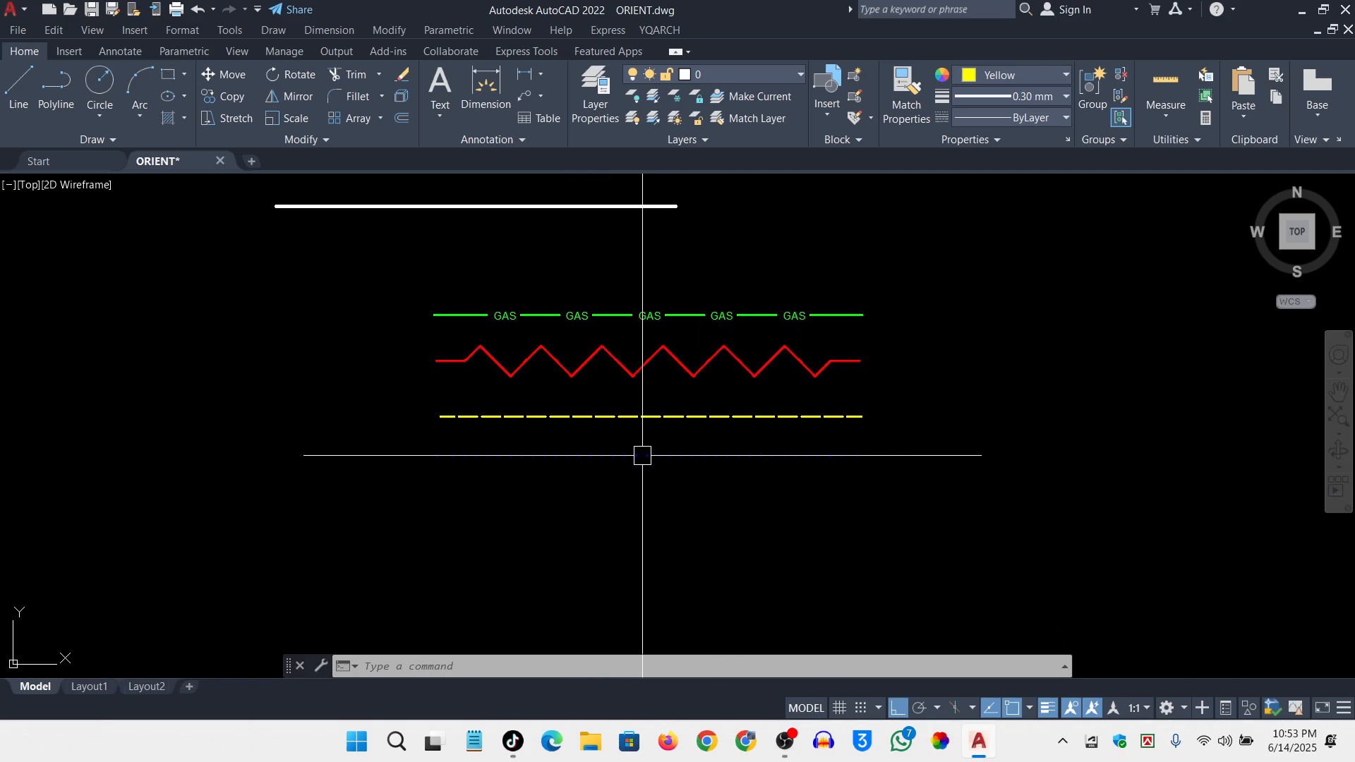
{"action": "scroll", "coordinate": [717, 460], "scroll_direction": "up", "scroll_amount": 2}
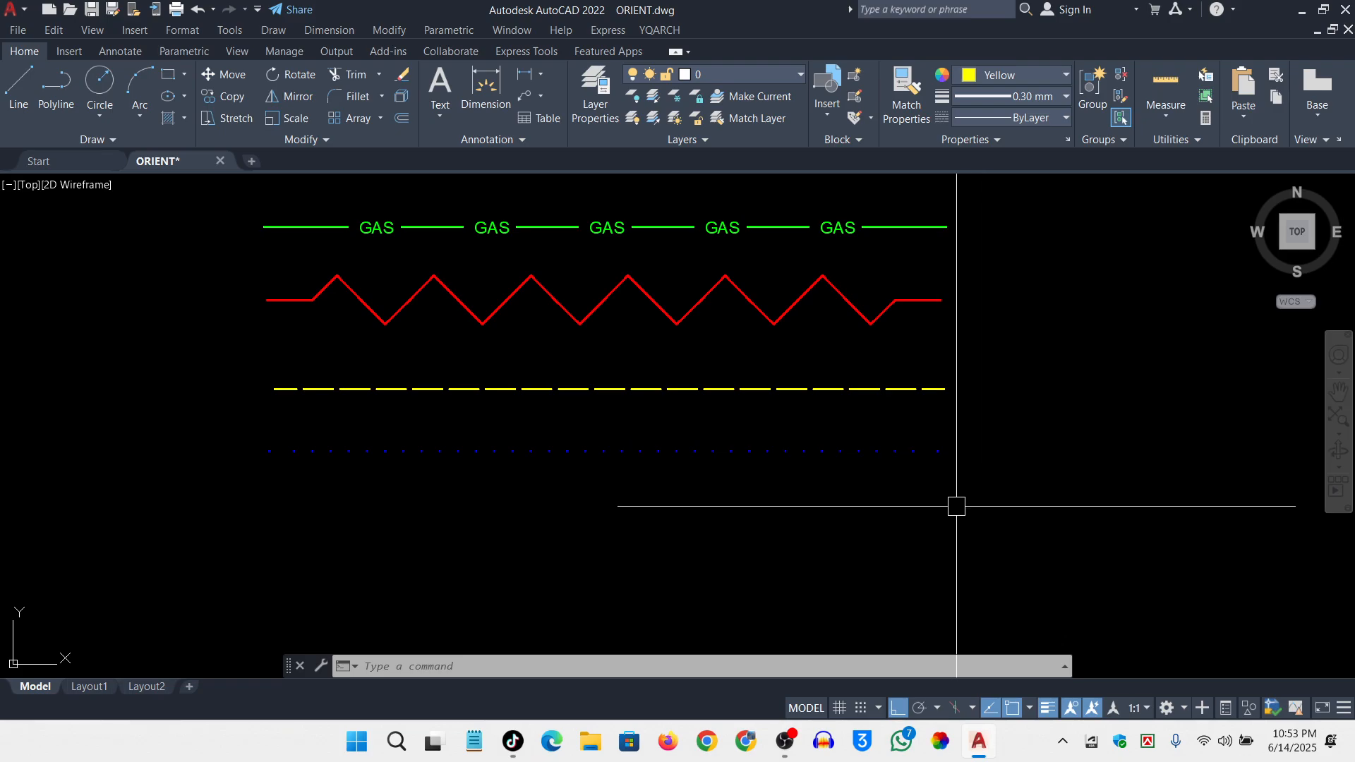
{"action": "left_click", "coordinate": [916, 512]}
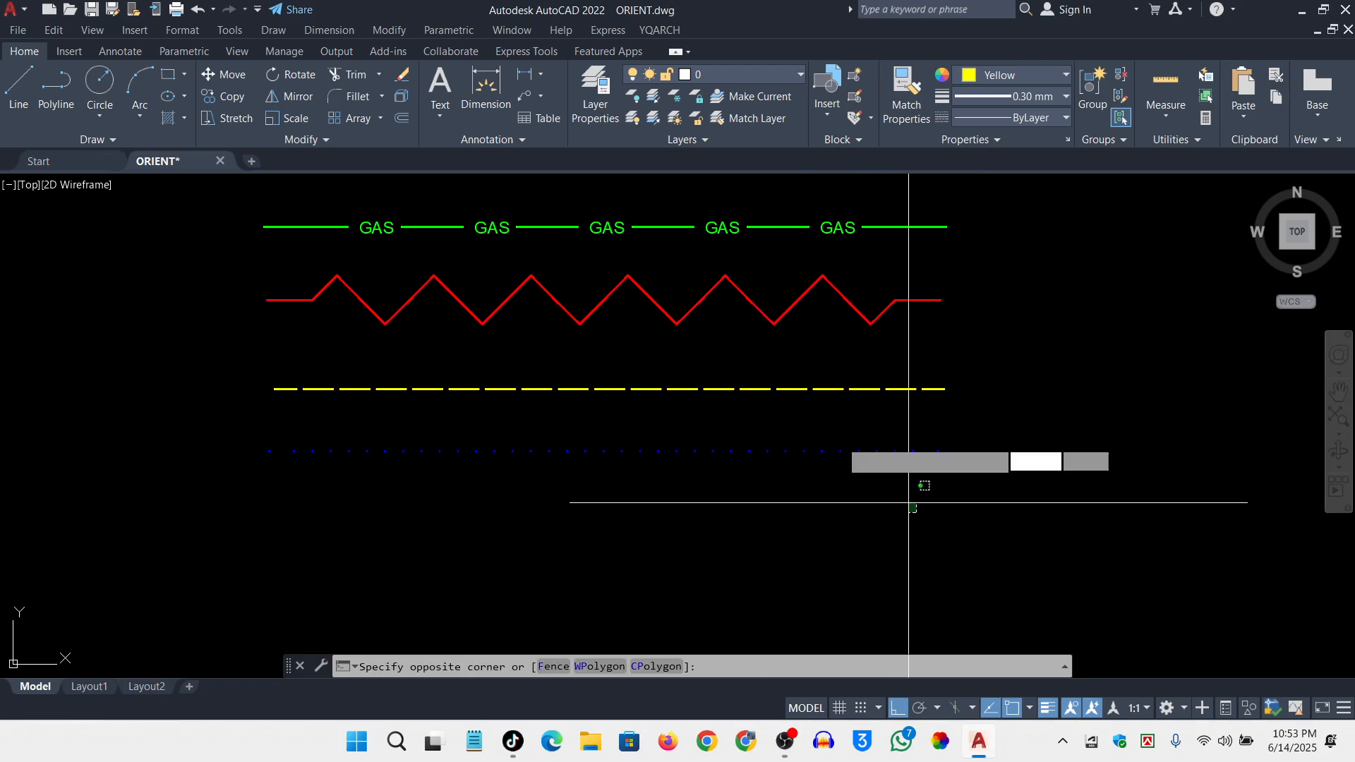
{"action": "left_click", "coordinate": [756, 431]}
{"action": "key", "text": "Escape"}
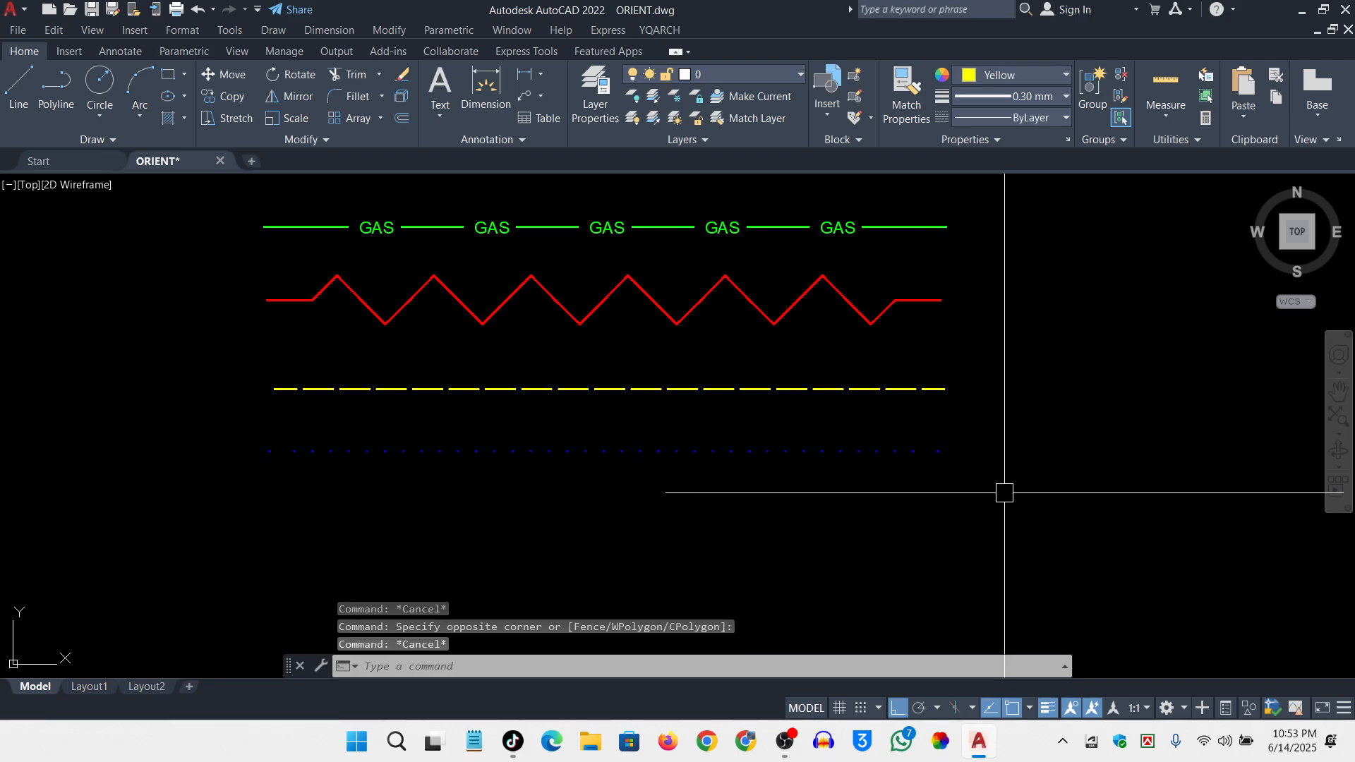
{"action": "left_click", "coordinate": [956, 434]}
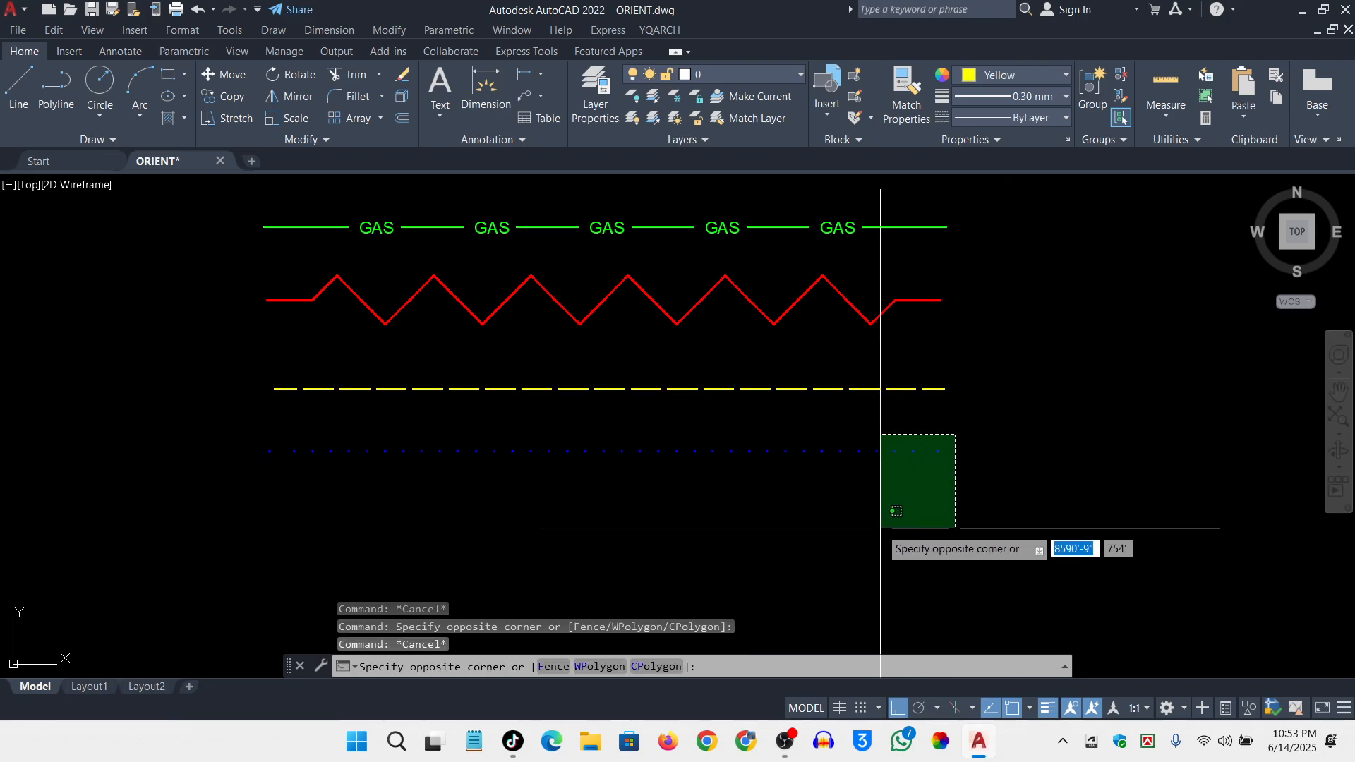
{"action": "left_click", "coordinate": [903, 495]}
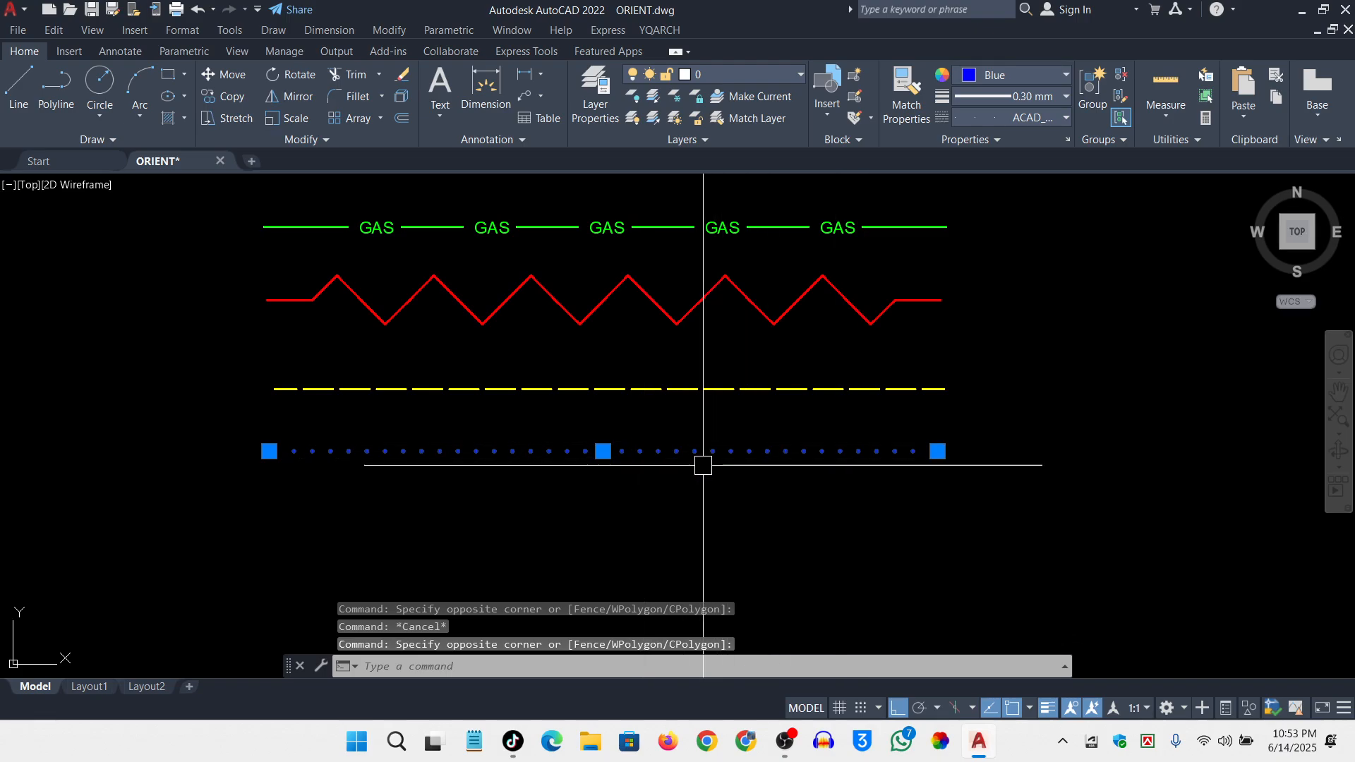
{"action": "key", "text": "Escape"}
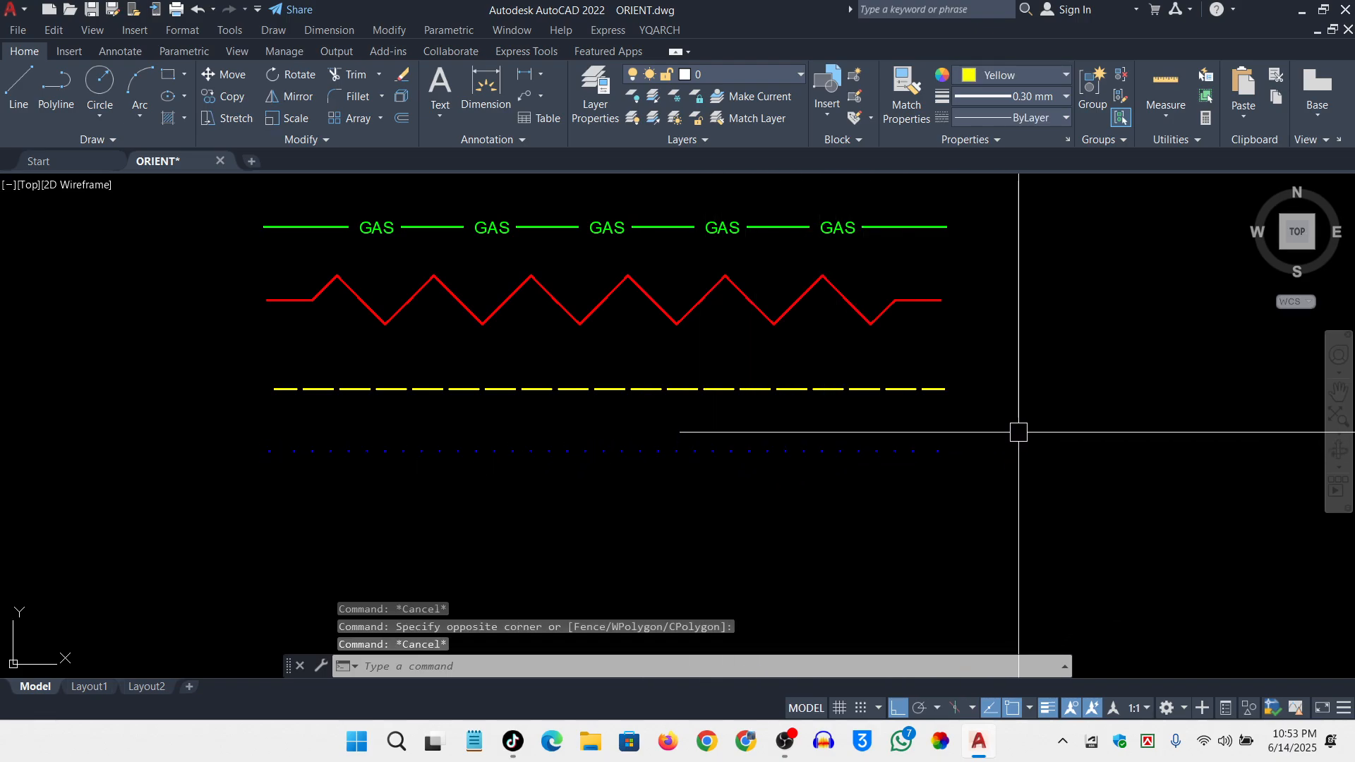
{"action": "left_click", "coordinate": [1018, 428]}
{"action": "left_click", "coordinate": [877, 477]}
{"action": "key", "text": "Escape"}
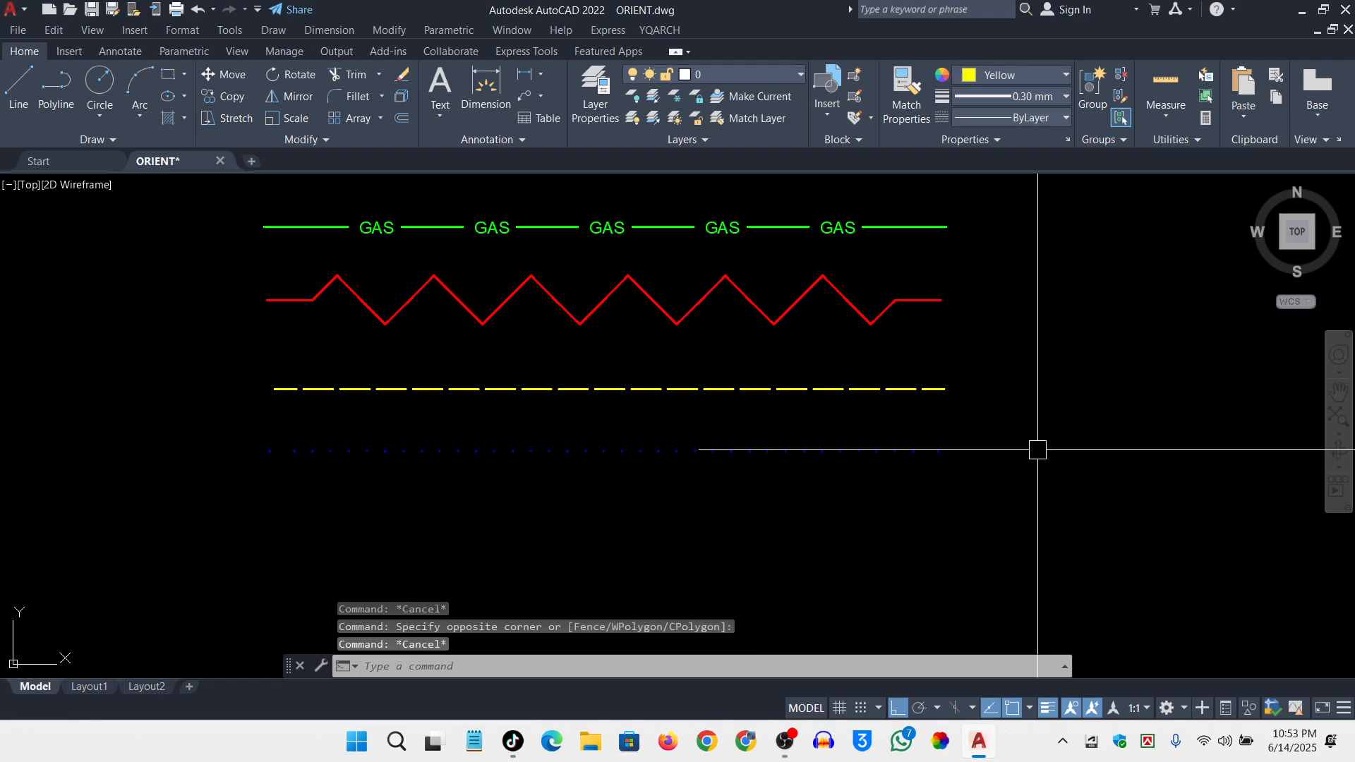
{"action": "left_click", "coordinate": [1021, 433]}
{"action": "left_click", "coordinate": [849, 529]}
{"action": "key", "text": "Escape"}
{"action": "scroll", "coordinate": [1001, 348], "scroll_direction": "down", "scroll_amount": 3}
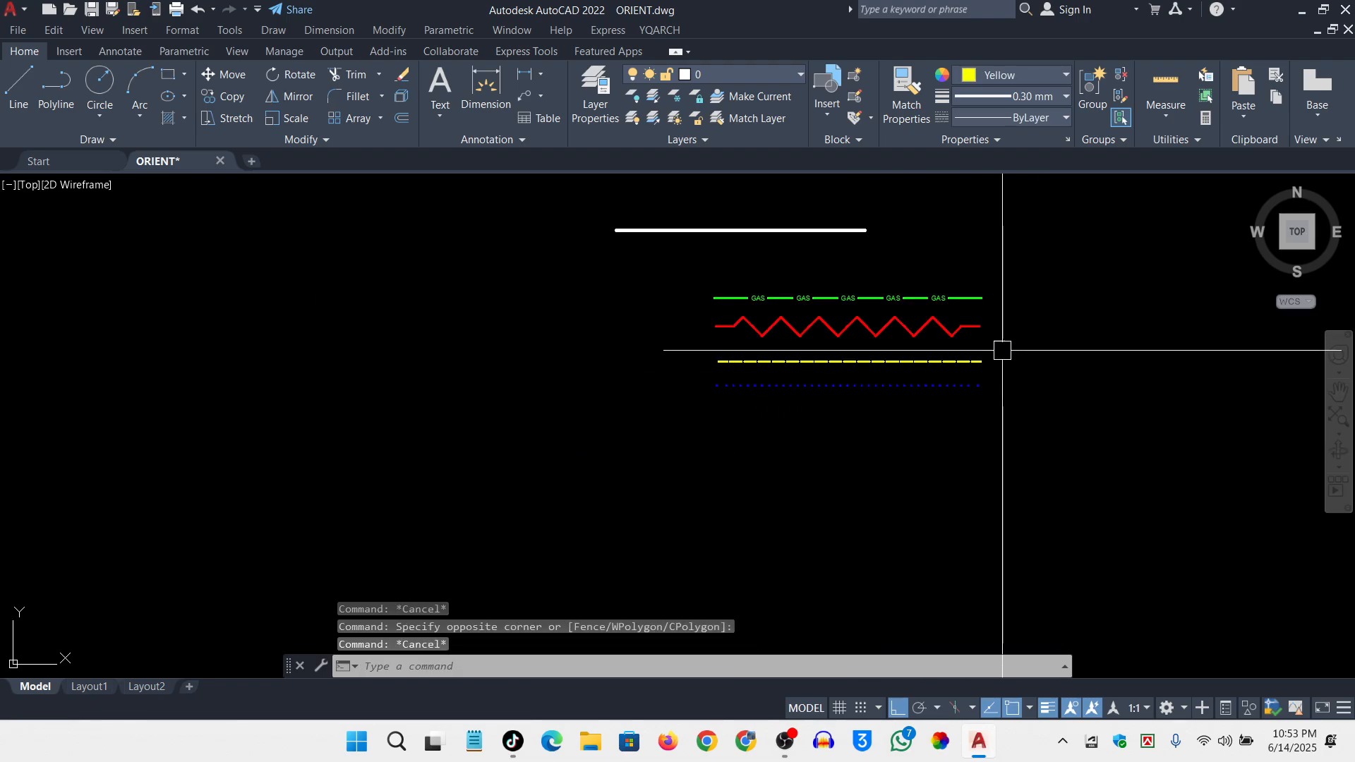
{"action": "scroll", "coordinate": [976, 307], "scroll_direction": "up", "scroll_amount": 3}
{"action": "scroll", "coordinate": [913, 302], "scroll_direction": "down", "scroll_amount": 2}
{"action": "scroll", "coordinate": [913, 302], "scroll_direction": "up", "scroll_amount": 2}
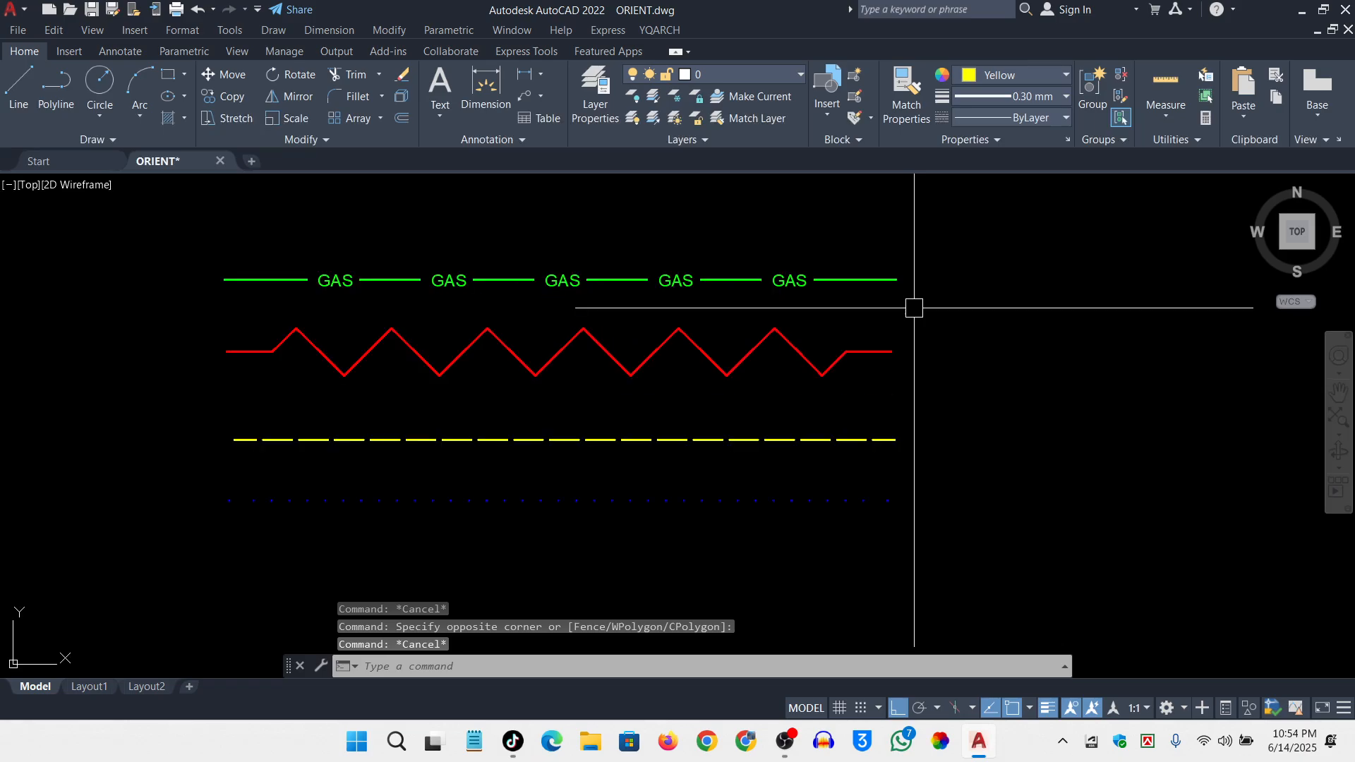
Select the green gas, red zigzag, yellow dashed and blue dotted lines one after another, and clear the selection
{"action": "left_click", "coordinate": [943, 233]}
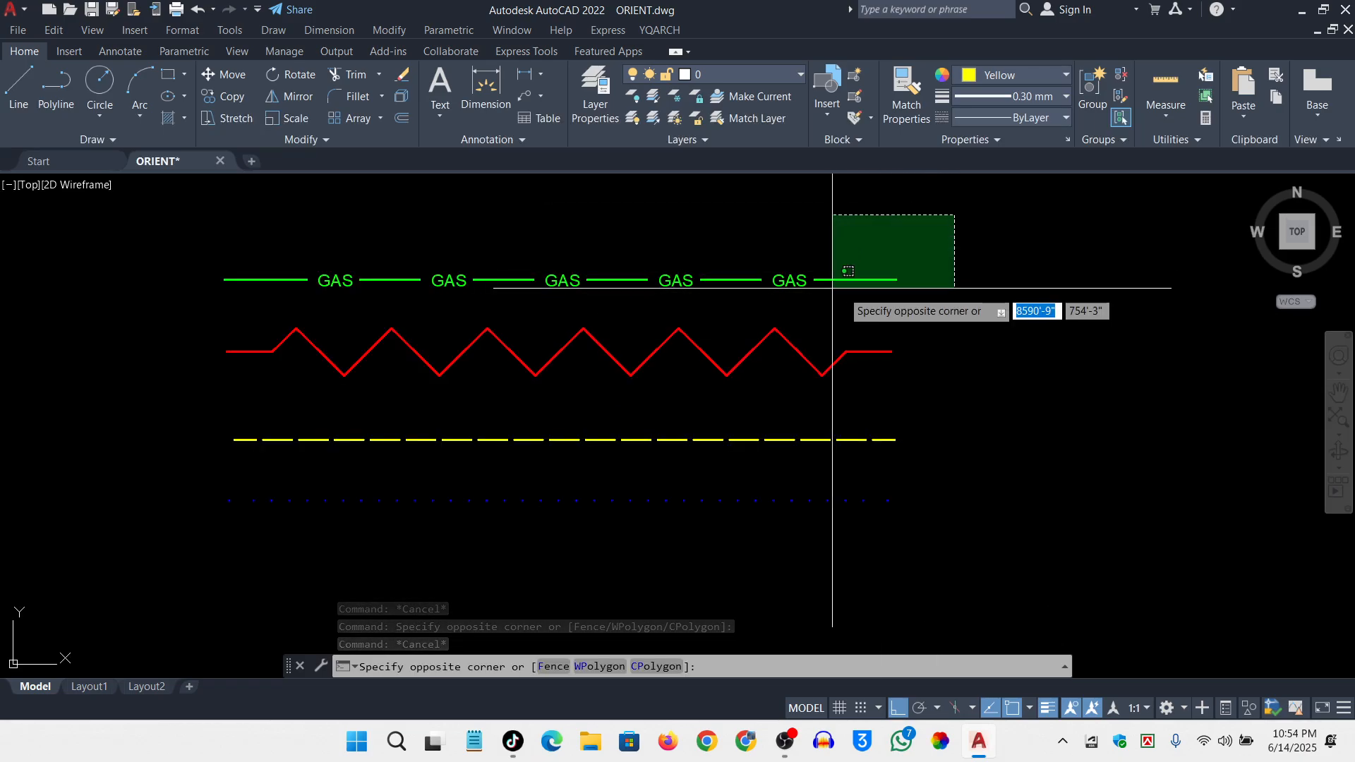
{"action": "left_click", "coordinate": [879, 297]}
{"action": "left_click", "coordinate": [903, 316]}
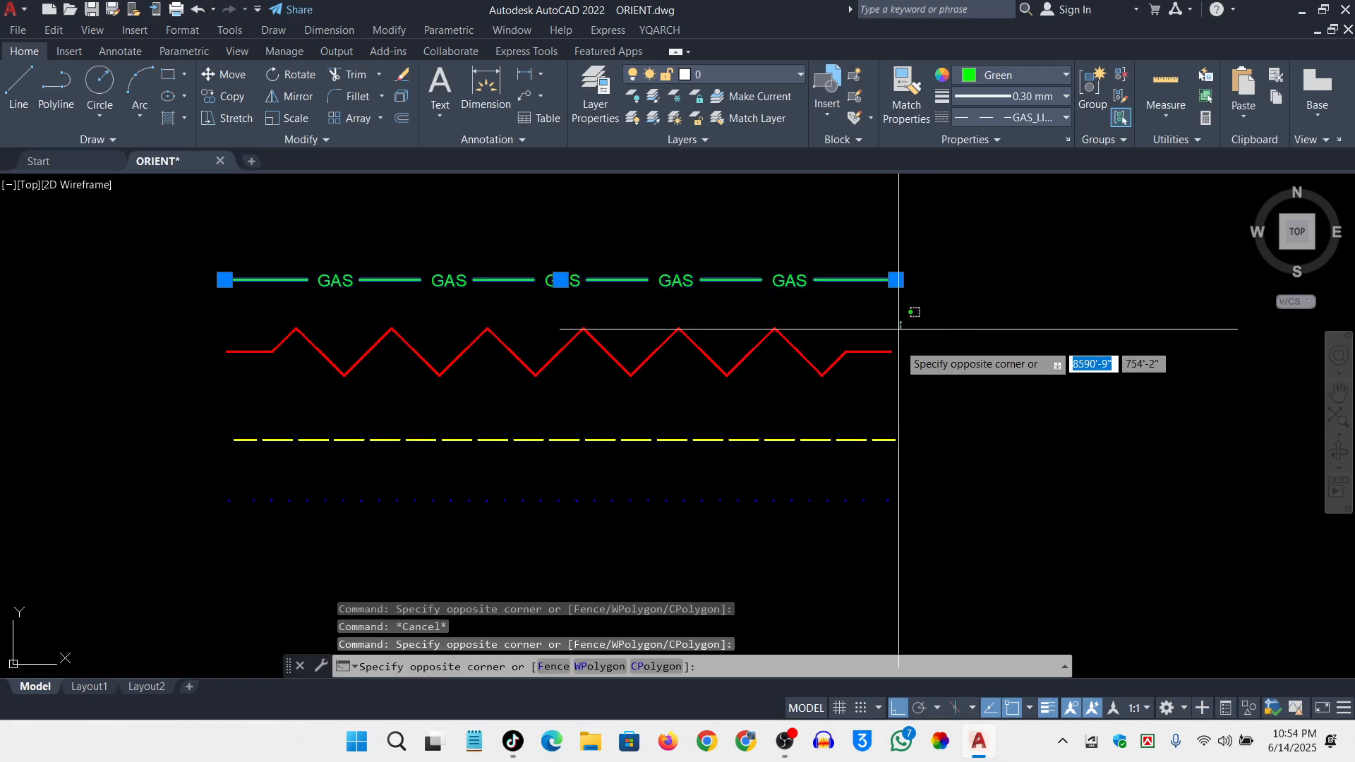
{"action": "left_click", "coordinate": [887, 379]}
{"action": "left_click", "coordinate": [938, 431]}
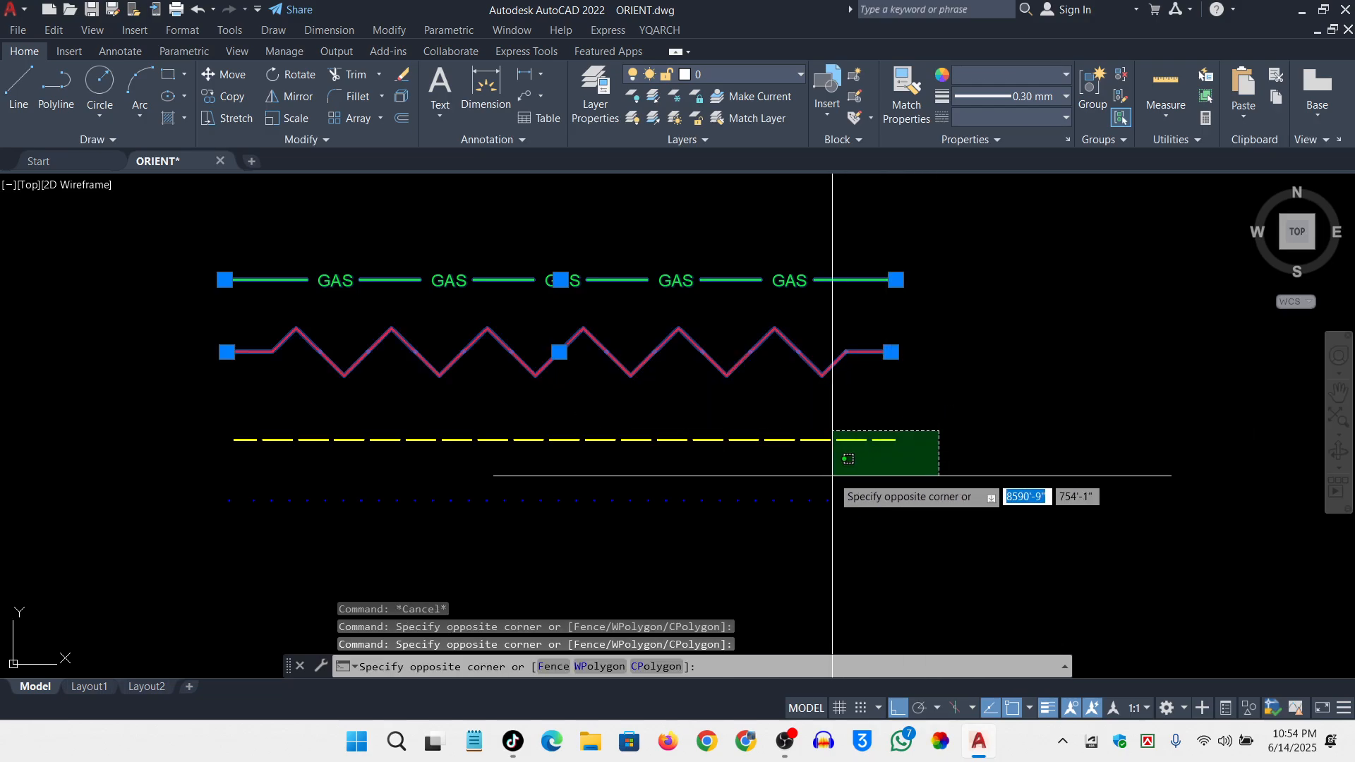
{"action": "left_click", "coordinate": [834, 476]}
{"action": "left_click", "coordinate": [960, 469]}
{"action": "left_click", "coordinate": [861, 538]}
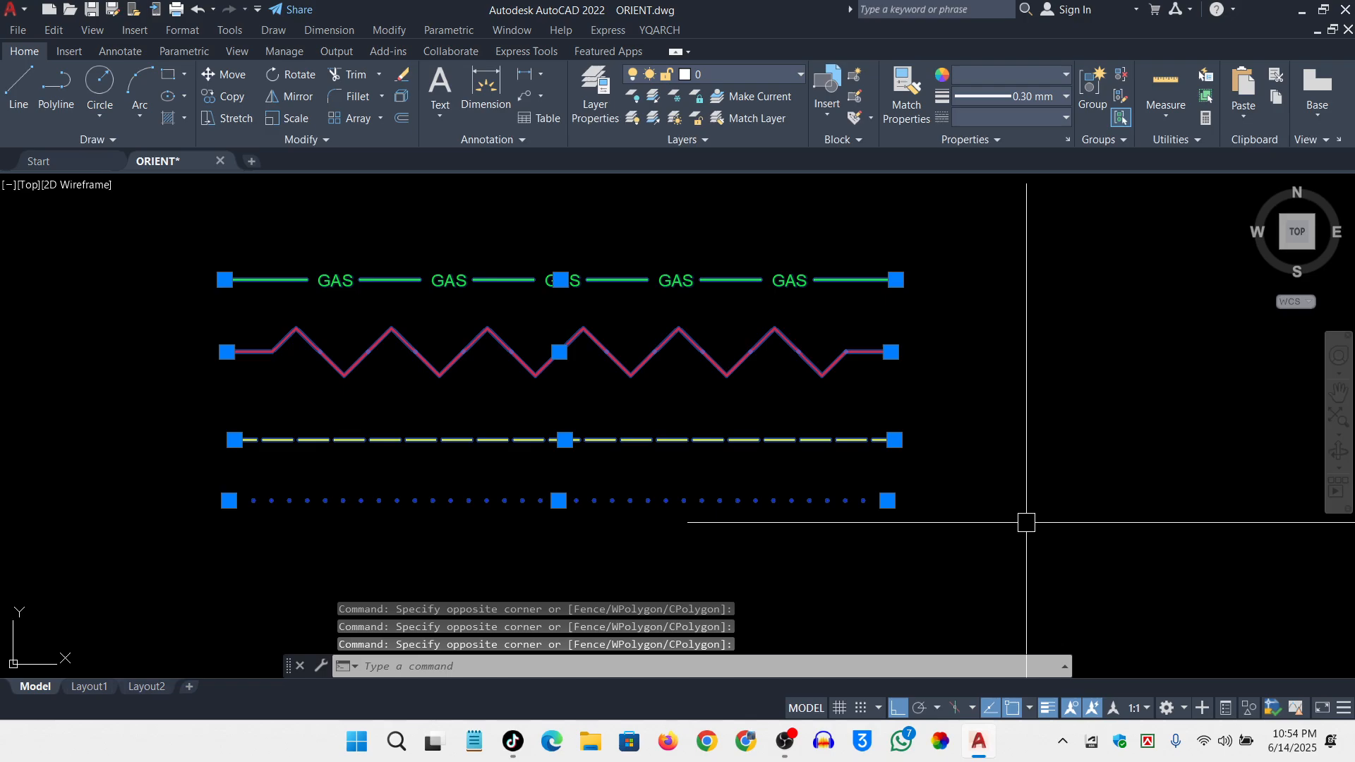
{"action": "key", "text": "Escape"}
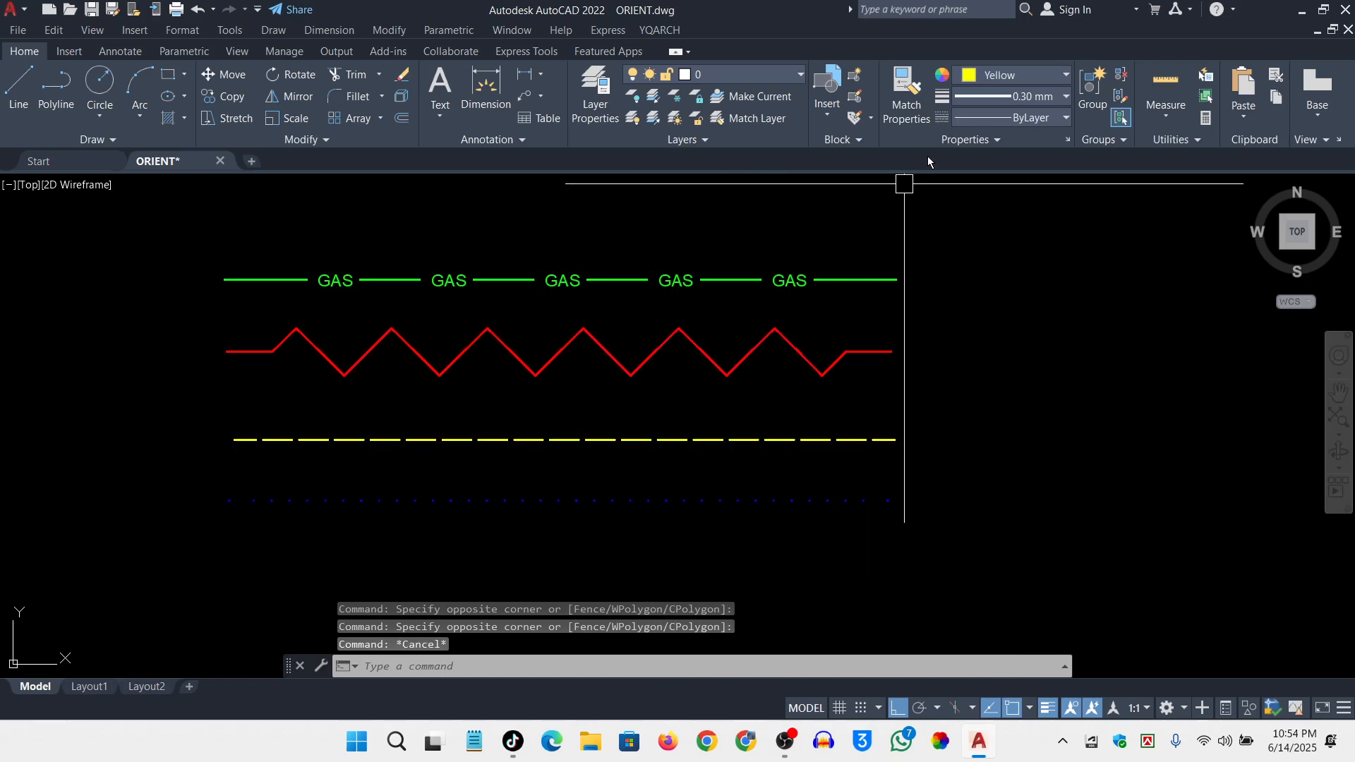
Examine the linetypes available to load from acad.lin, and close the Linetype Manager without loading any
{"action": "left_click", "coordinate": [1067, 117]}
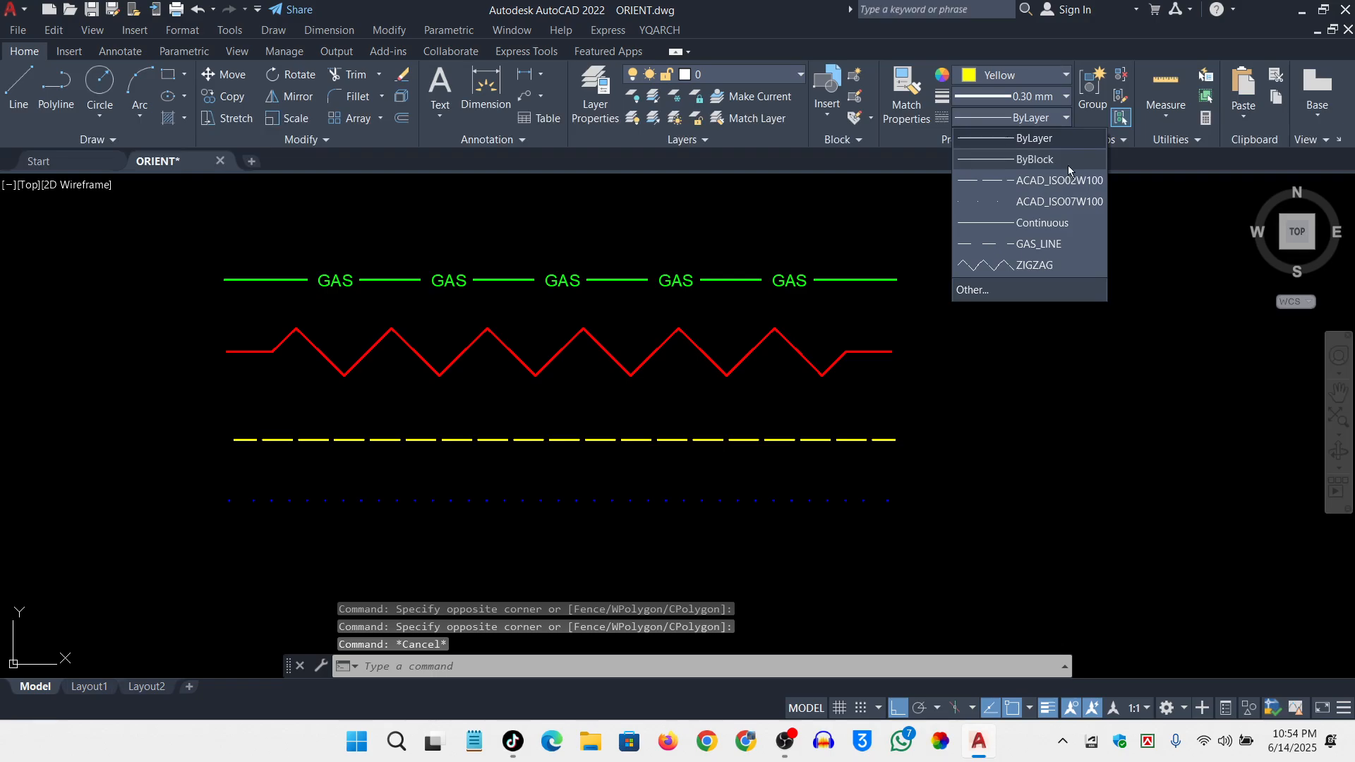
{"action": "left_click", "coordinate": [1005, 291]}
{"action": "left_click", "coordinate": [825, 223]}
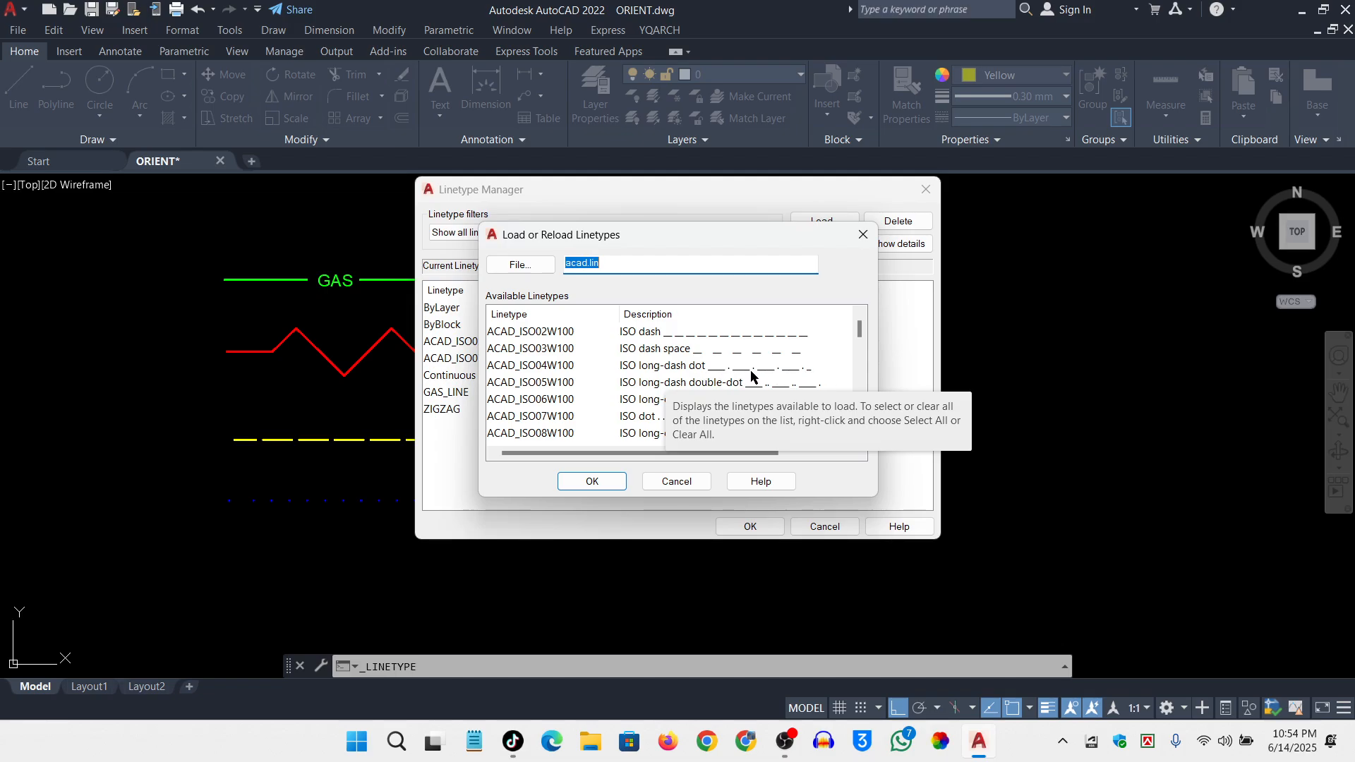
{"action": "scroll", "coordinate": [701, 369], "scroll_direction": "down", "scroll_amount": 2}
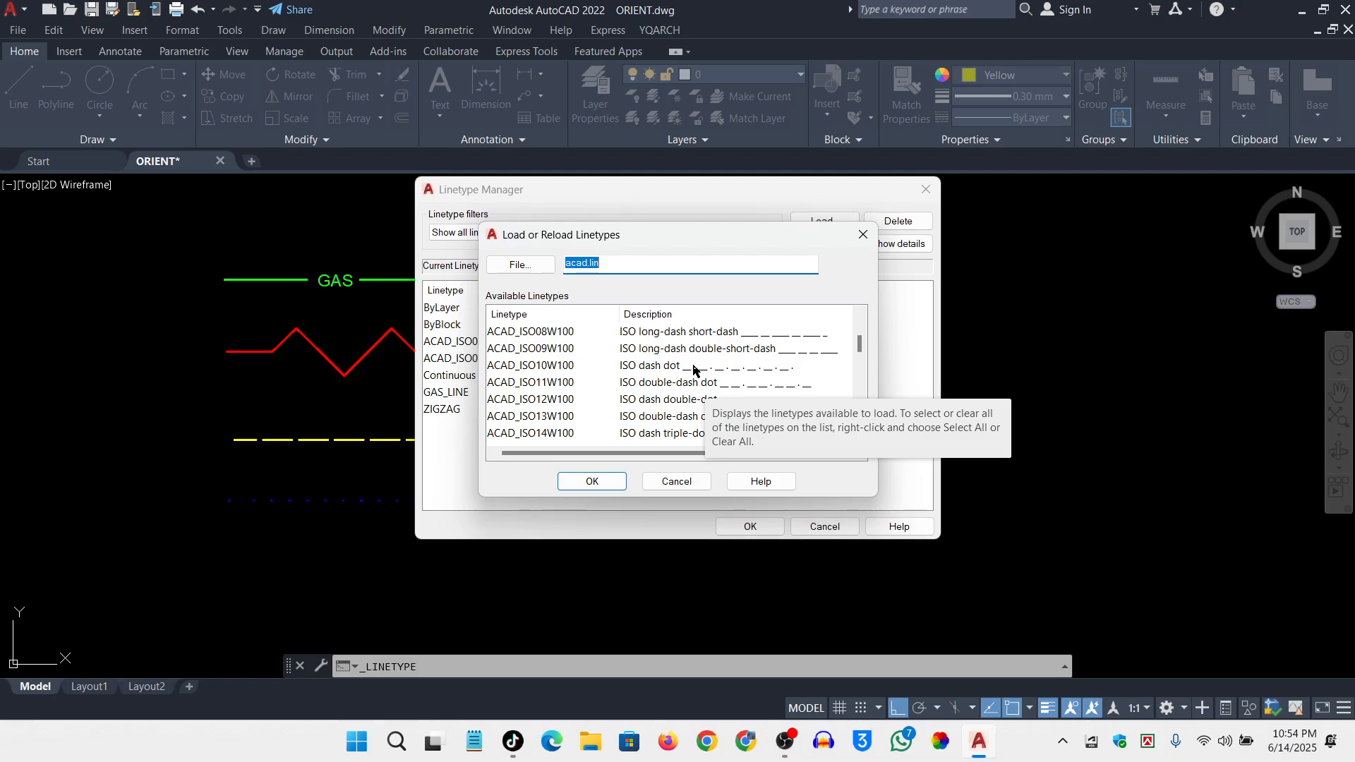
{"action": "scroll", "coordinate": [693, 382], "scroll_direction": "down", "scroll_amount": 2}
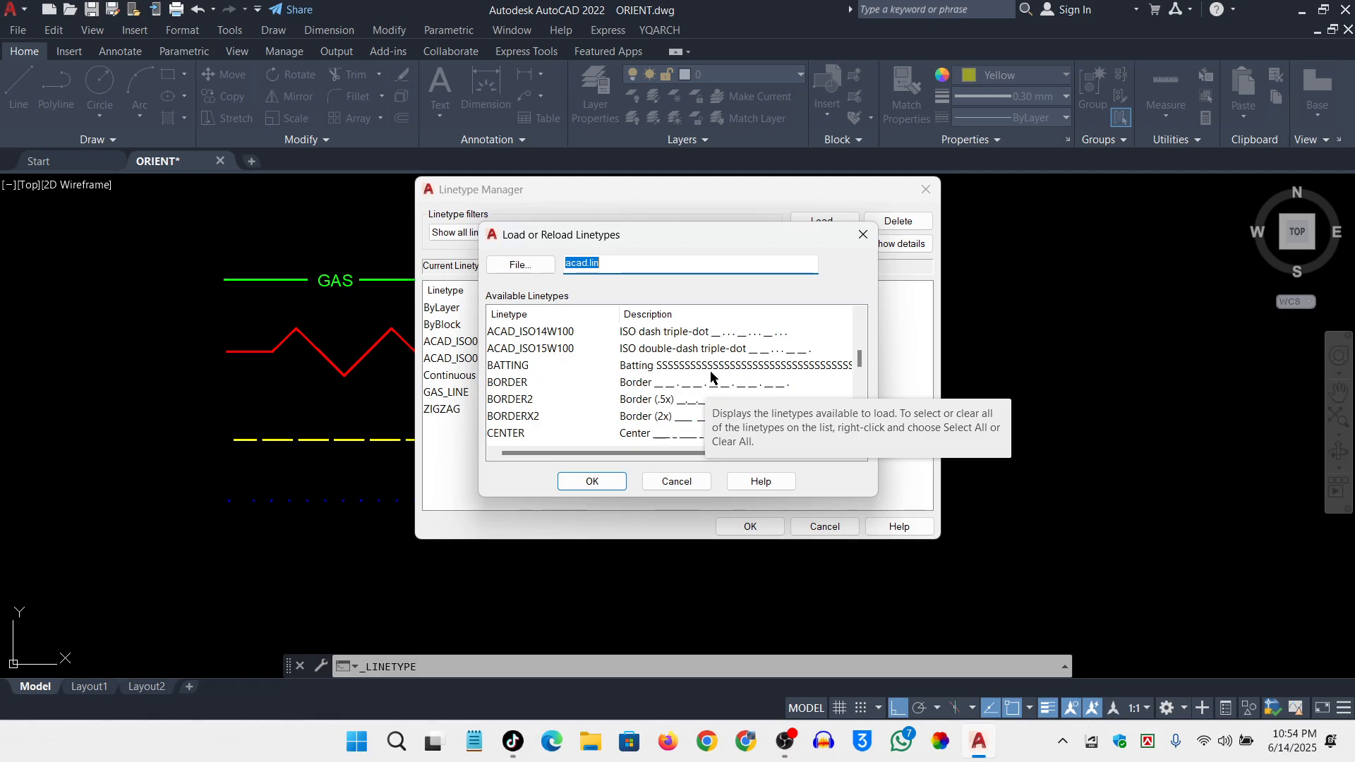
{"action": "scroll", "coordinate": [711, 376], "scroll_direction": "down", "scroll_amount": 2}
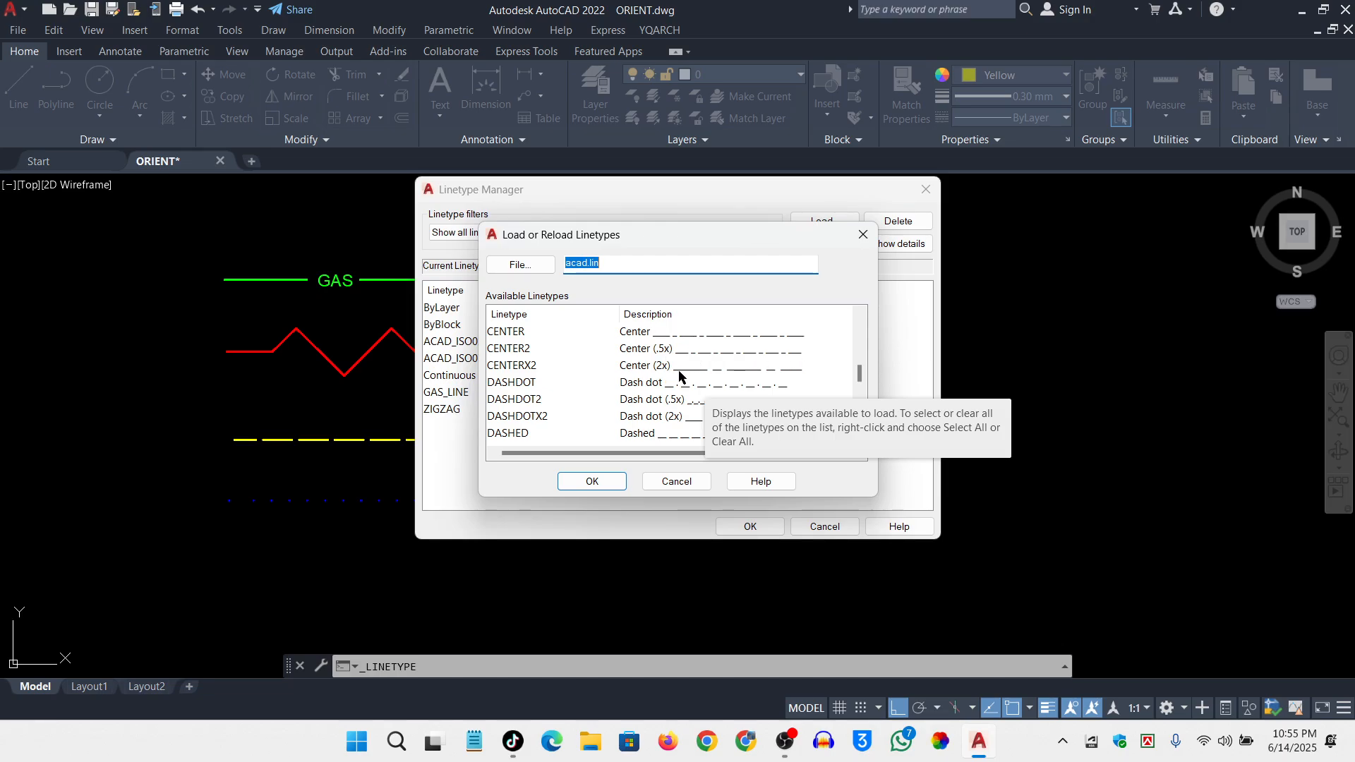
{"action": "scroll", "coordinate": [776, 389], "scroll_direction": "down", "scroll_amount": 2}
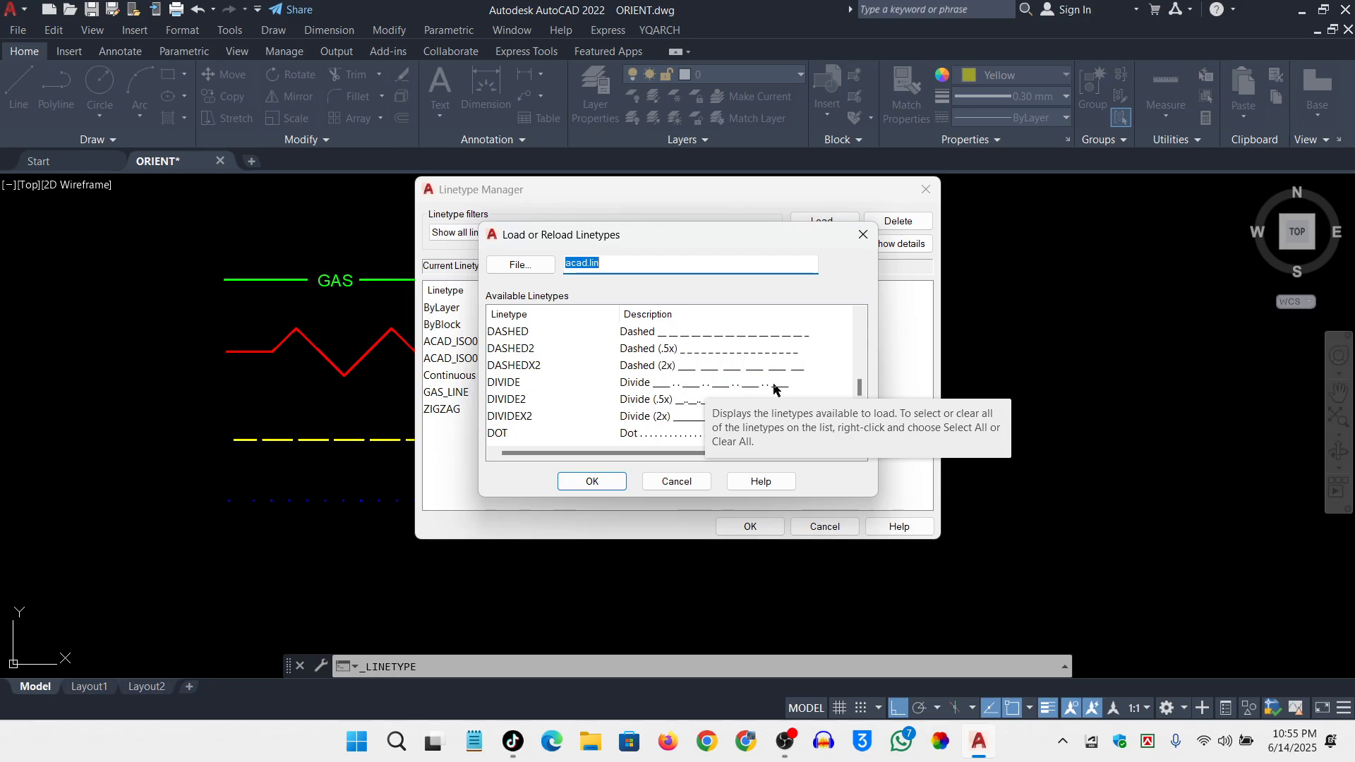
{"action": "scroll", "coordinate": [679, 406], "scroll_direction": "down", "scroll_amount": 2}
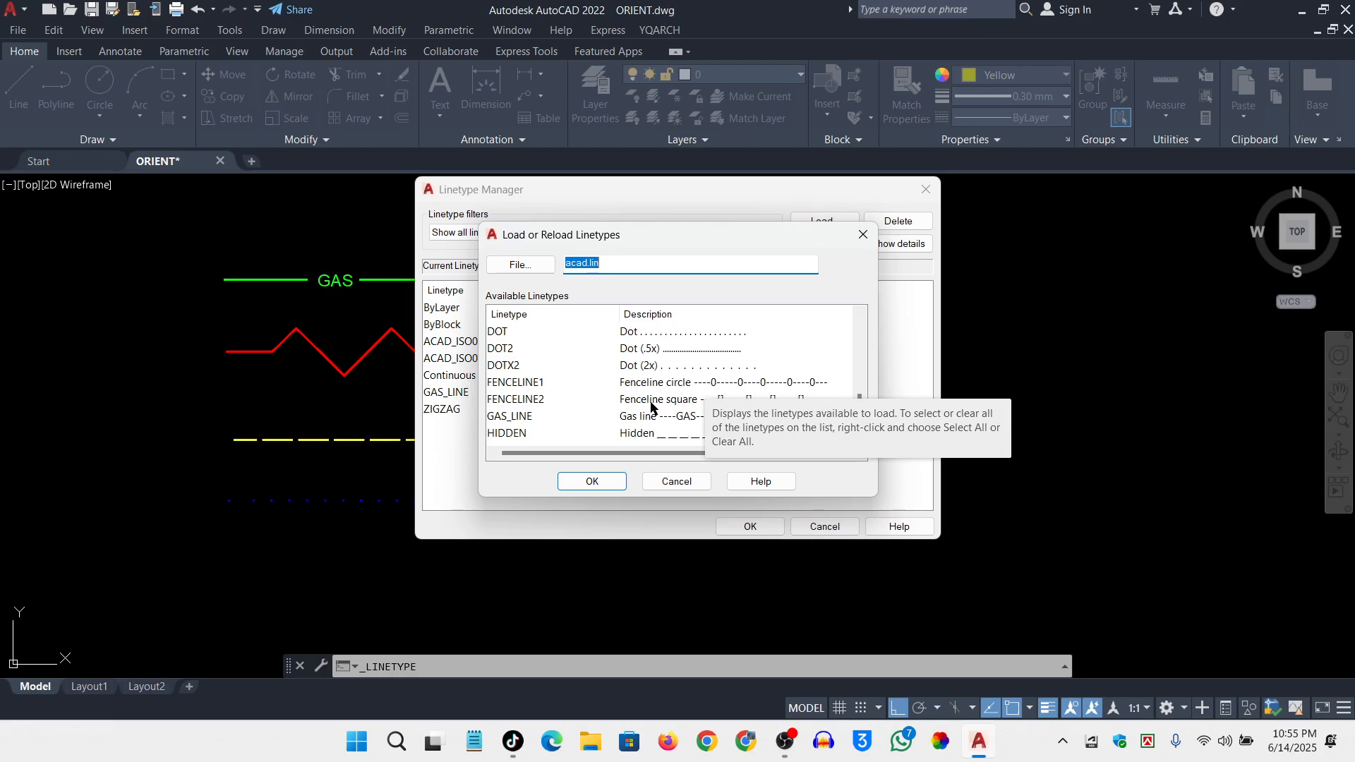
{"action": "scroll", "coordinate": [706, 404], "scroll_direction": "down", "scroll_amount": 2}
{"action": "scroll", "coordinate": [632, 401], "scroll_direction": "down", "scroll_amount": 1}
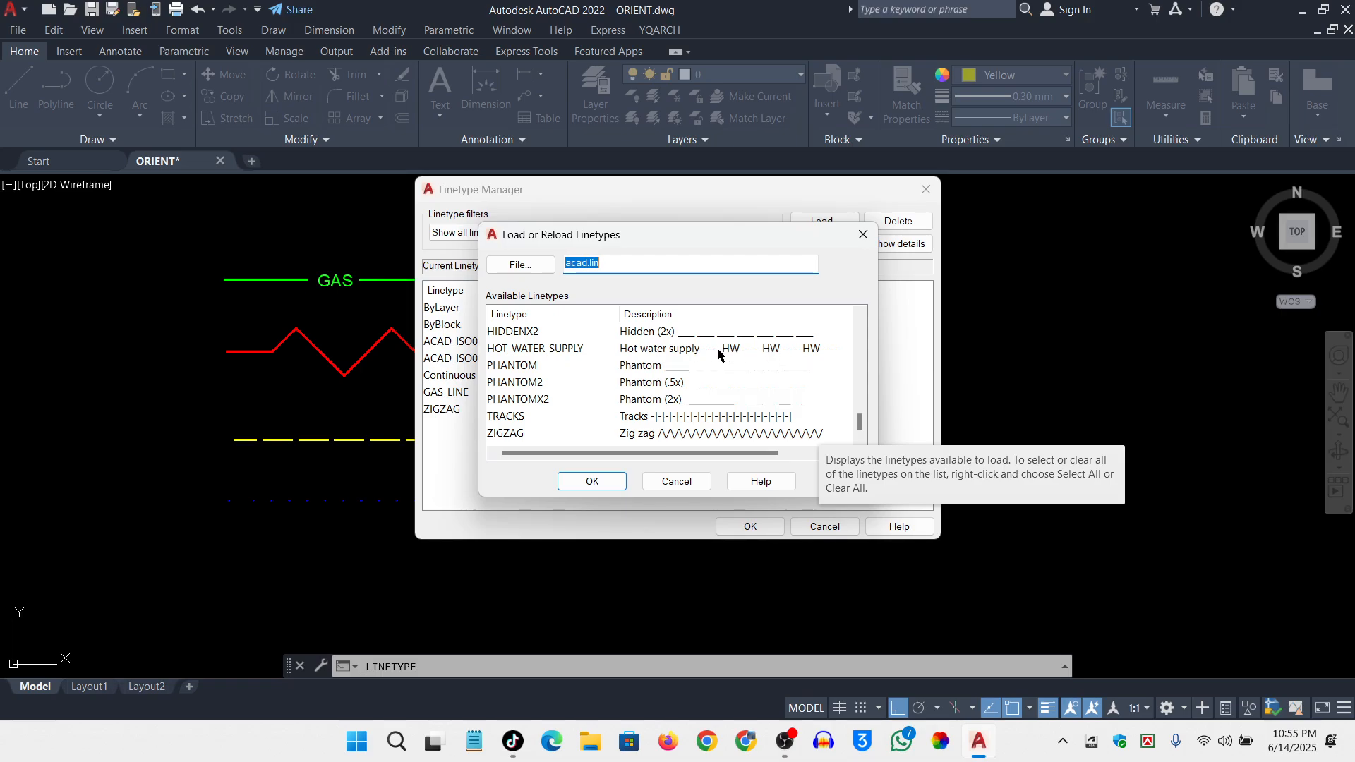
{"action": "scroll", "coordinate": [721, 352], "scroll_direction": "up", "scroll_amount": 2}
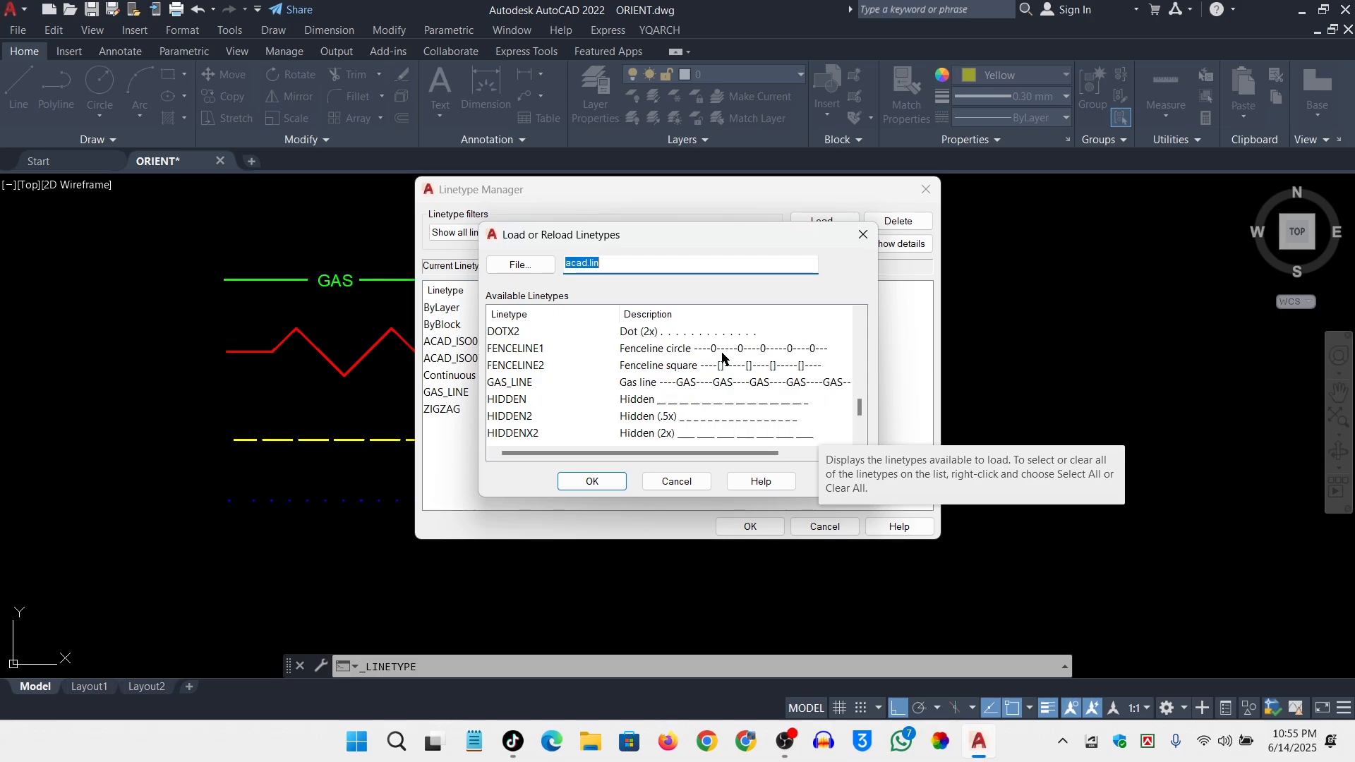
{"action": "scroll", "coordinate": [667, 418], "scroll_direction": "up", "scroll_amount": 8}
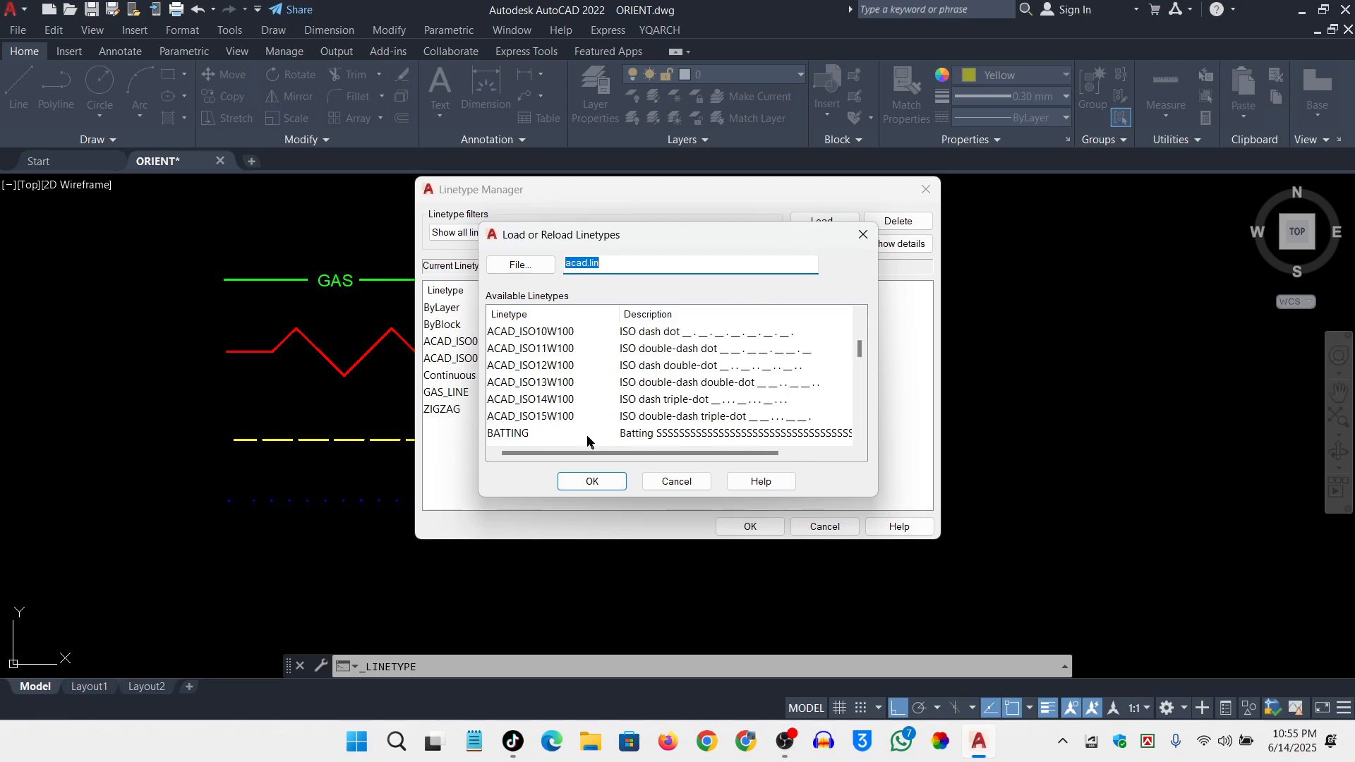
{"action": "left_click", "coordinate": [596, 487]}
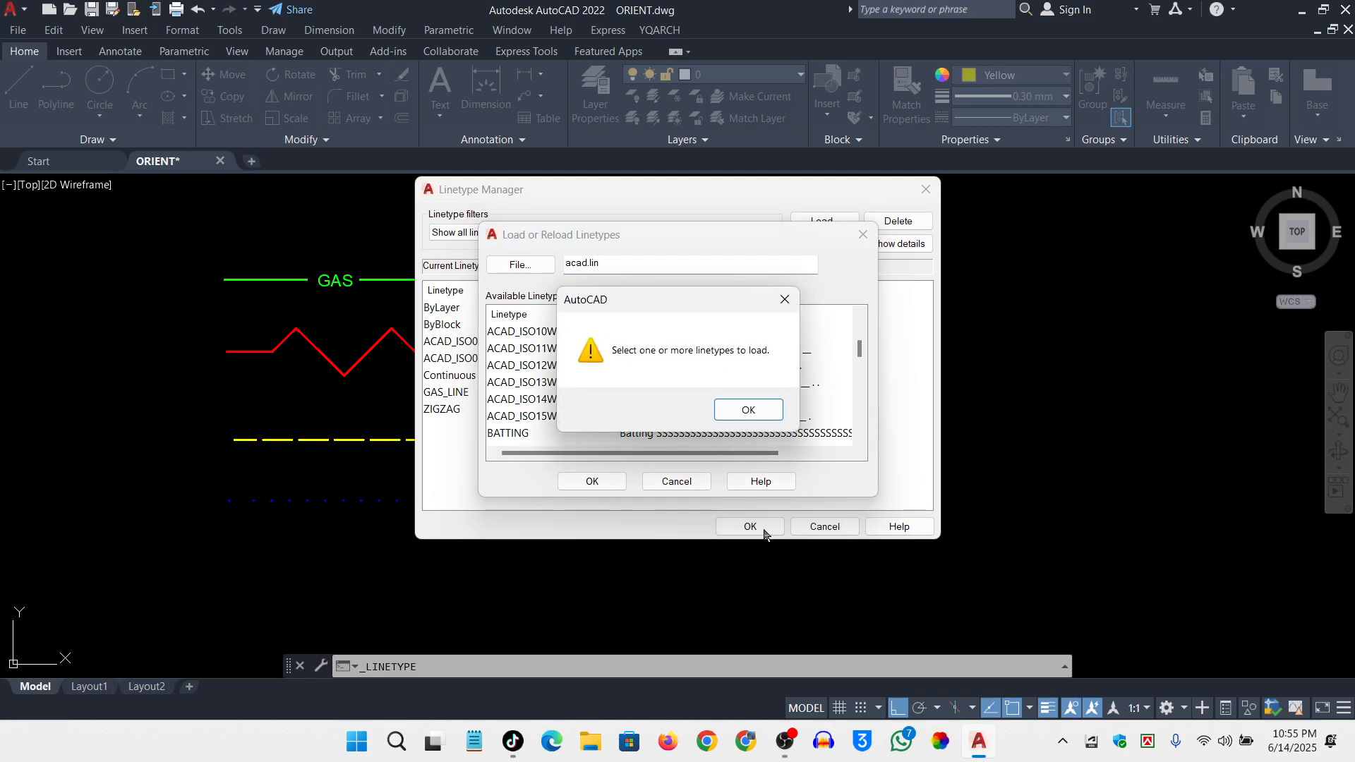
{"action": "left_click", "coordinate": [751, 412]}
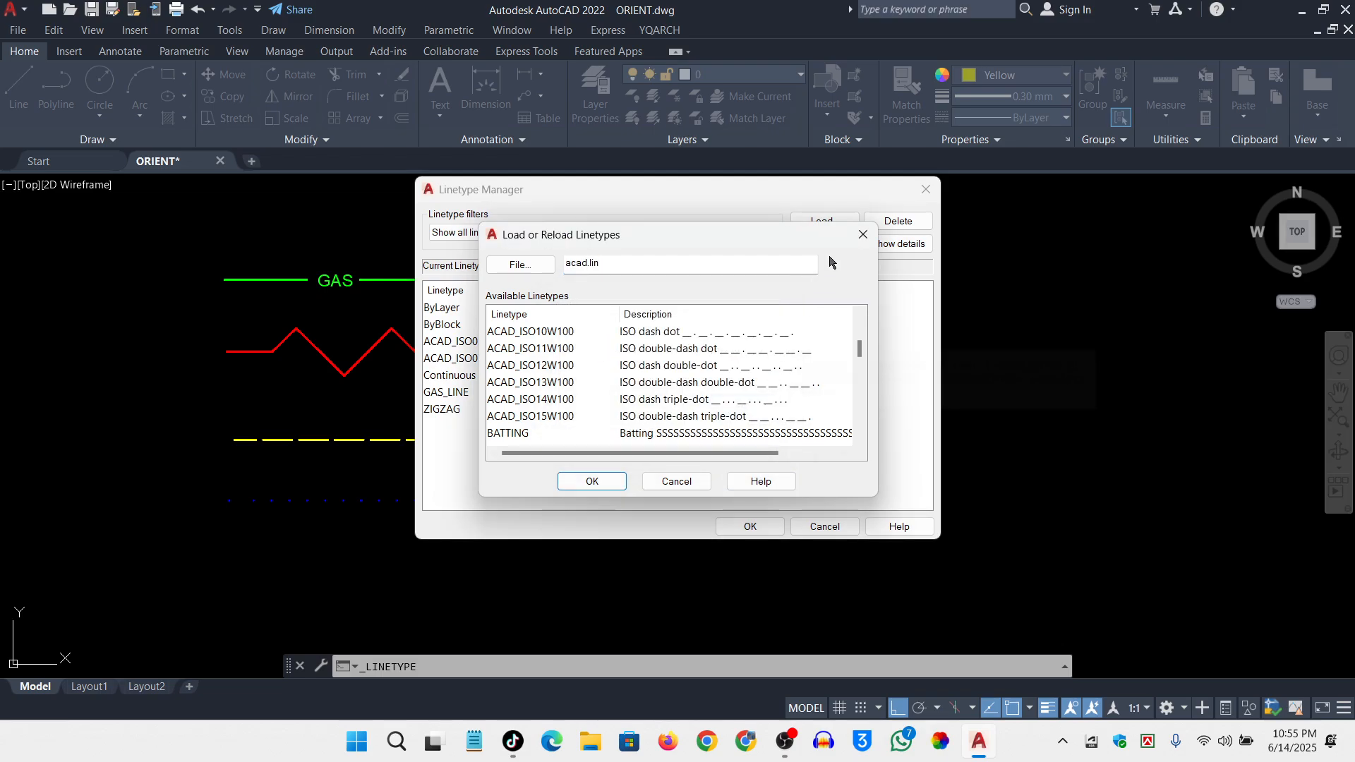
{"action": "left_click", "coordinate": [862, 235]}
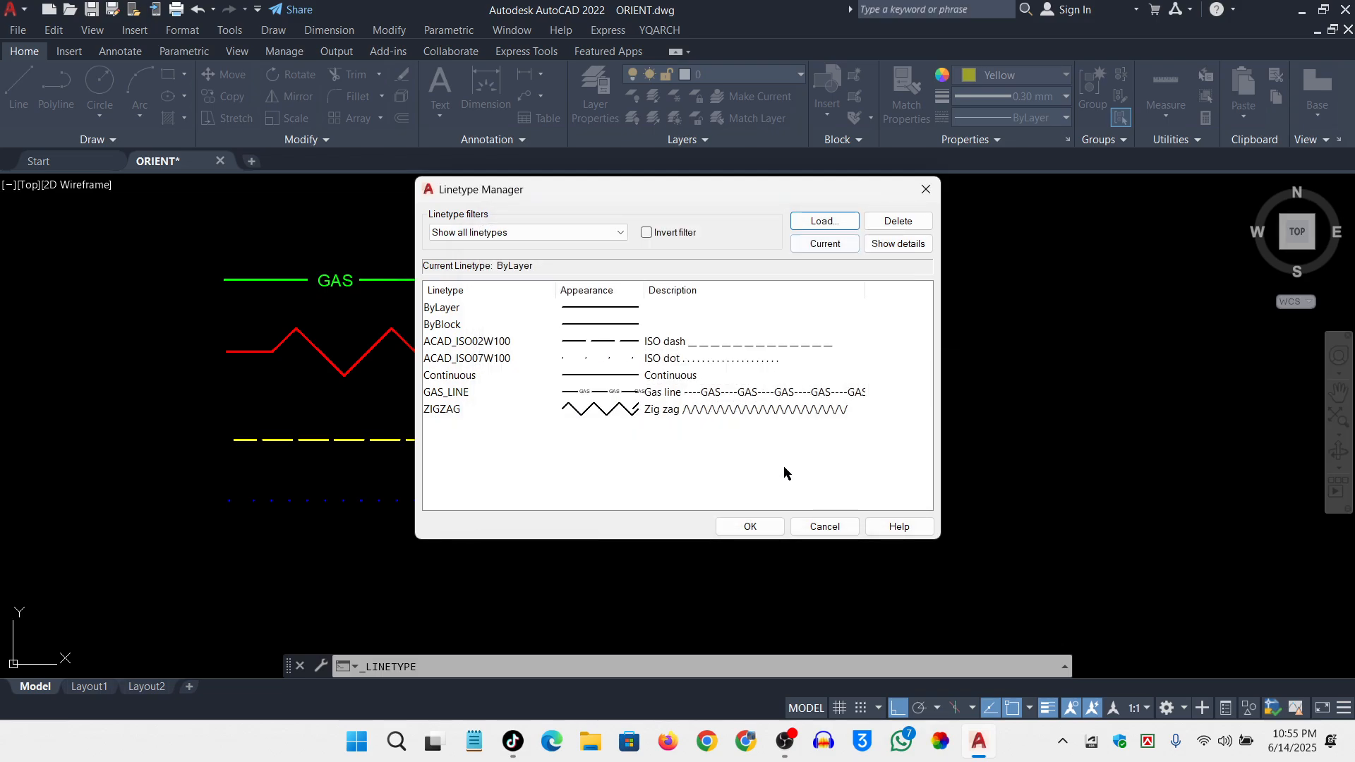
{"action": "left_click", "coordinate": [926, 189]}
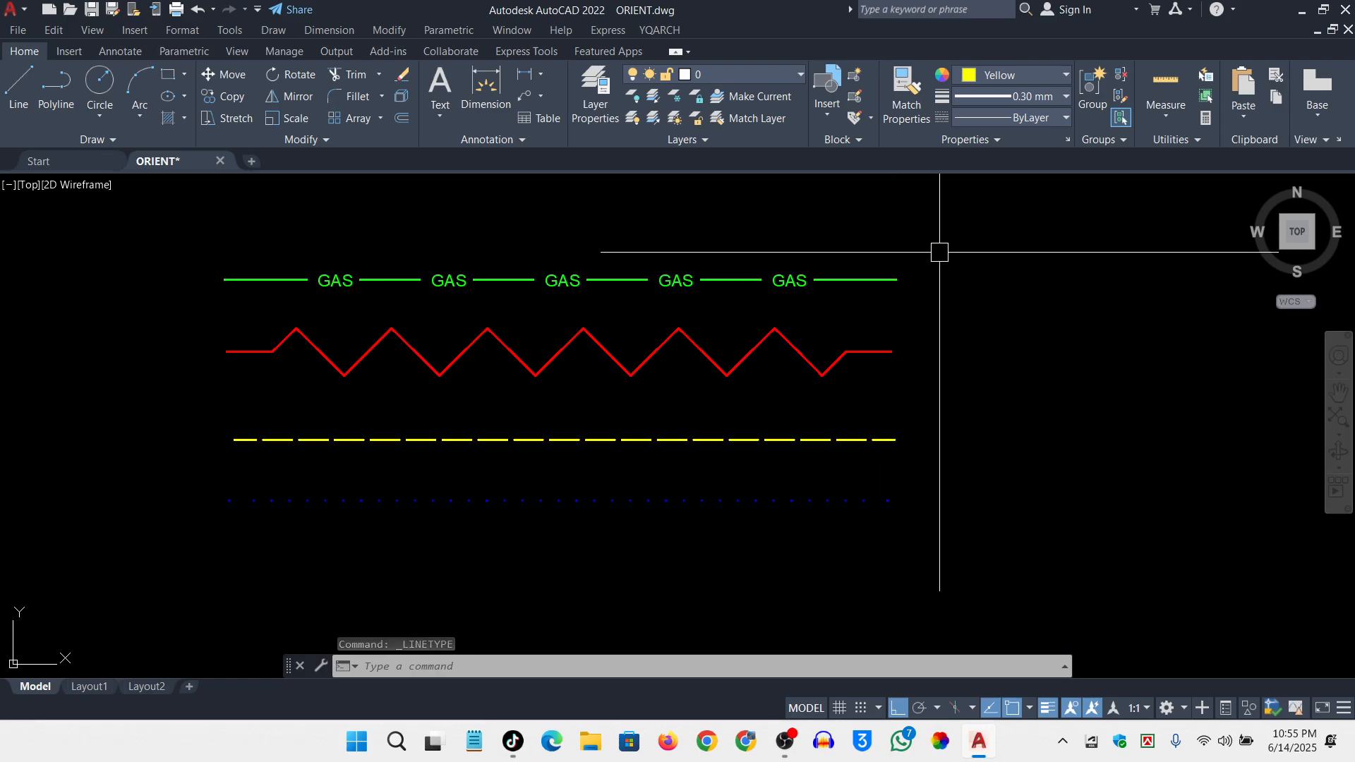
{"action": "left_click", "coordinate": [1039, 99]}
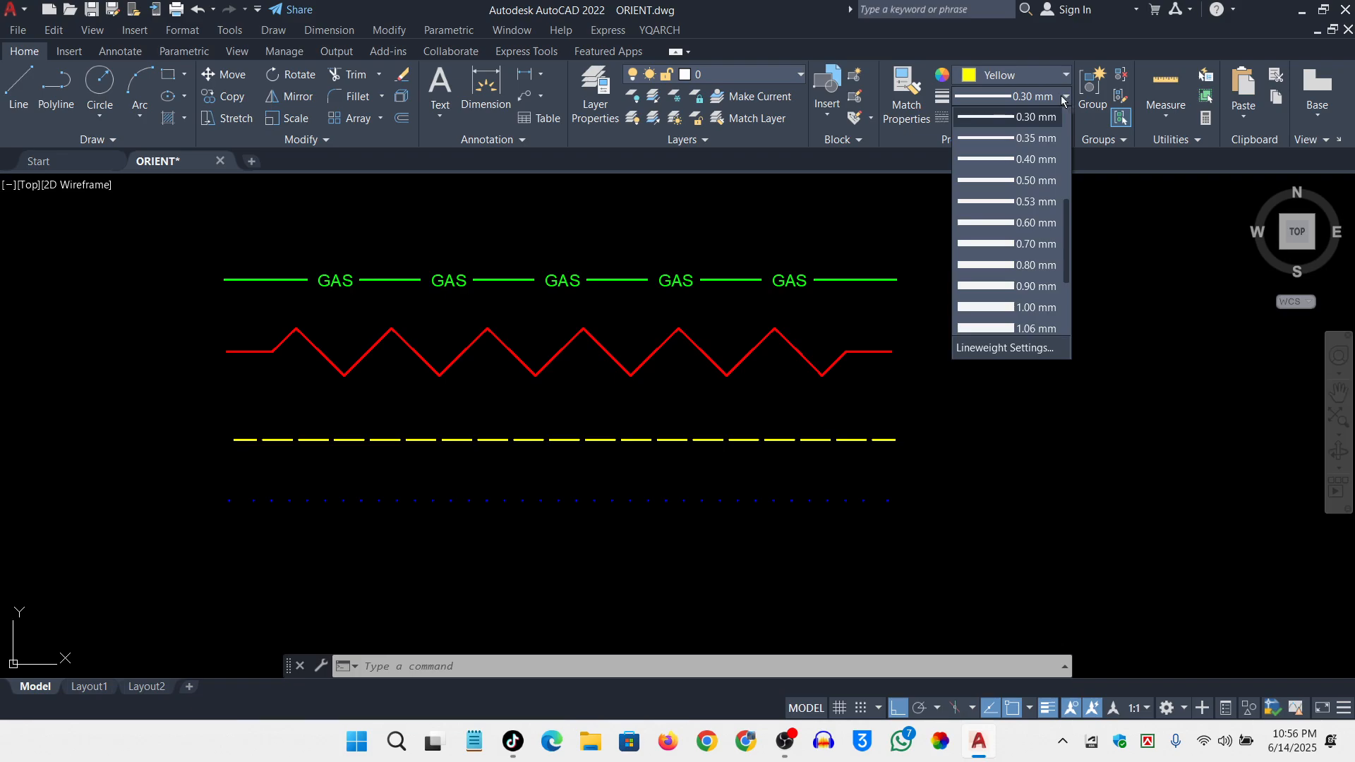
{"action": "left_click", "coordinate": [1040, 430]}
{"action": "scroll", "coordinate": [919, 286], "scroll_direction": "down", "scroll_amount": 2}
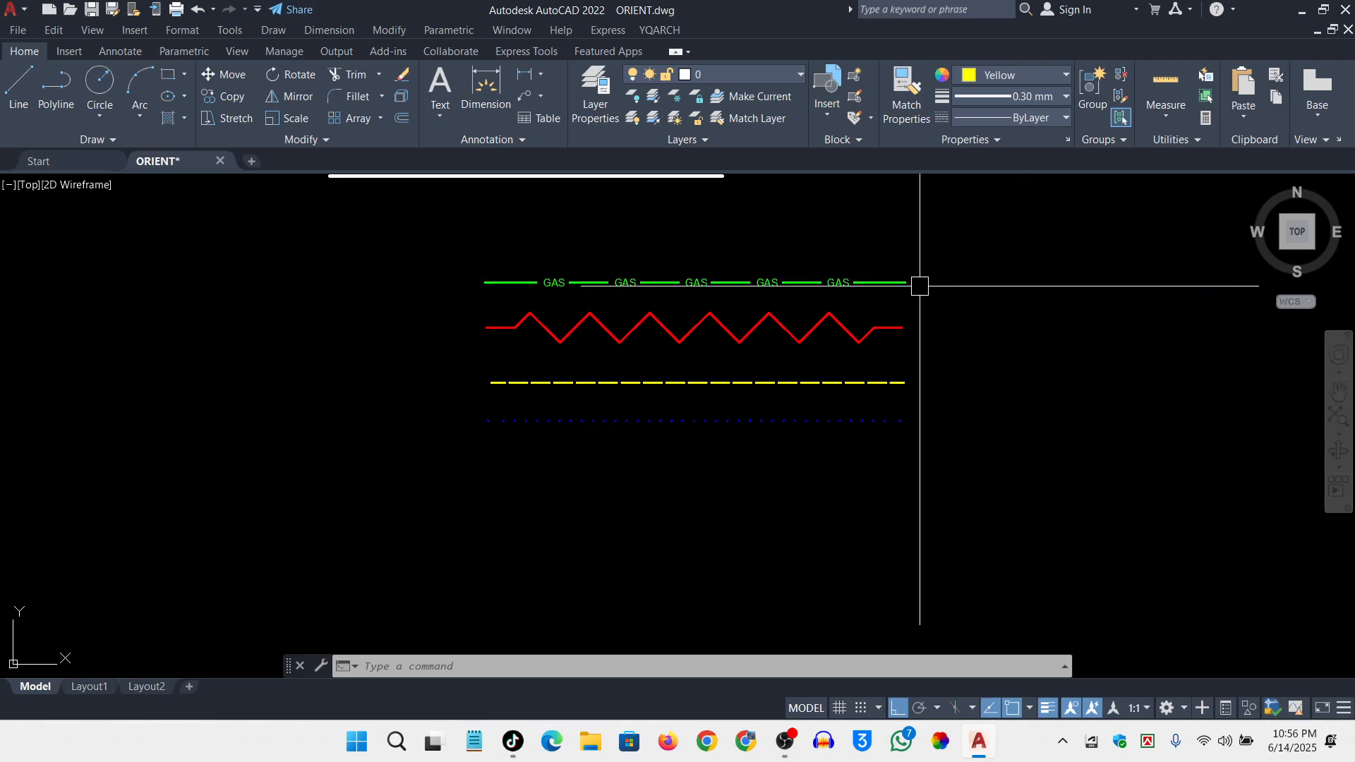
Use the Pan tool to look over the colored linetype samples and the empty drawing area beside them
{"action": "scroll", "coordinate": [827, 303], "scroll_direction": "up", "scroll_amount": 2}
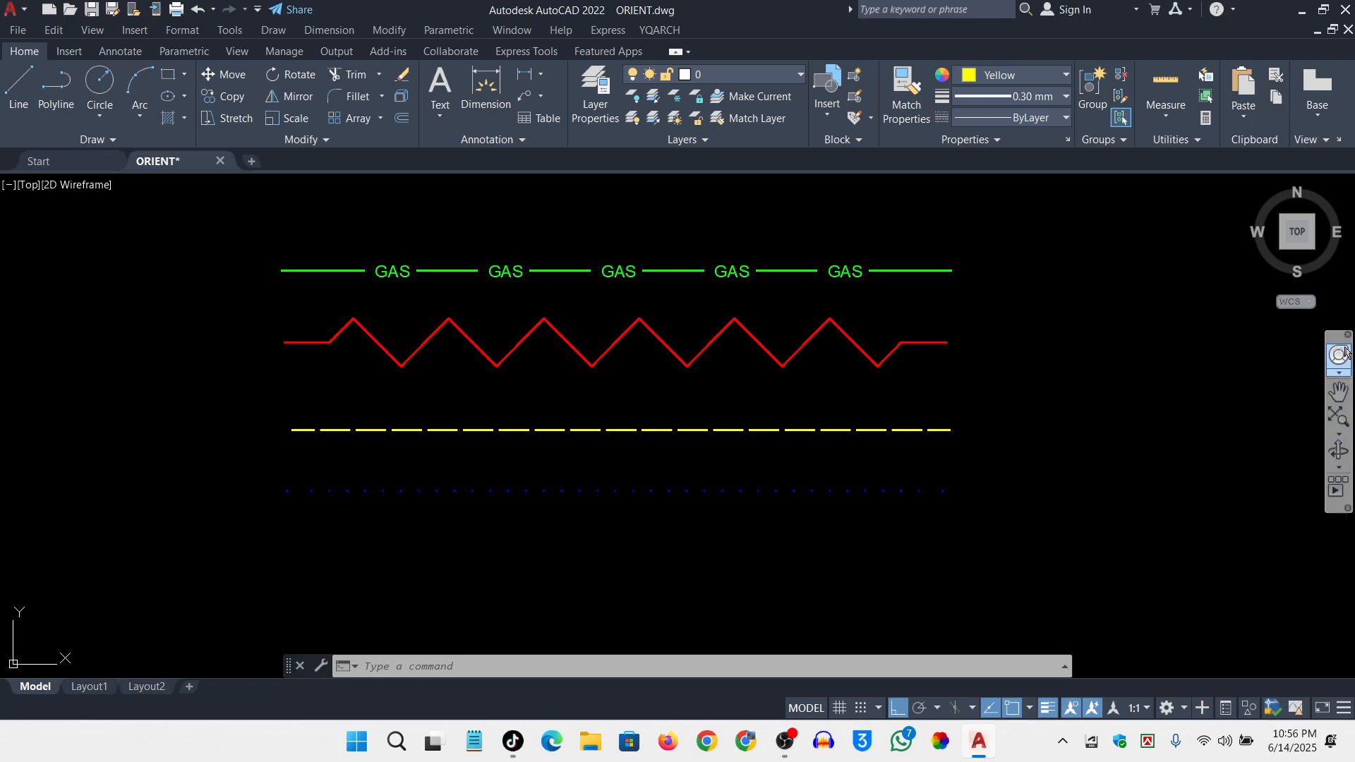
{"action": "left_click", "coordinate": [1338, 394]}
{"action": "left_click_drag", "start_coordinate": [965, 367], "coordinate": [858, 371]}
{"action": "mouse_move", "coordinate": [484, 333]}
{"action": "left_mouse_down"}
{"action": "mouse_move", "coordinate": [823, 341]}
{"action": "mouse_move", "coordinate": [553, 342]}
{"action": "mouse_move", "coordinate": [880, 313]}
{"action": "left_mouse_up"}
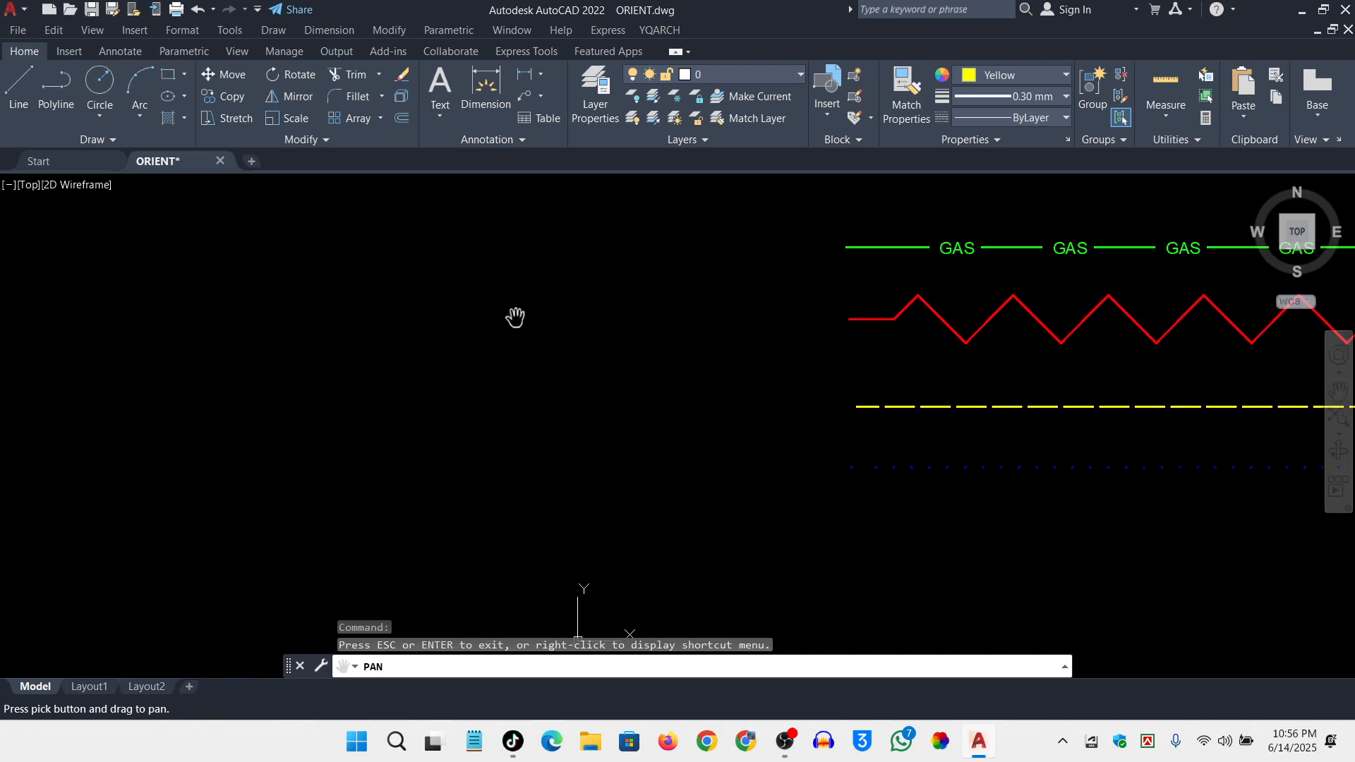
{"action": "left_click_drag", "start_coordinate": [463, 350], "coordinate": [718, 342]}
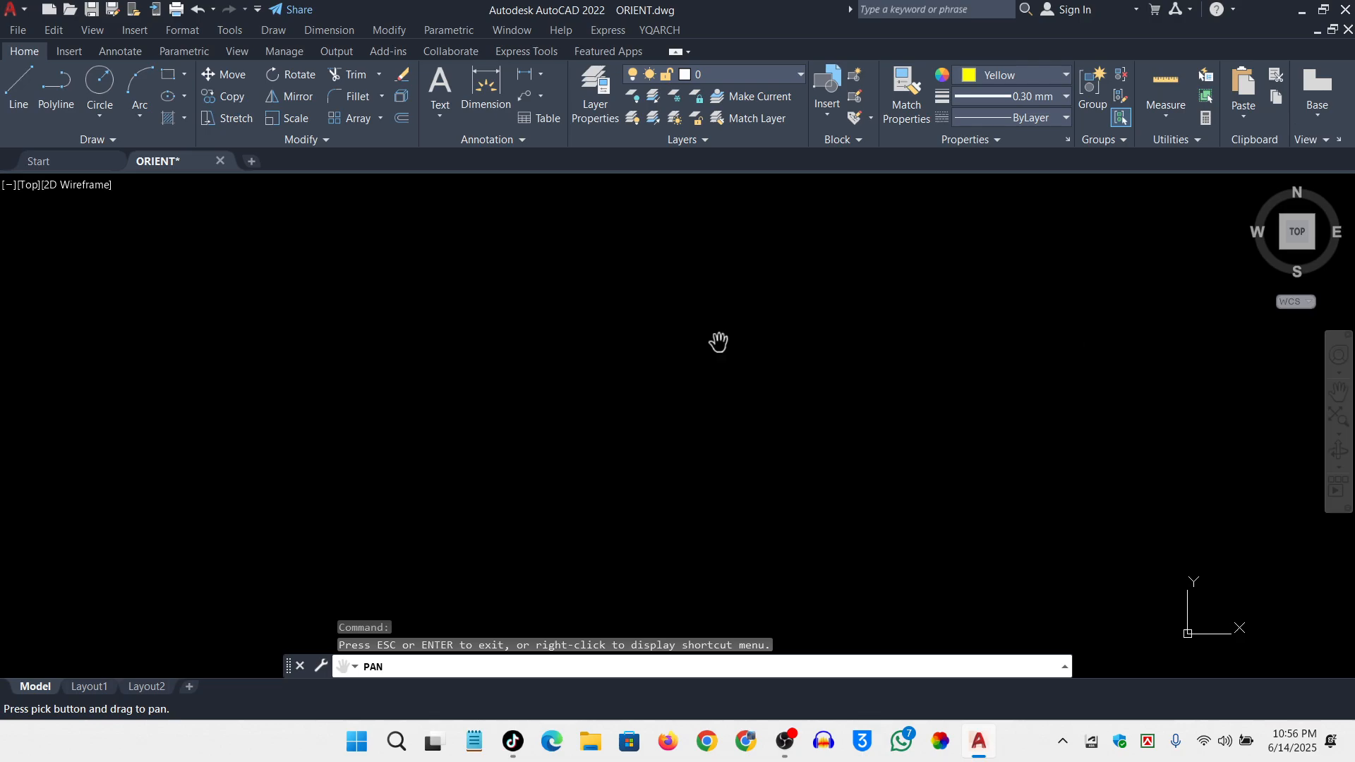
{"action": "left_click_drag", "start_coordinate": [381, 350], "coordinate": [706, 350]}
{"action": "left_click_drag", "start_coordinate": [817, 327], "coordinate": [328, 400]}
{"action": "left_click_drag", "start_coordinate": [736, 351], "coordinate": [133, 390]}
{"action": "left_click_drag", "start_coordinate": [1034, 364], "coordinate": [835, 384]}
{"action": "scroll", "coordinate": [840, 377], "scroll_direction": "down", "scroll_amount": 4}
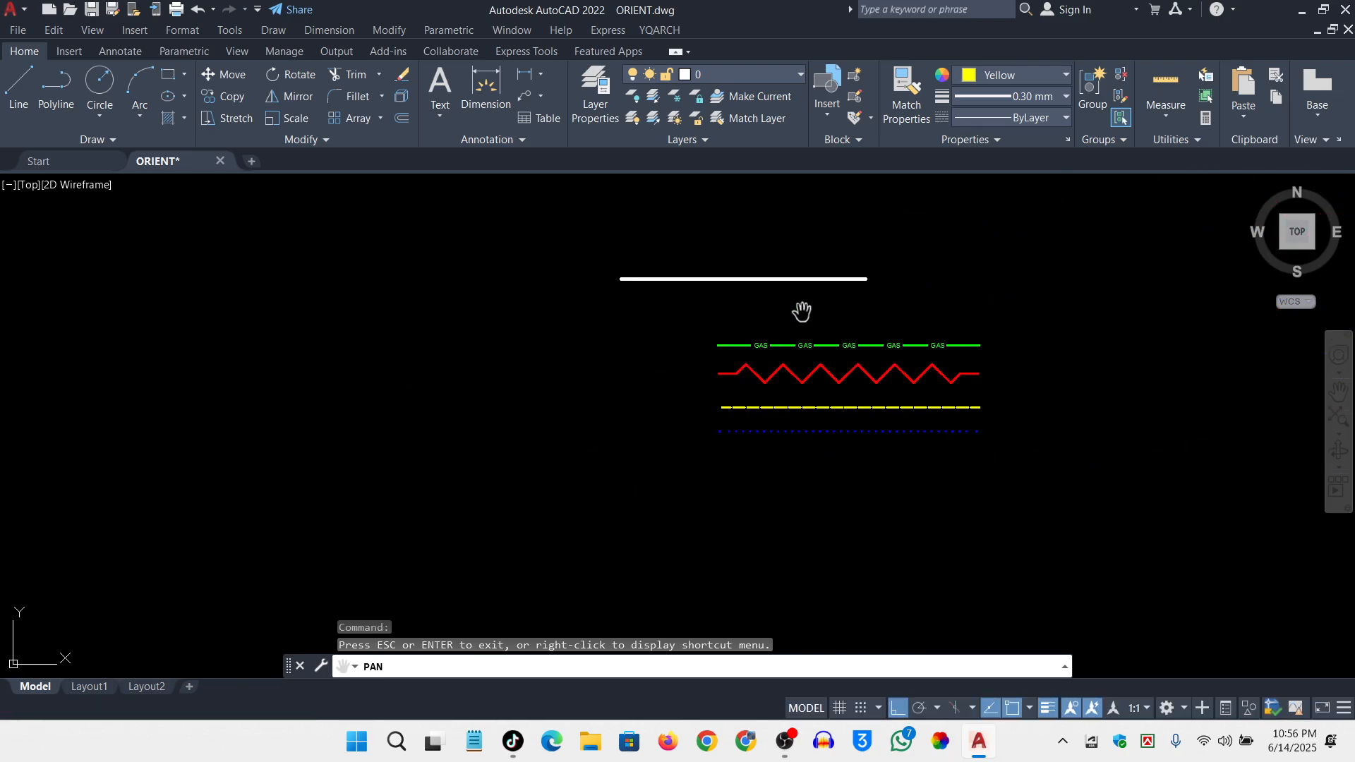
Pan across to the dimensioned blue rectangle and back to the linetype samples, and exit Pan
{"action": "left_click_drag", "start_coordinate": [802, 311], "coordinate": [1003, 363]}
{"action": "scroll", "coordinate": [720, 394], "scroll_direction": "down", "scroll_amount": 4}
{"action": "left_click_drag", "start_coordinate": [614, 366], "coordinate": [902, 359]}
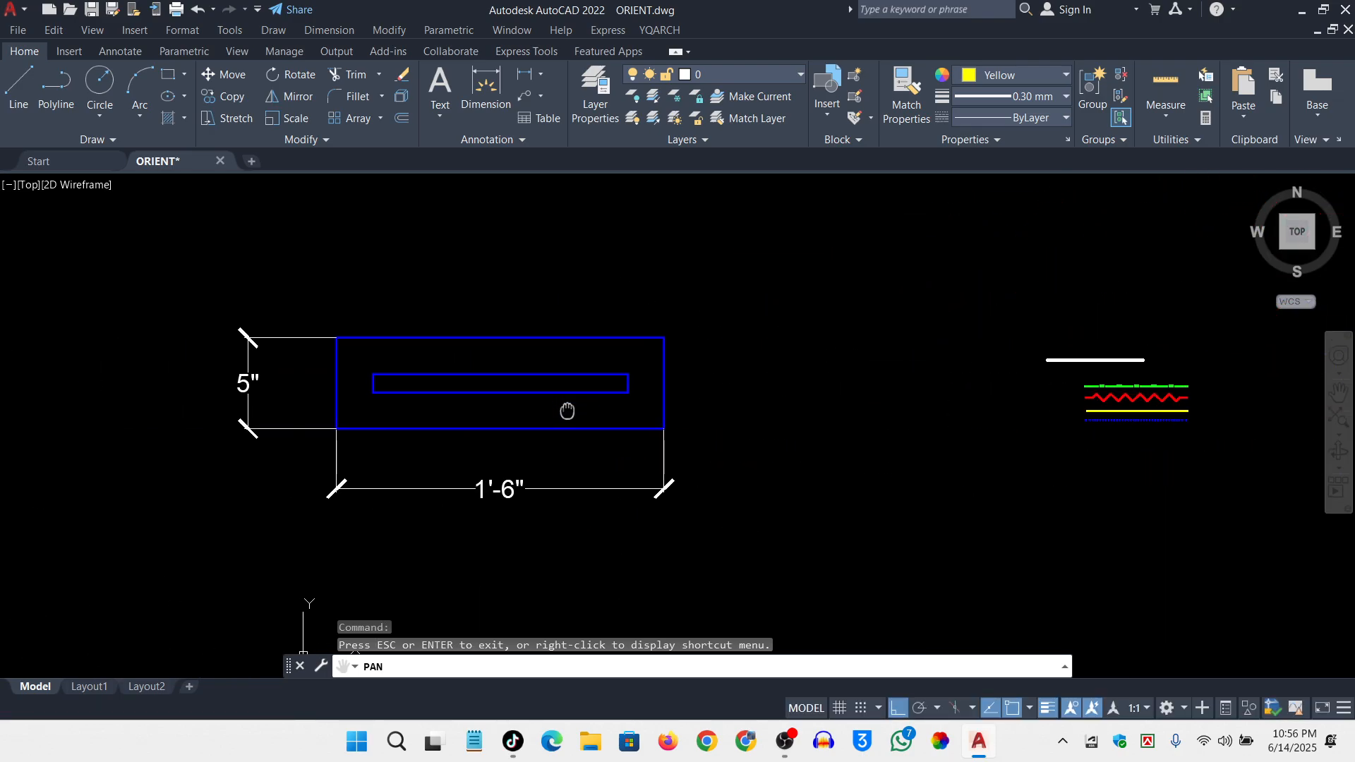
{"action": "left_click_drag", "start_coordinate": [566, 412], "coordinate": [873, 332]}
{"action": "left_click_drag", "start_coordinate": [683, 451], "coordinate": [877, 285]}
{"action": "left_click_drag", "start_coordinate": [768, 384], "coordinate": [565, 587]}
{"action": "left_click_drag", "start_coordinate": [950, 307], "coordinate": [584, 400]}
{"action": "left_click_drag", "start_coordinate": [742, 323], "coordinate": [553, 473]}
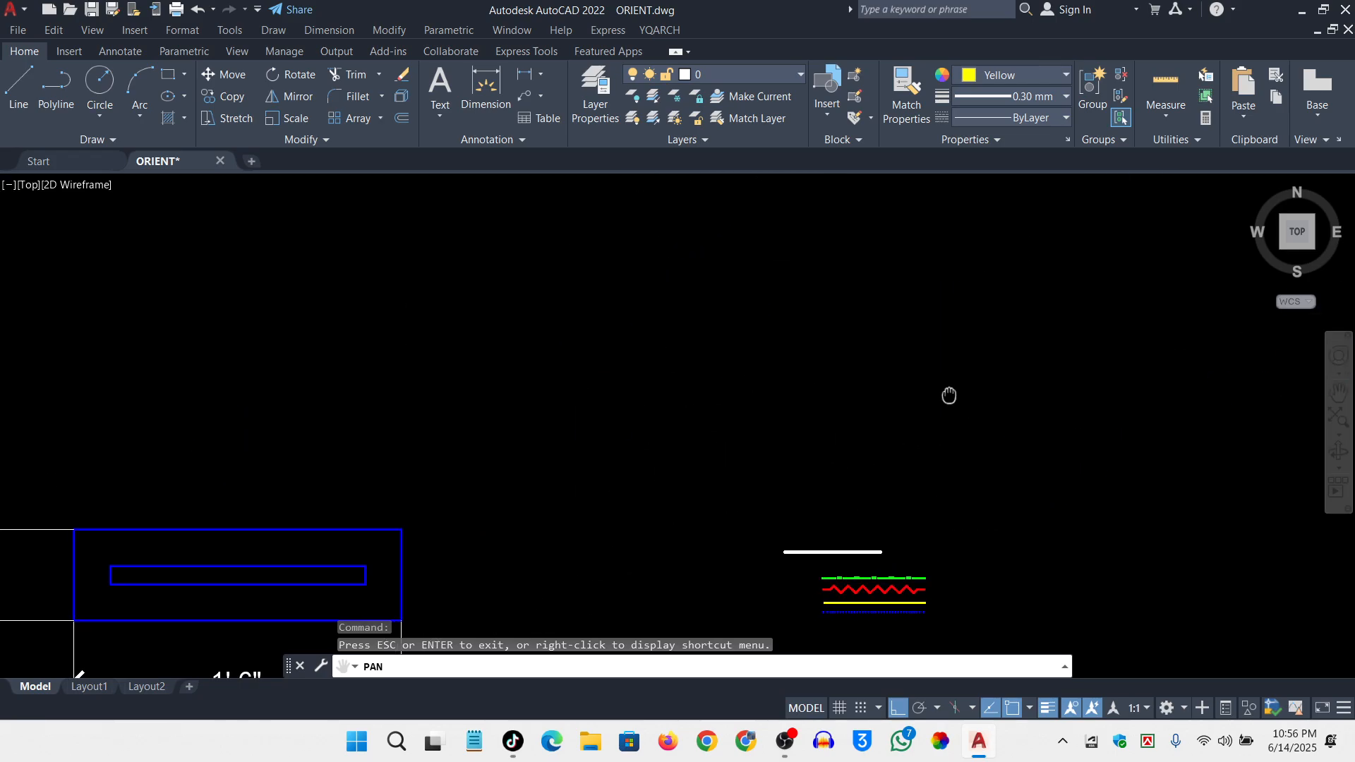
{"action": "mouse_move", "coordinate": [949, 395]}
{"action": "left_mouse_down"}
{"action": "mouse_move", "coordinate": [795, 545]}
{"action": "mouse_move", "coordinate": [862, 348]}
{"action": "left_mouse_up"}
{"action": "left_click_drag", "start_coordinate": [784, 458], "coordinate": [829, 379]}
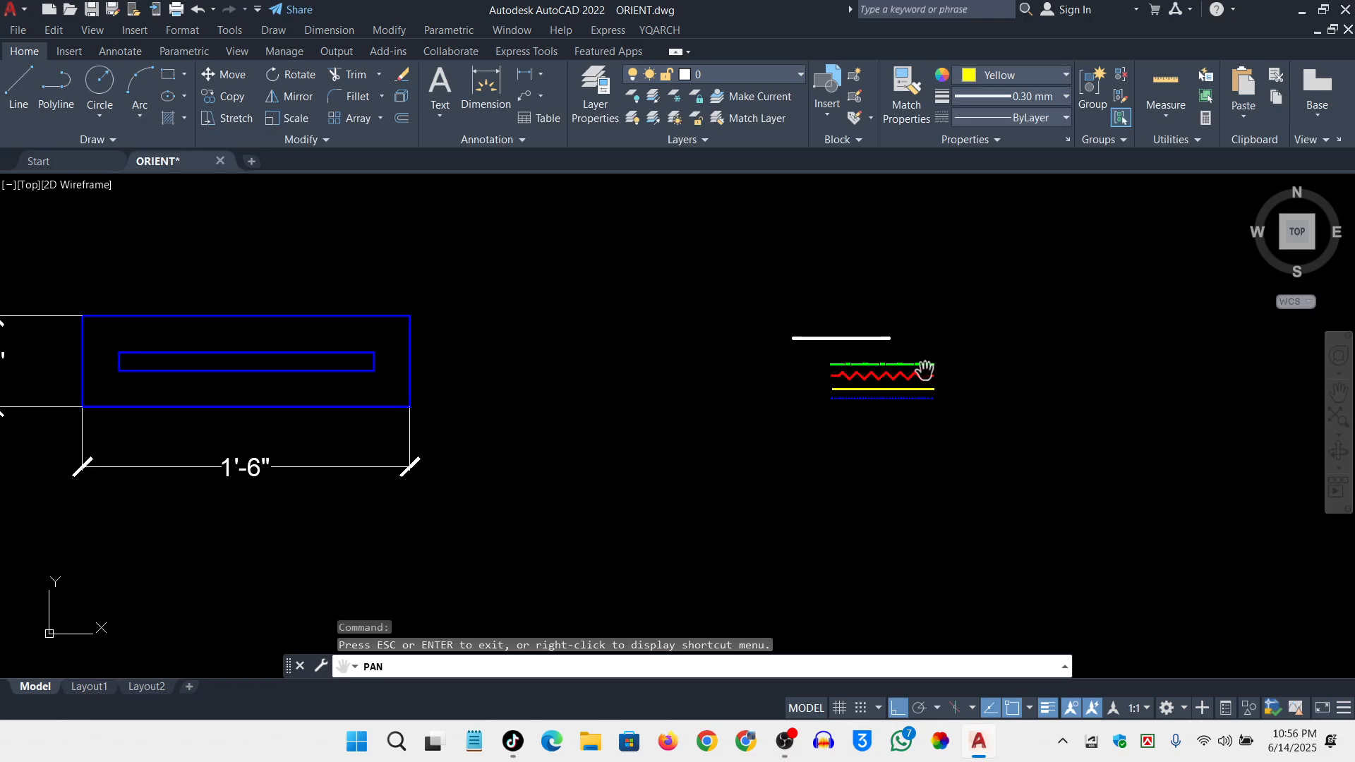
{"action": "scroll", "coordinate": [926, 369], "scroll_direction": "up", "scroll_amount": 4}
{"action": "key", "text": "Escape"}
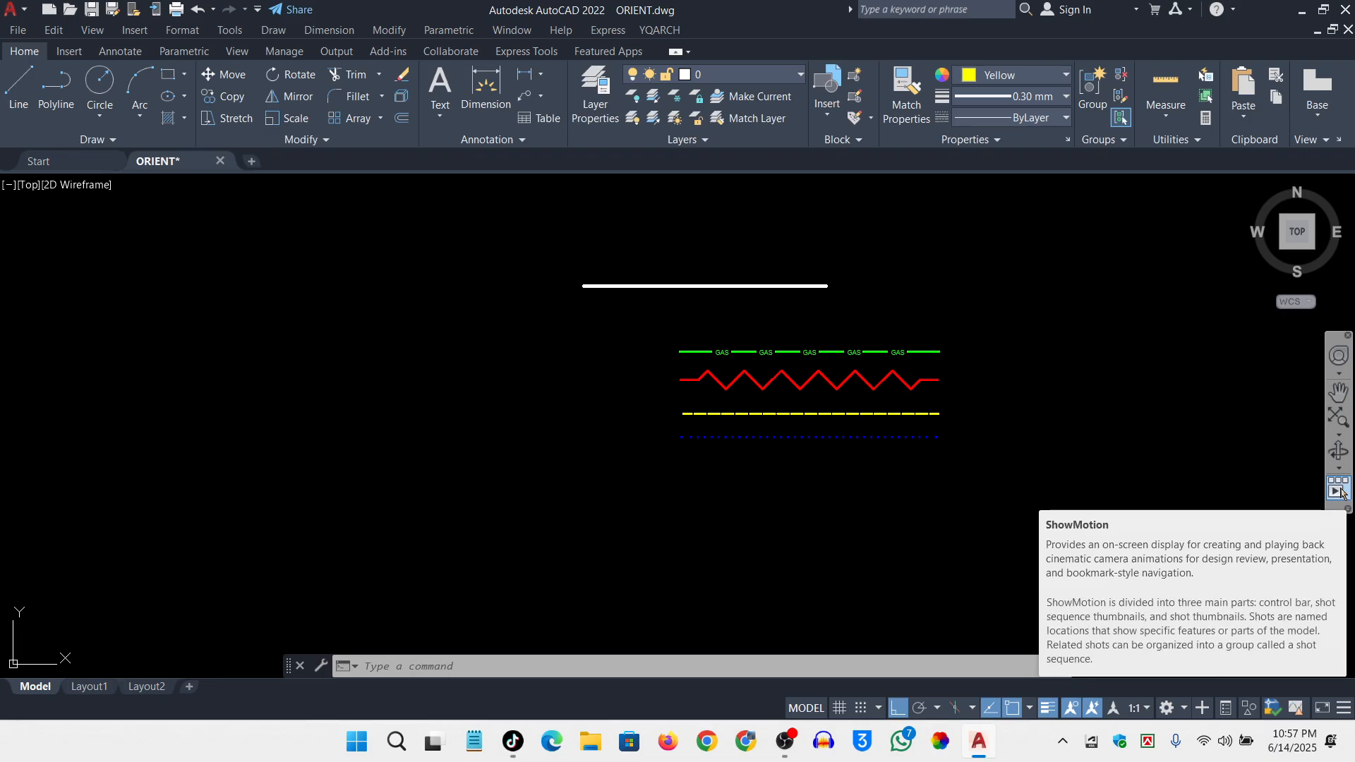
Restart Pan, shift the view of the four linetype samples, exit the command and examine the samples close up
{"action": "left_click", "coordinate": [1331, 392]}
{"action": "key", "text": "Escape"}
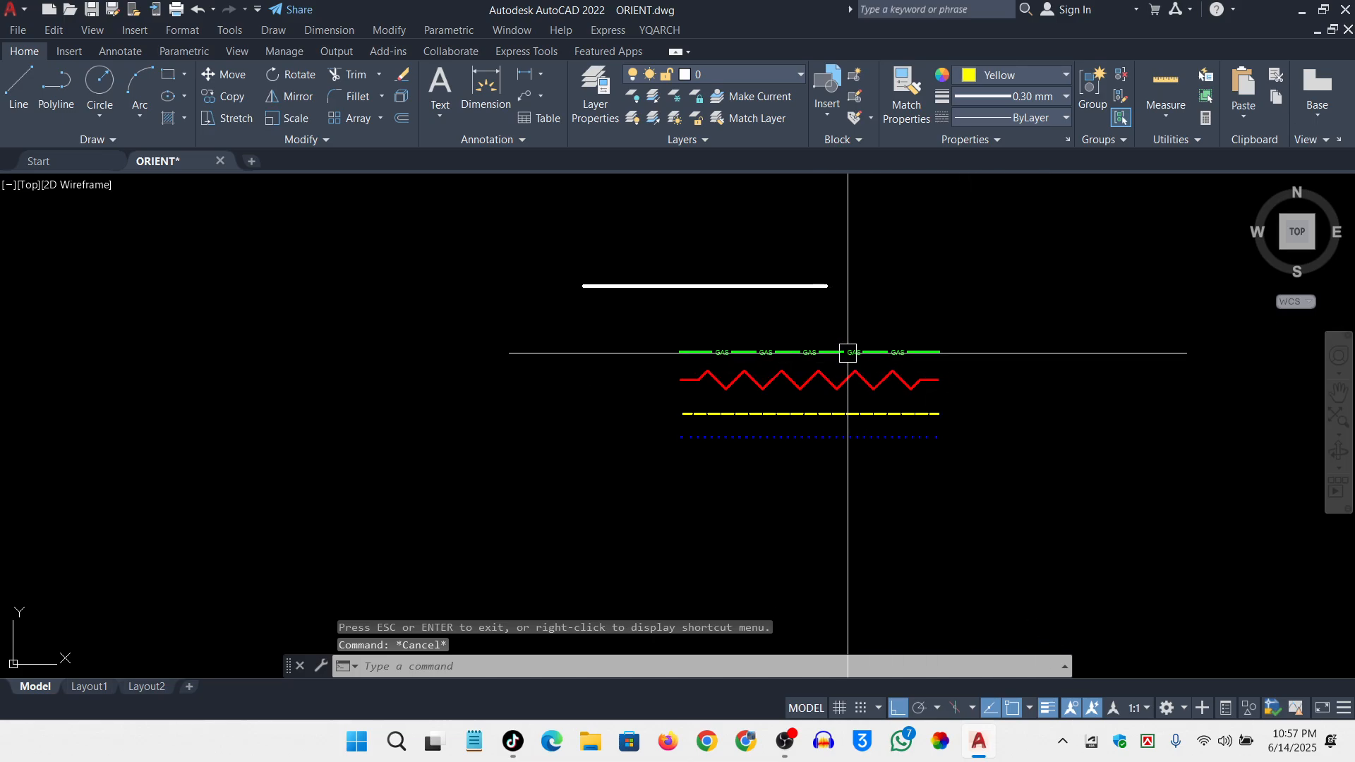
{"action": "left_click", "coordinate": [1337, 393]}
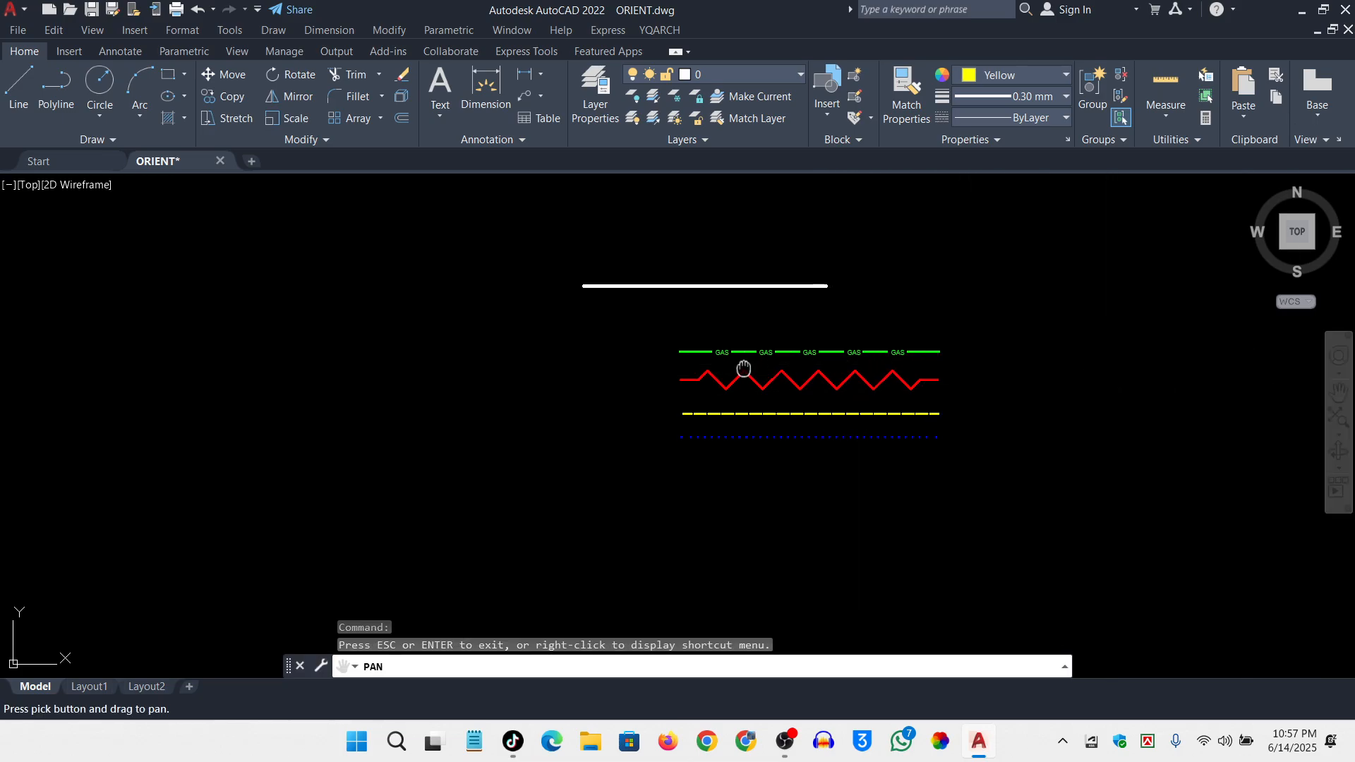
{"action": "mouse_move", "coordinate": [744, 368]}
{"action": "left_mouse_down"}
{"action": "mouse_move", "coordinate": [1002, 340]}
{"action": "mouse_move", "coordinate": [614, 399]}
{"action": "left_mouse_up"}
{"action": "left_click_drag", "start_coordinate": [910, 363], "coordinate": [657, 389]}
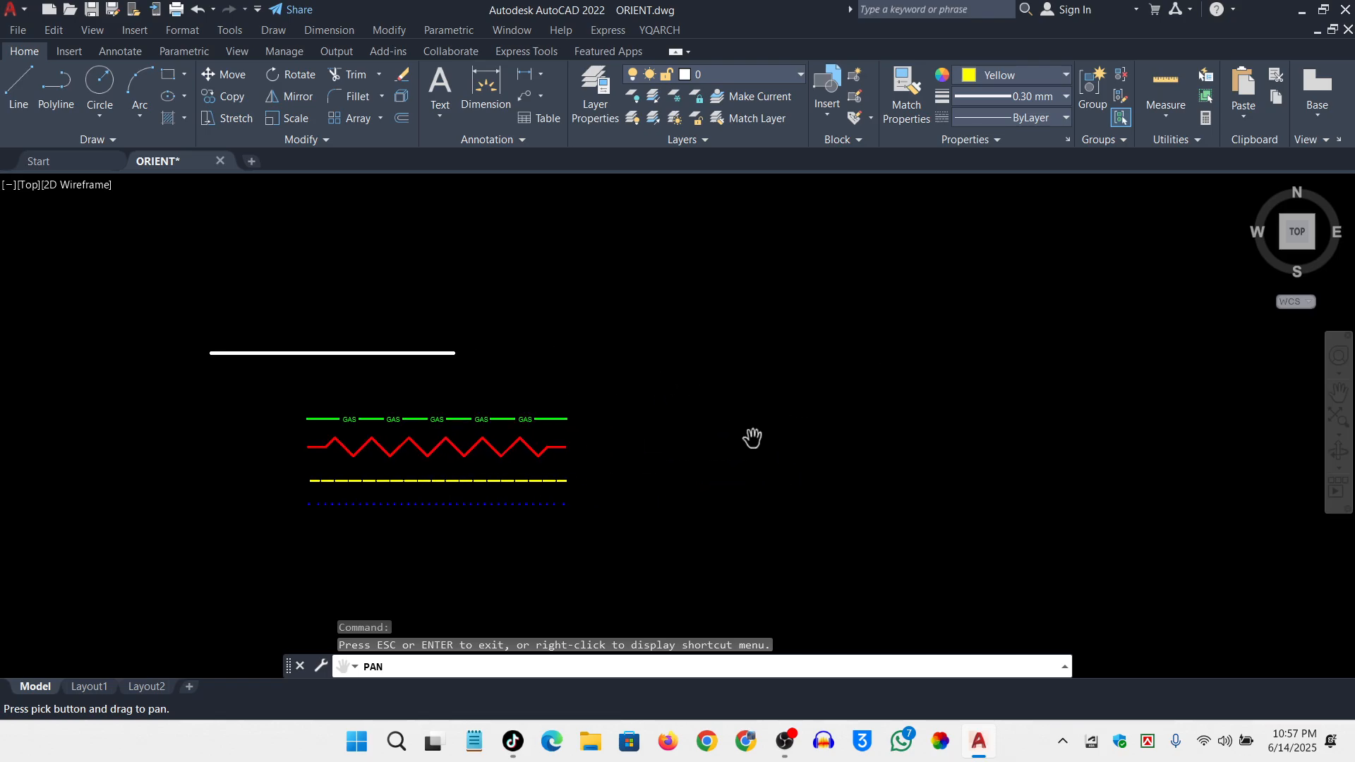
{"action": "scroll", "coordinate": [426, 454], "scroll_direction": "up", "scroll_amount": 4}
{"action": "key", "text": "Escape"}
{"action": "scroll", "coordinate": [765, 278], "scroll_direction": "down", "scroll_amount": 4}
{"action": "scroll", "coordinate": [727, 322], "scroll_direction": "up", "scroll_amount": 2}
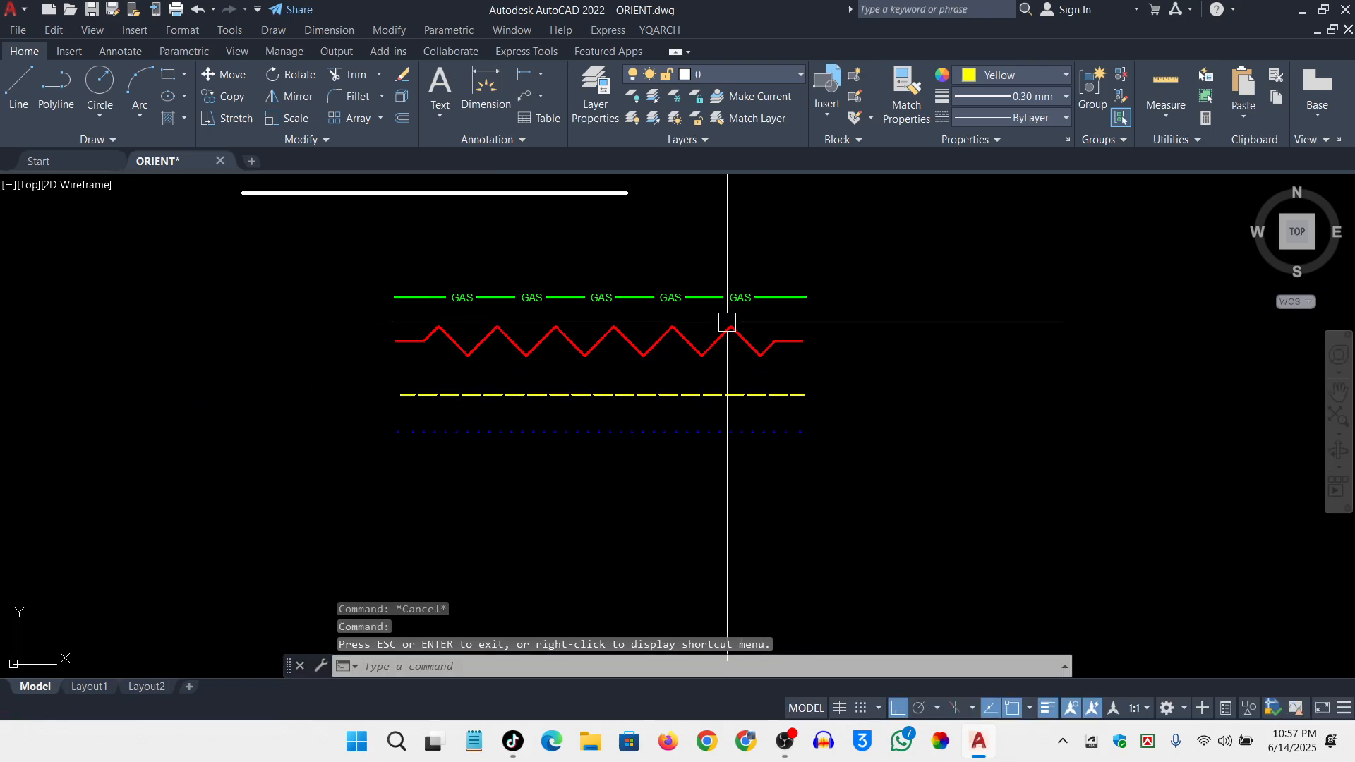
{"action": "scroll", "coordinate": [727, 322], "scroll_direction": "up", "scroll_amount": 4}
{"action": "scroll", "coordinate": [875, 314], "scroll_direction": "down", "scroll_amount": 2}
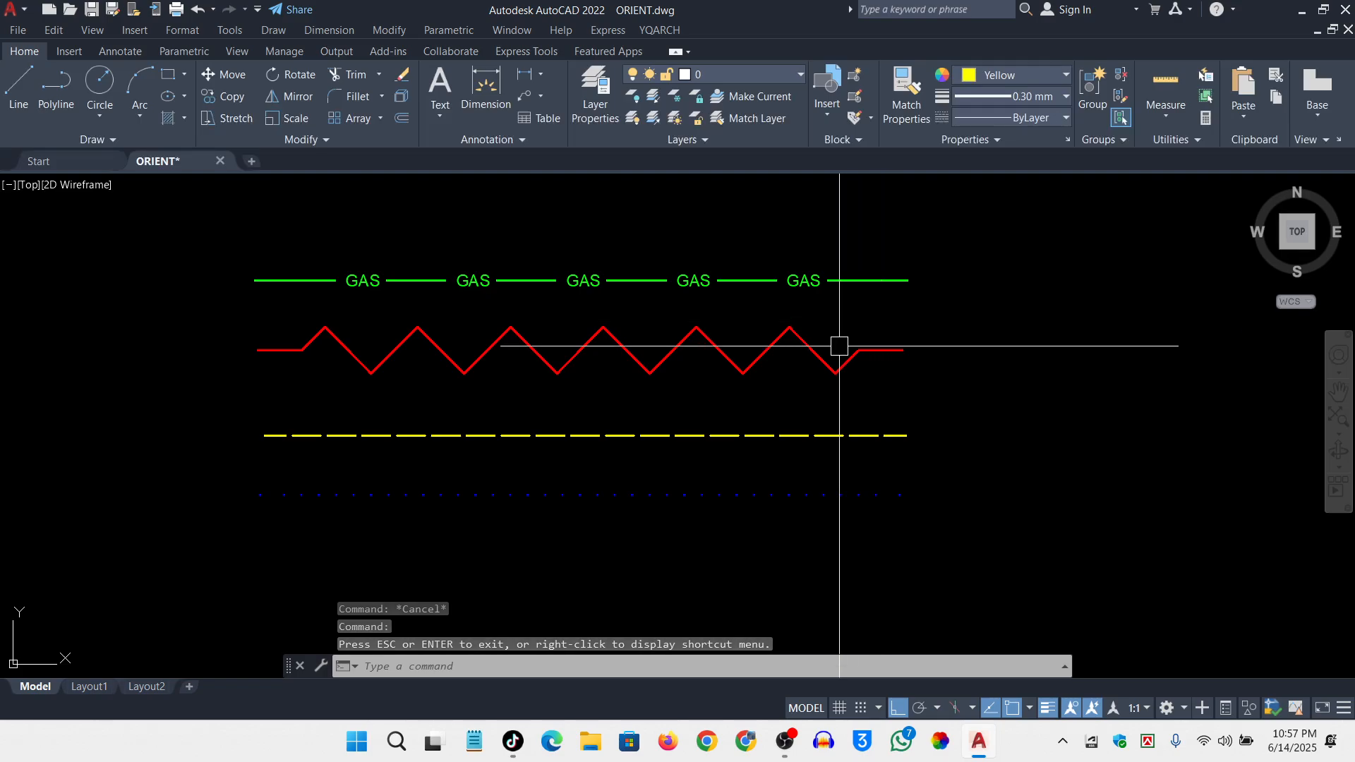
Start Pan with the command alias P and look over the linetype samples and the thick white line above them
{"action": "mouse_move", "coordinate": [839, 346]}
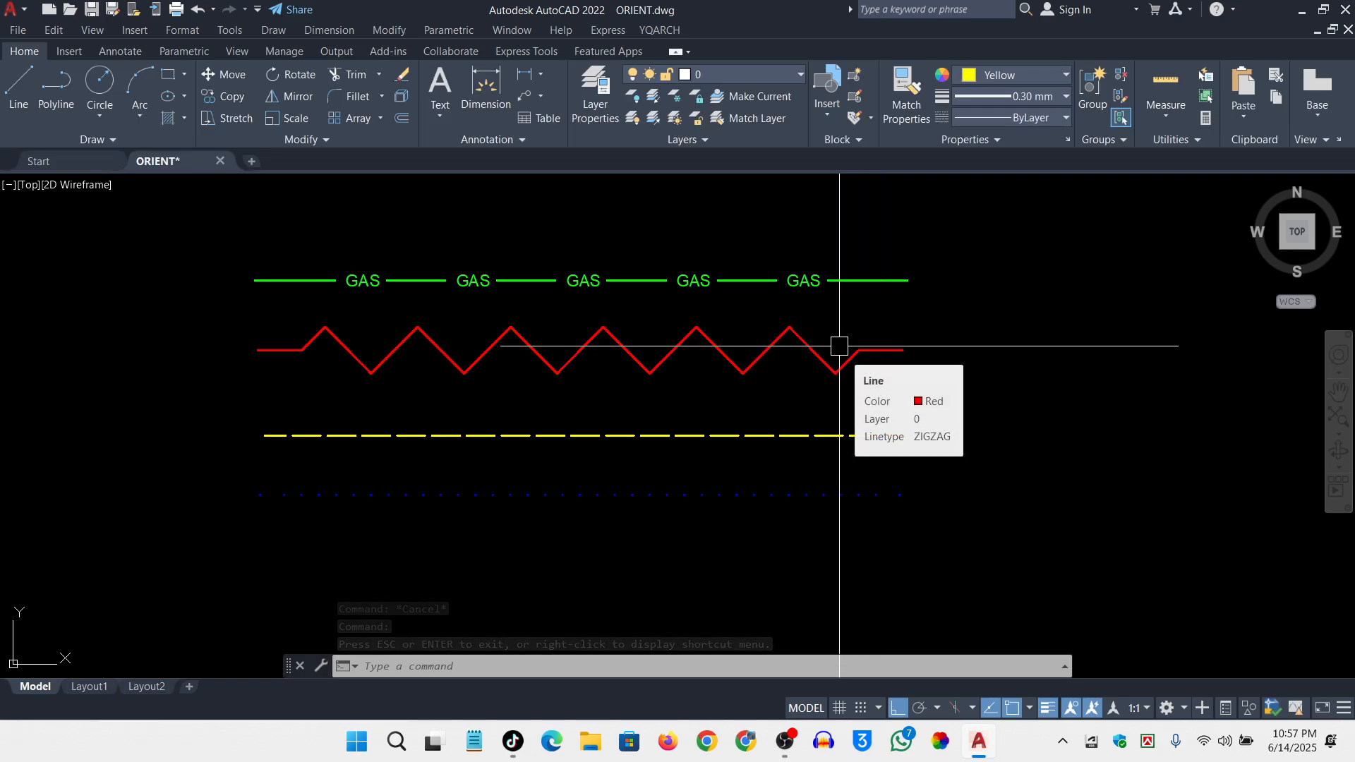
{"action": "type", "text": "p"}
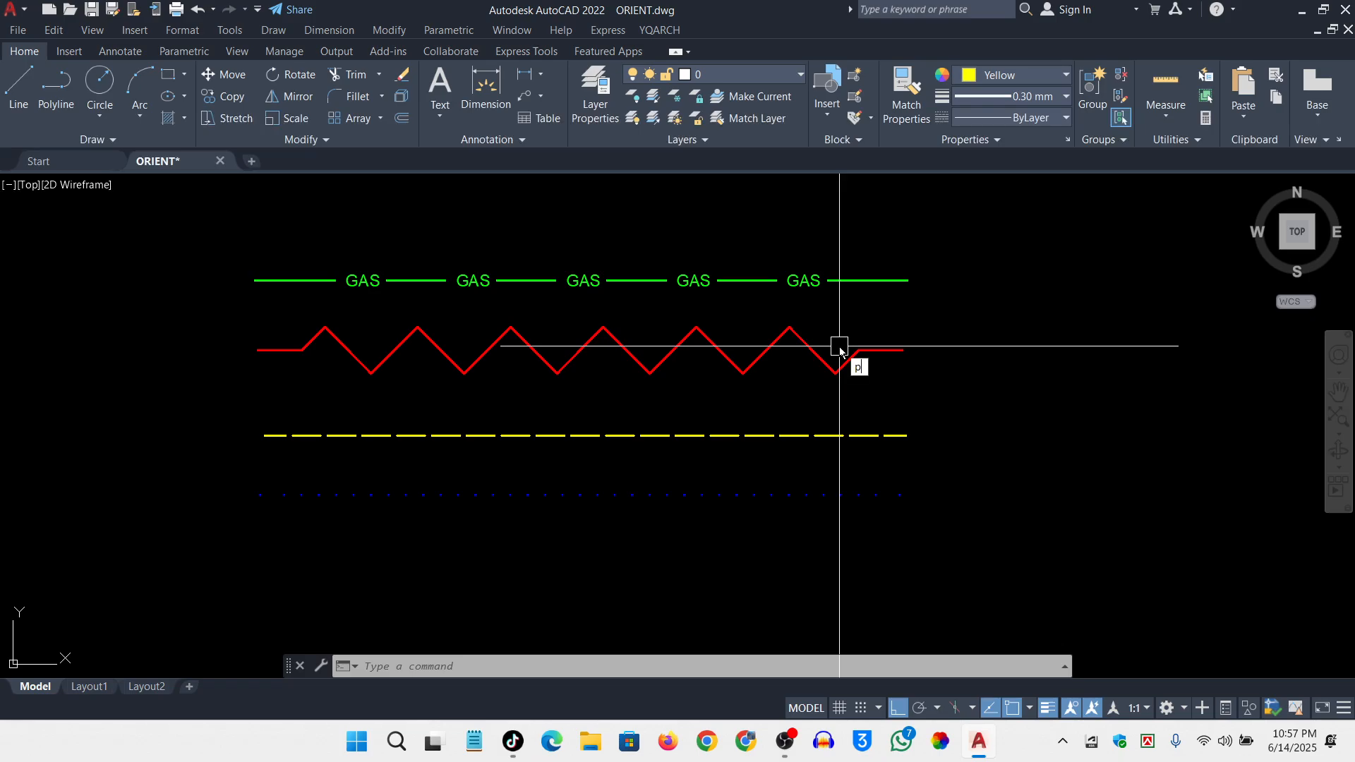
{"action": "key", "text": "Return"}
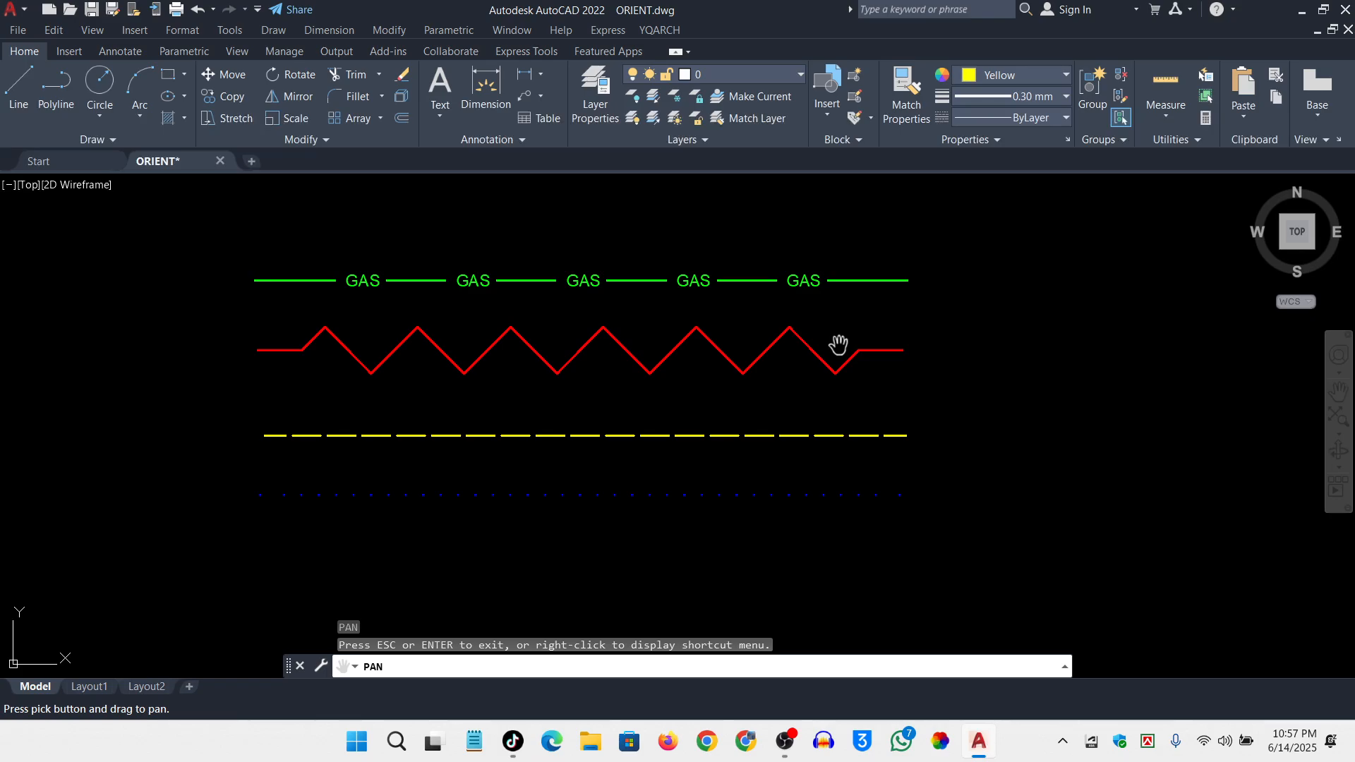
{"action": "left_click_drag", "start_coordinate": [620, 444], "coordinate": [840, 330]}
{"action": "left_click_drag", "start_coordinate": [735, 405], "coordinate": [737, 508]}
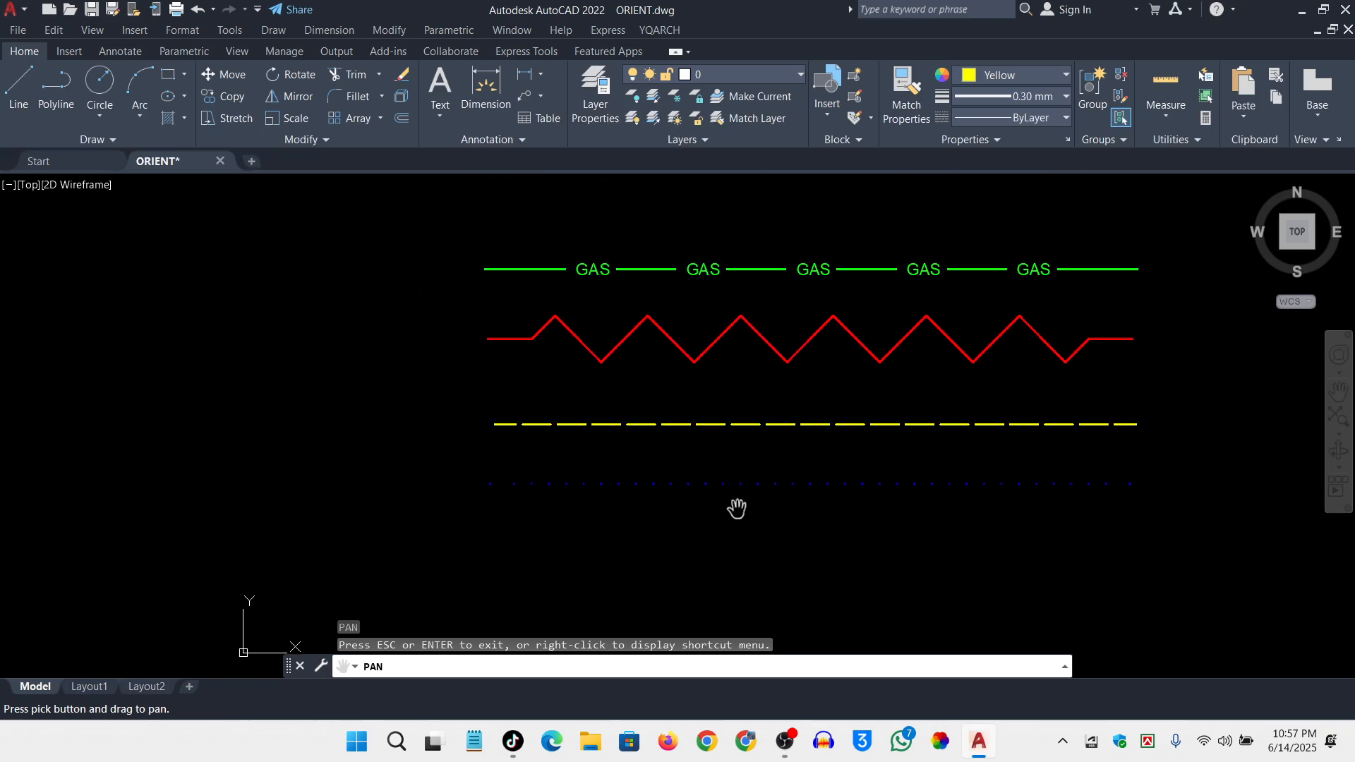
{"action": "left_click_drag", "start_coordinate": [737, 329], "coordinate": [717, 484]}
{"action": "left_click_drag", "start_coordinate": [740, 345], "coordinate": [746, 509]}
{"action": "left_click_drag", "start_coordinate": [566, 323], "coordinate": [825, 254]}
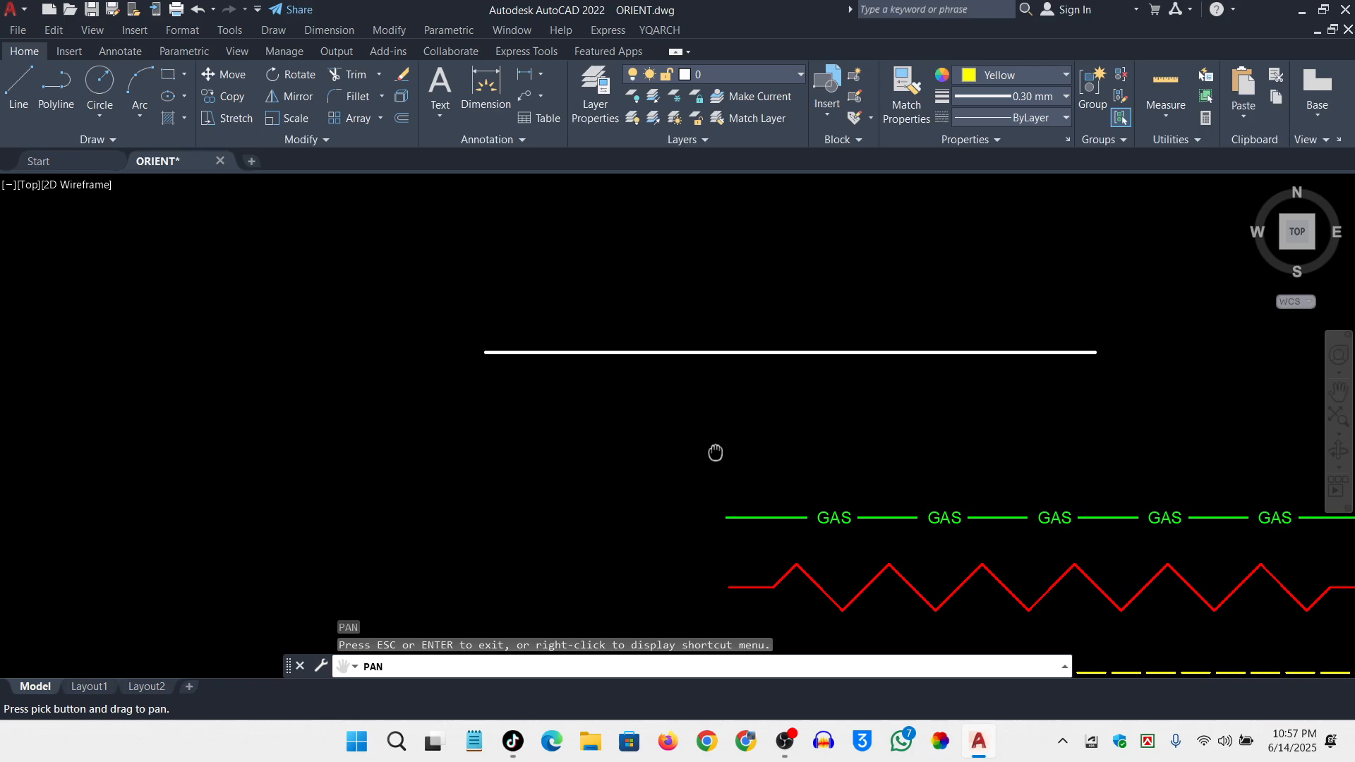
{"action": "left_click_drag", "start_coordinate": [715, 452], "coordinate": [745, 182]}
{"action": "left_click_drag", "start_coordinate": [315, 306], "coordinate": [798, 308]}
{"action": "left_click_drag", "start_coordinate": [472, 324], "coordinate": [804, 293]}
Review the whole group of sample lines with Pan still active, and inspect the gas and zigzag lines up close
{"action": "scroll", "coordinate": [445, 376], "scroll_direction": "down", "scroll_amount": 5}
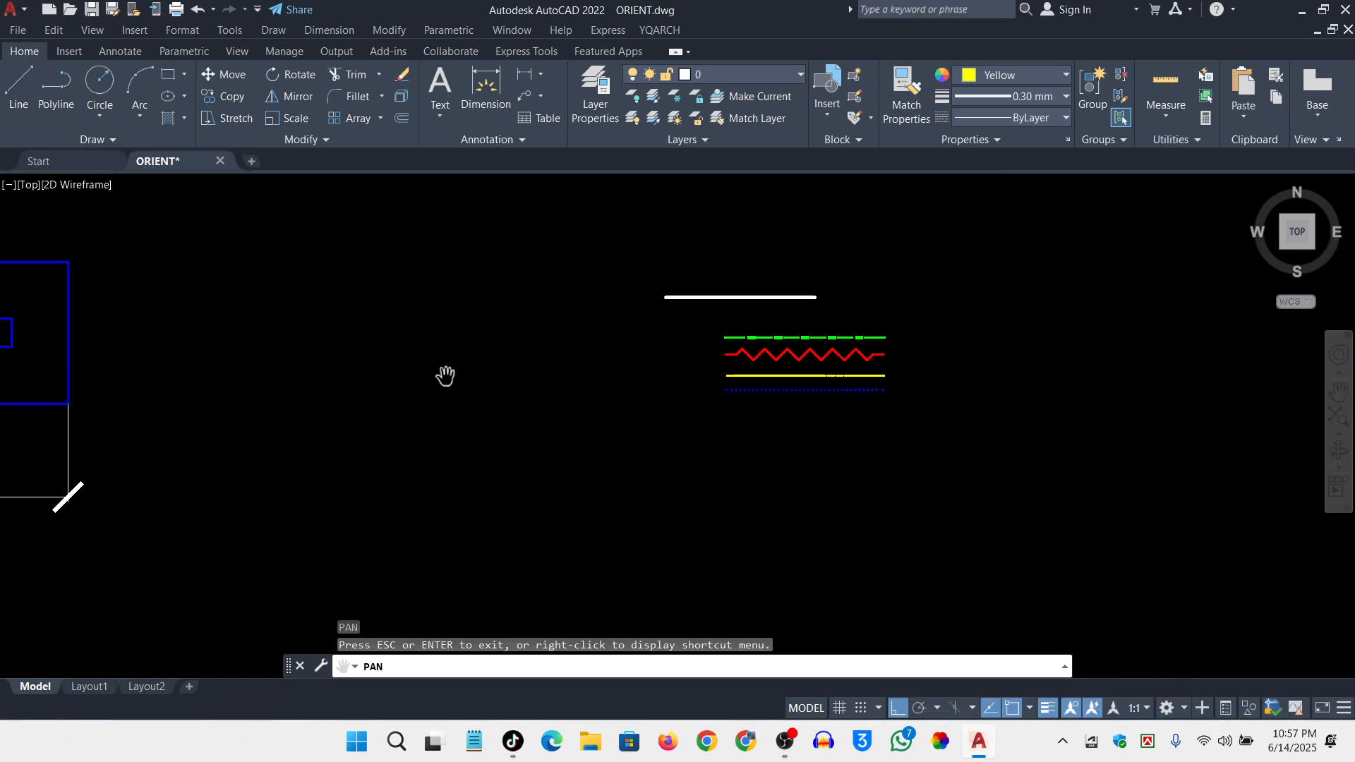
{"action": "mouse_move", "coordinate": [472, 353]}
{"action": "left_mouse_down"}
{"action": "mouse_move", "coordinate": [909, 324]}
{"action": "mouse_move", "coordinate": [596, 363]}
{"action": "left_mouse_up"}
{"action": "left_click_drag", "start_coordinate": [904, 338], "coordinate": [747, 339]}
{"action": "left_click_drag", "start_coordinate": [1271, 336], "coordinate": [905, 336]}
{"action": "left_click_drag", "start_coordinate": [1038, 357], "coordinate": [679, 358]}
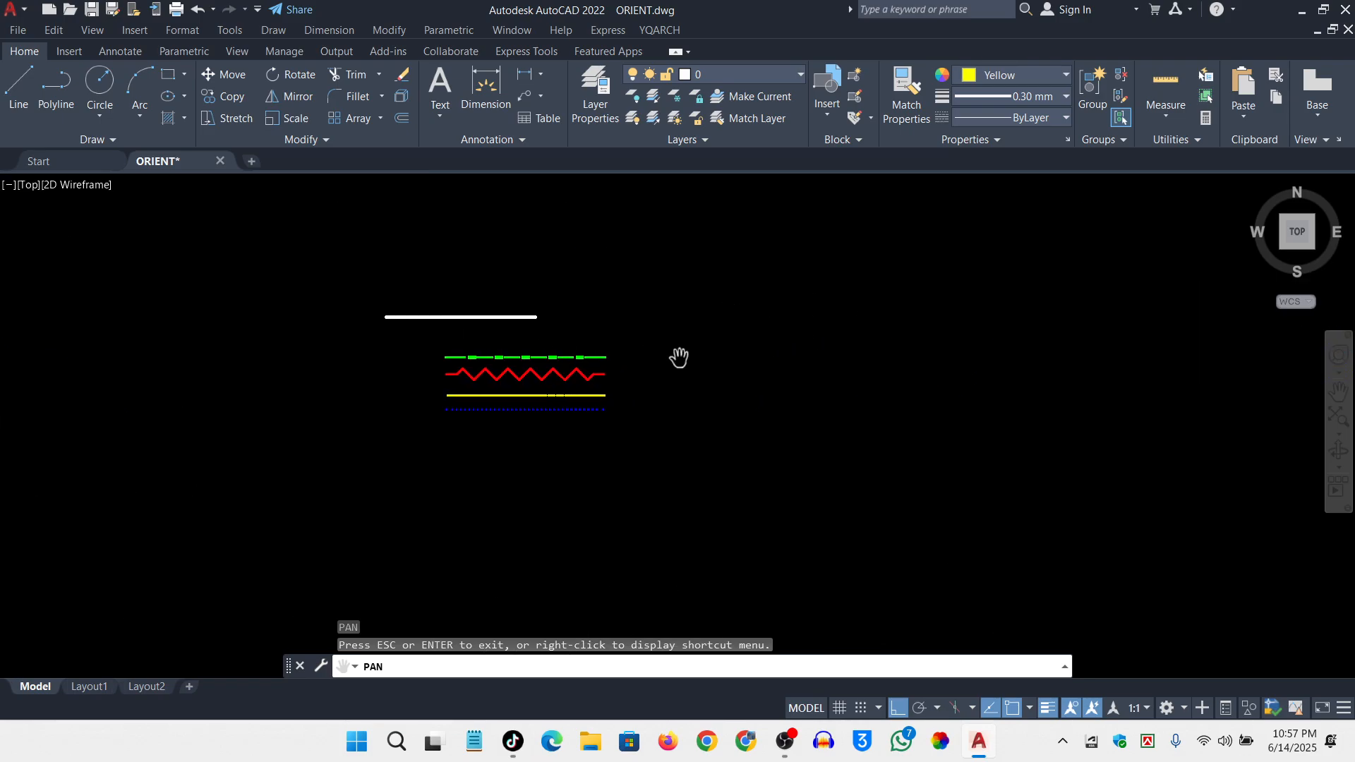
{"action": "scroll", "coordinate": [501, 384], "scroll_direction": "up", "scroll_amount": 4}
{"action": "scroll", "coordinate": [705, 324], "scroll_direction": "up", "scroll_amount": 5}
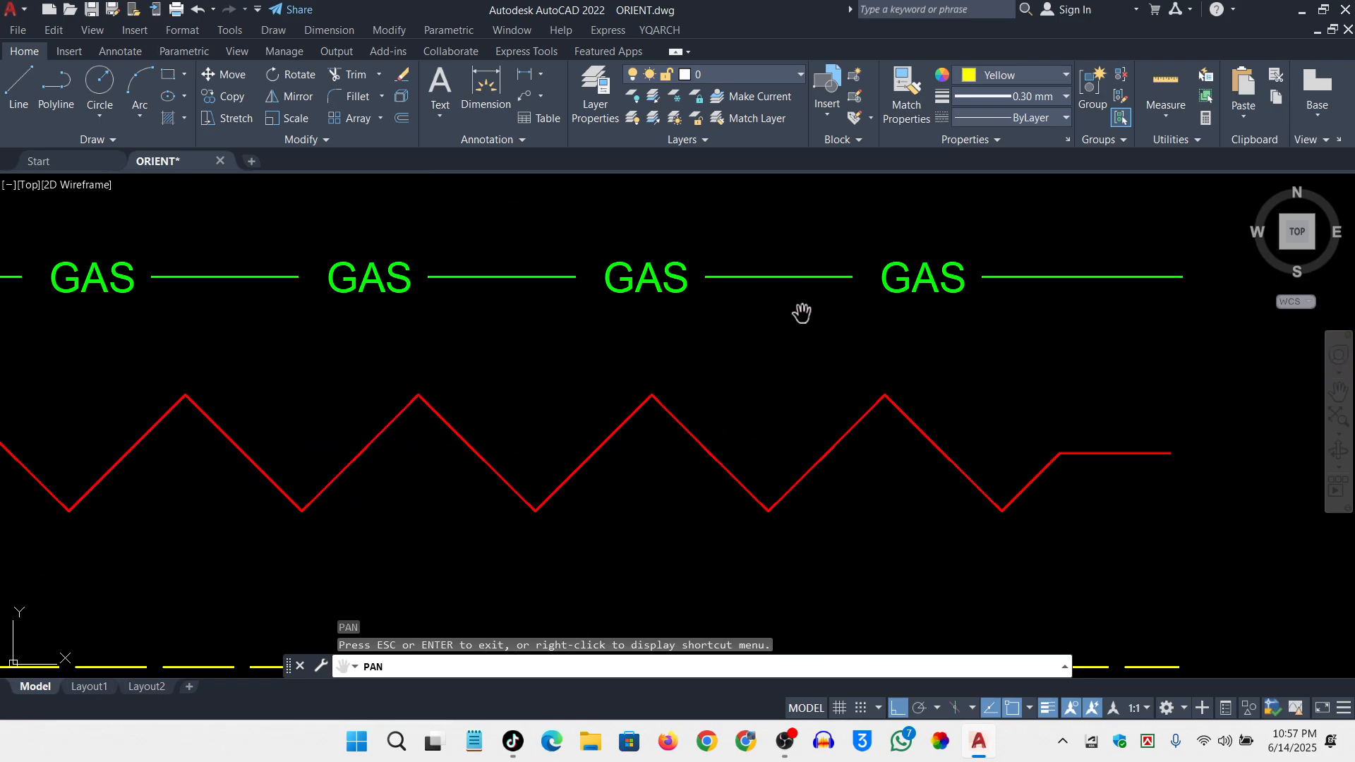
Pan between the linetype samples and the dimensioned blue rectangle, return to the samples and end Pan
{"action": "left_click_drag", "start_coordinate": [784, 377], "coordinate": [922, 275]}
{"action": "scroll", "coordinate": [931, 282], "scroll_direction": "down", "scroll_amount": 6}
{"action": "left_click_drag", "start_coordinate": [779, 297], "coordinate": [952, 311]}
{"action": "mouse_move", "coordinate": [613, 293]}
{"action": "left_mouse_down"}
{"action": "mouse_move", "coordinate": [699, 314]}
{"action": "mouse_move", "coordinate": [1022, 306]}
{"action": "left_mouse_up"}
{"action": "mouse_move", "coordinate": [532, 318]}
{"action": "left_mouse_down"}
{"action": "mouse_move", "coordinate": [949, 316]}
{"action": "mouse_move", "coordinate": [930, 322]}
{"action": "left_mouse_up"}
{"action": "left_click_drag", "start_coordinate": [621, 334], "coordinate": [882, 333]}
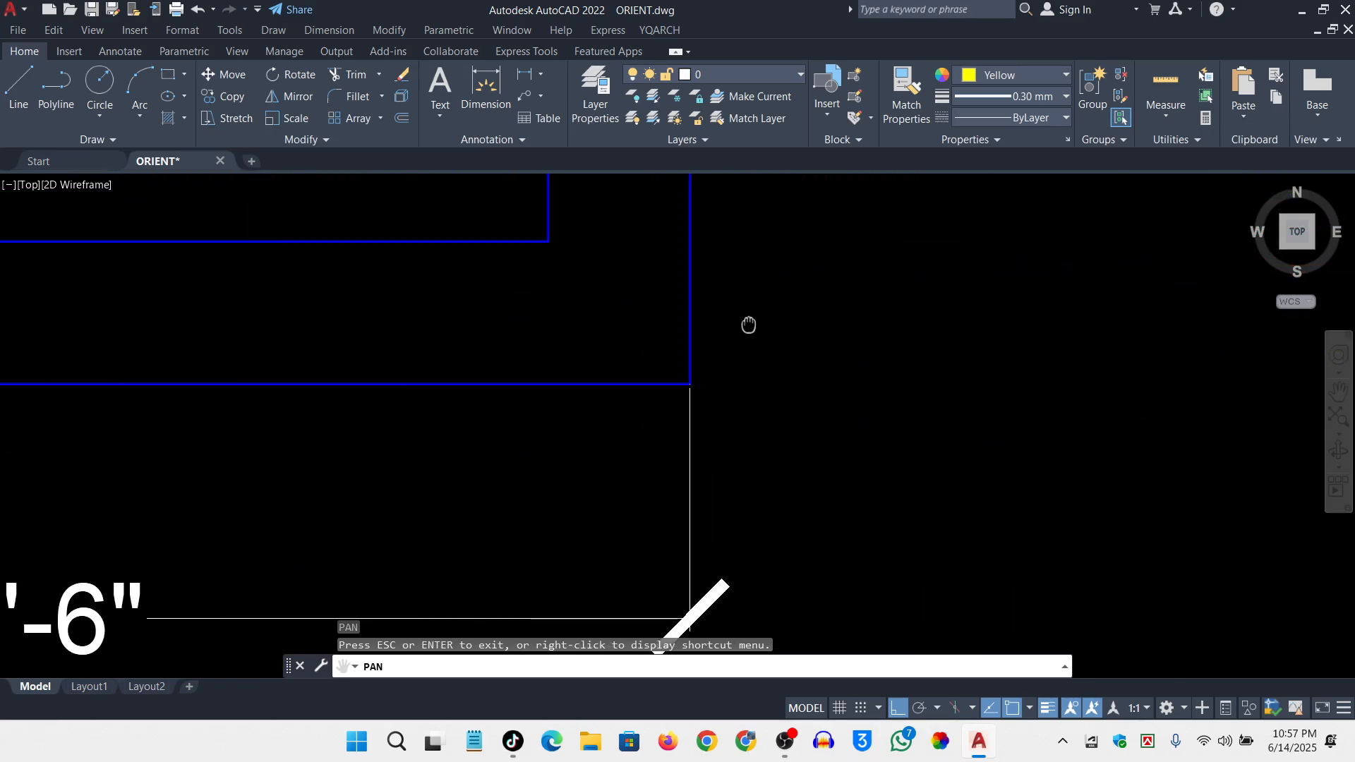
{"action": "scroll", "coordinate": [748, 325], "scroll_direction": "down", "scroll_amount": 8}
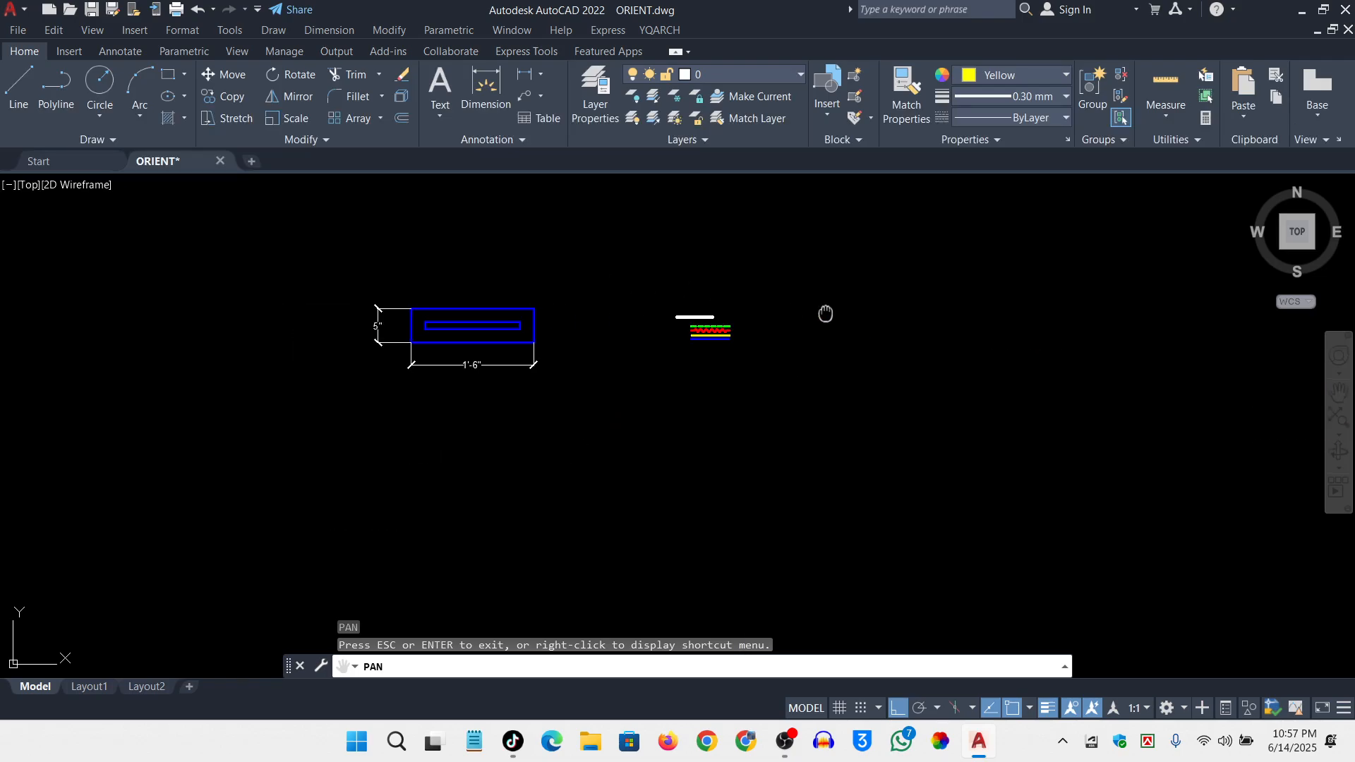
{"action": "scroll", "coordinate": [632, 341], "scroll_direction": "up", "scroll_amount": 8}
{"action": "left_click_drag", "start_coordinate": [967, 269], "coordinate": [777, 393]}
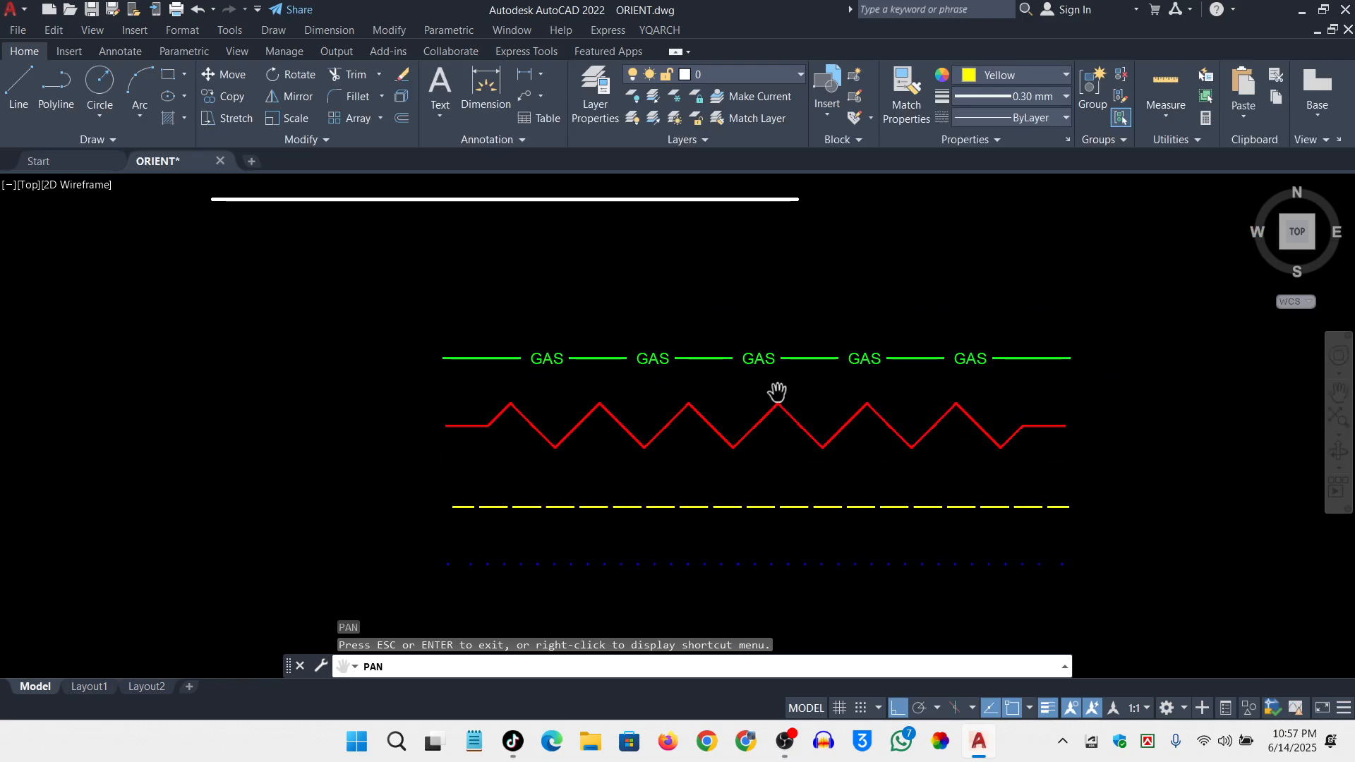
{"action": "key", "text": "Escape"}
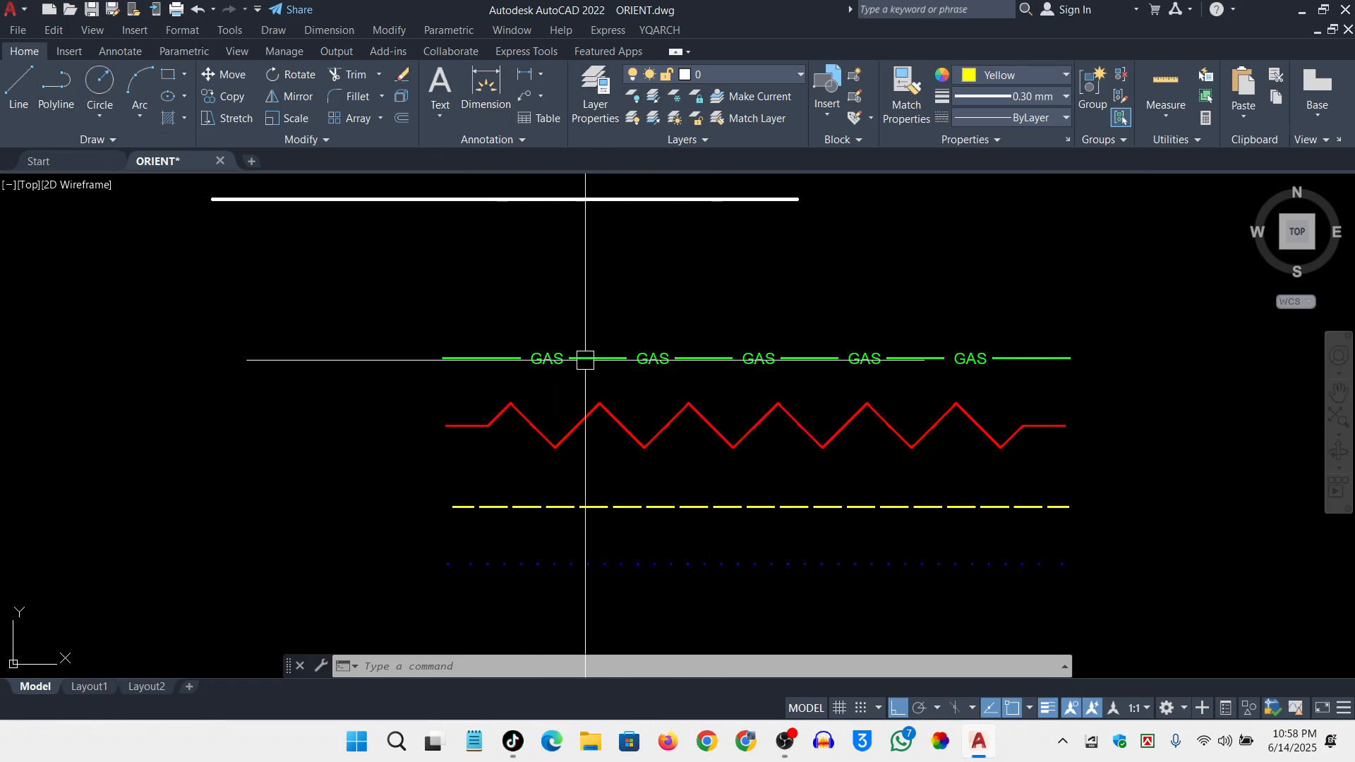
{"action": "scroll", "coordinate": [559, 363], "scroll_direction": "down", "scroll_amount": 4}
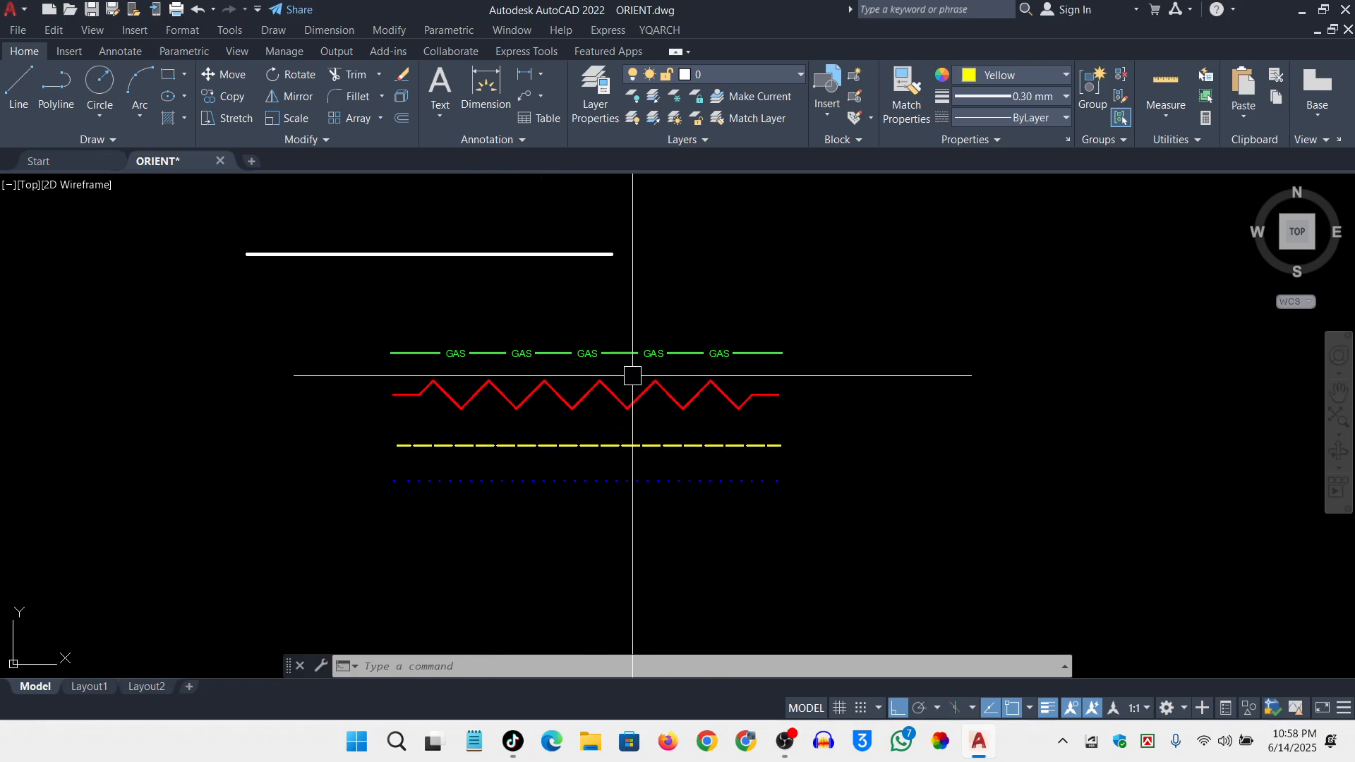
{"action": "scroll", "coordinate": [611, 375], "scroll_direction": "up", "scroll_amount": 4}
{"action": "scroll", "coordinate": [539, 429], "scroll_direction": "up", "scroll_amount": 2}
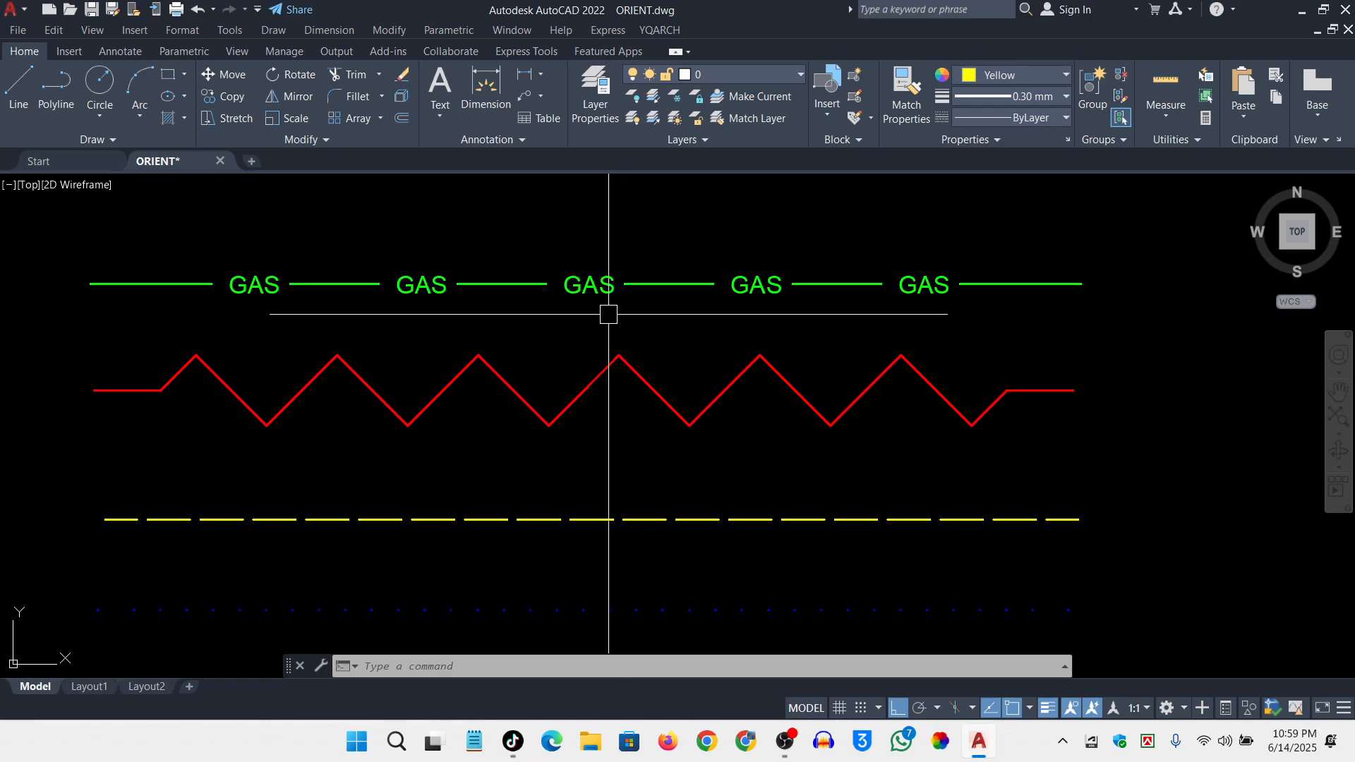
{"action": "scroll", "coordinate": [600, 301], "scroll_direction": "down", "scroll_amount": 2}
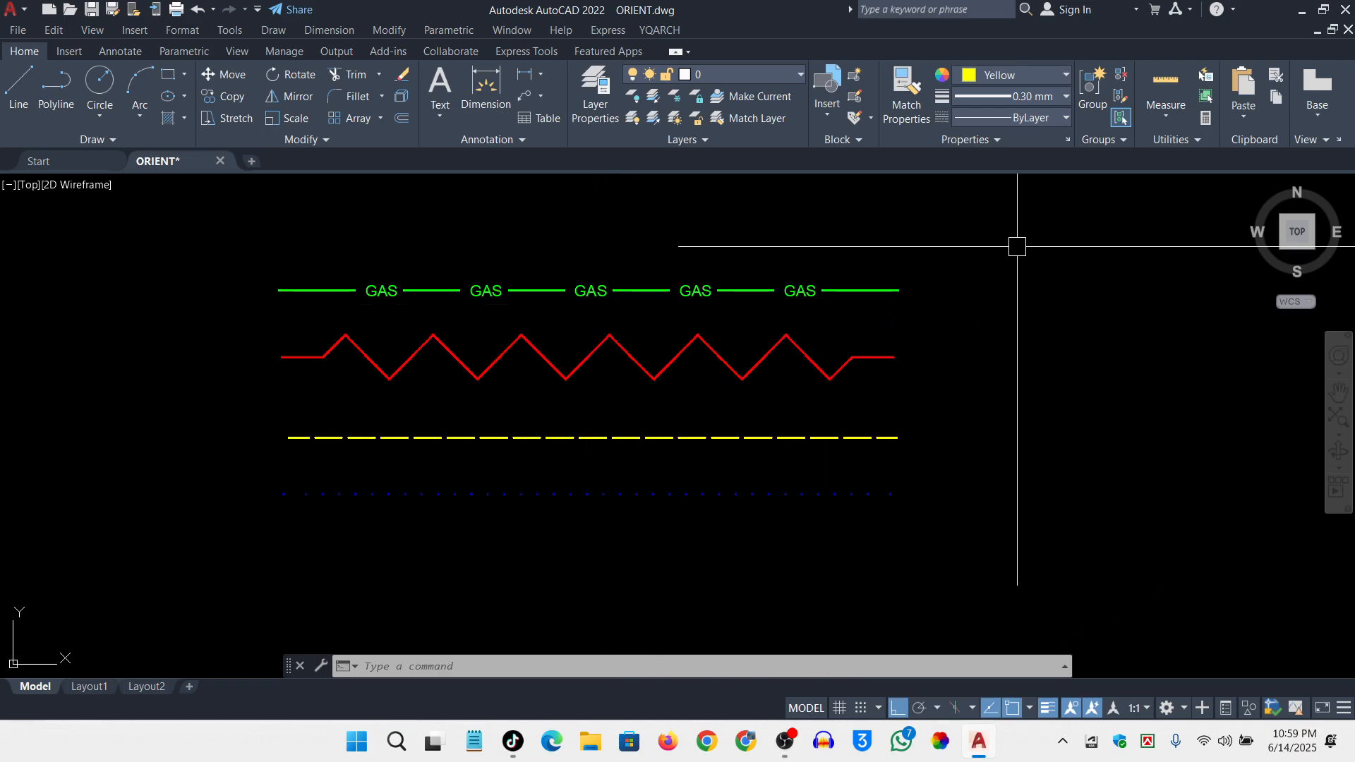